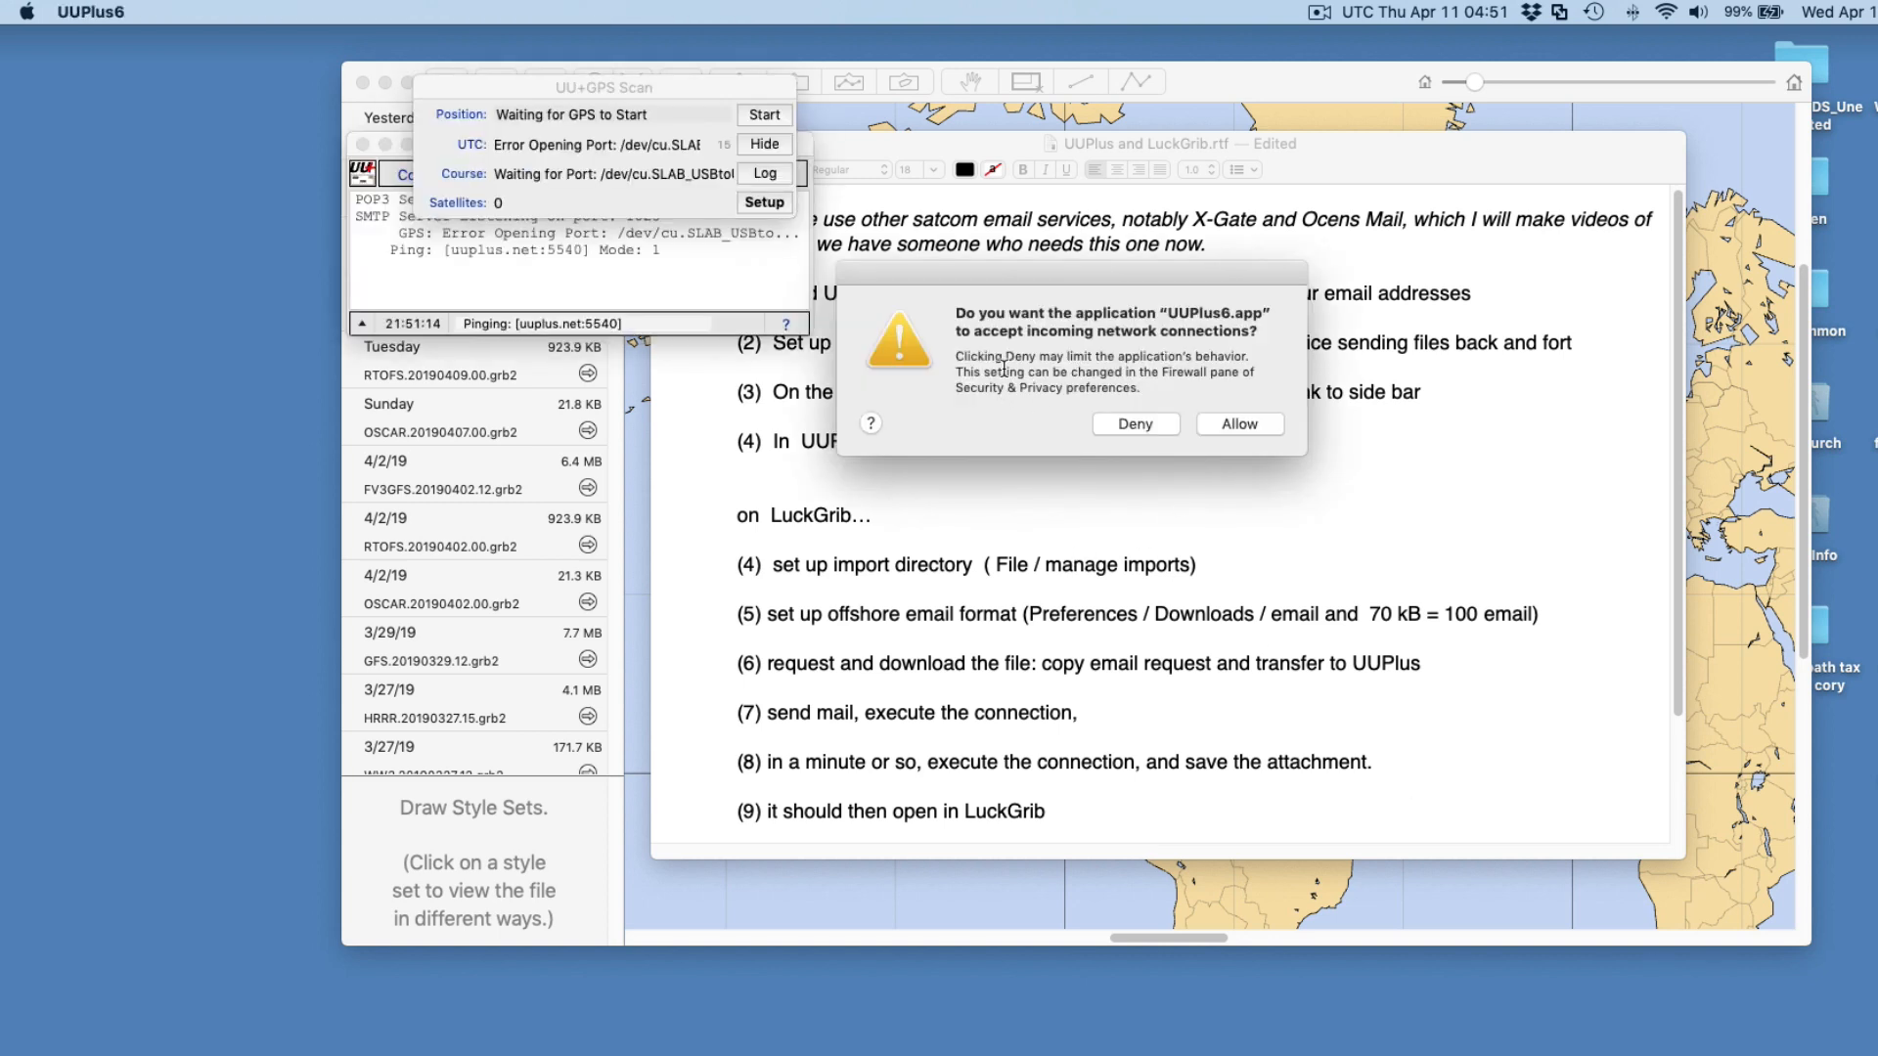
Allow UUPlus6.app to accept incoming network connections at the firewall prompt
drag(1042, 289, 1086, 236)
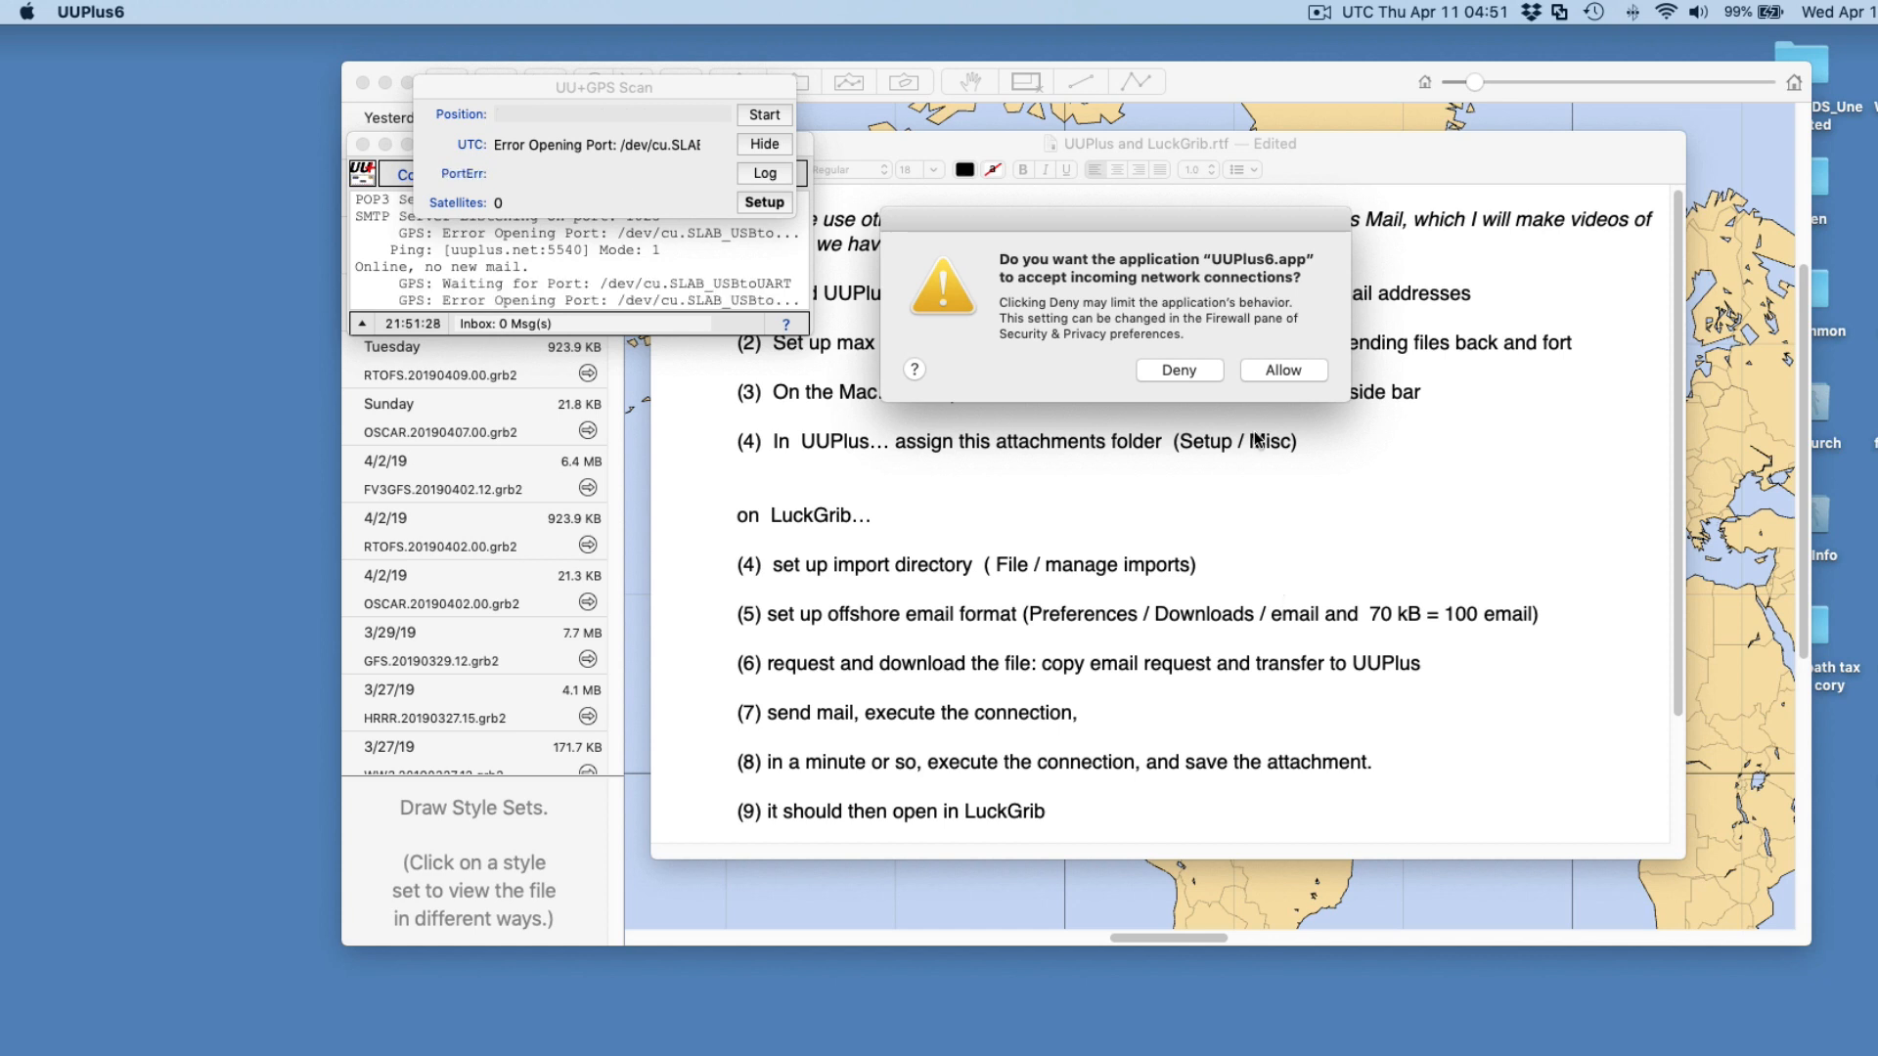
click(1285, 371)
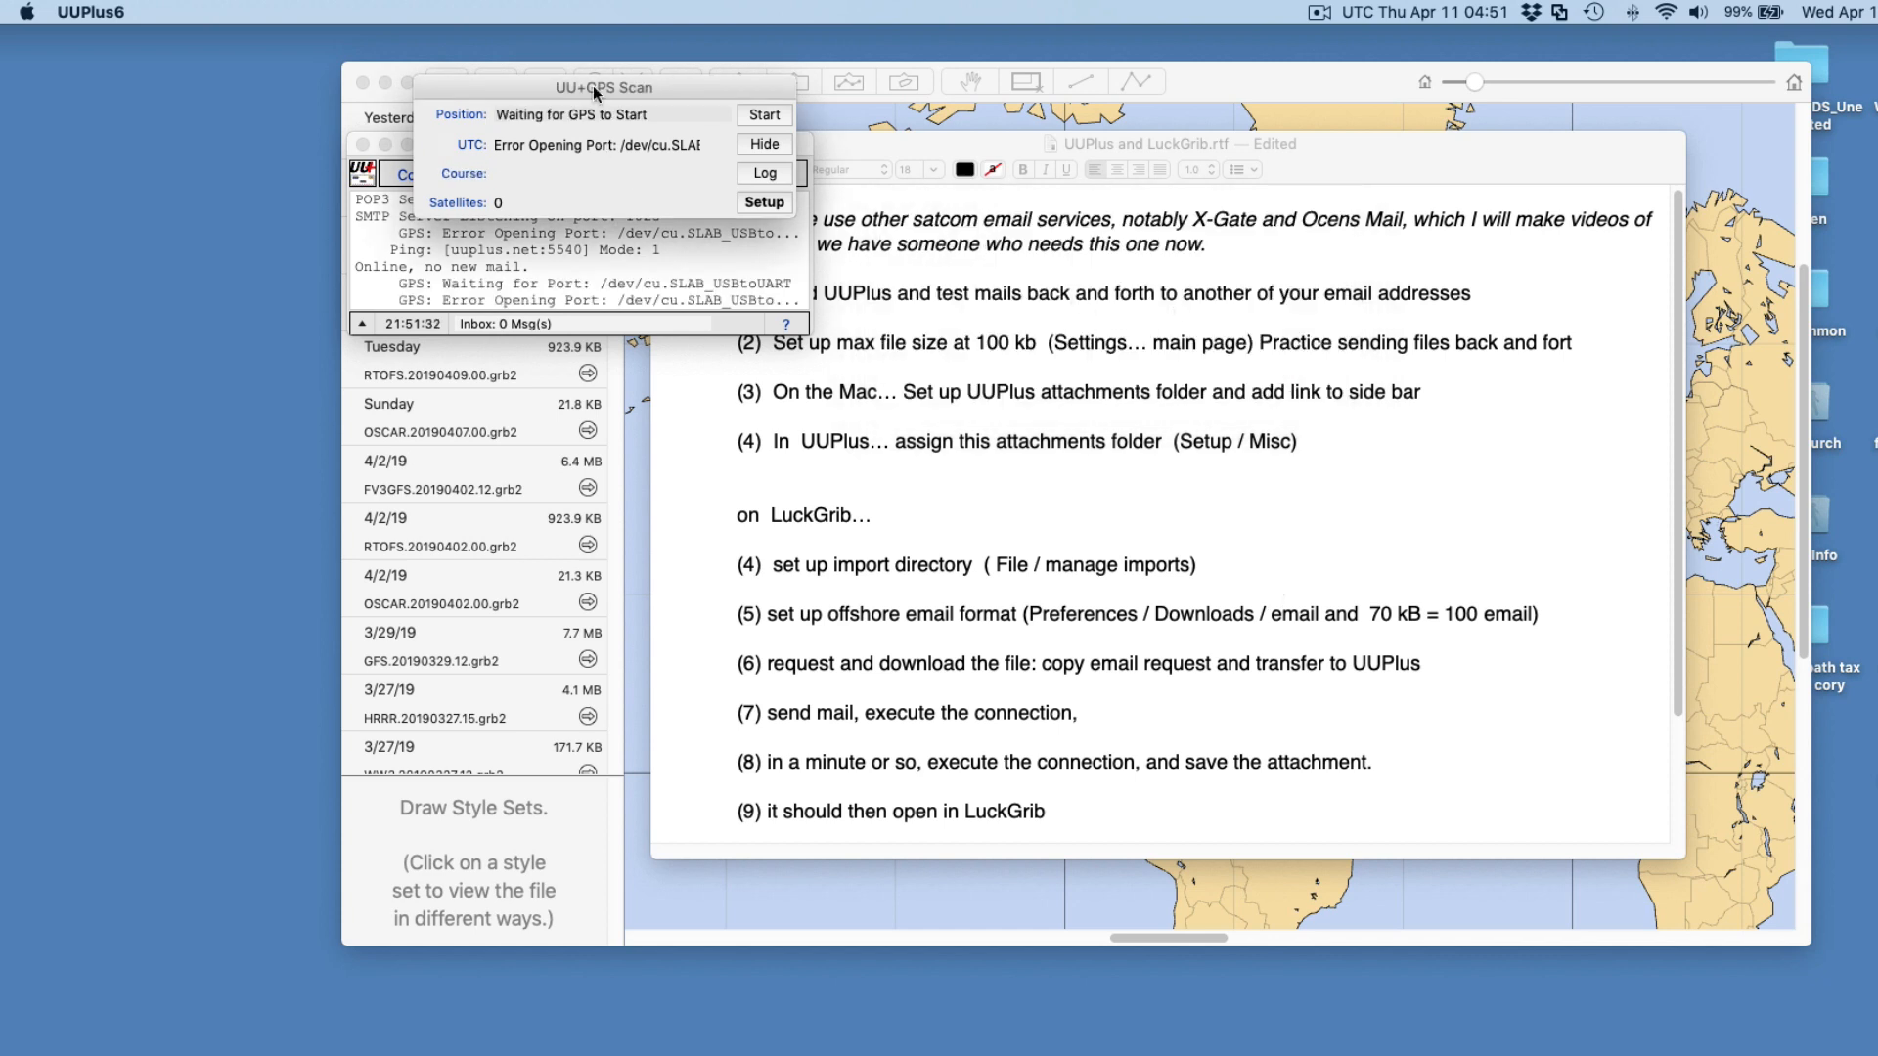
Move the UU+GPS Scan panel aside and hide it
drag(694, 90, 1009, 120)
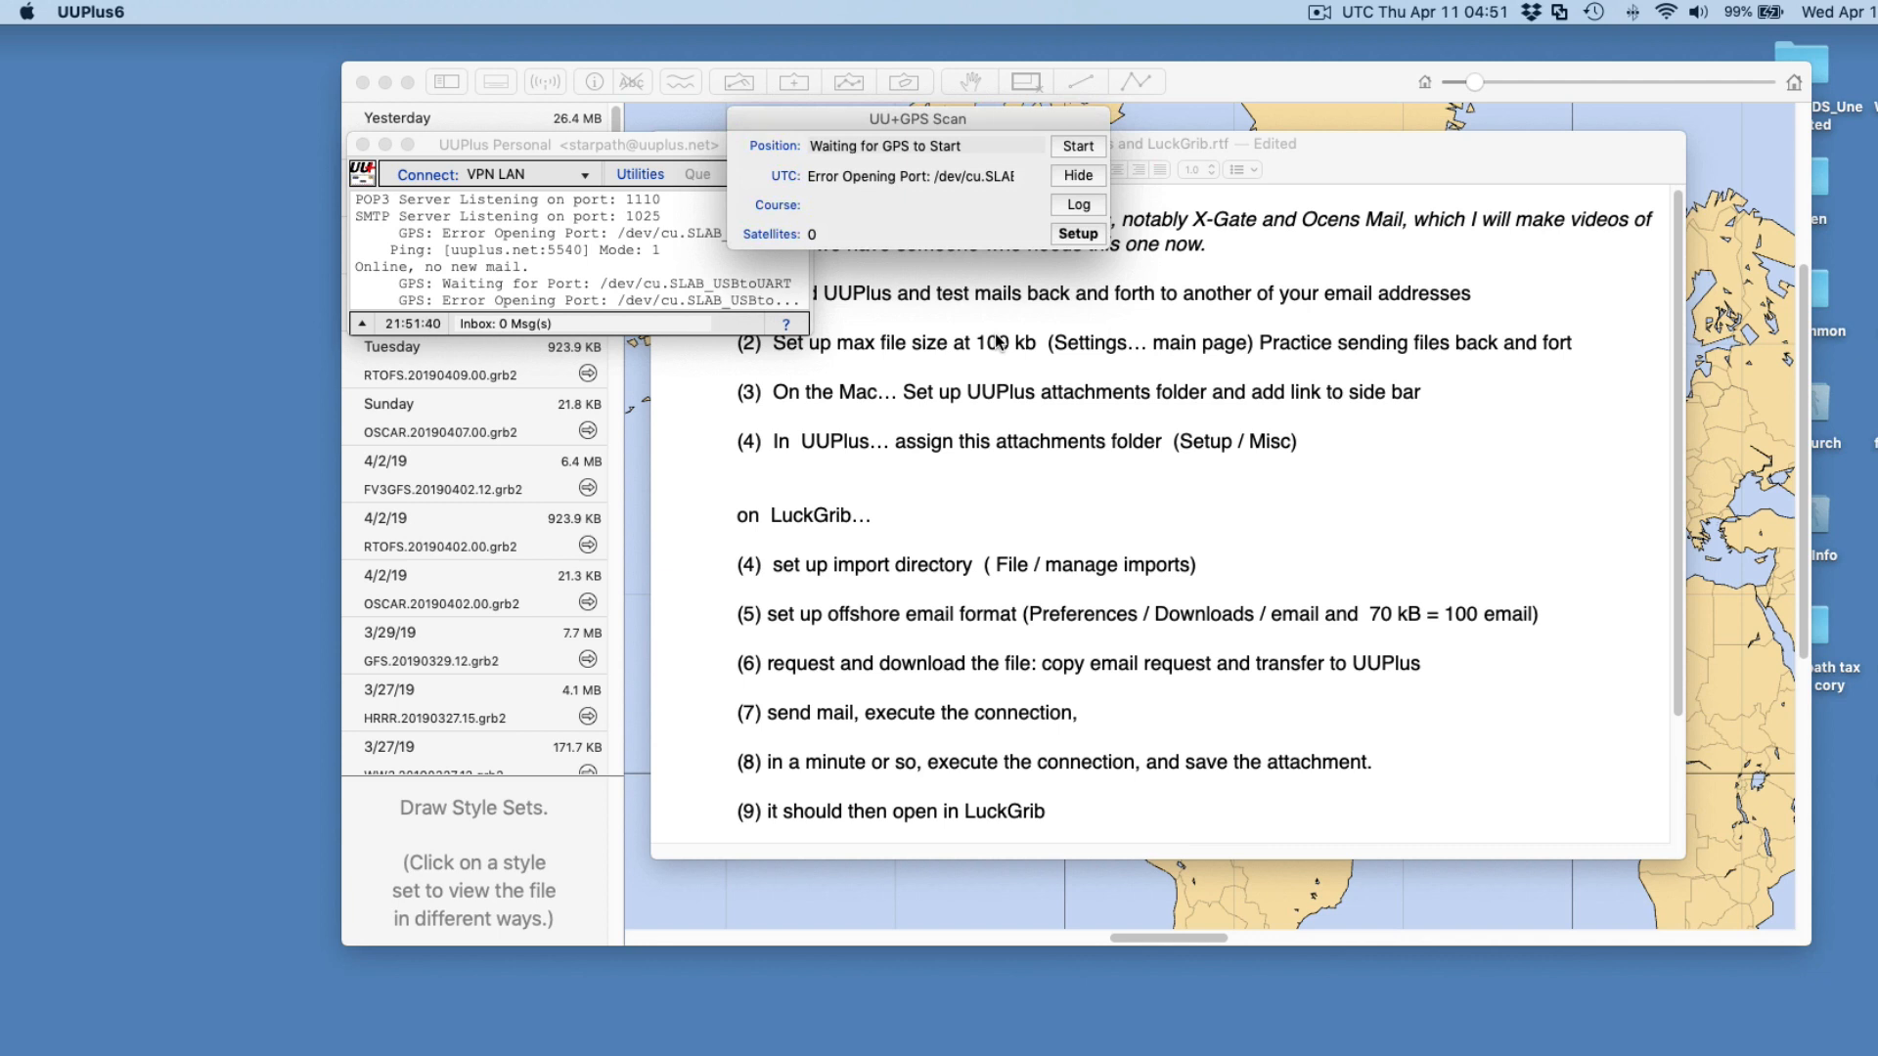
drag(992, 113, 1020, 114)
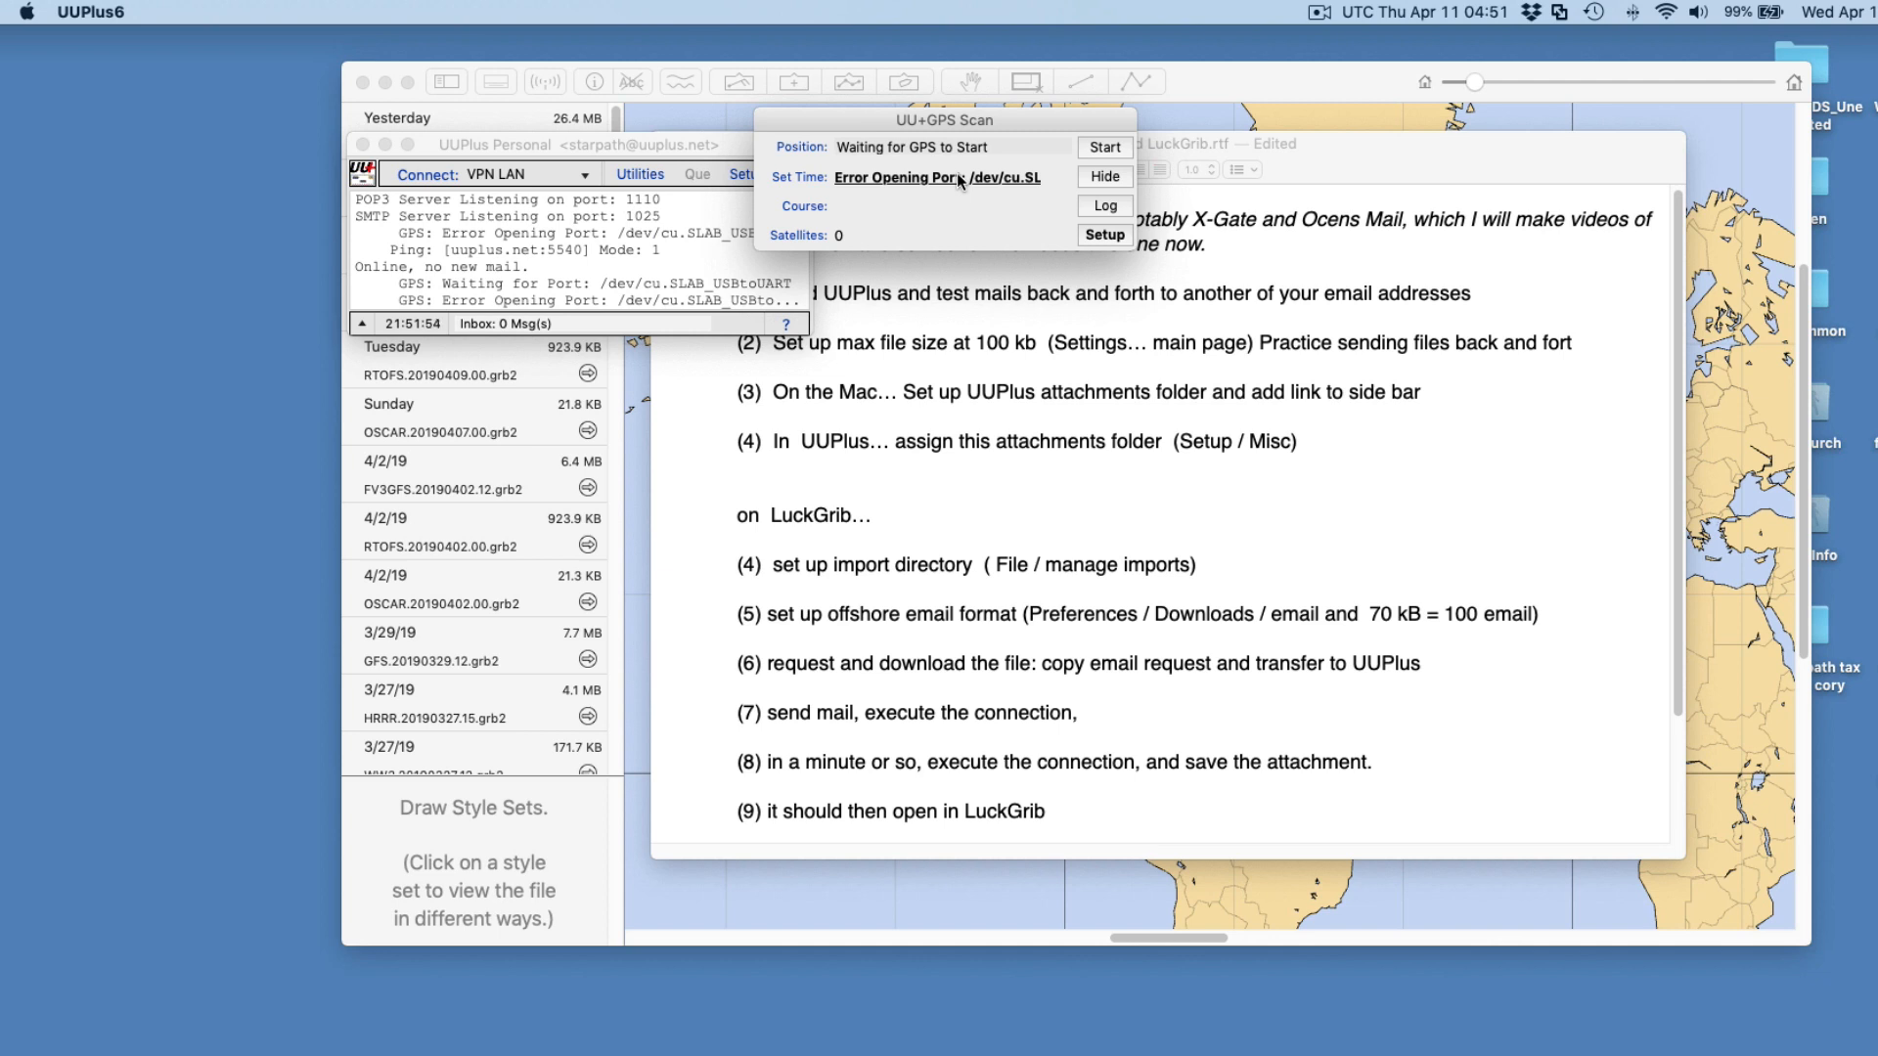
click(1101, 176)
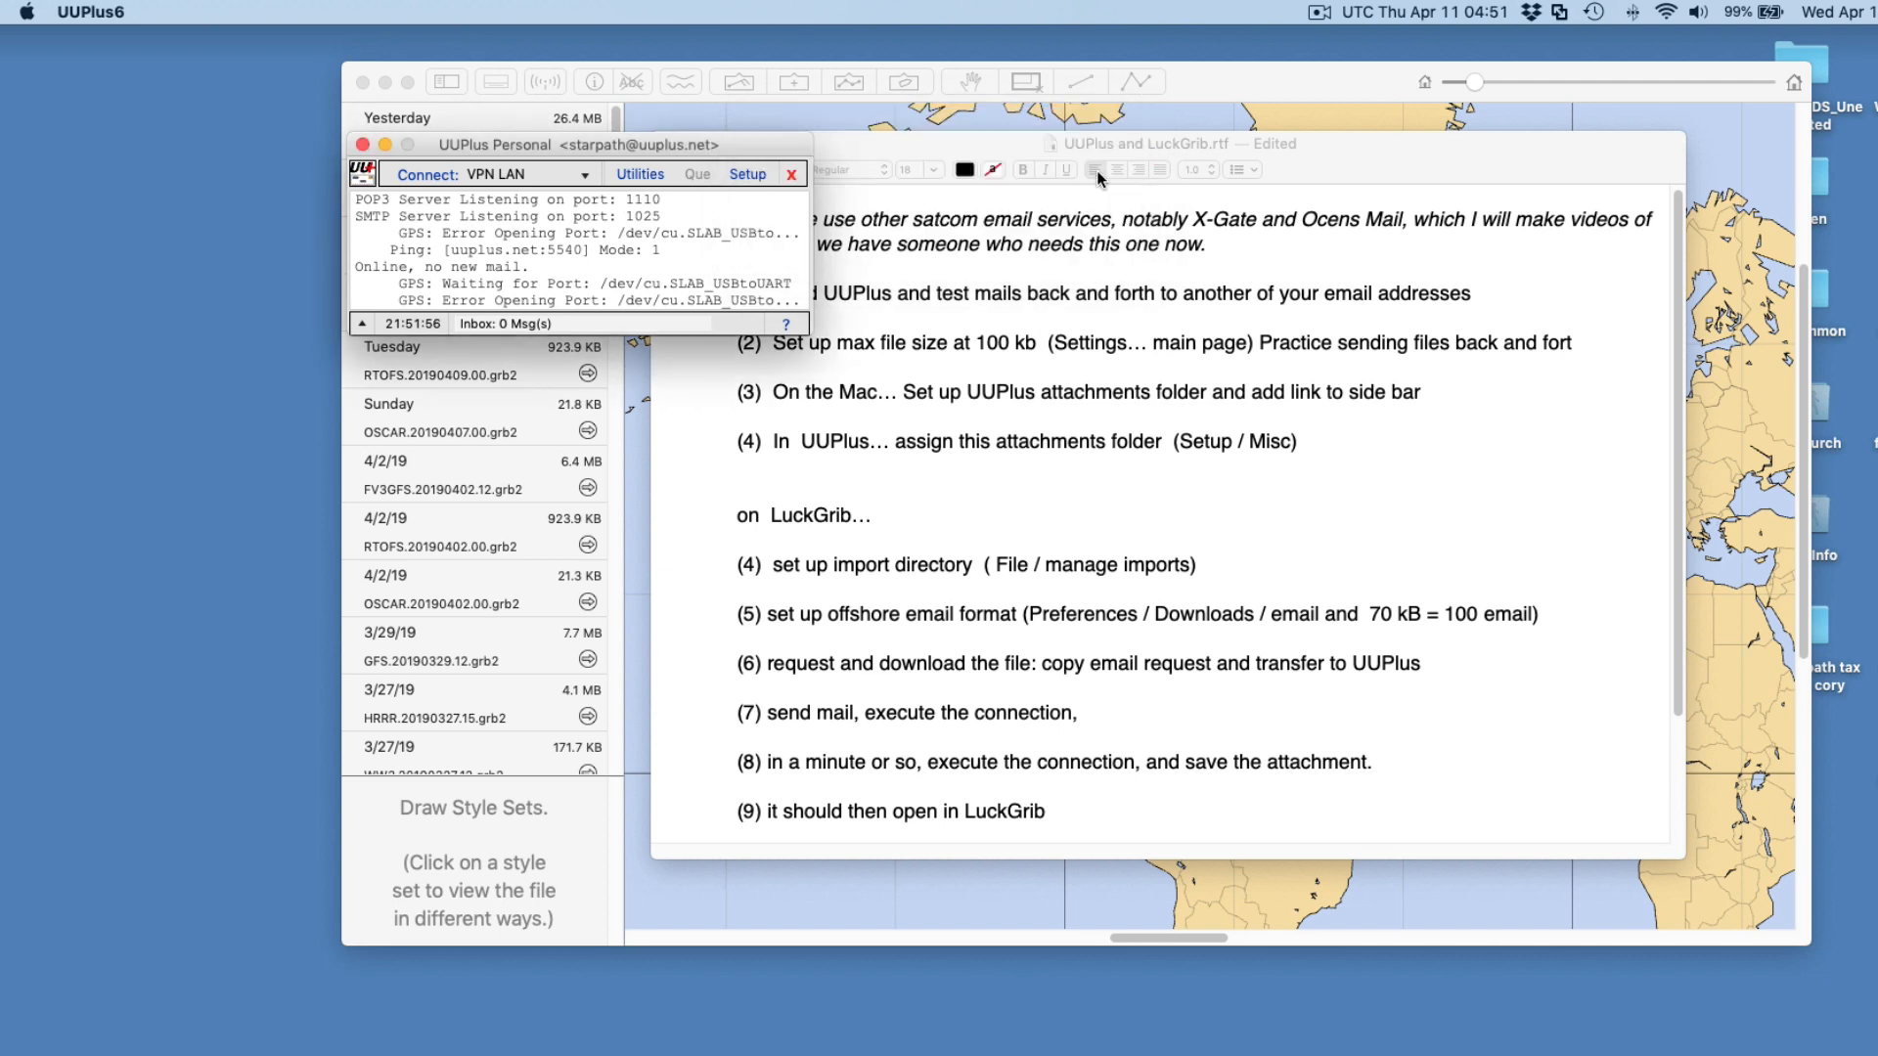
Check that the account setup shows a 100k maximum message size, then close Setup
drag(749, 147, 1065, 132)
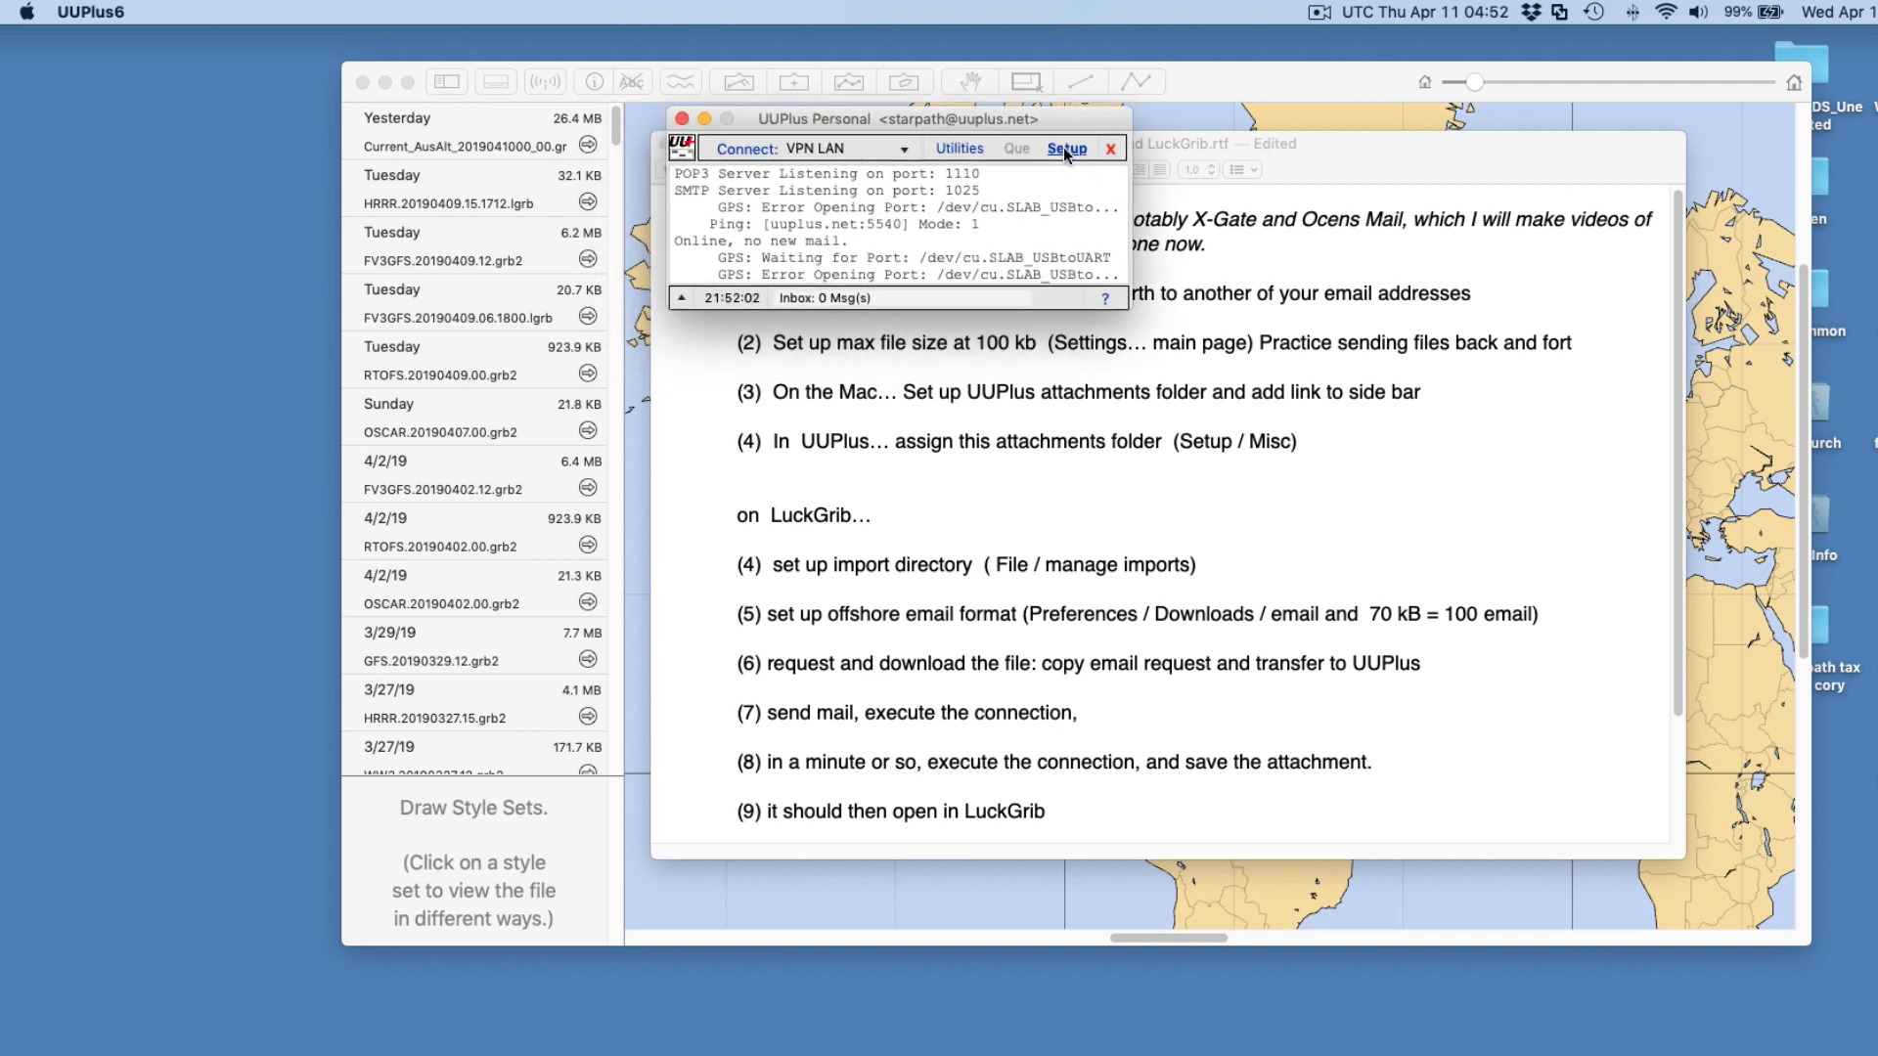
click(1065, 148)
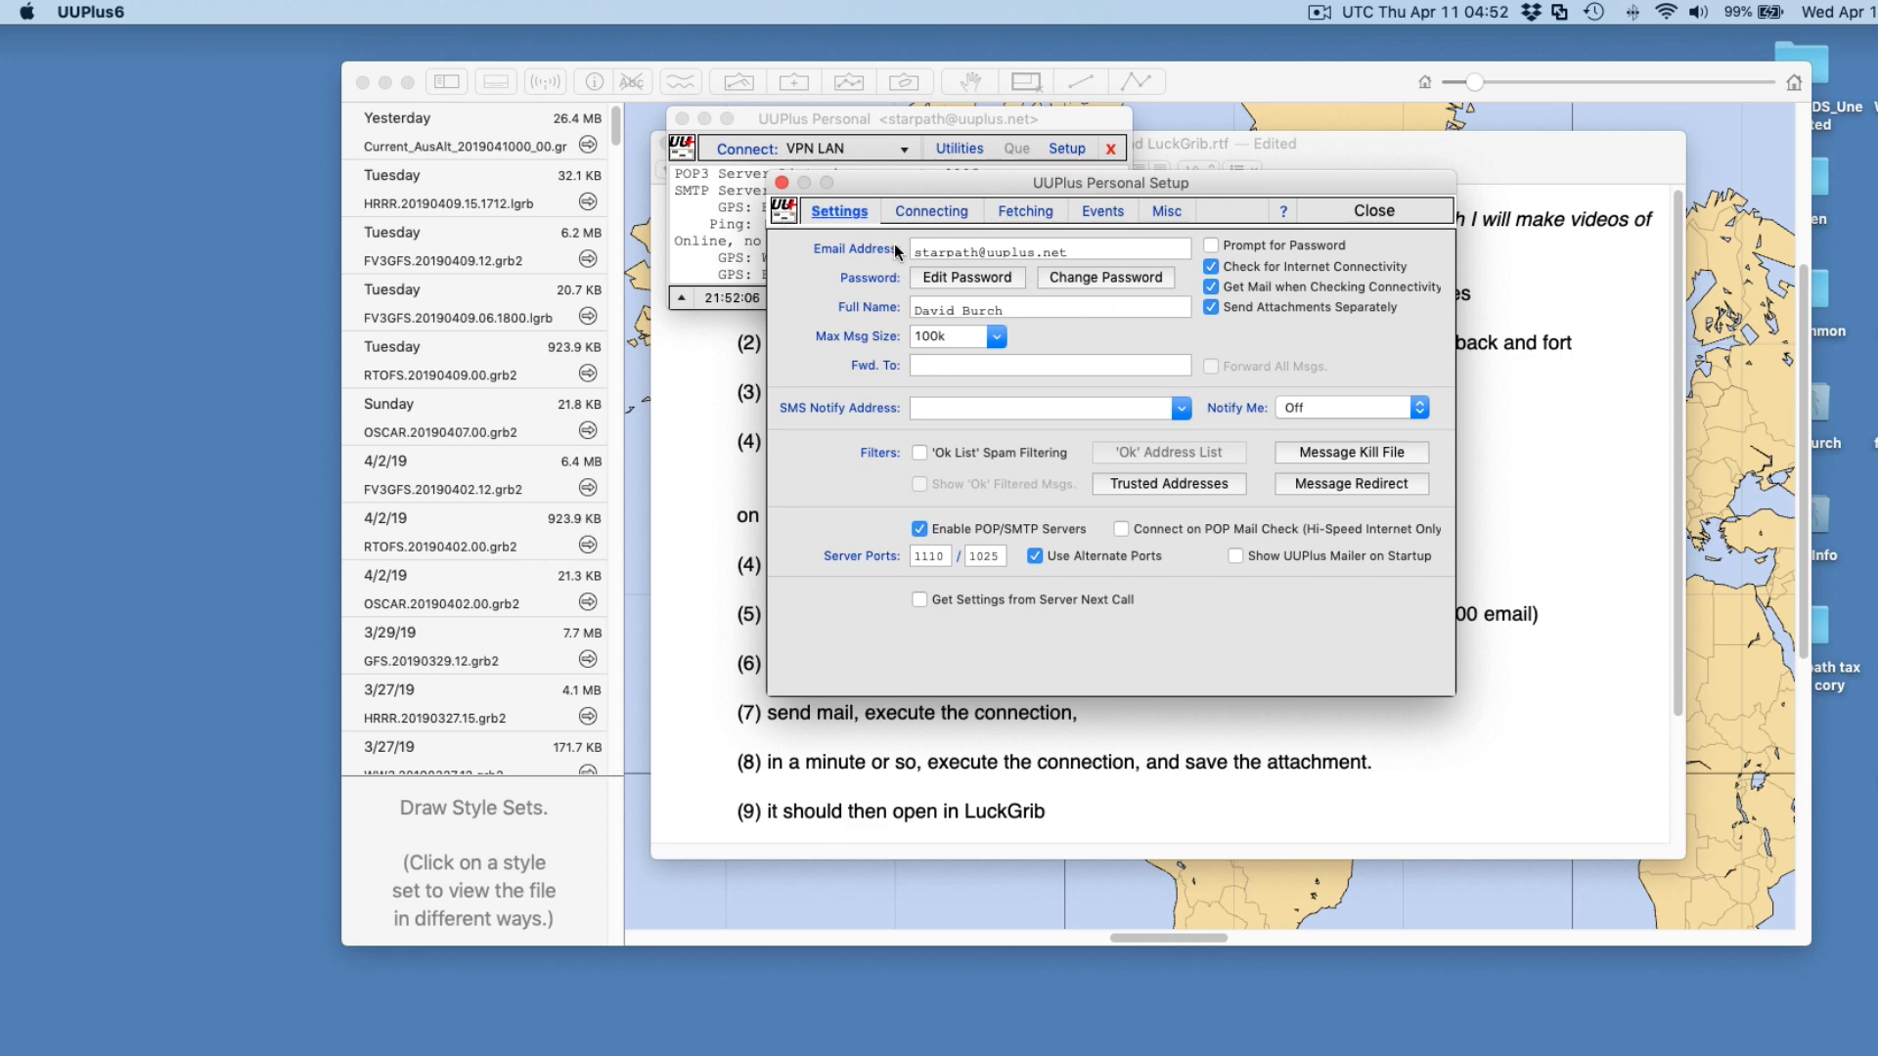
click(782, 183)
click(956, 145)
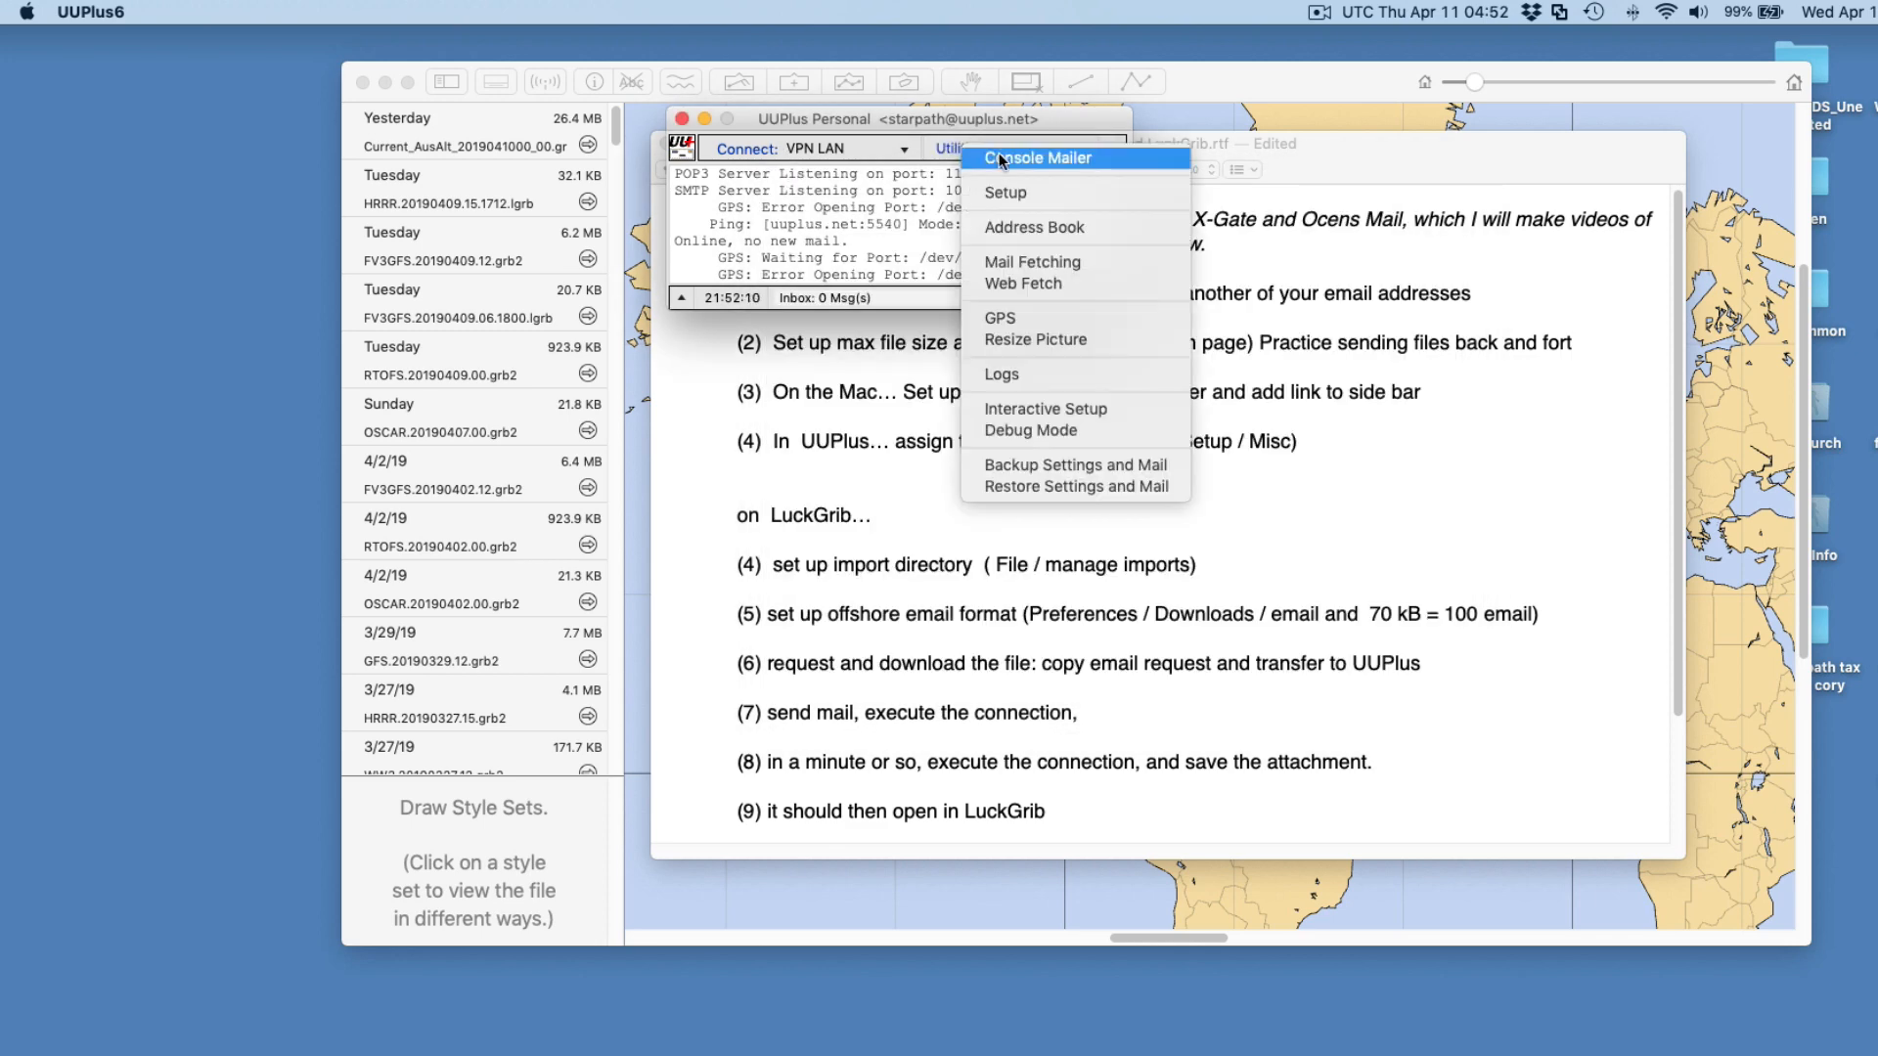
Open the Console Mailer from Utilities and select its empty Inbox
click(986, 158)
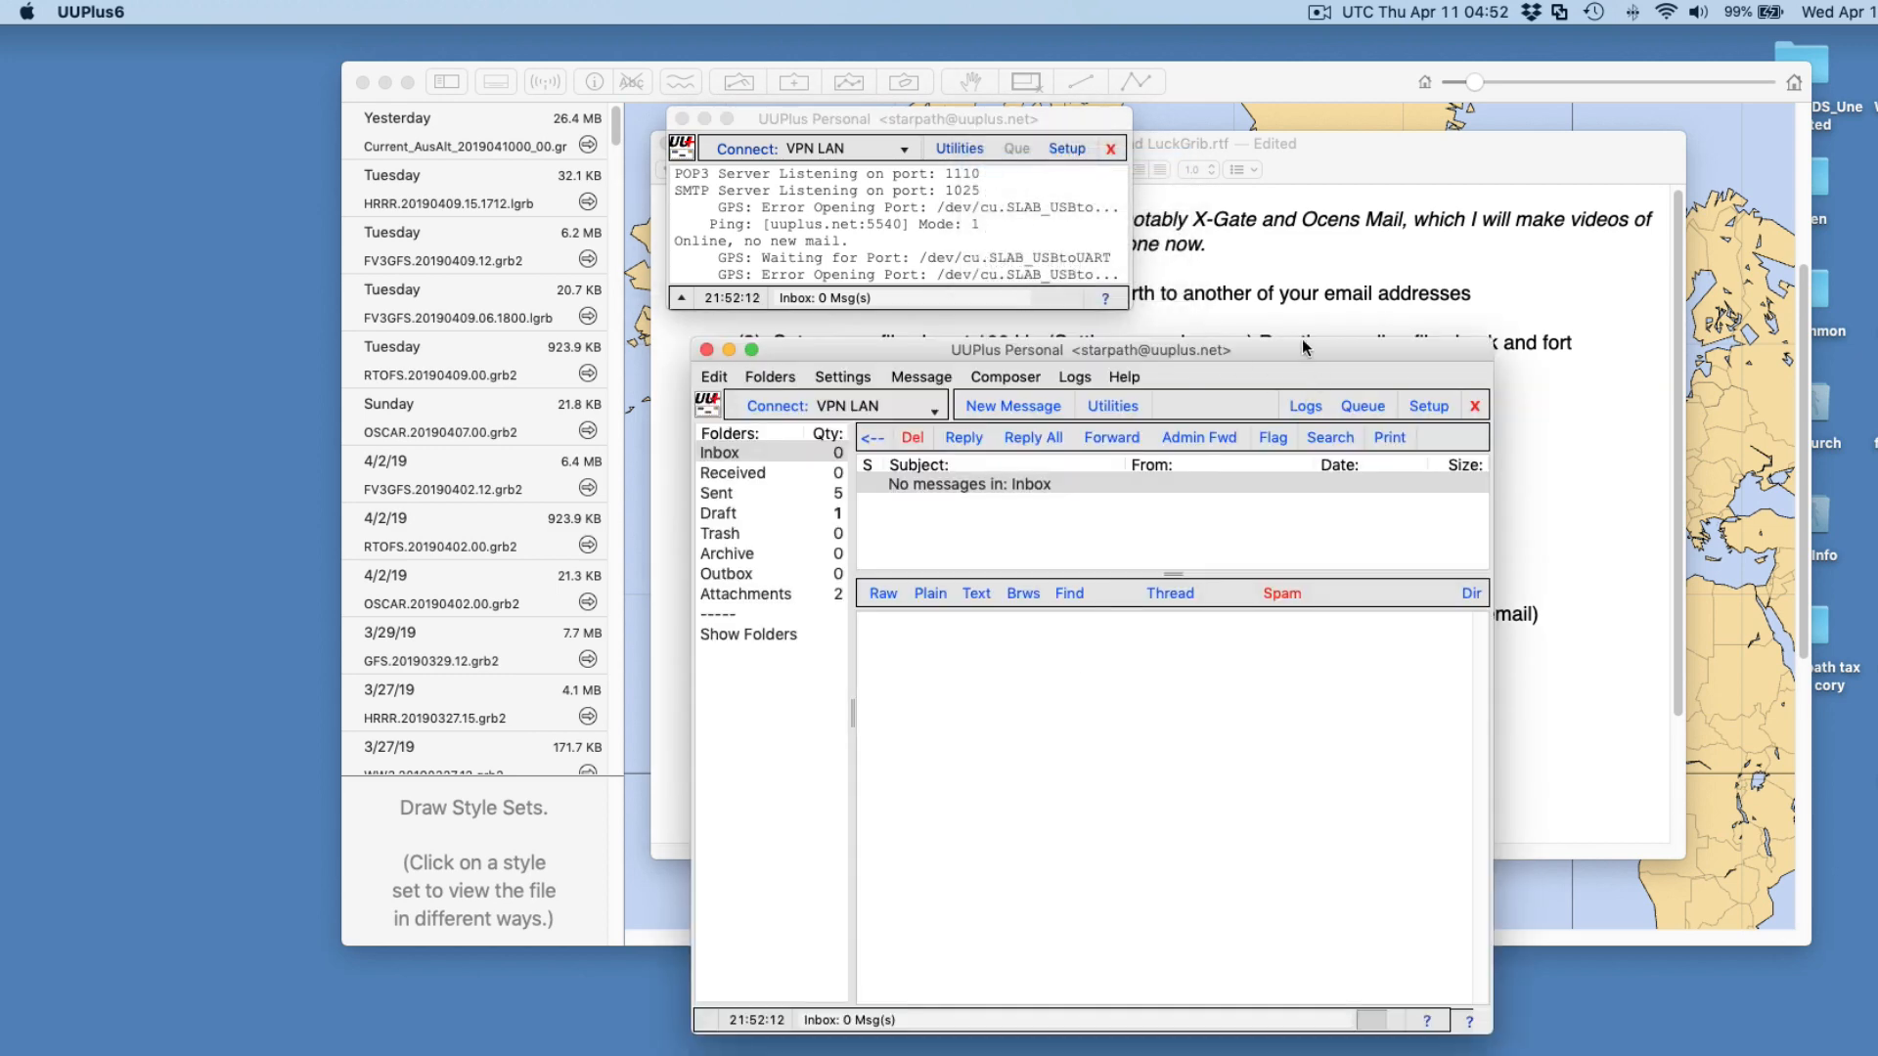
drag(1301, 344, 1373, 158)
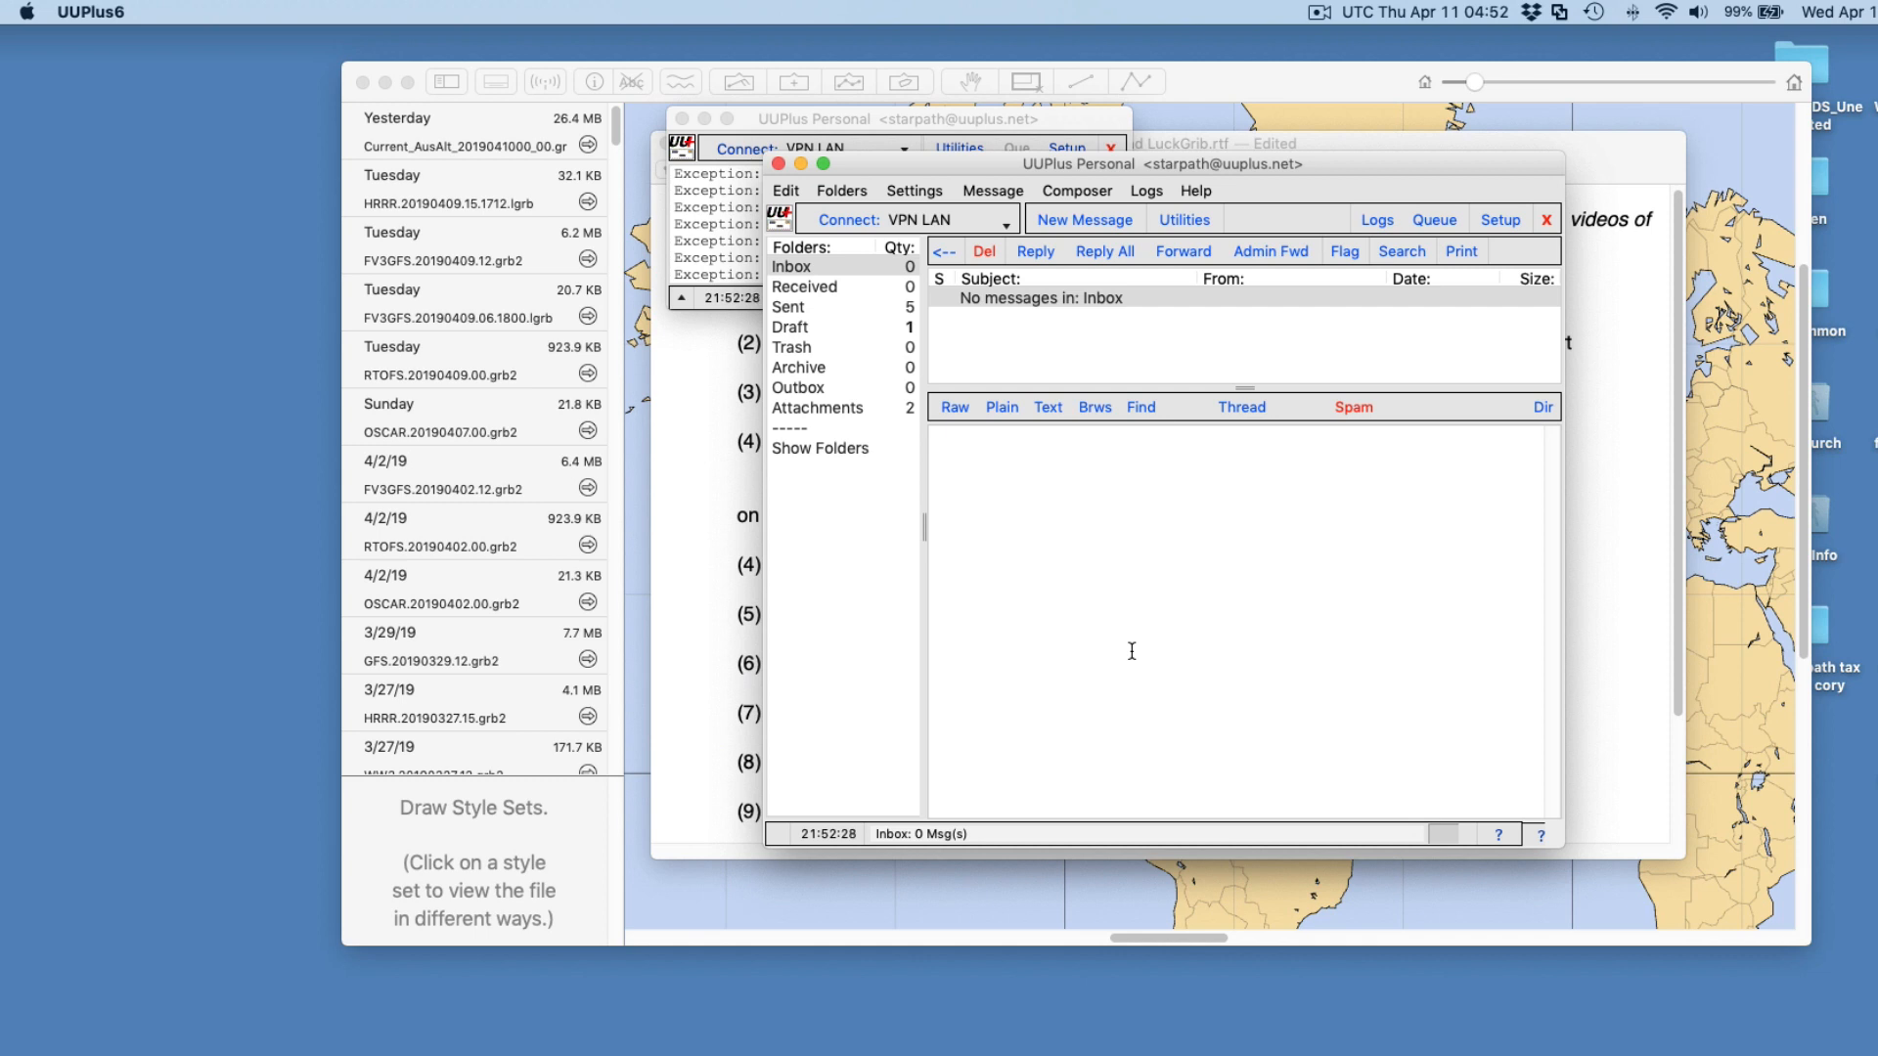
click(965, 350)
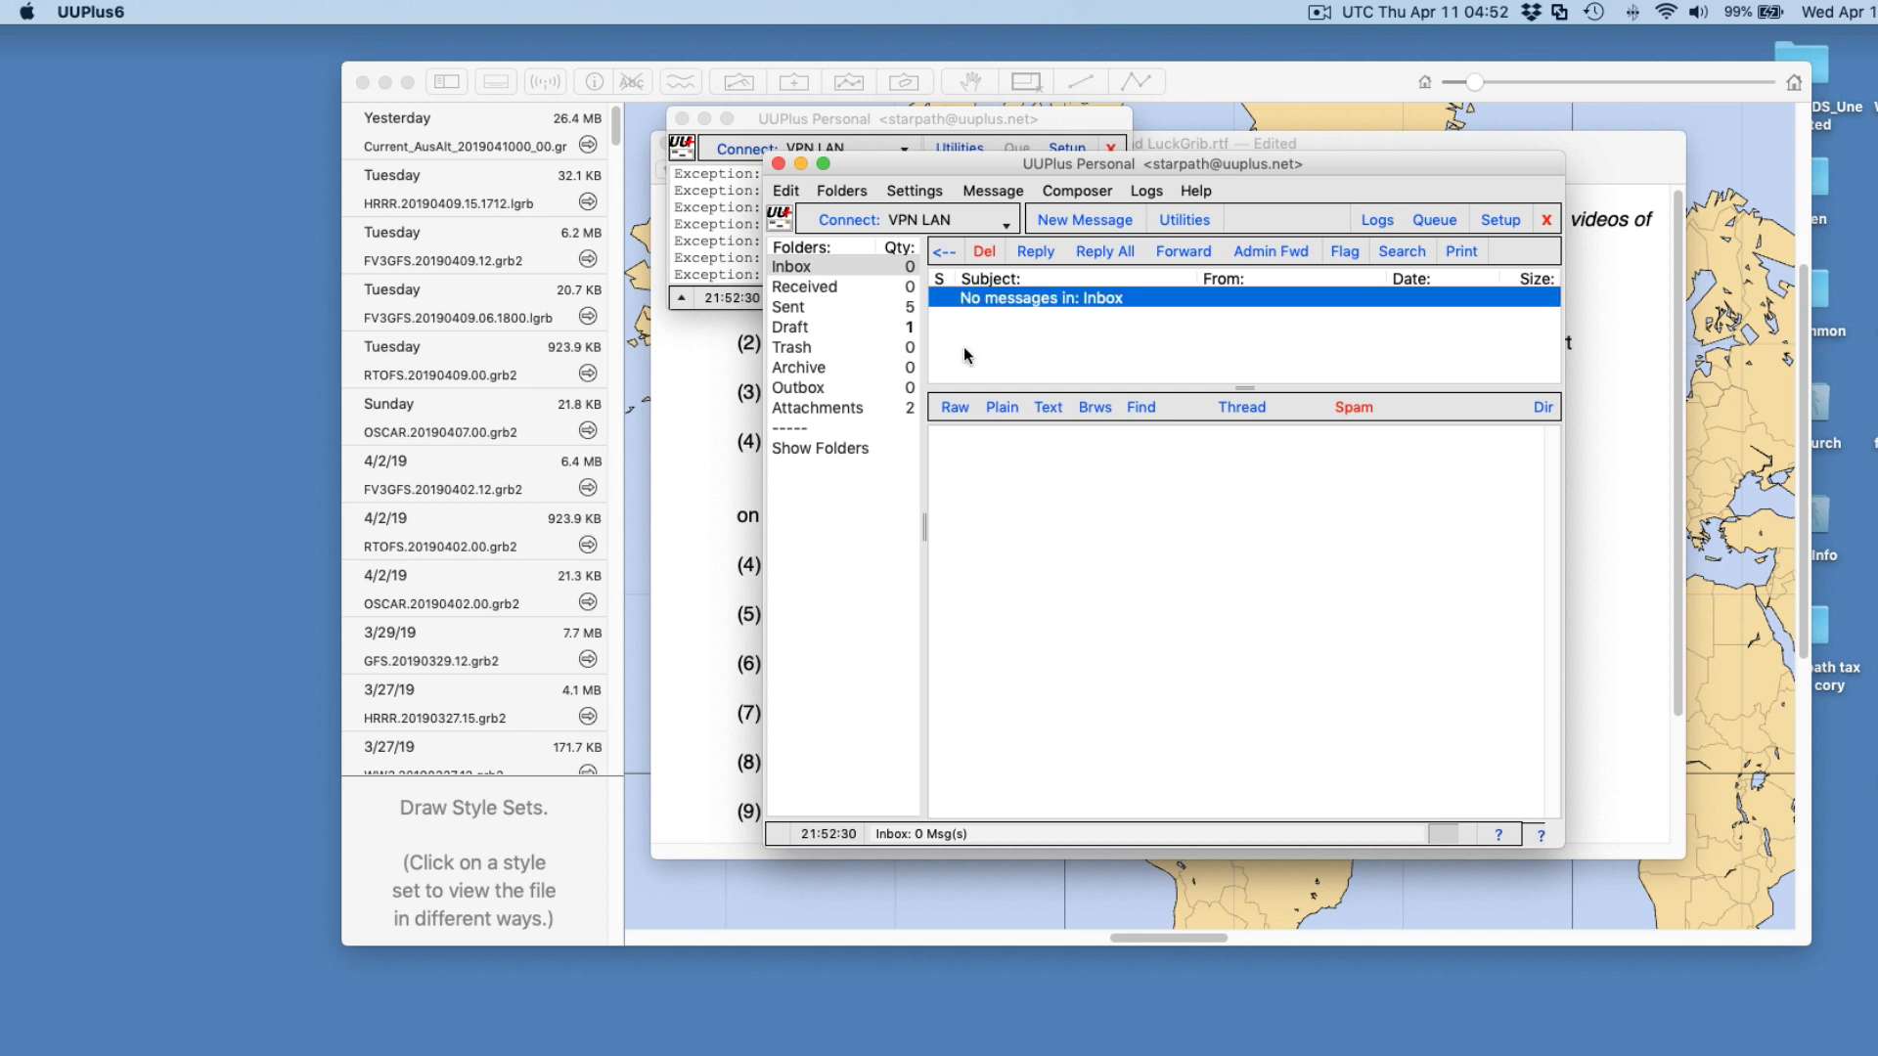
drag(901, 162, 936, 173)
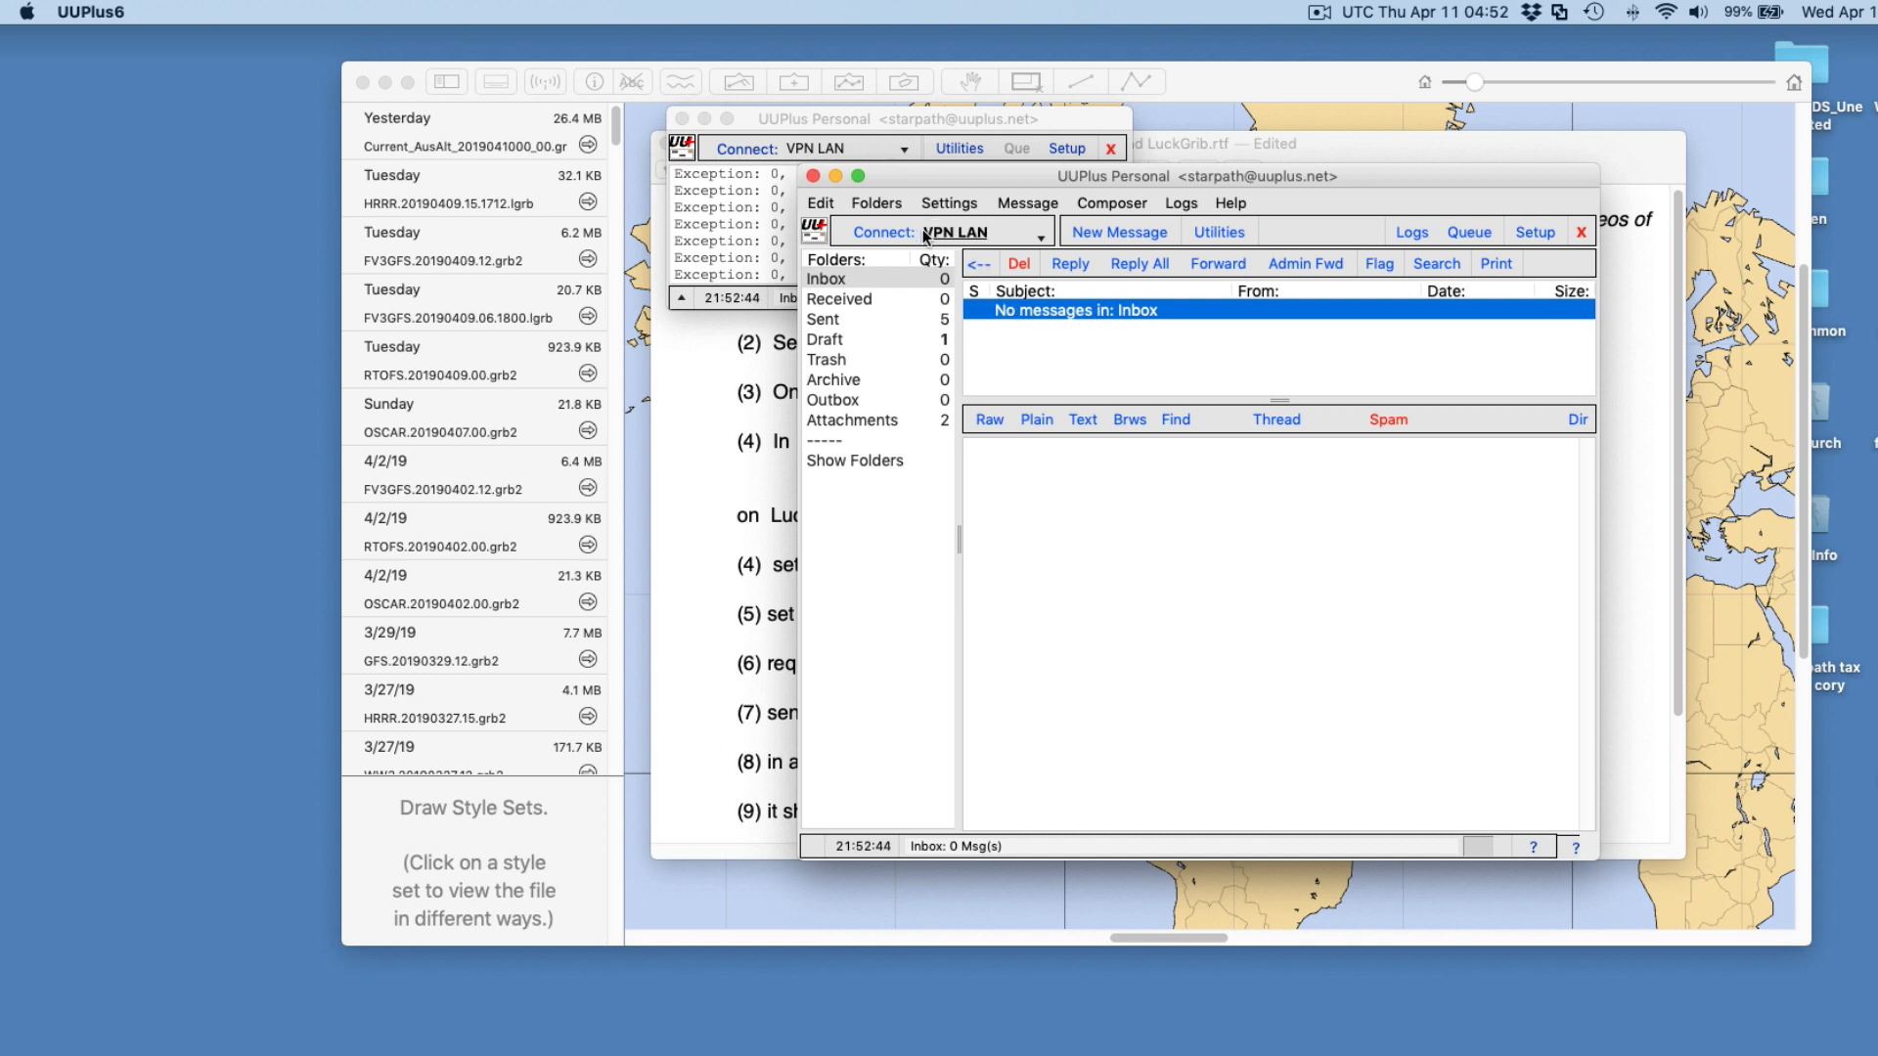
Review the VPN LAN connection options and arrange the mailer and status windows
click(966, 237)
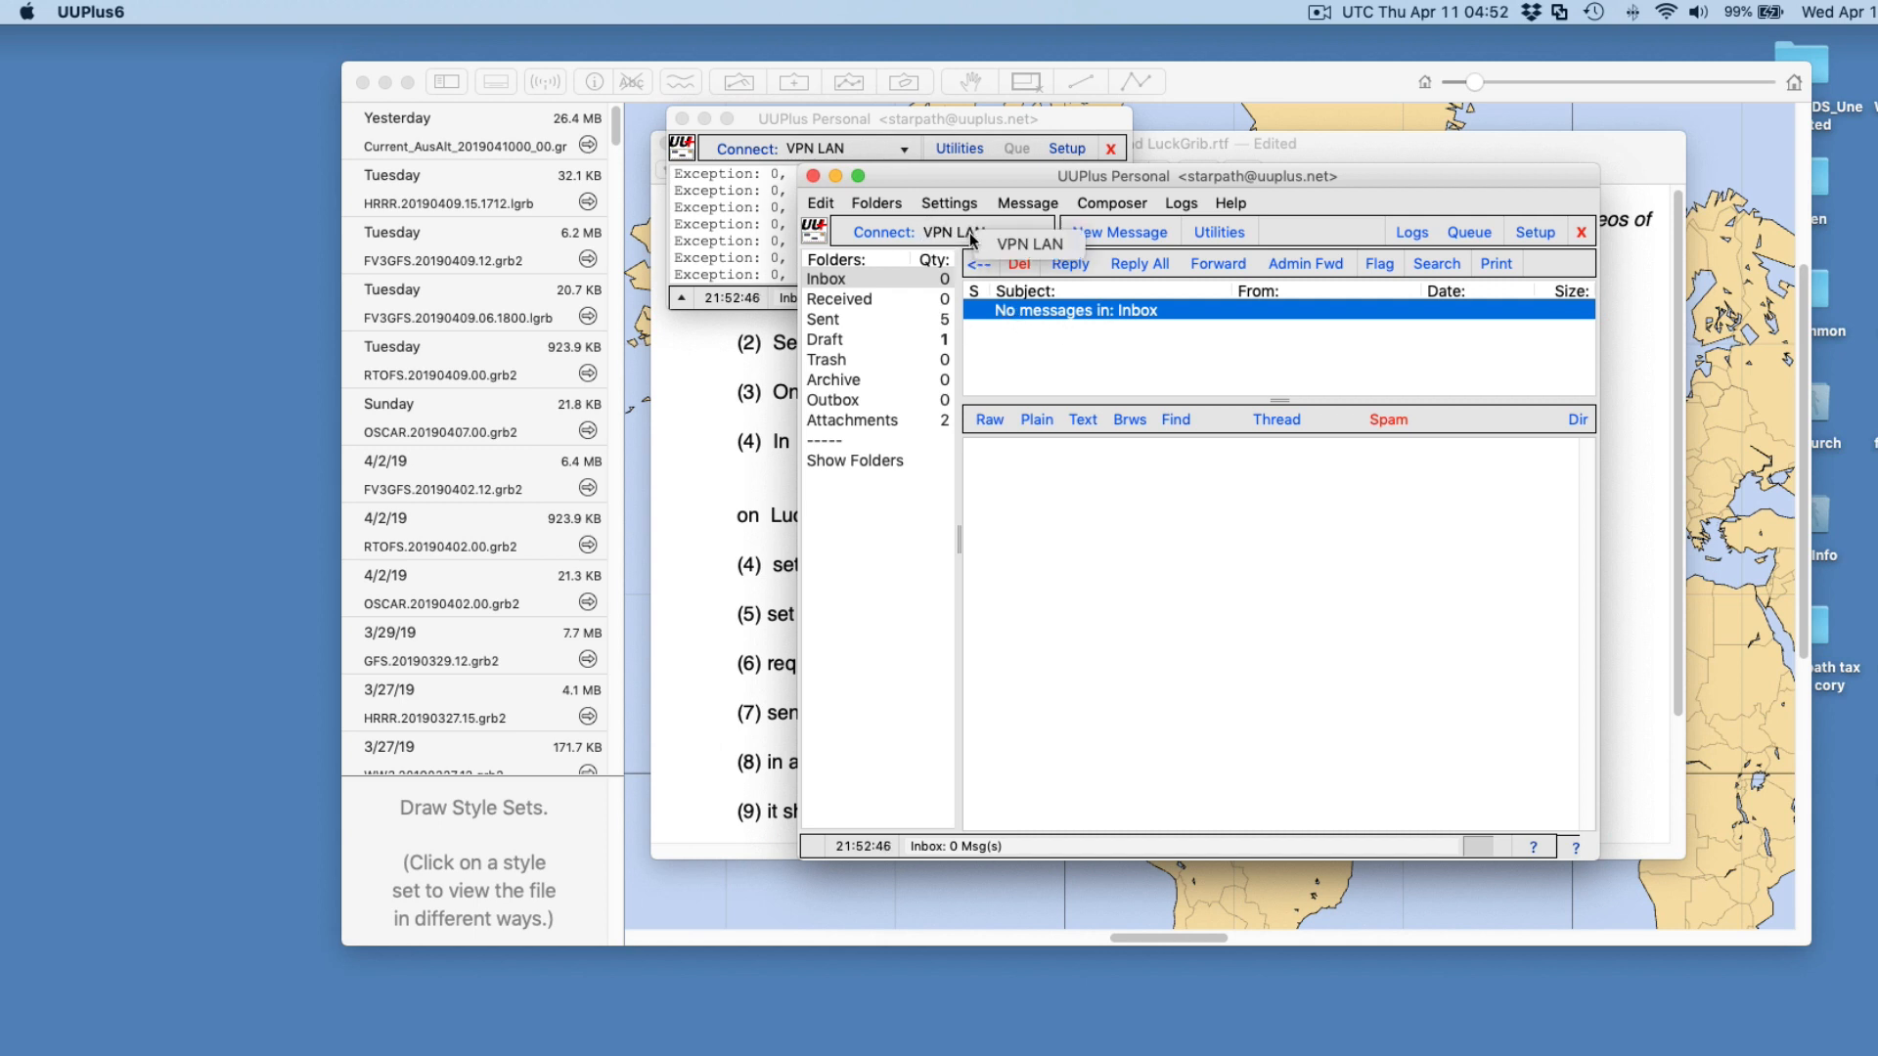
click(1108, 536)
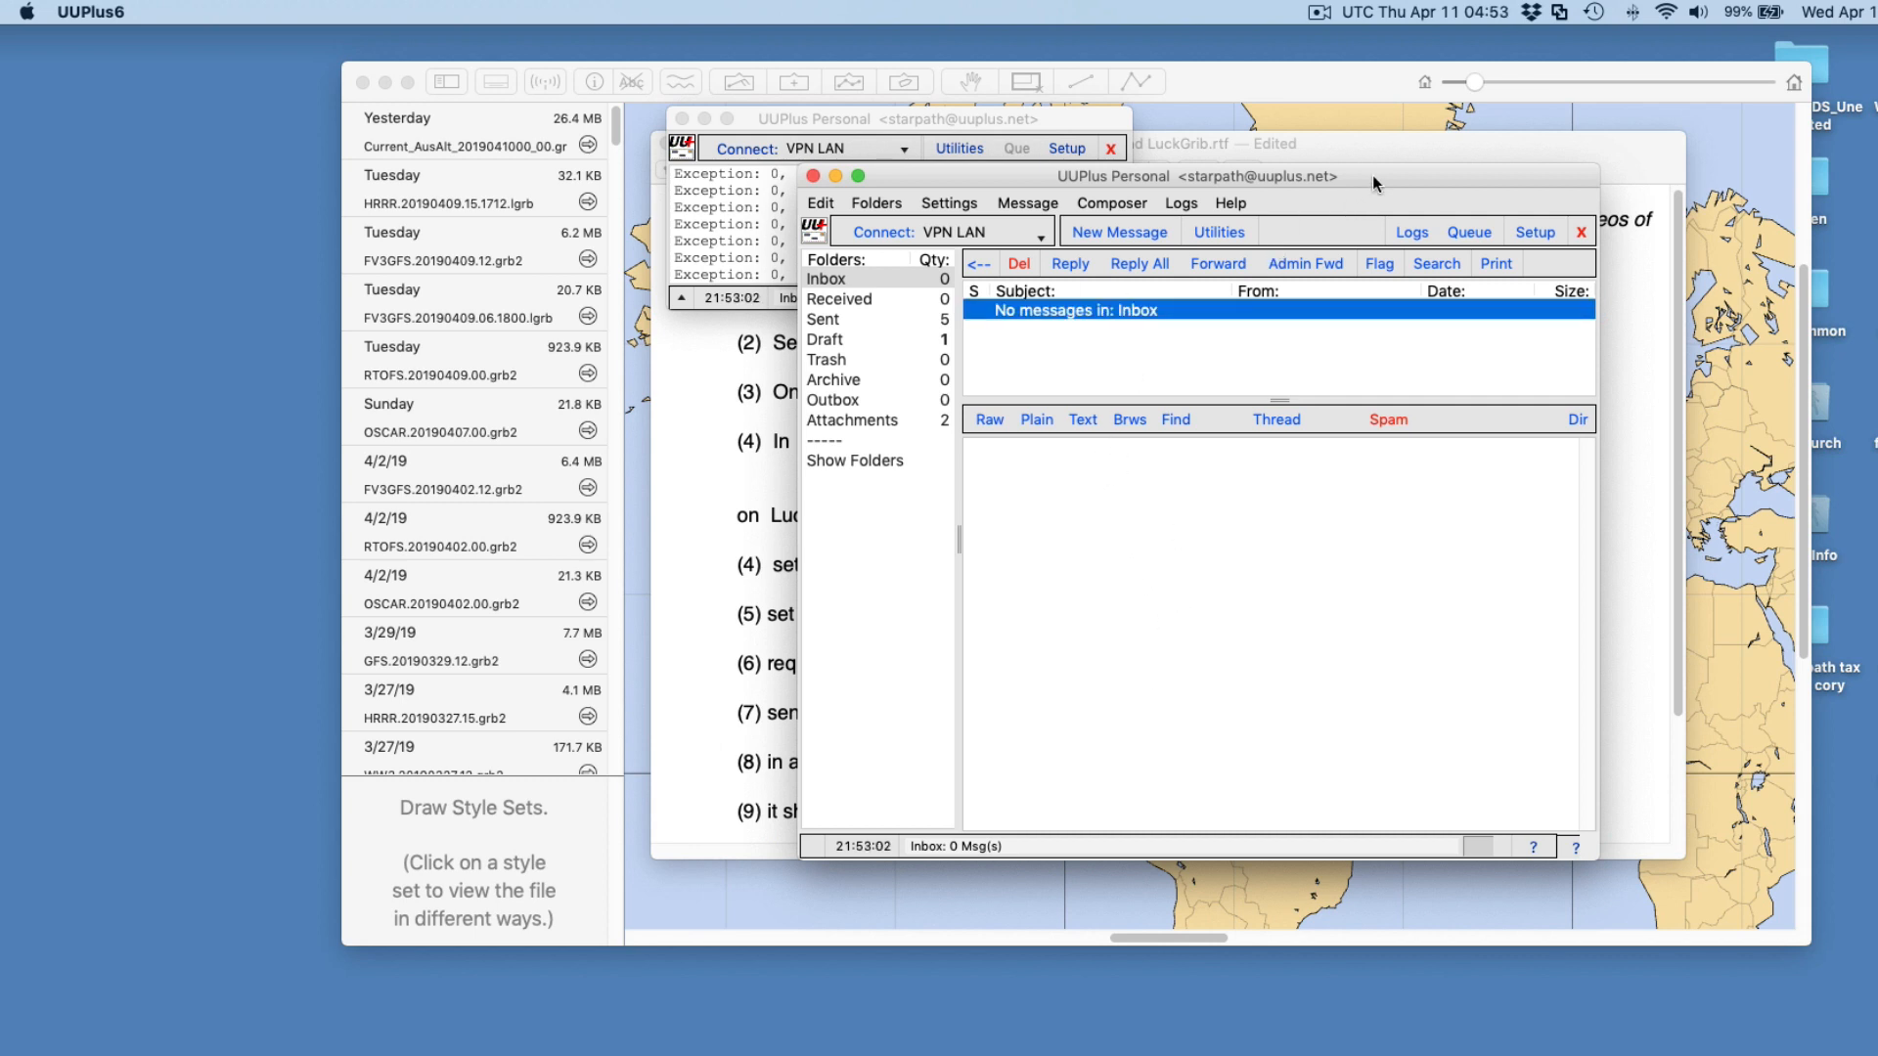
drag(1372, 174, 1298, 400)
drag(1088, 113, 964, 102)
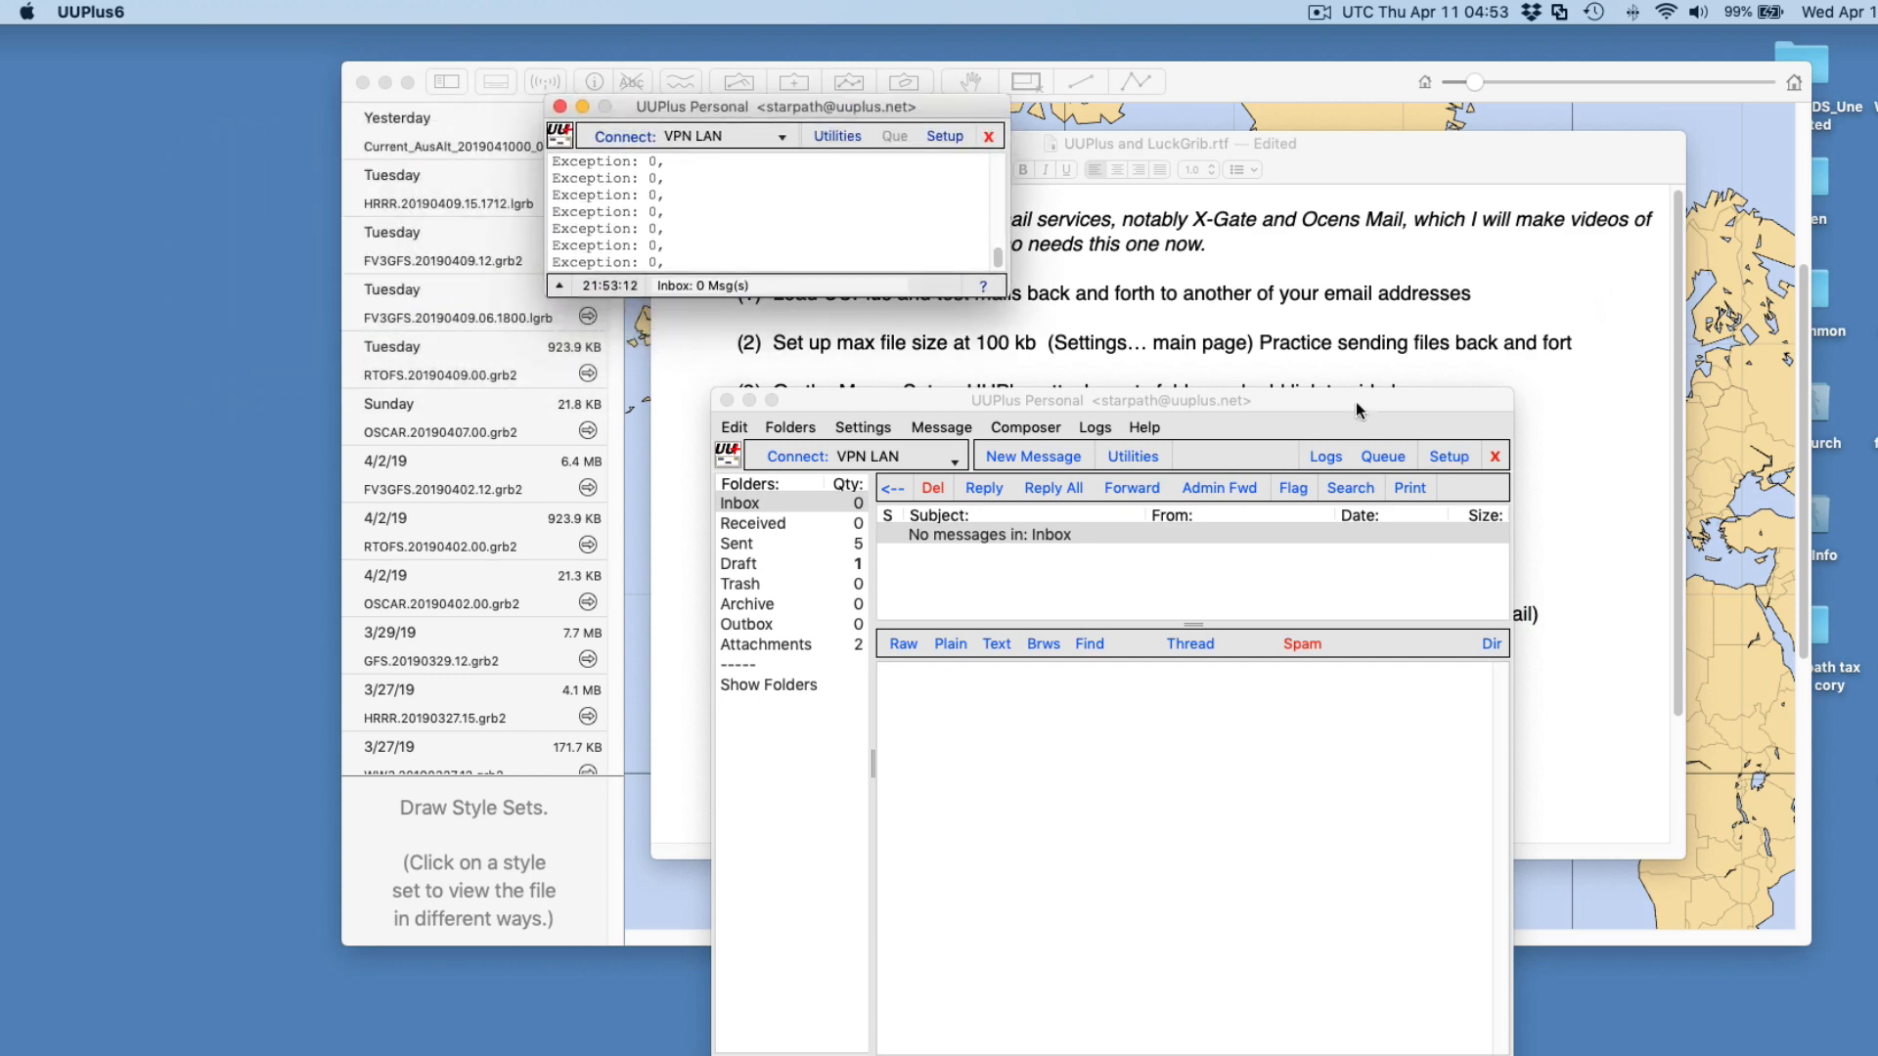
drag(1356, 401, 1376, 201)
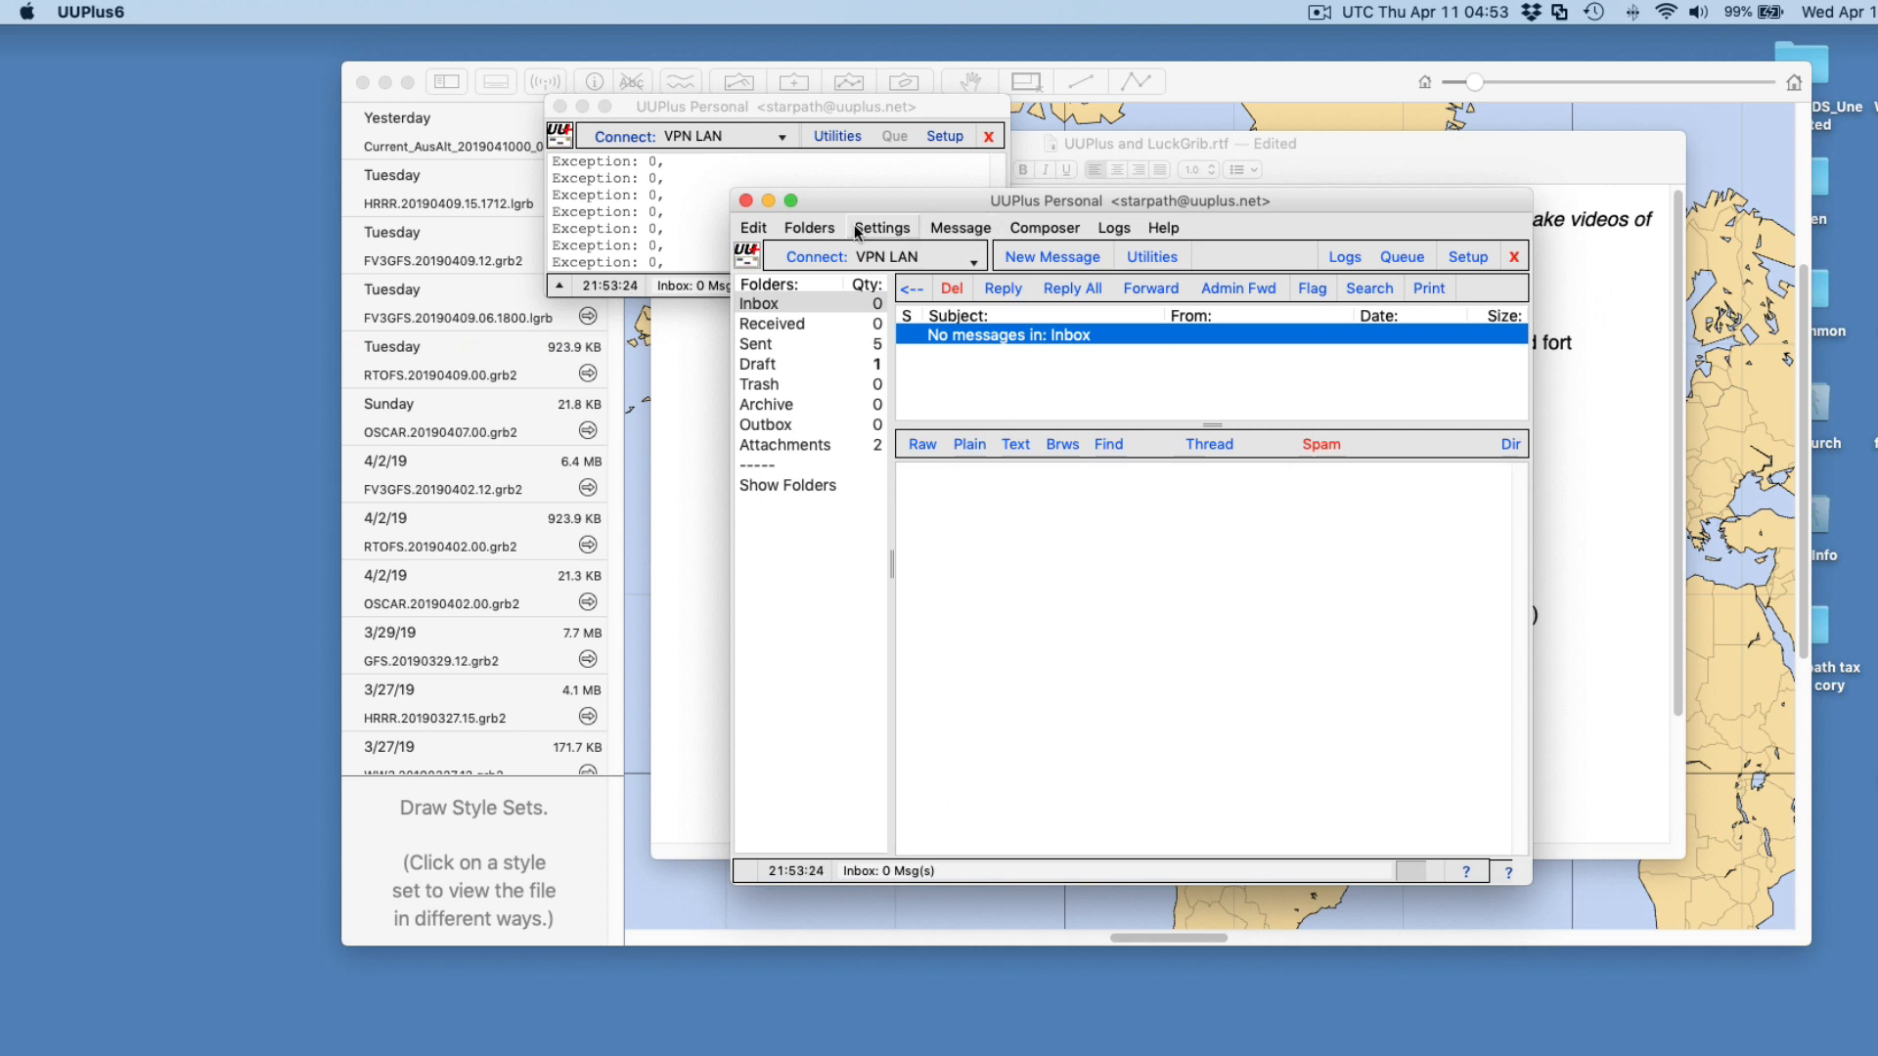
Open Setup and inspect the 100k Max Msg Size value
click(942, 137)
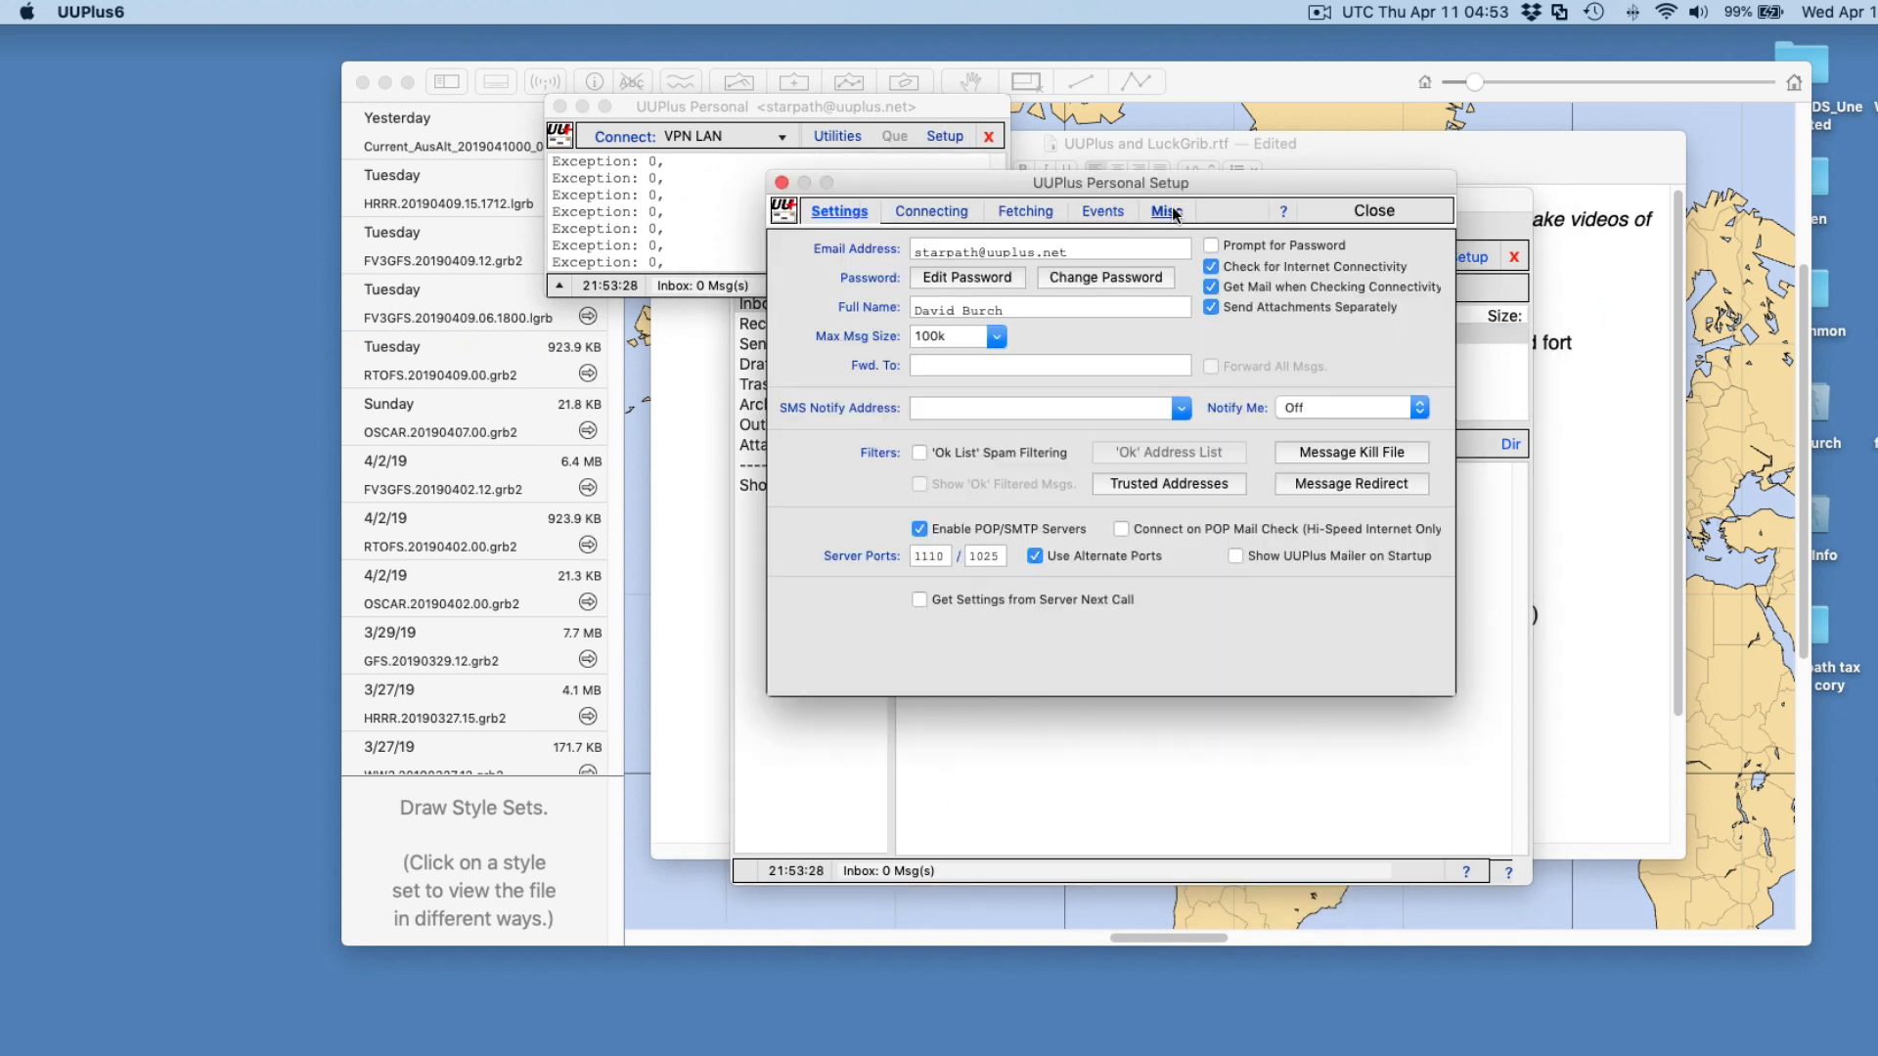
click(938, 336)
double_click(938, 336)
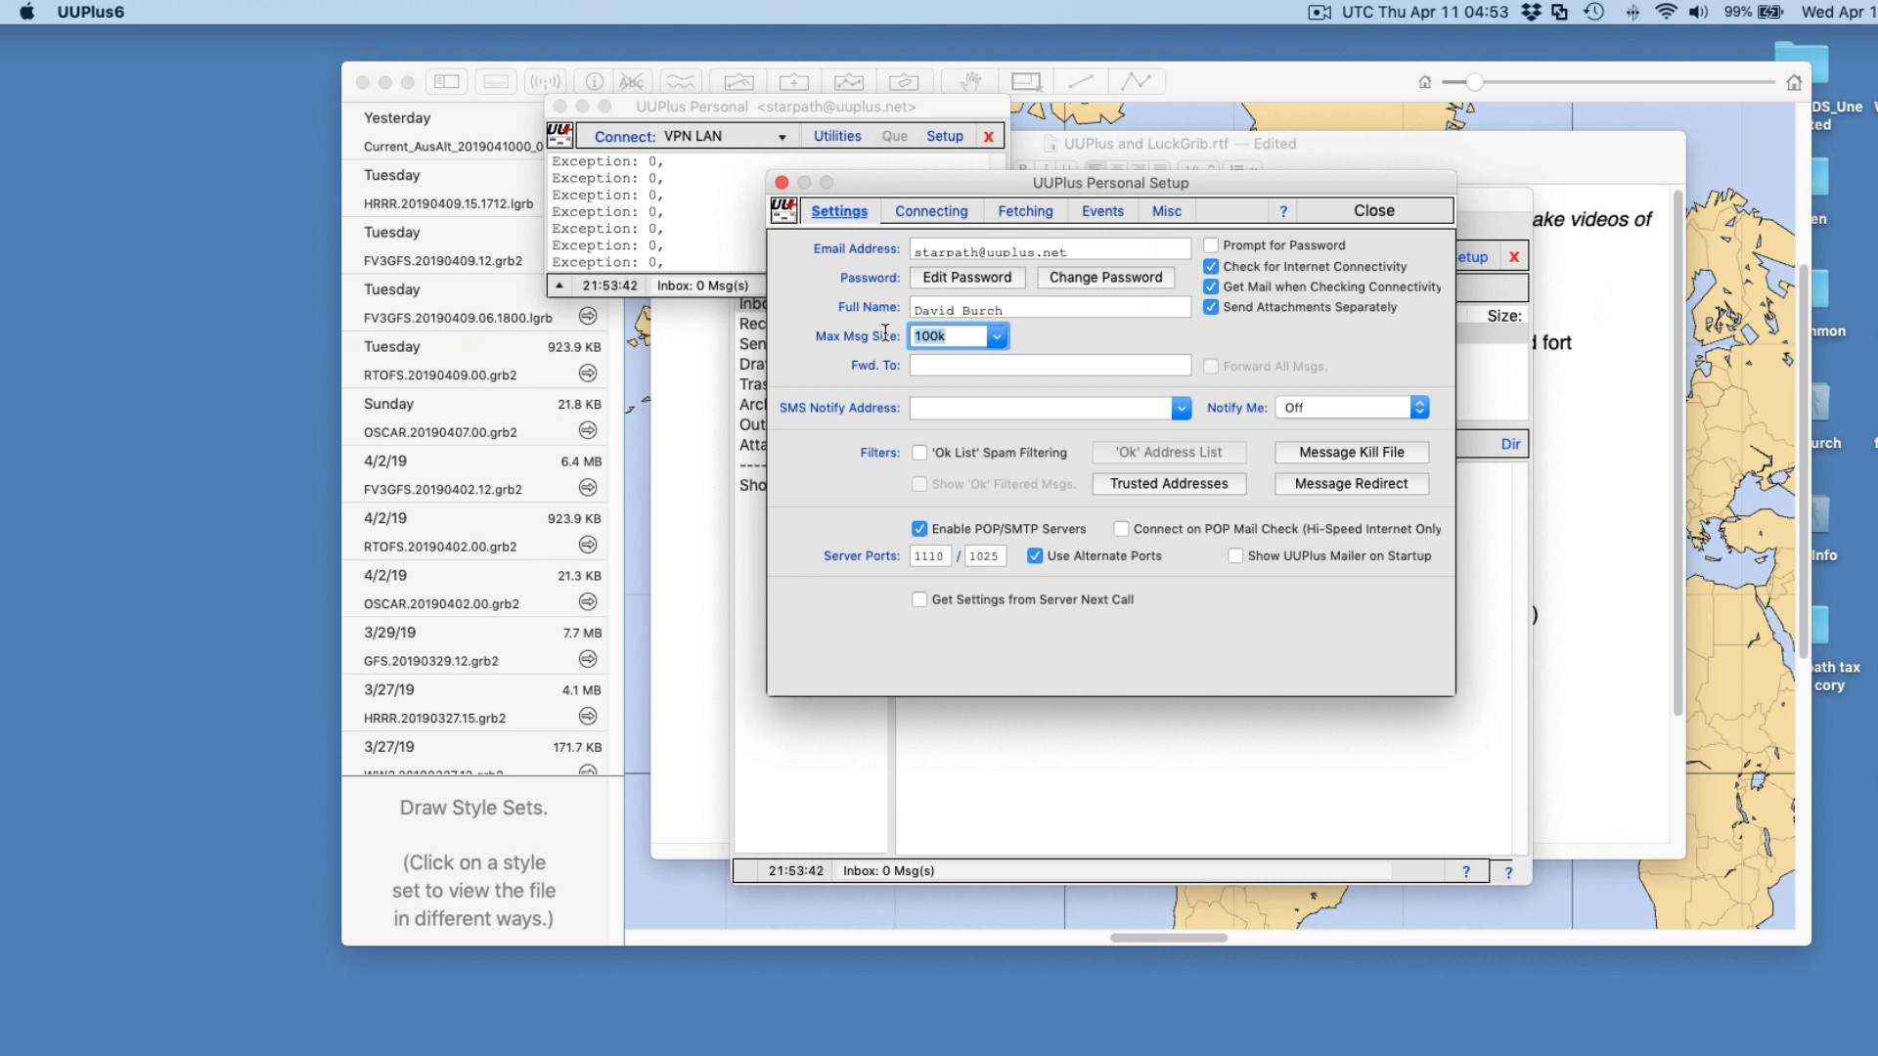
drag(972, 336, 828, 337)
click(961, 337)
drag(969, 336, 887, 335)
click(970, 336)
drag(970, 335, 896, 341)
Close the mail console and switch to Finder's Documents window
drag(1287, 173, 802, 437)
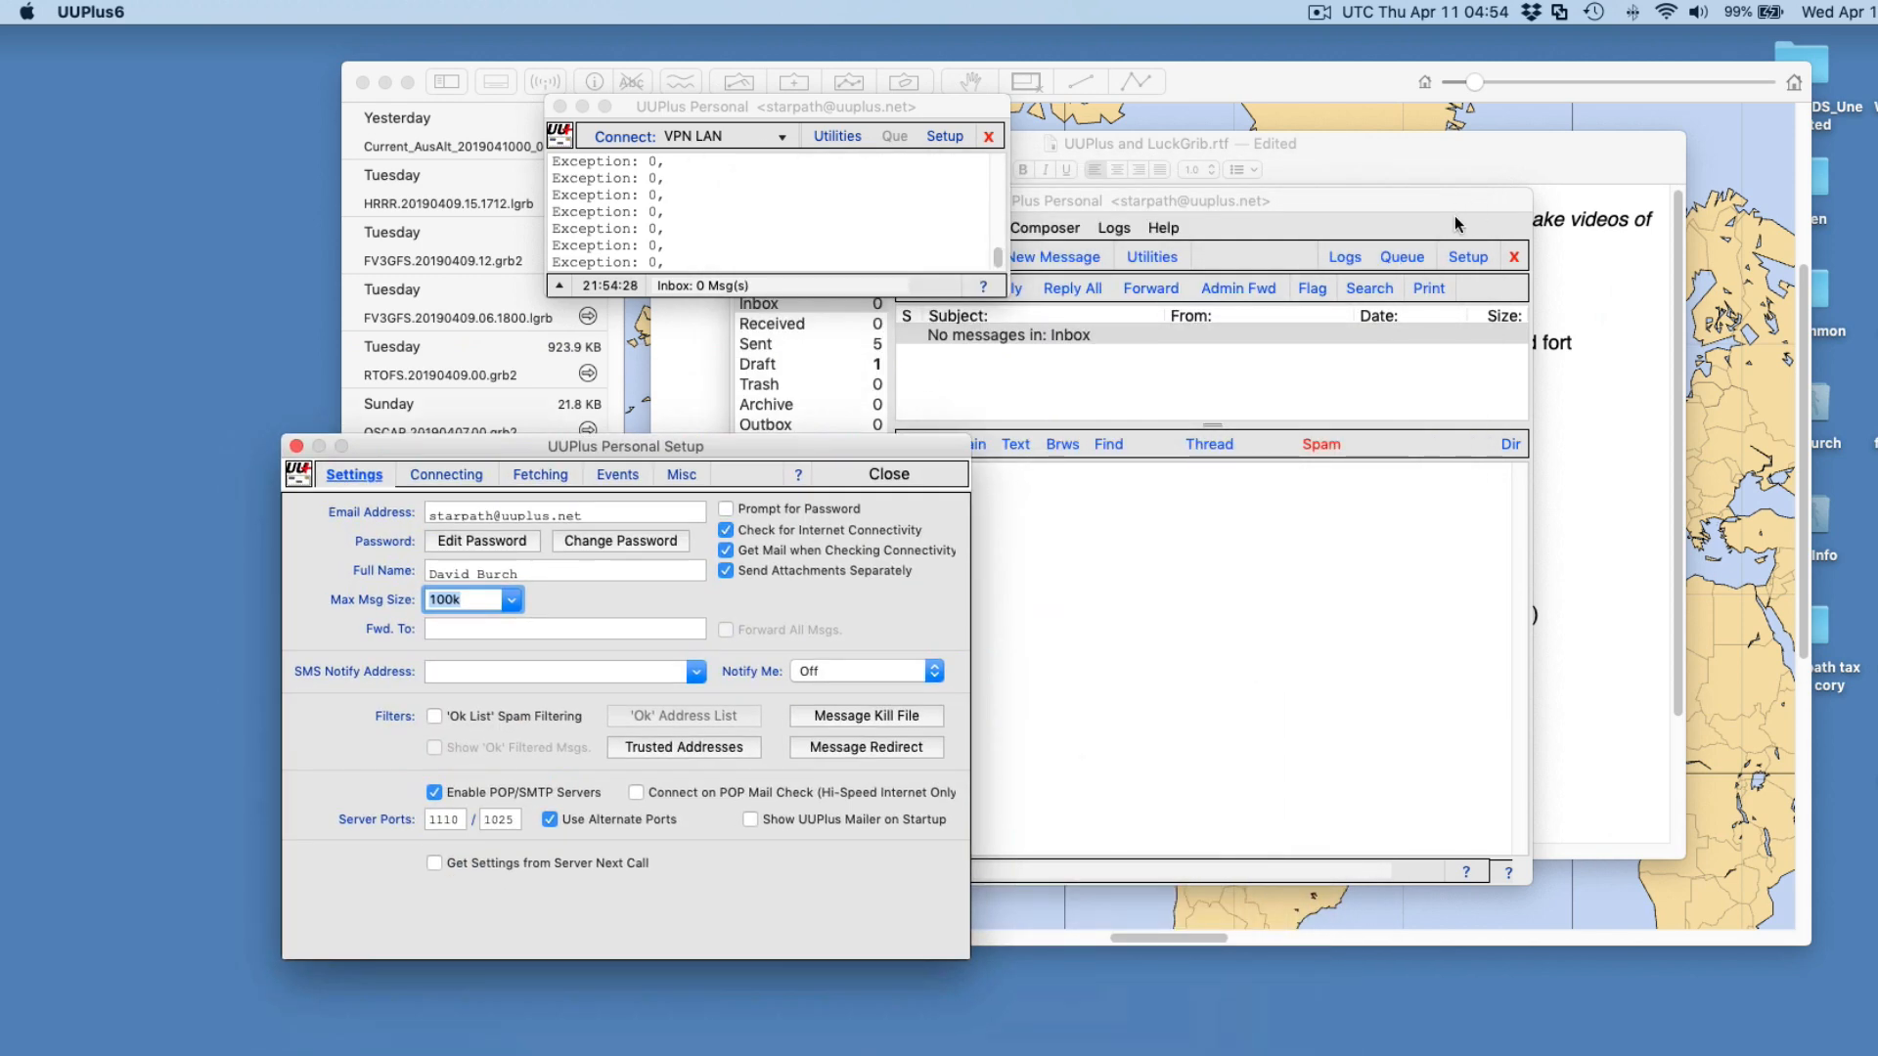
drag(1454, 217, 1461, 543)
drag(938, 102, 1417, 161)
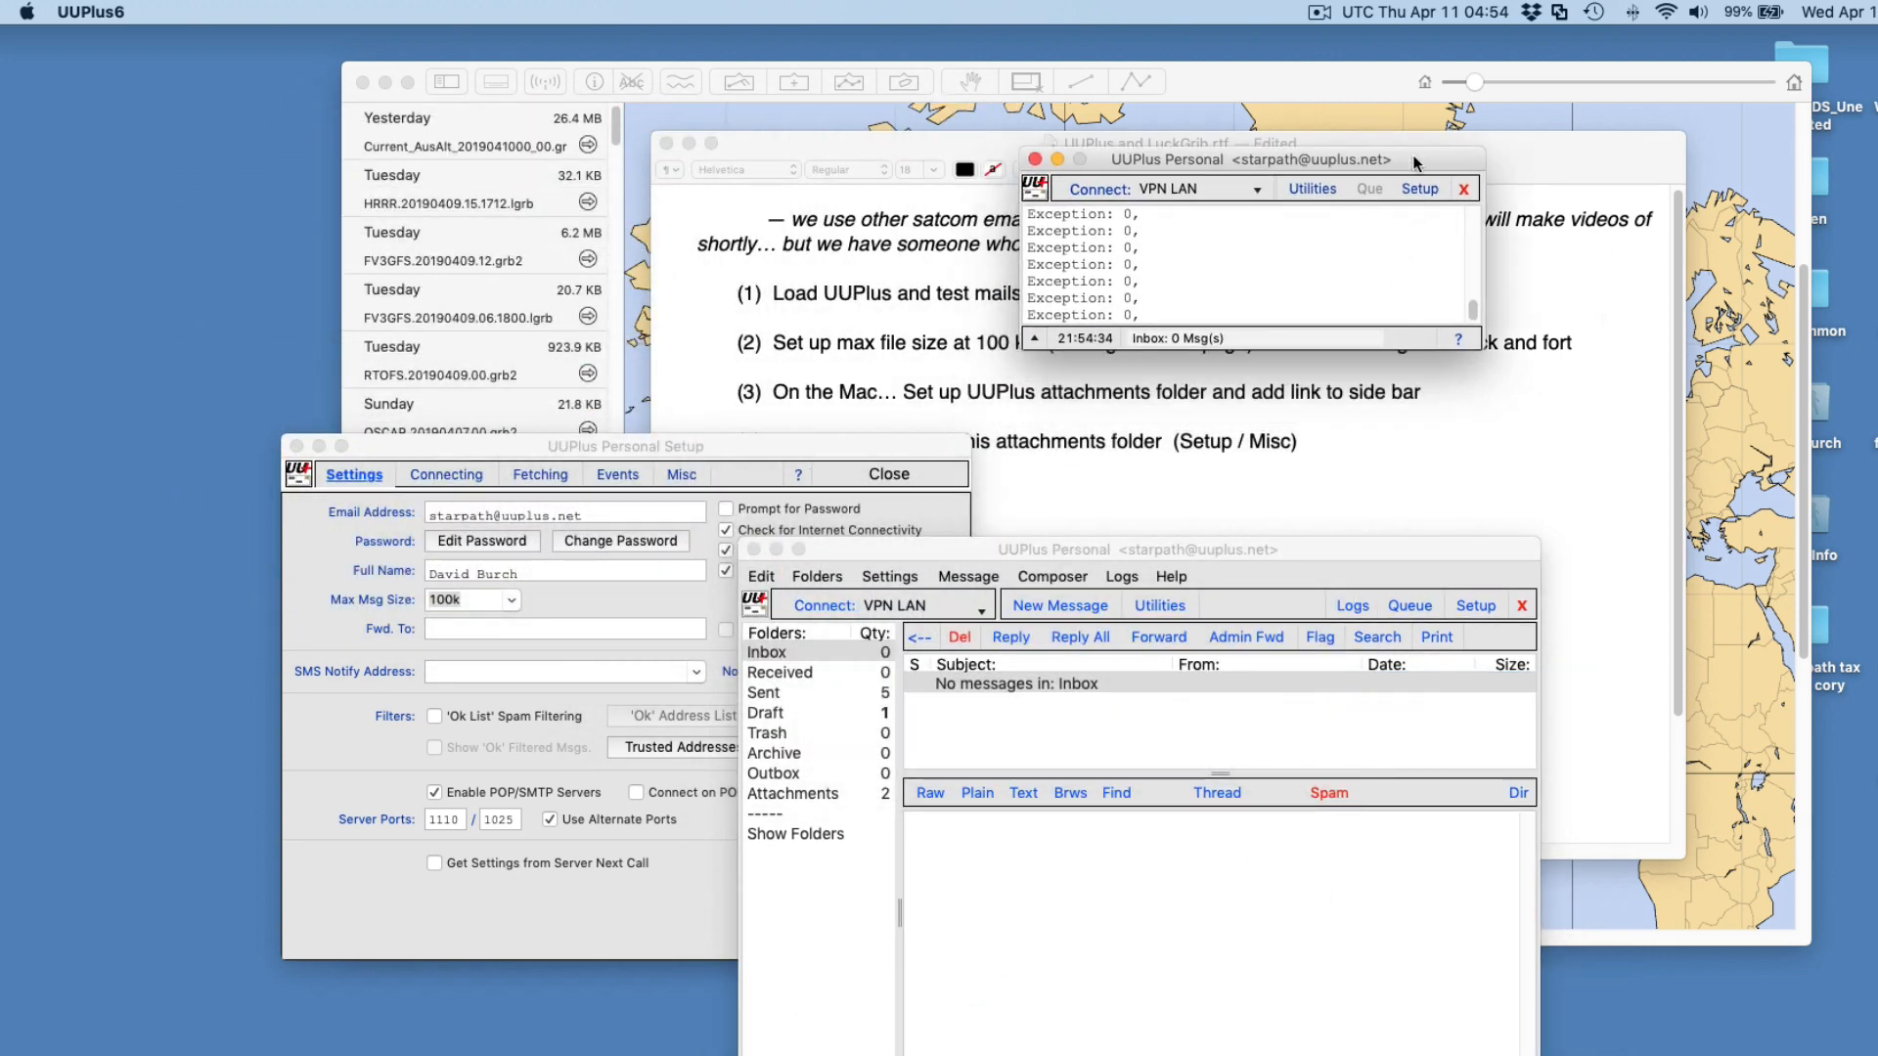
drag(839, 450, 1446, 226)
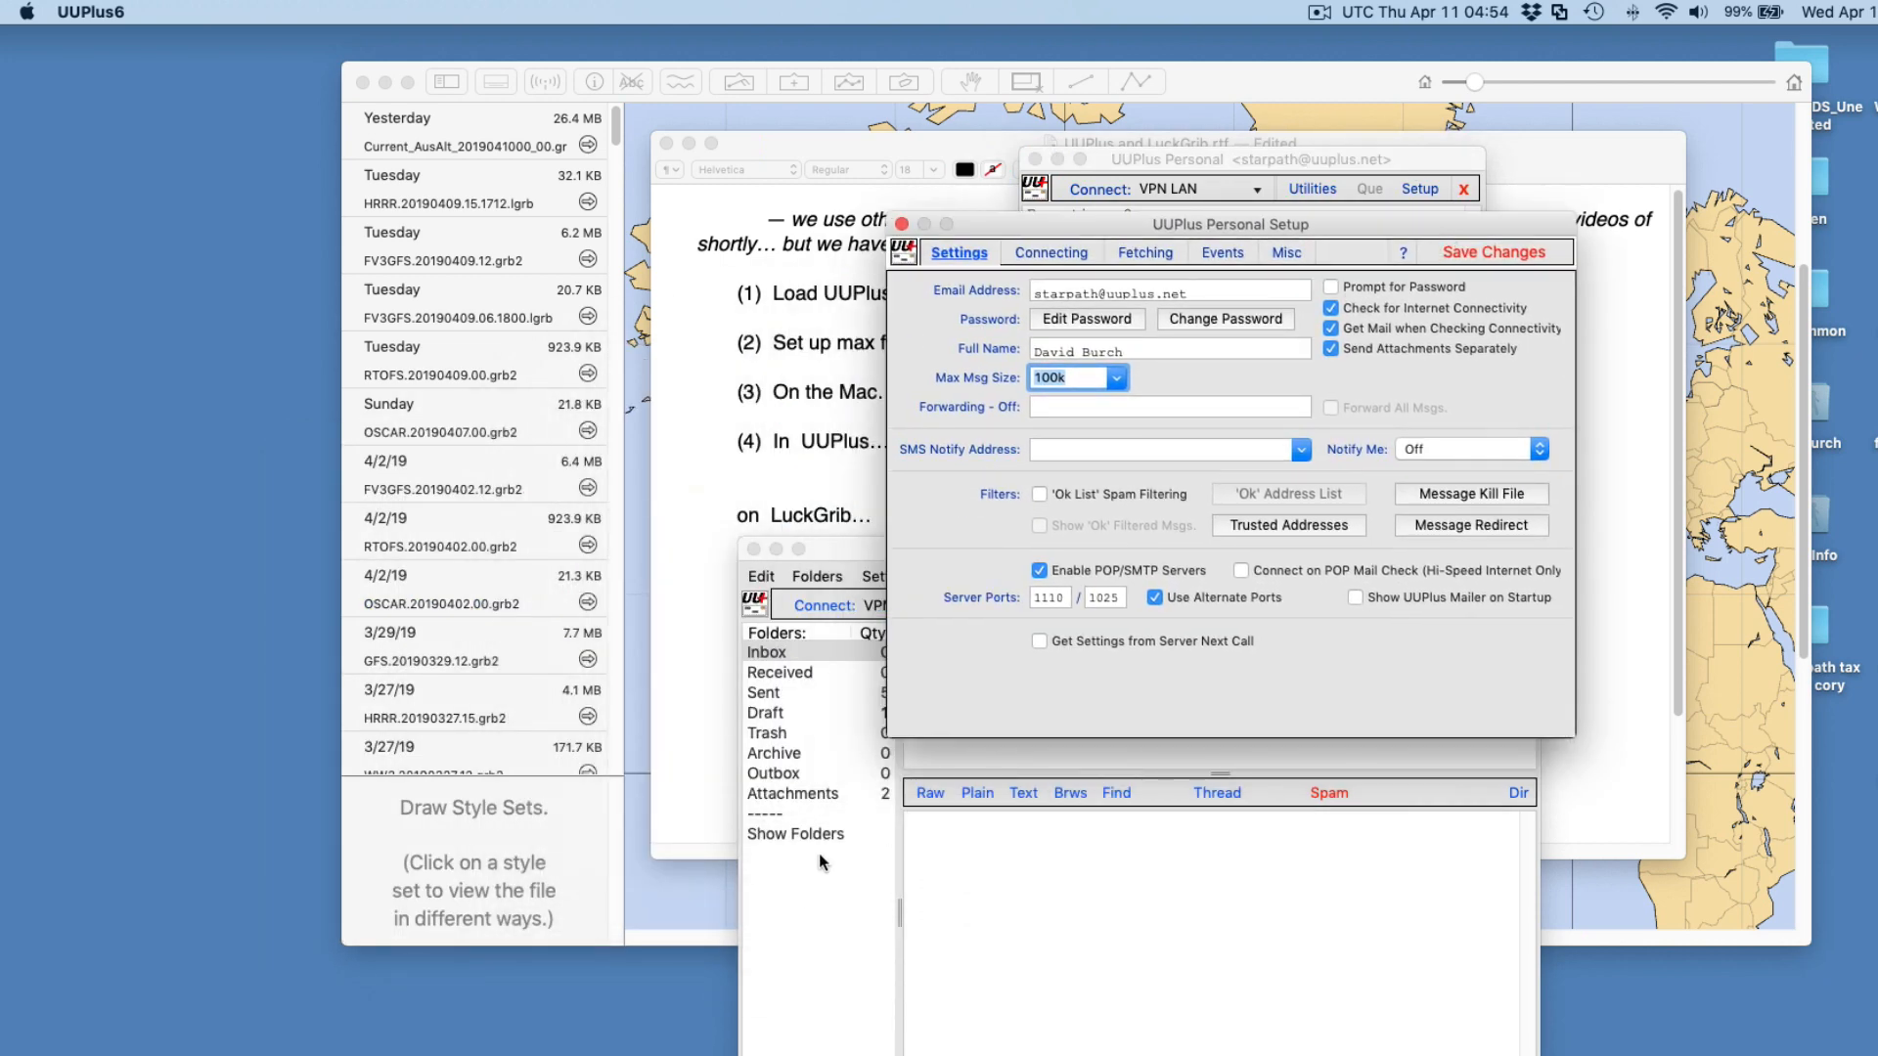
drag(829, 552, 927, 272)
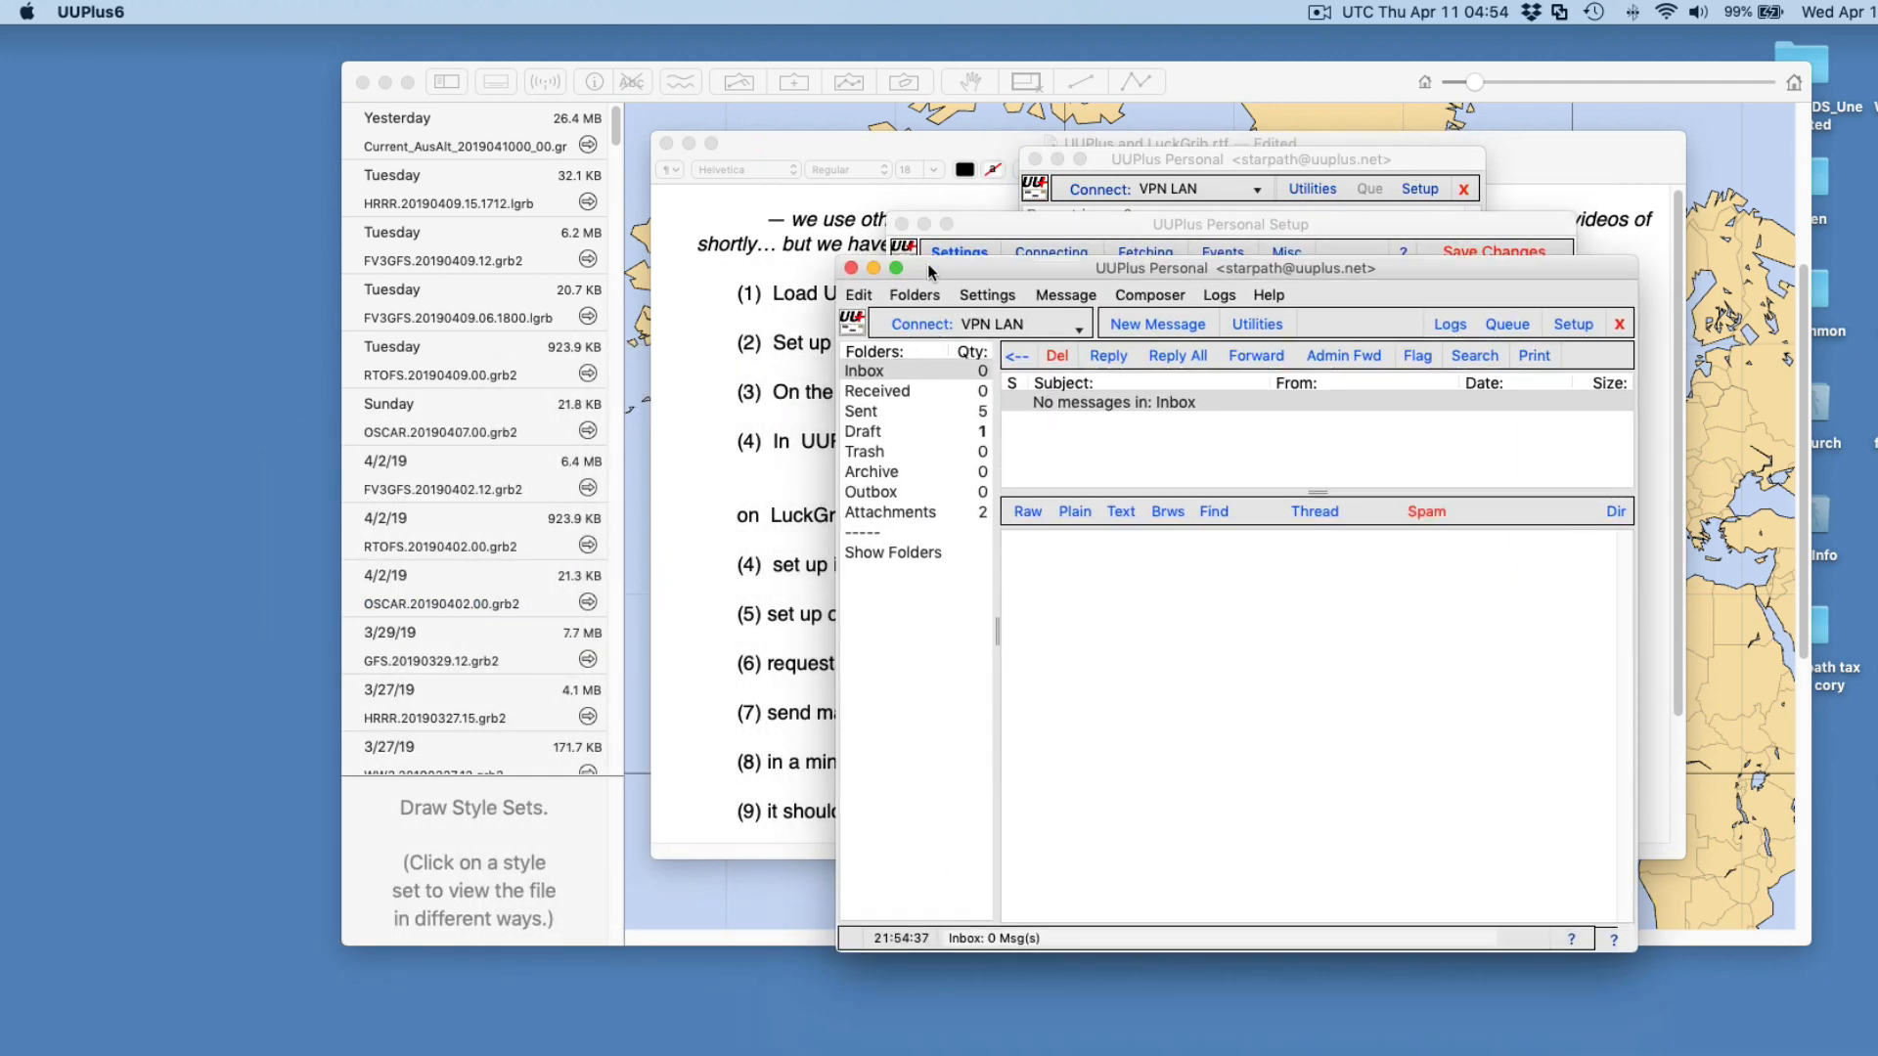
click(851, 268)
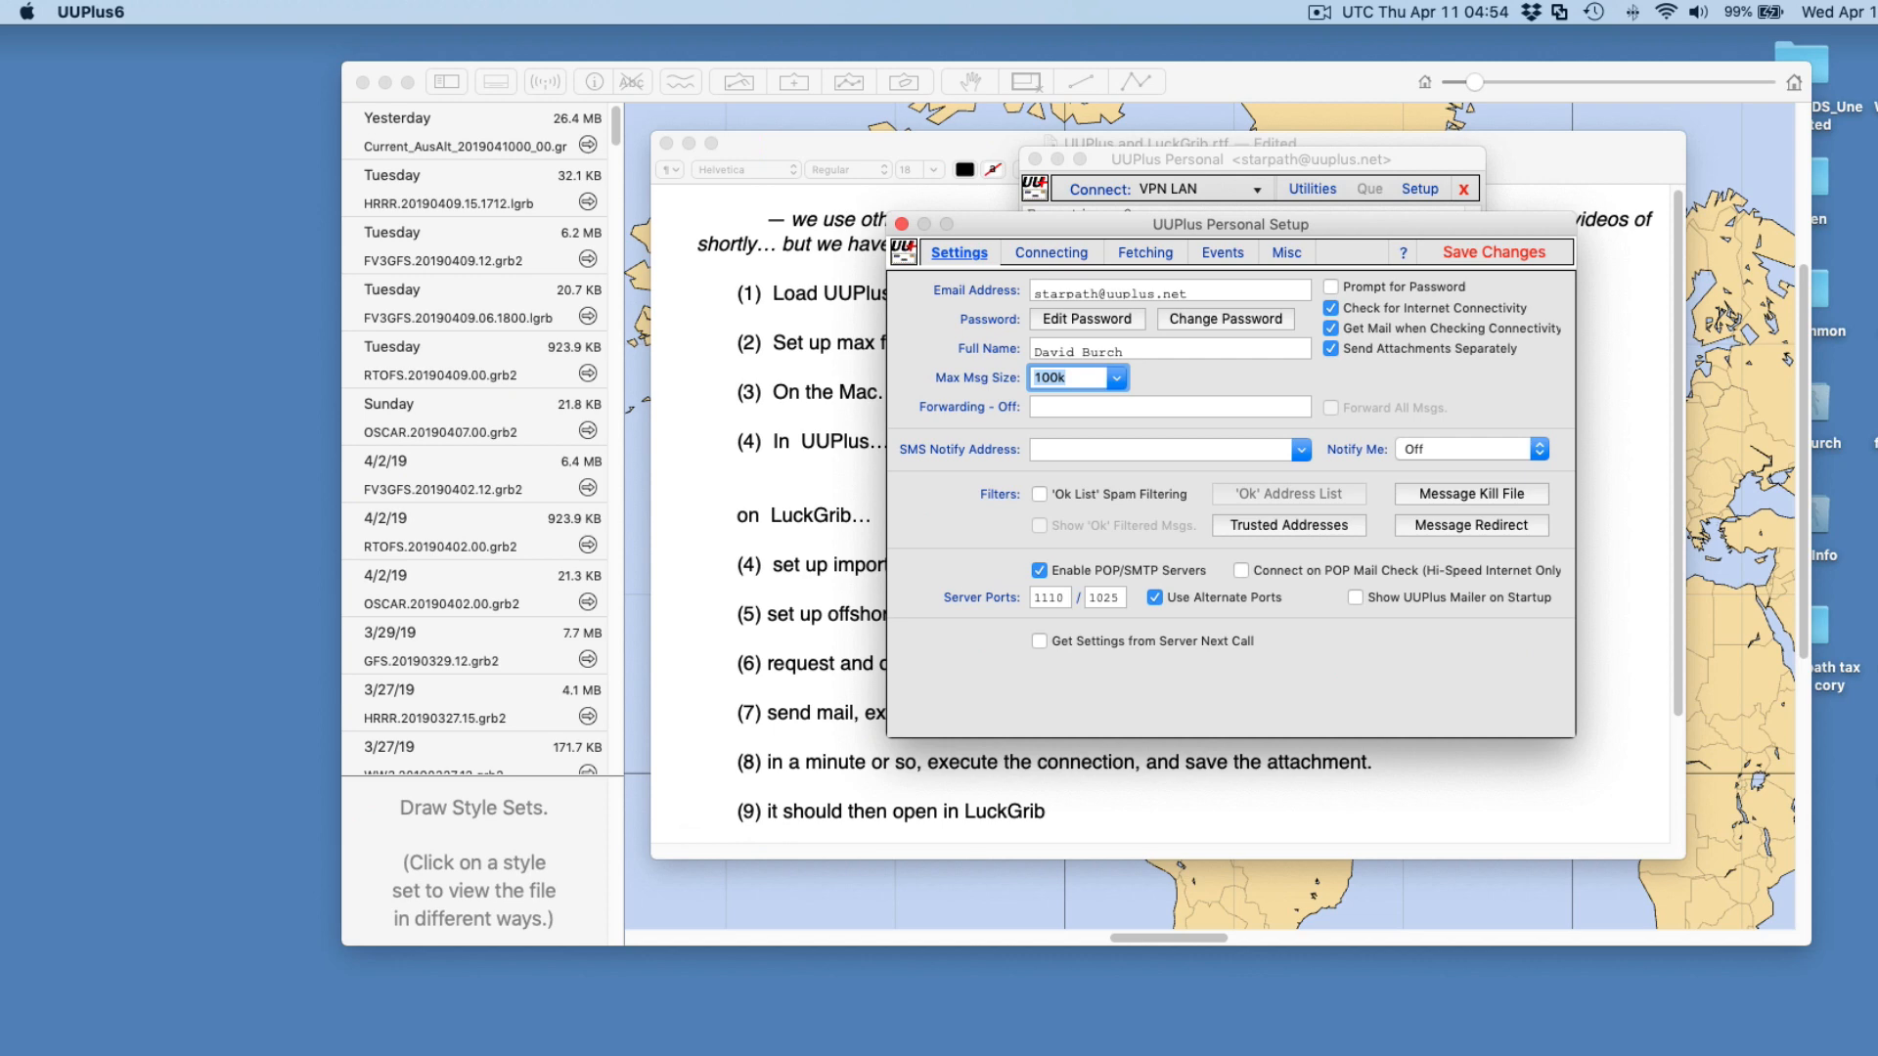
key(super+Tab)
drag(577, 81, 648, 86)
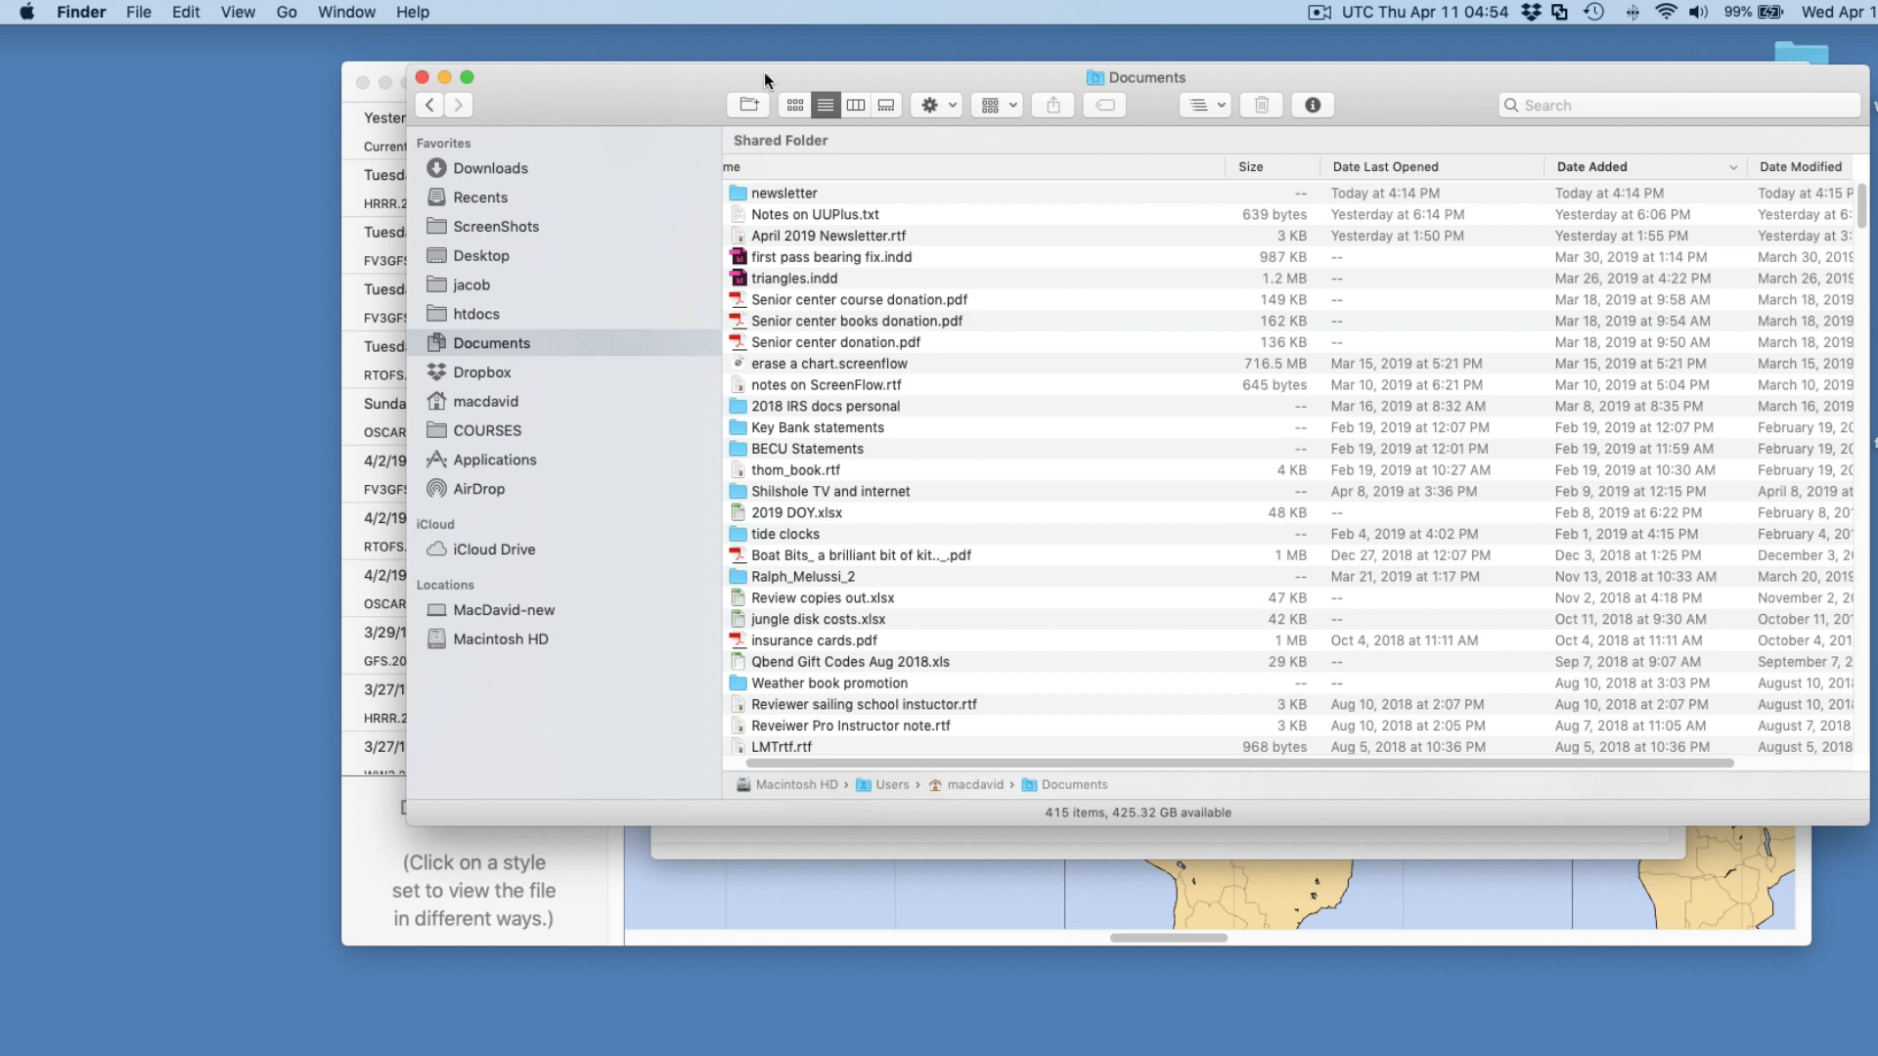
Create a UUPlus_attachments folder in Documents, add it to Favorites, and close Finder
click(750, 105)
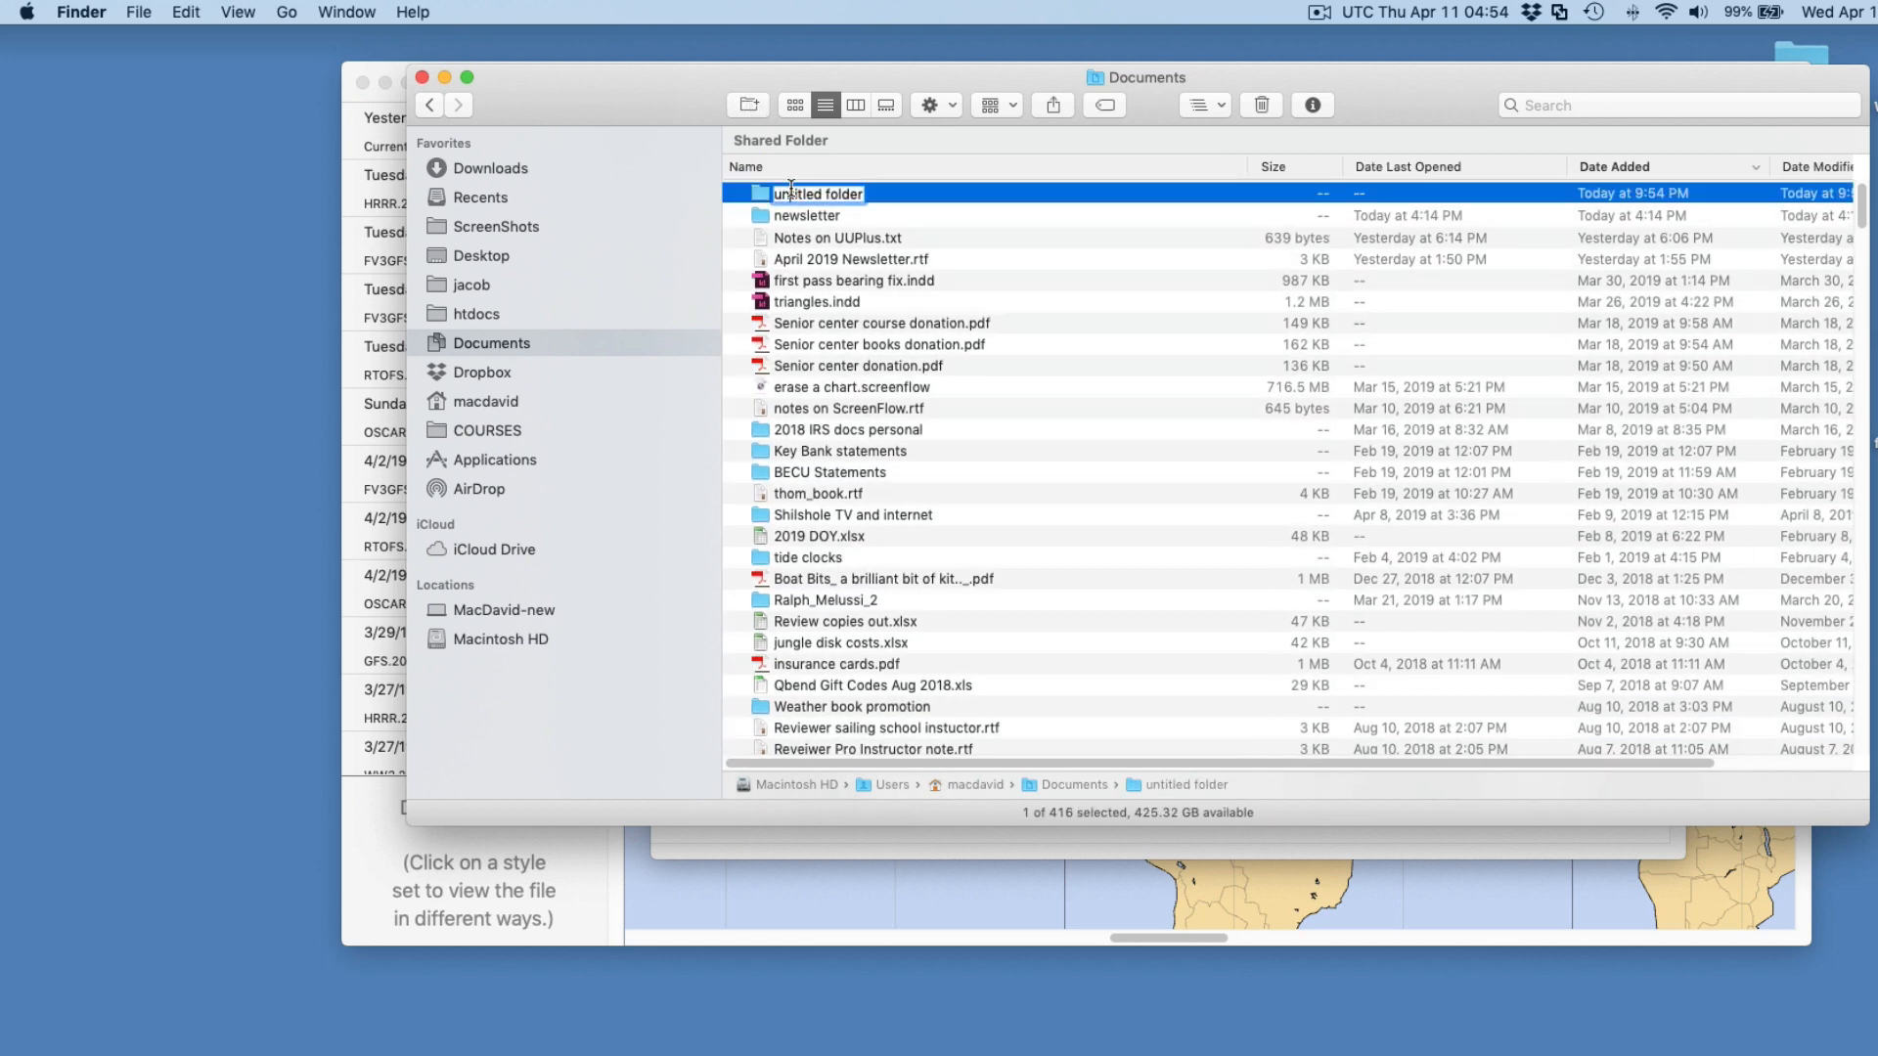
text(U)
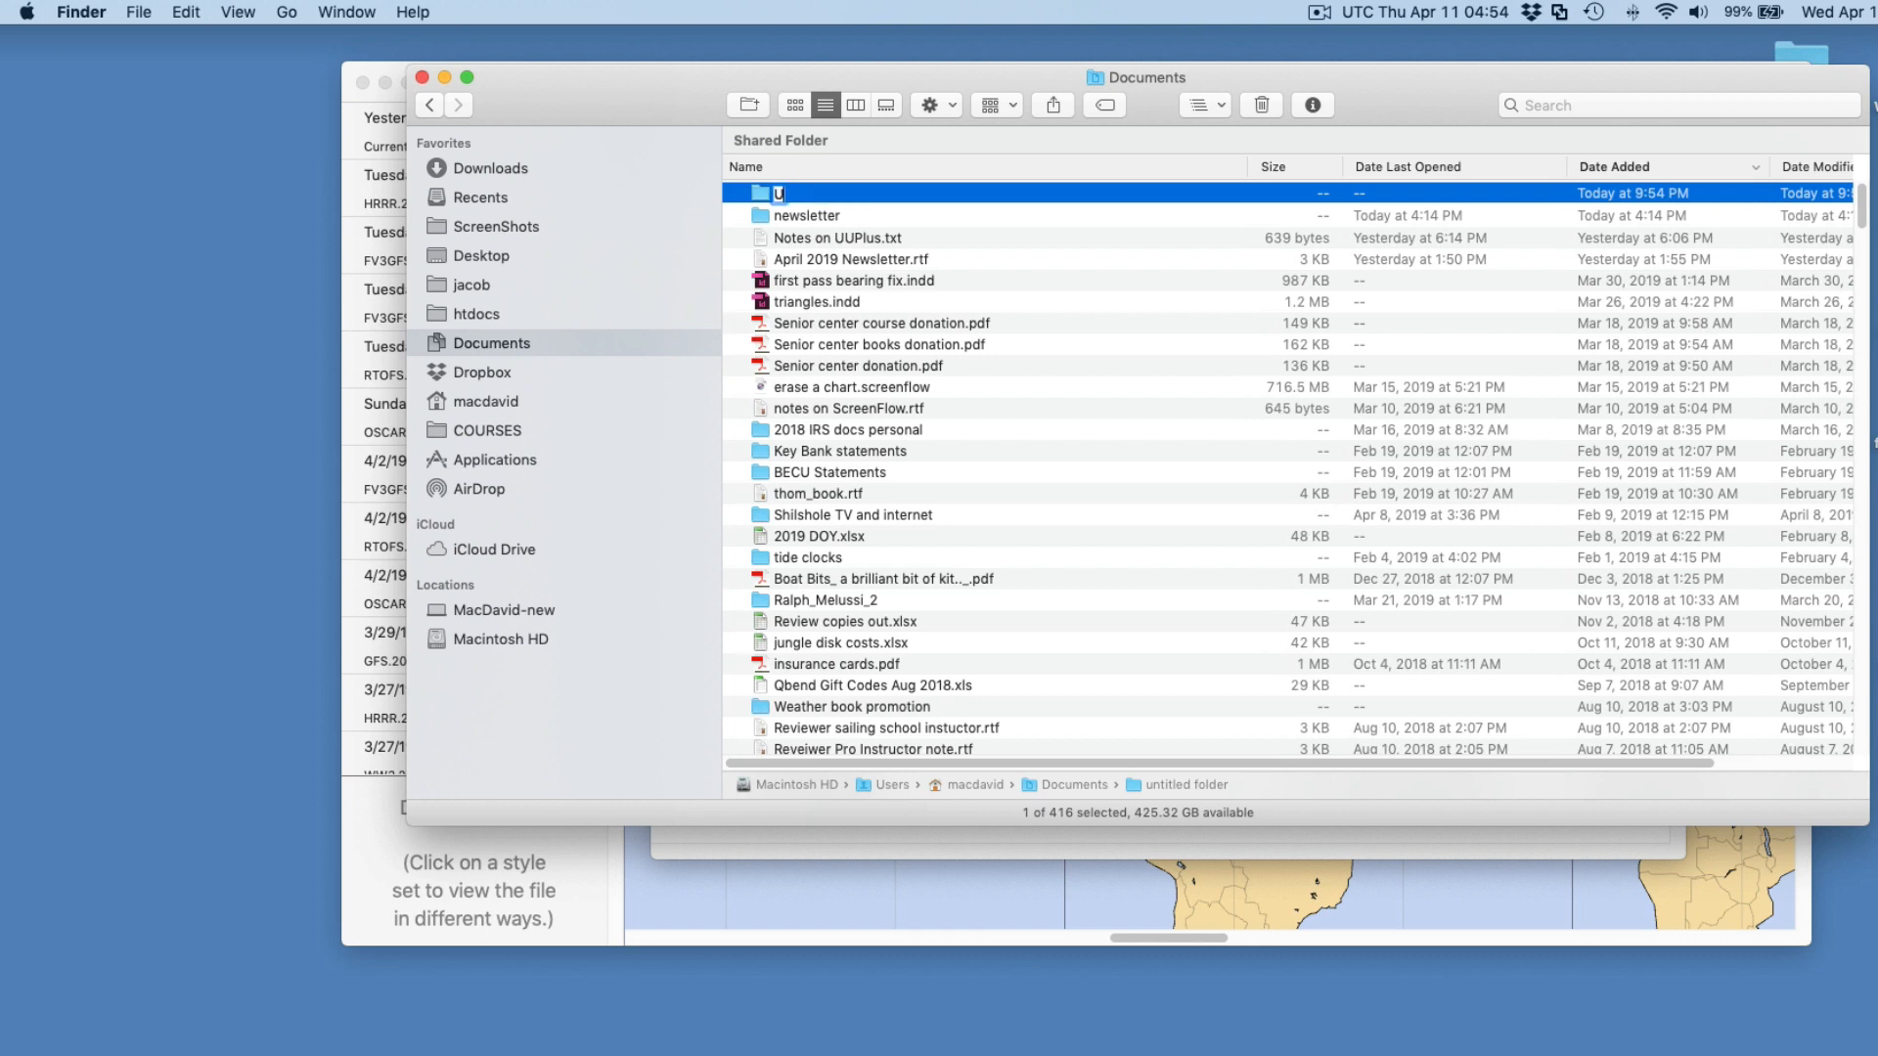
text(UPlus_attachments)
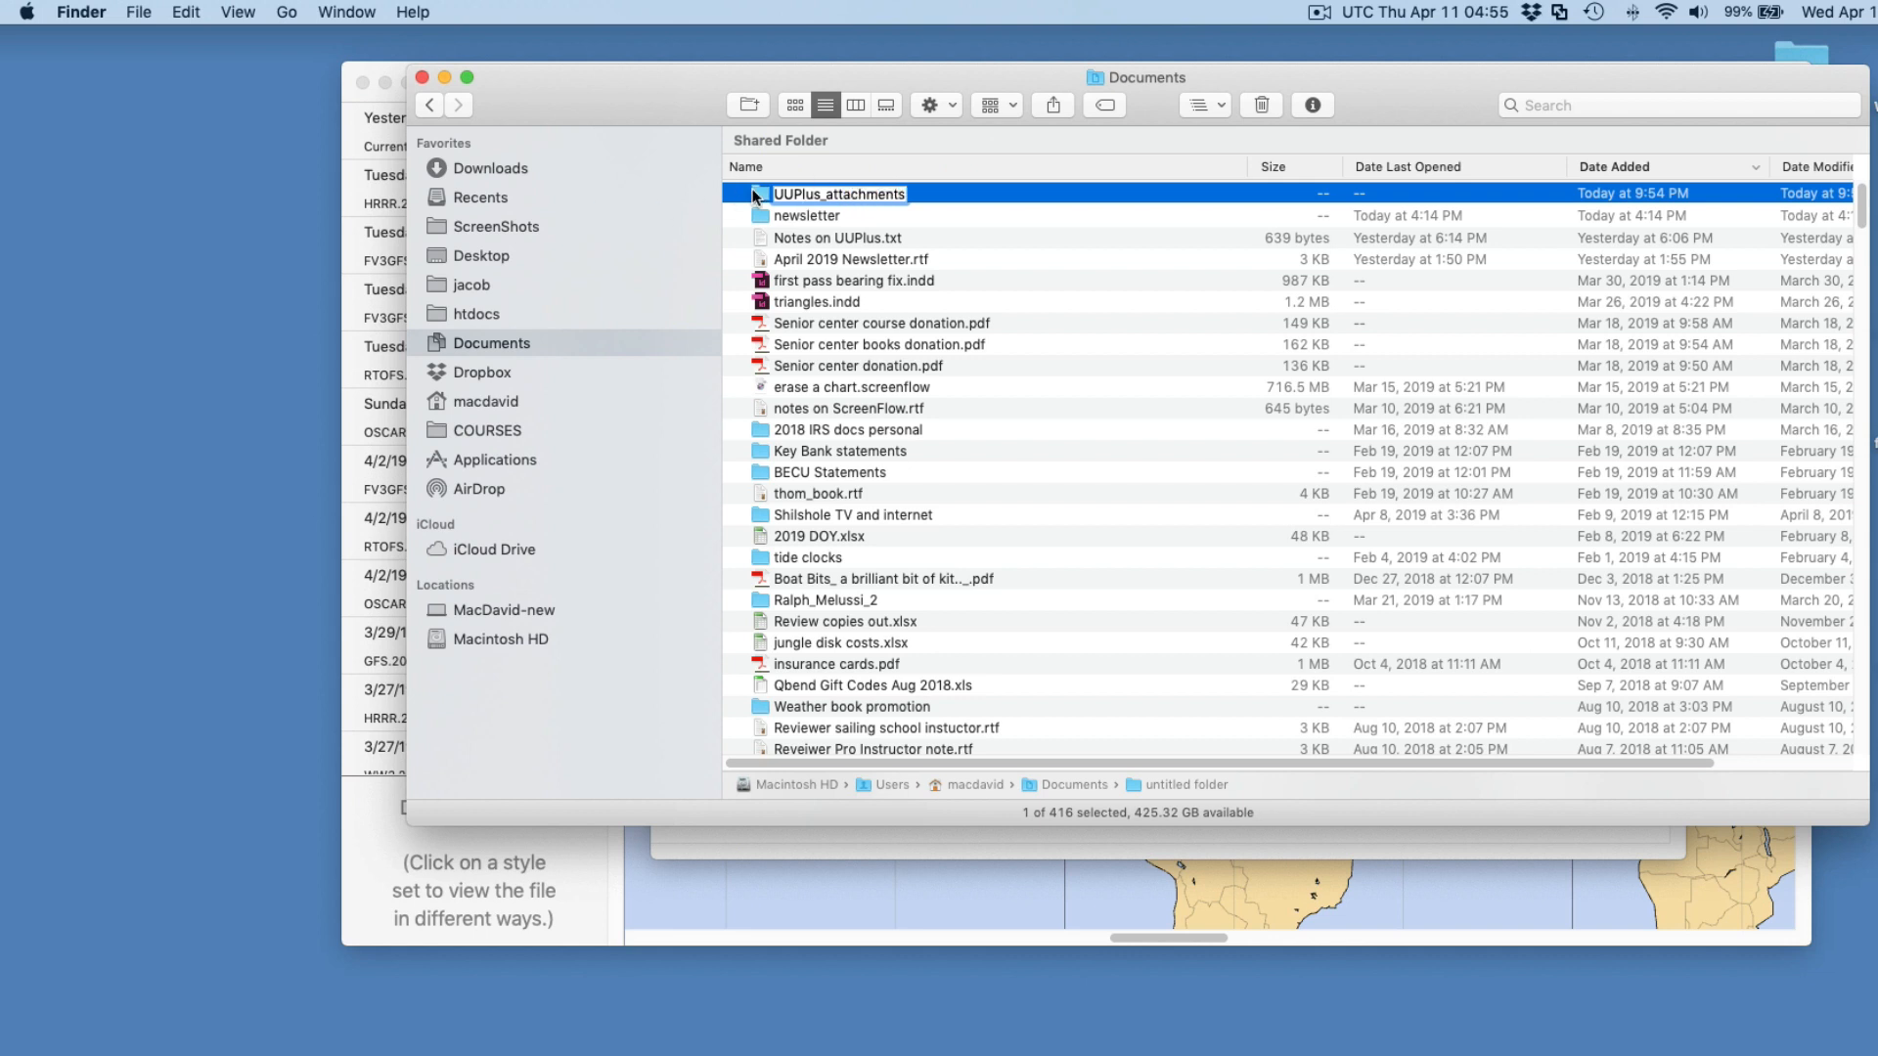
key(Return)
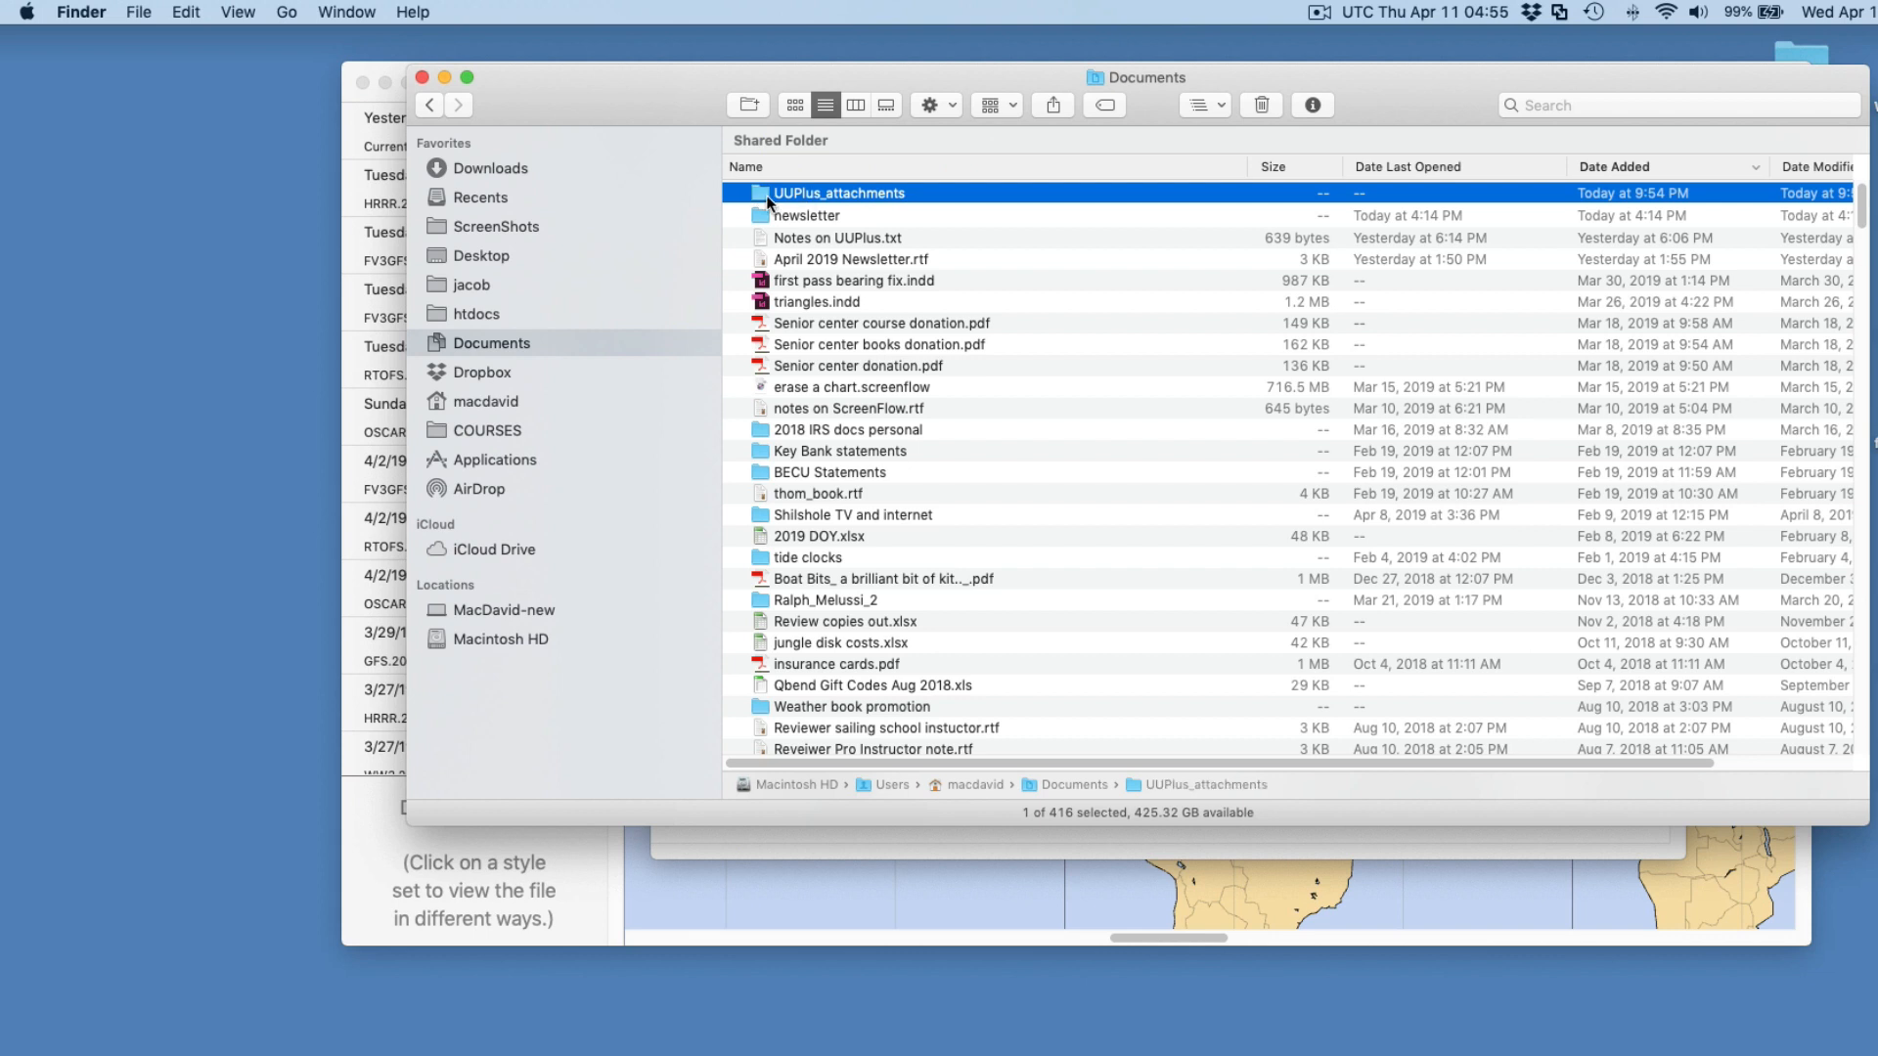
key(Return)
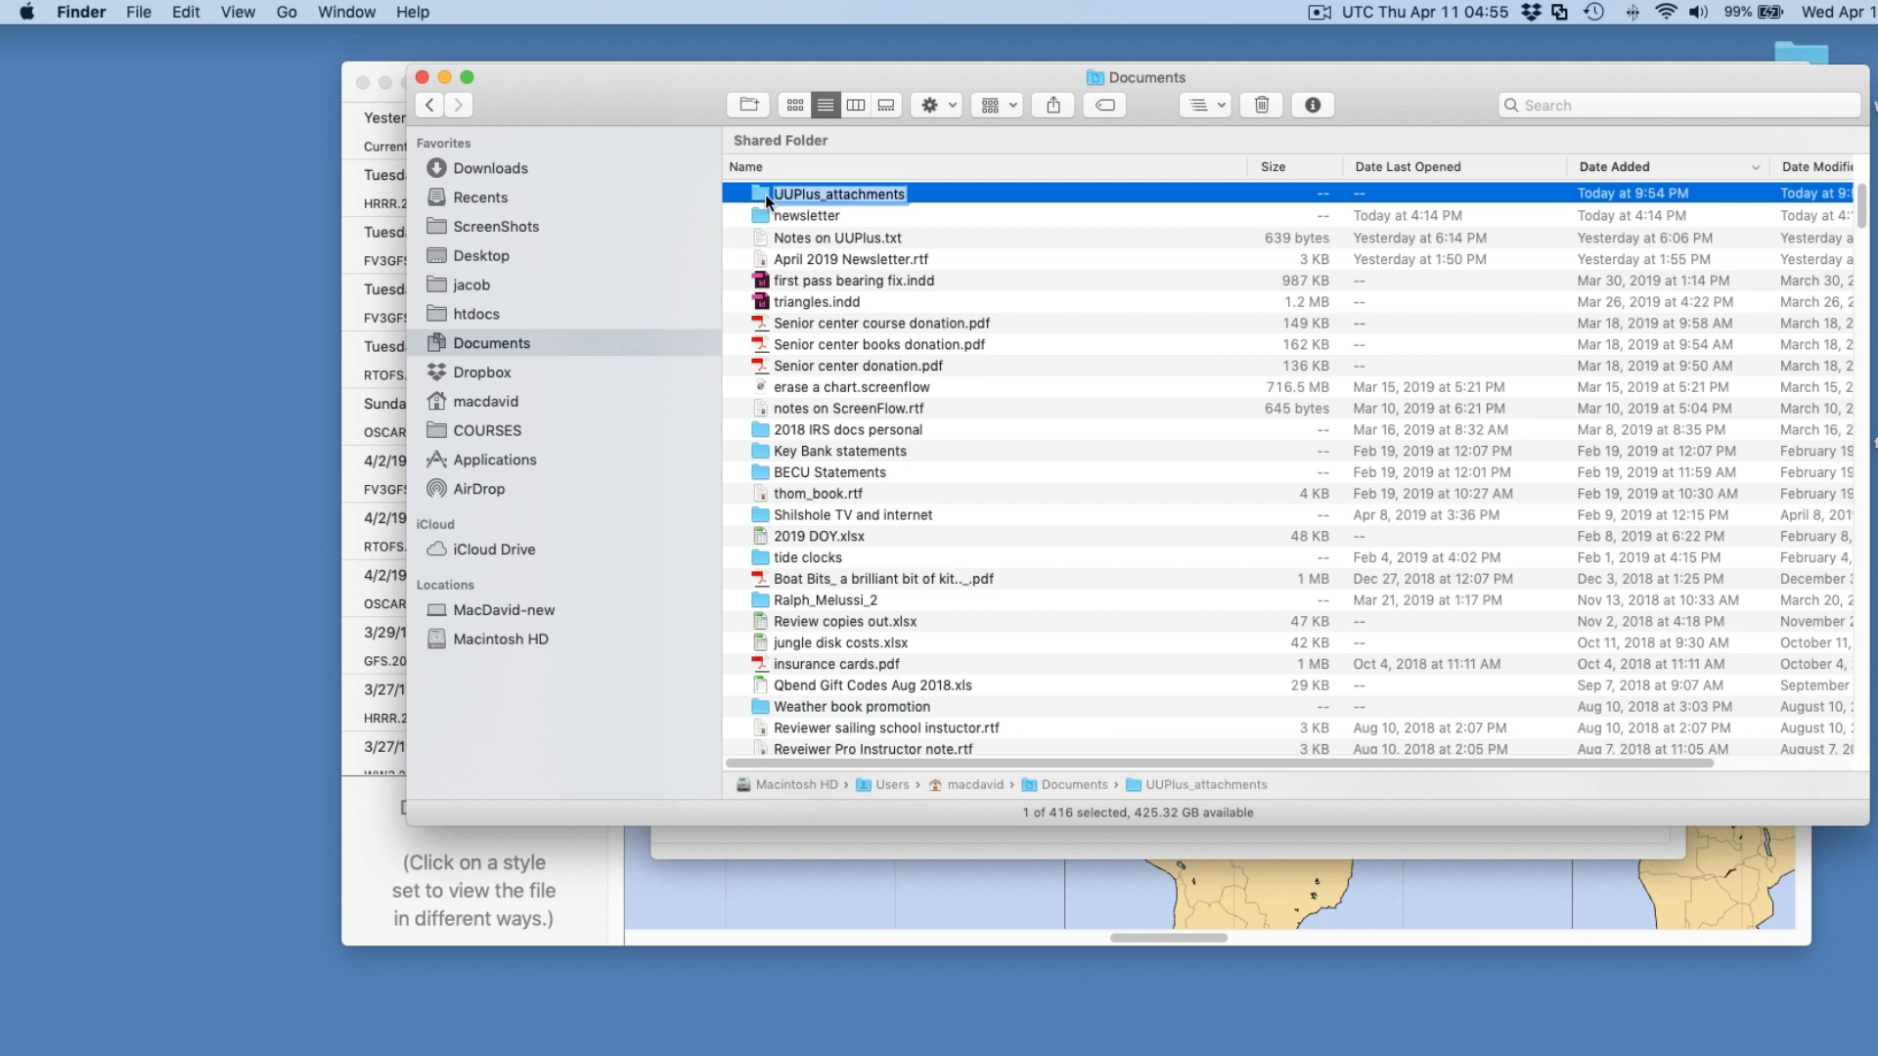
key(Return)
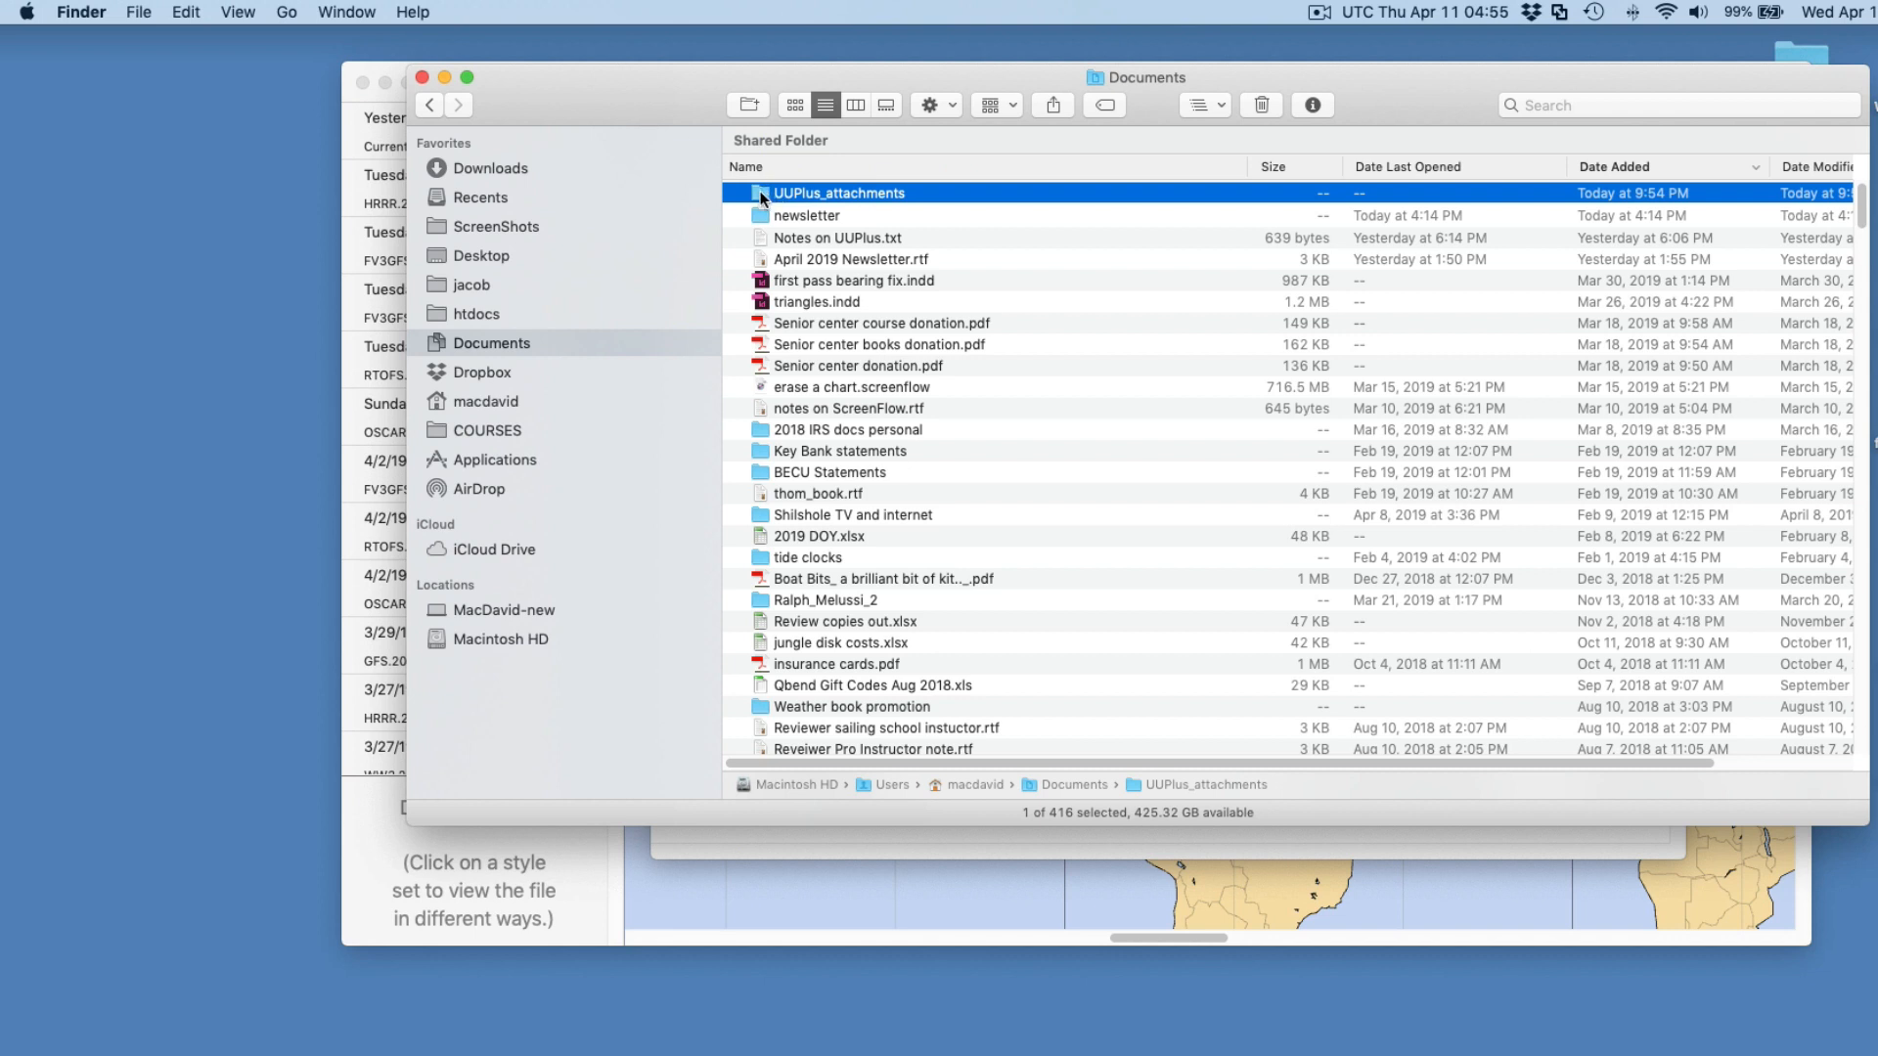
drag(760, 199, 518, 242)
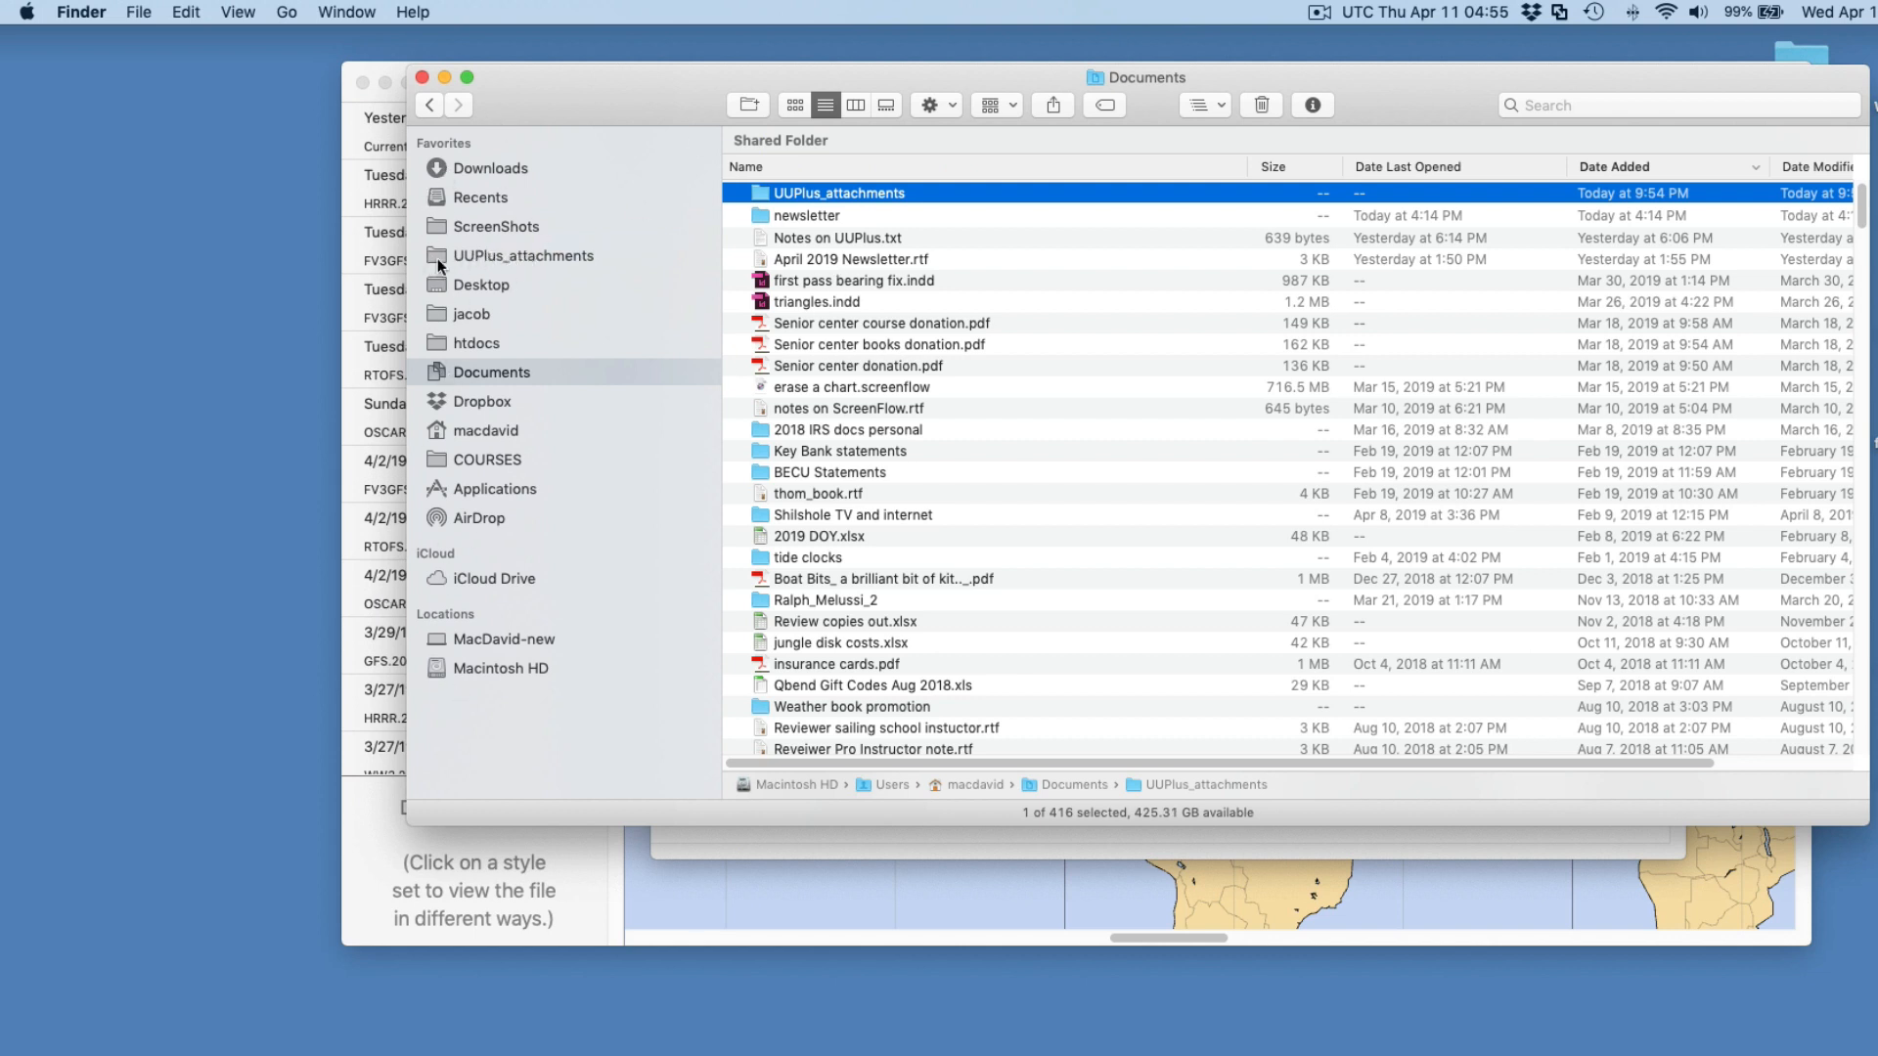
click(423, 76)
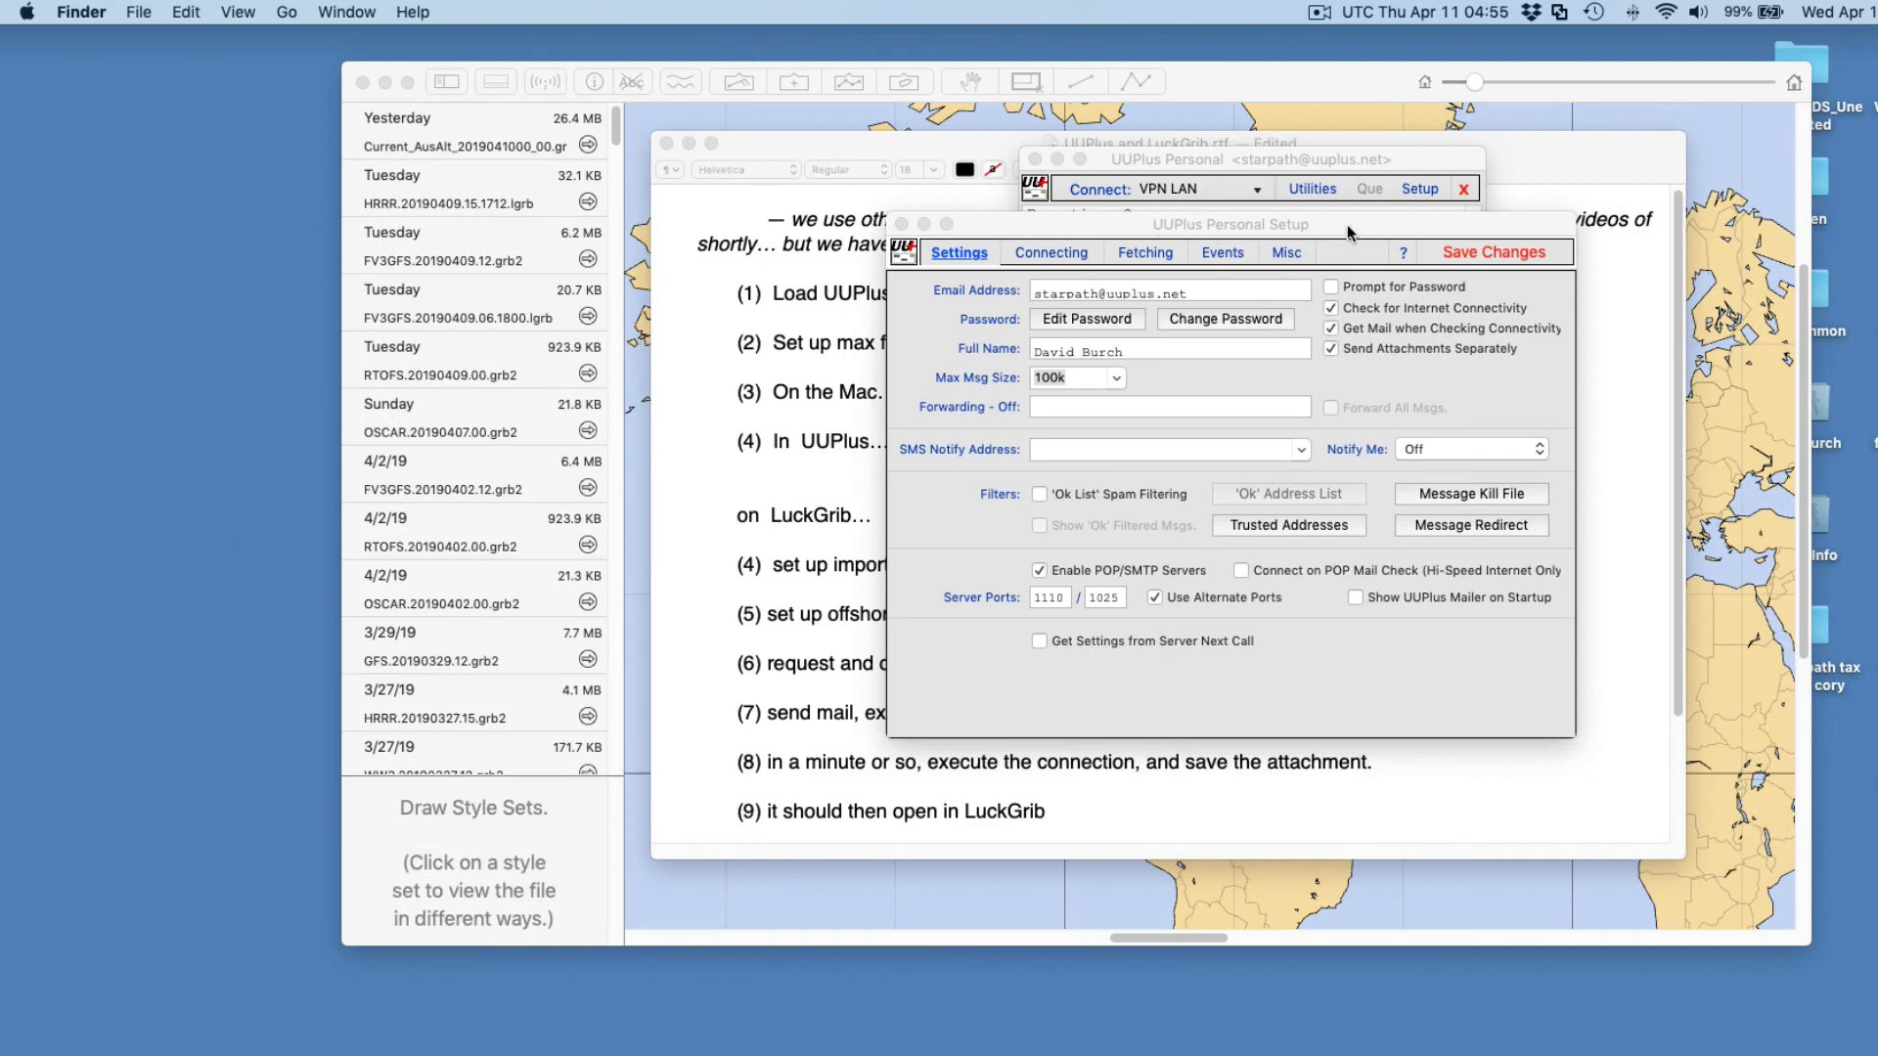
Set the Mail Attachment Folder under Setup > Misc to Documents/UUPlus_attachments, then close Setup
drag(1348, 228, 1253, 183)
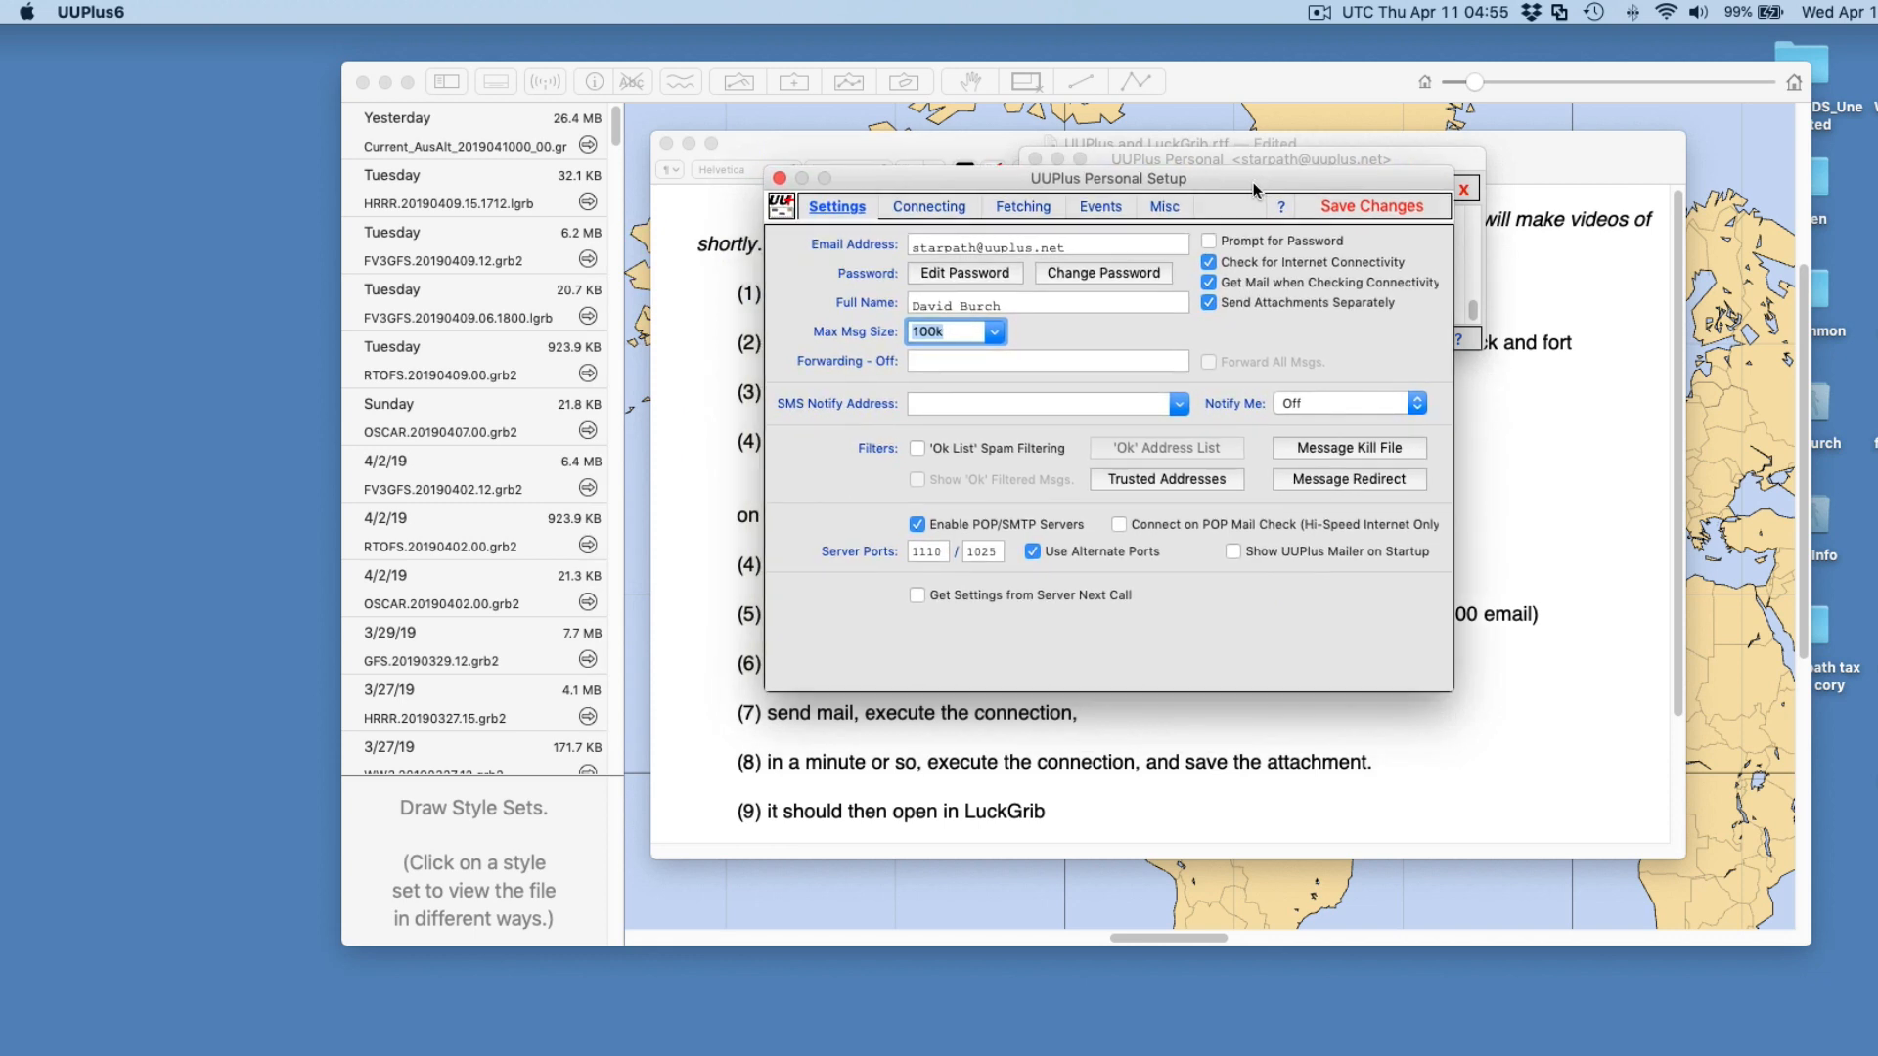
drag(1253, 184, 1237, 175)
drag(858, 175, 857, 182)
click(825, 207)
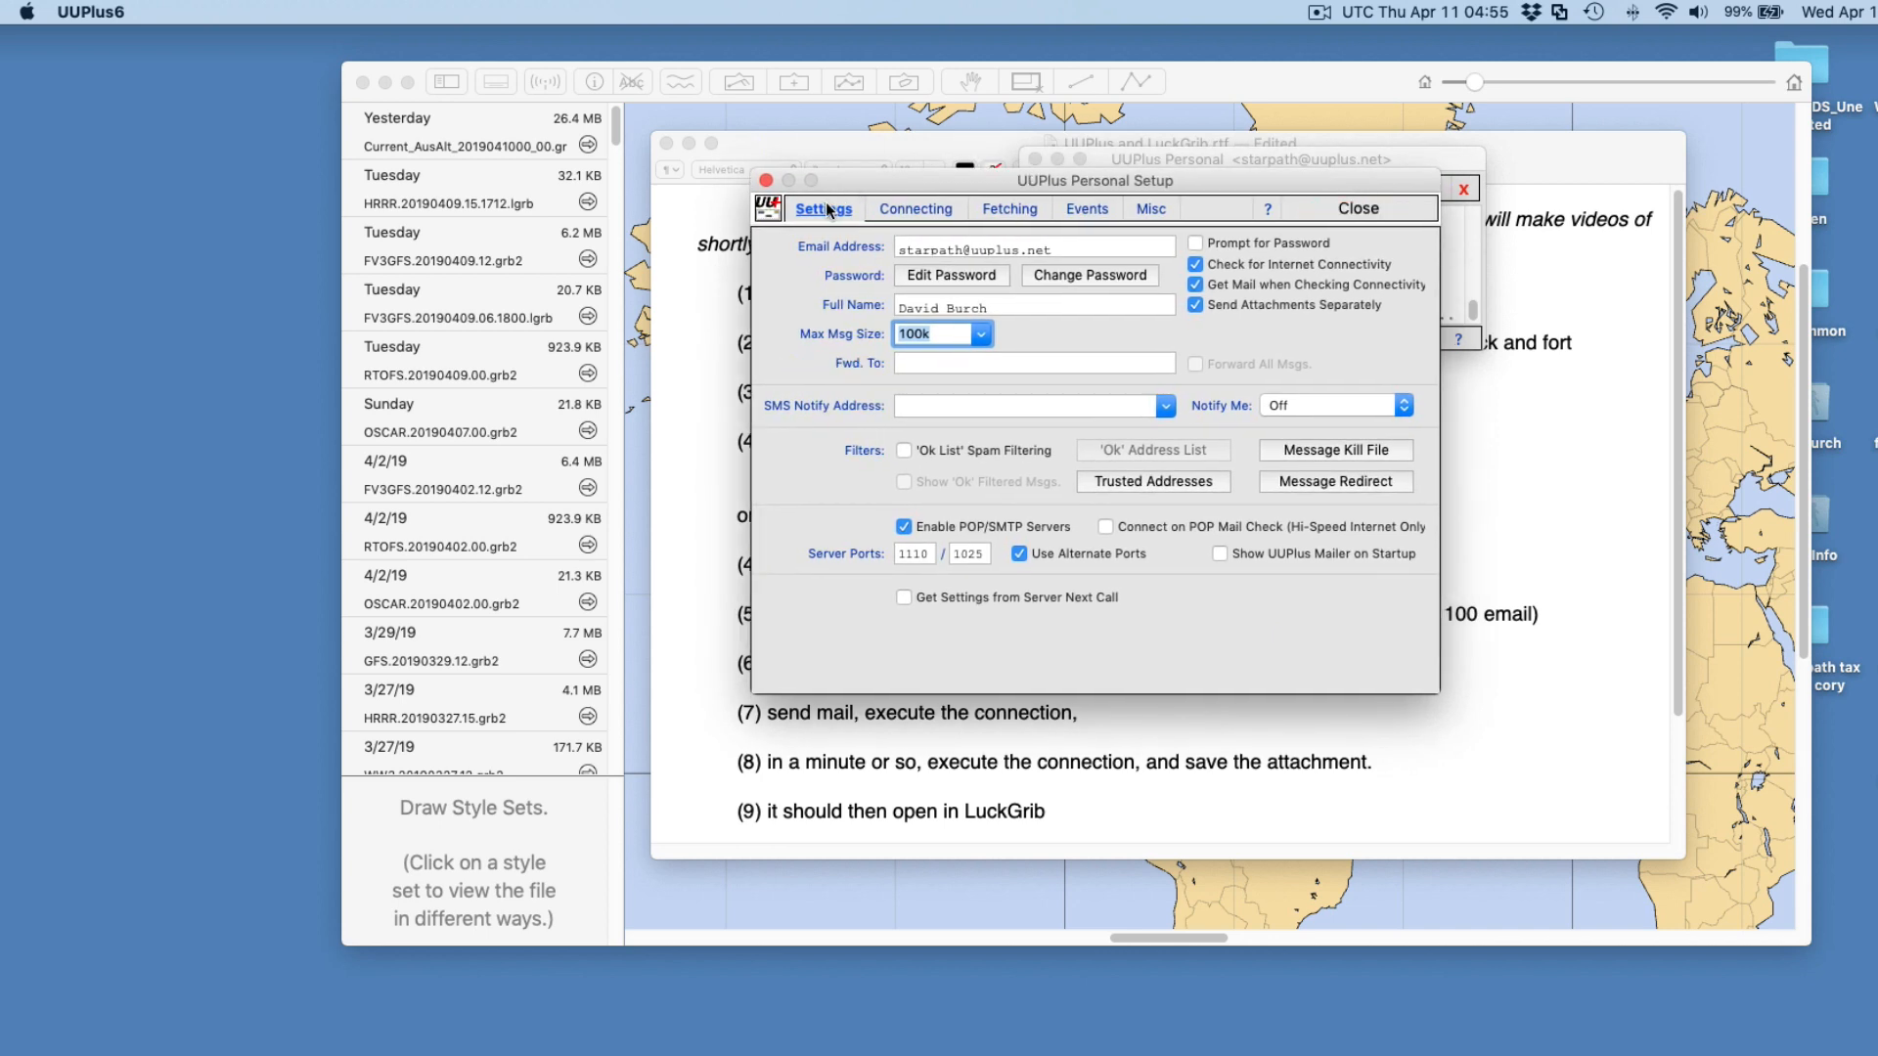
click(1154, 211)
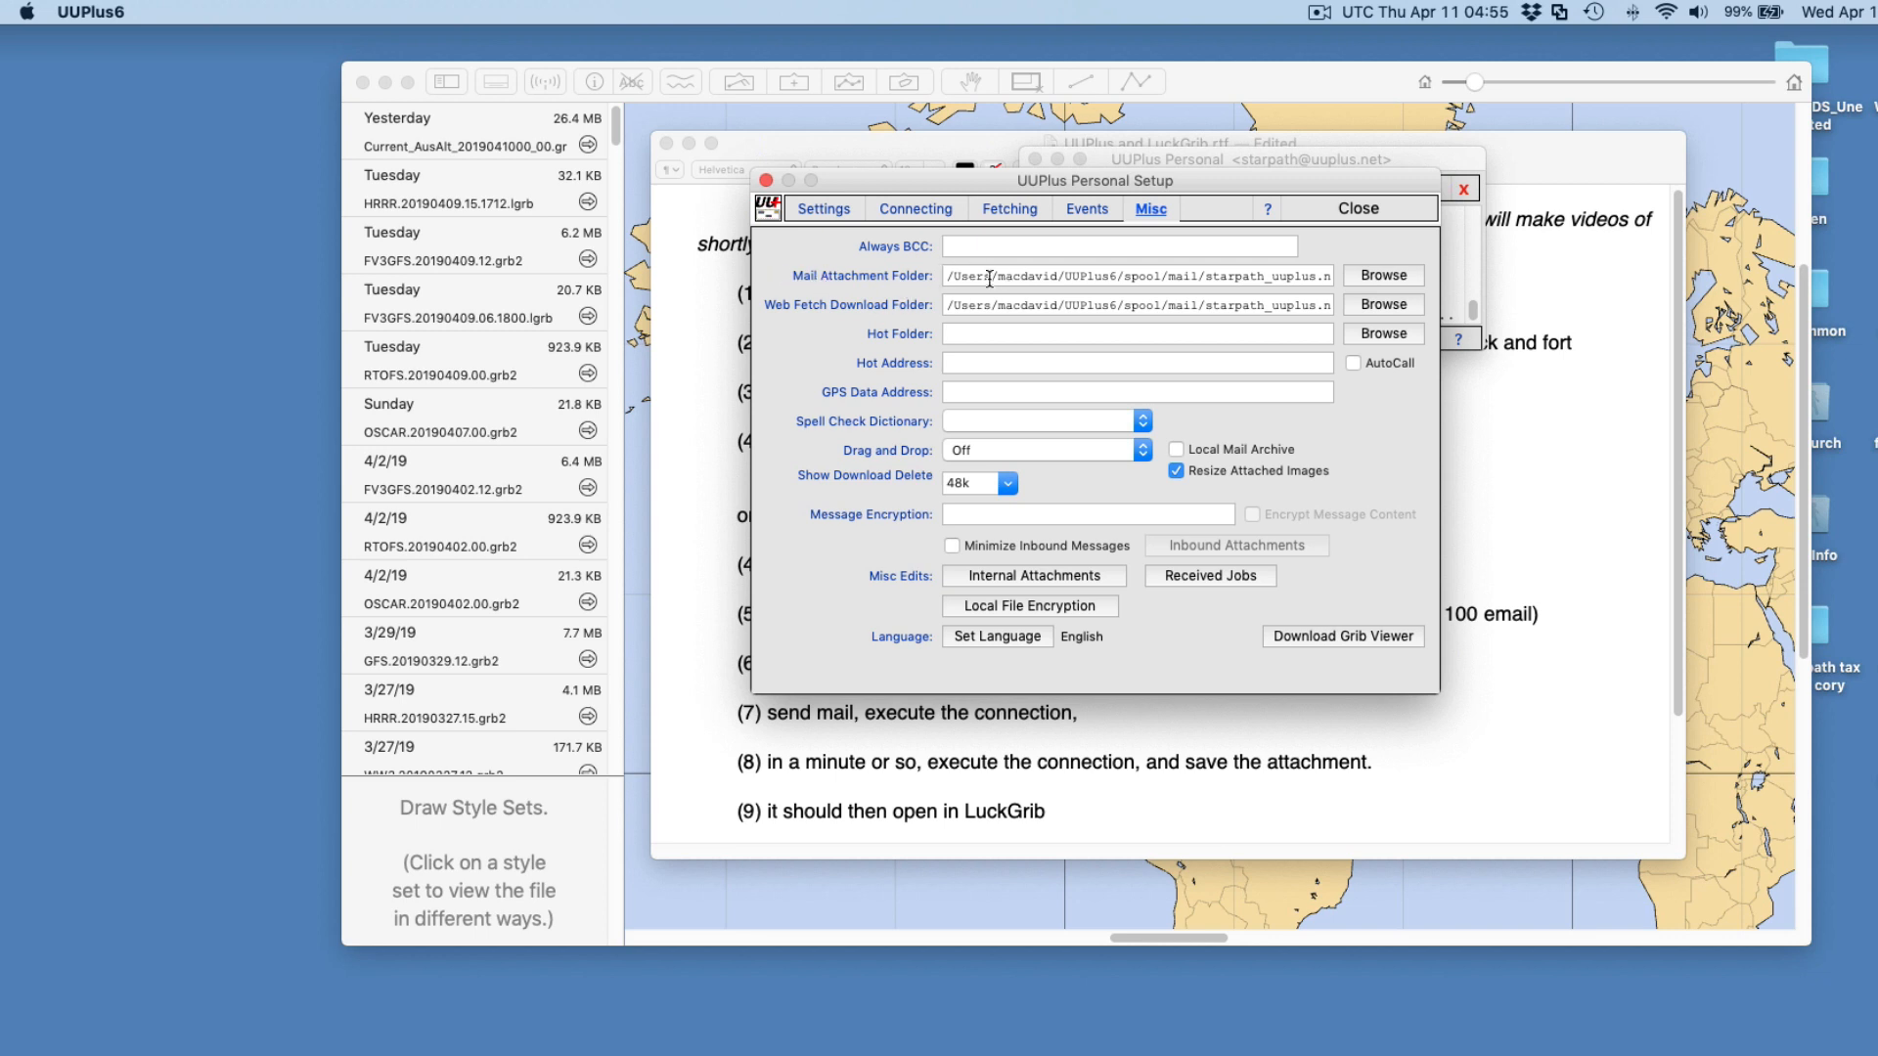
drag(952, 279, 1370, 282)
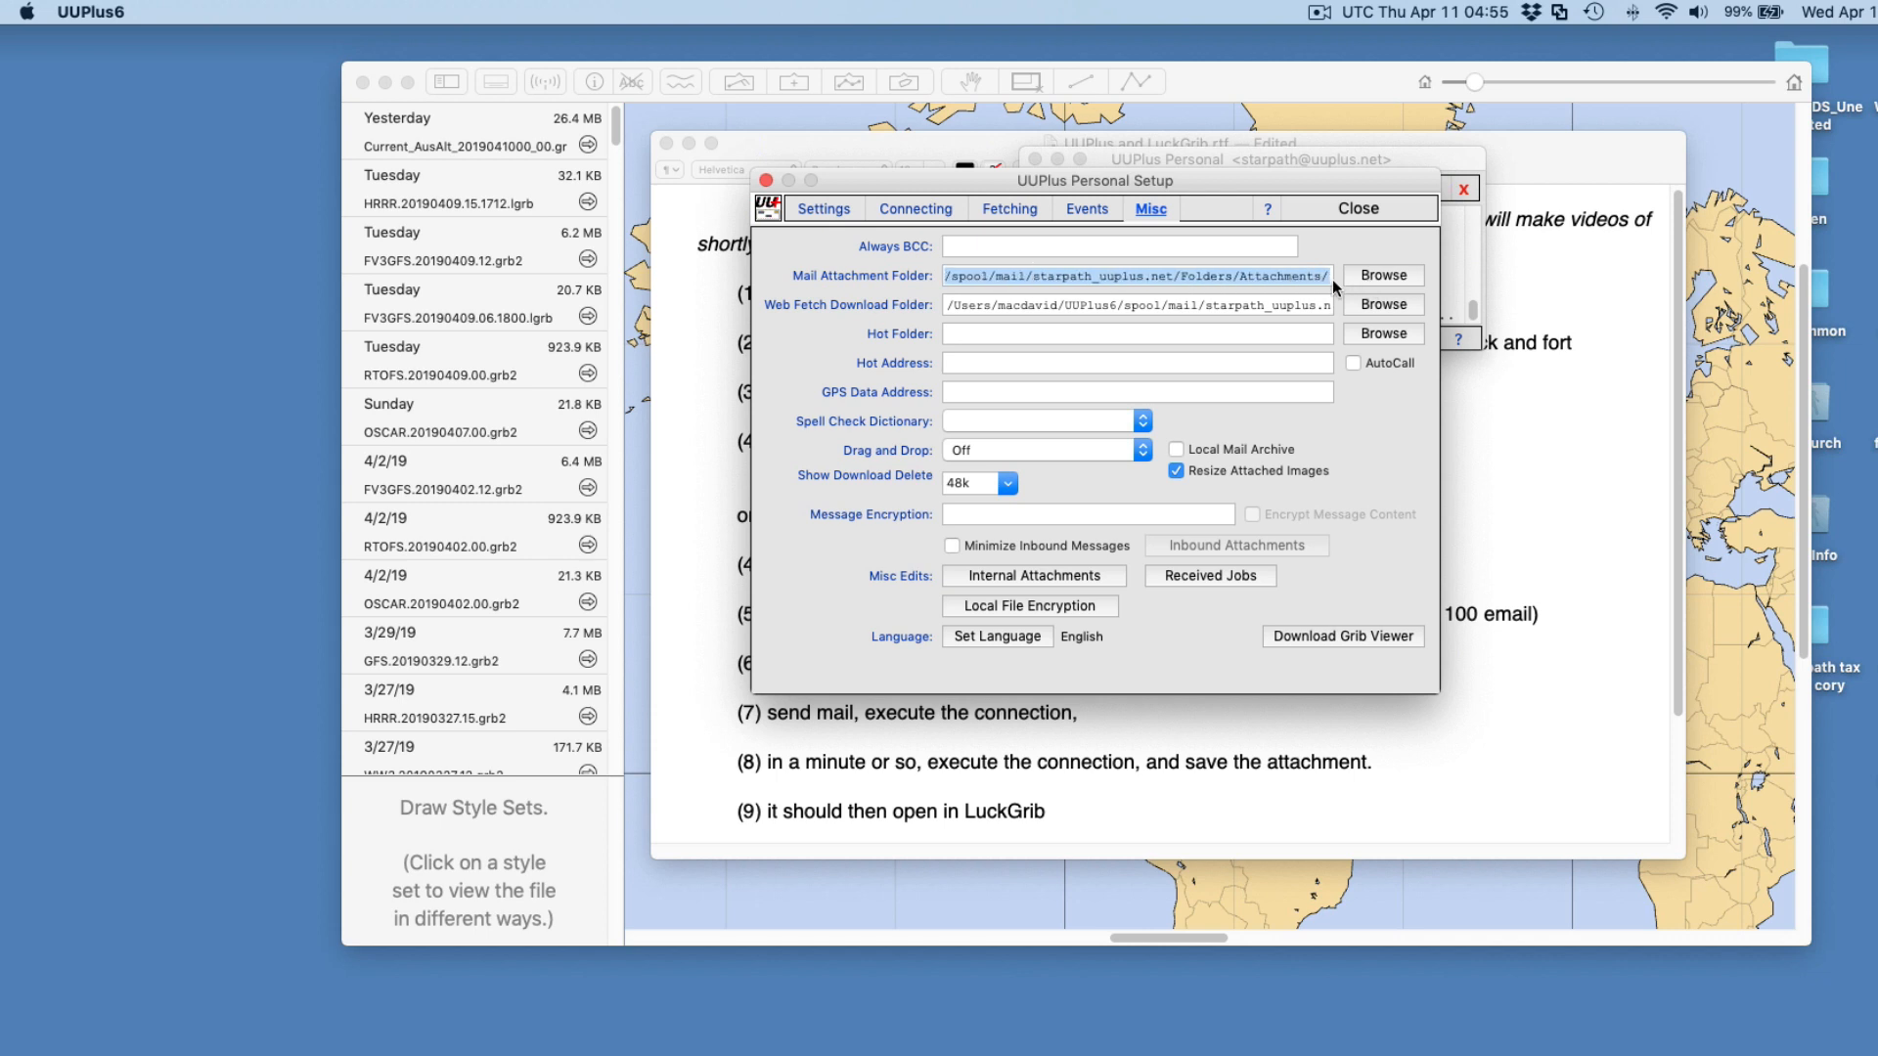
click(1381, 276)
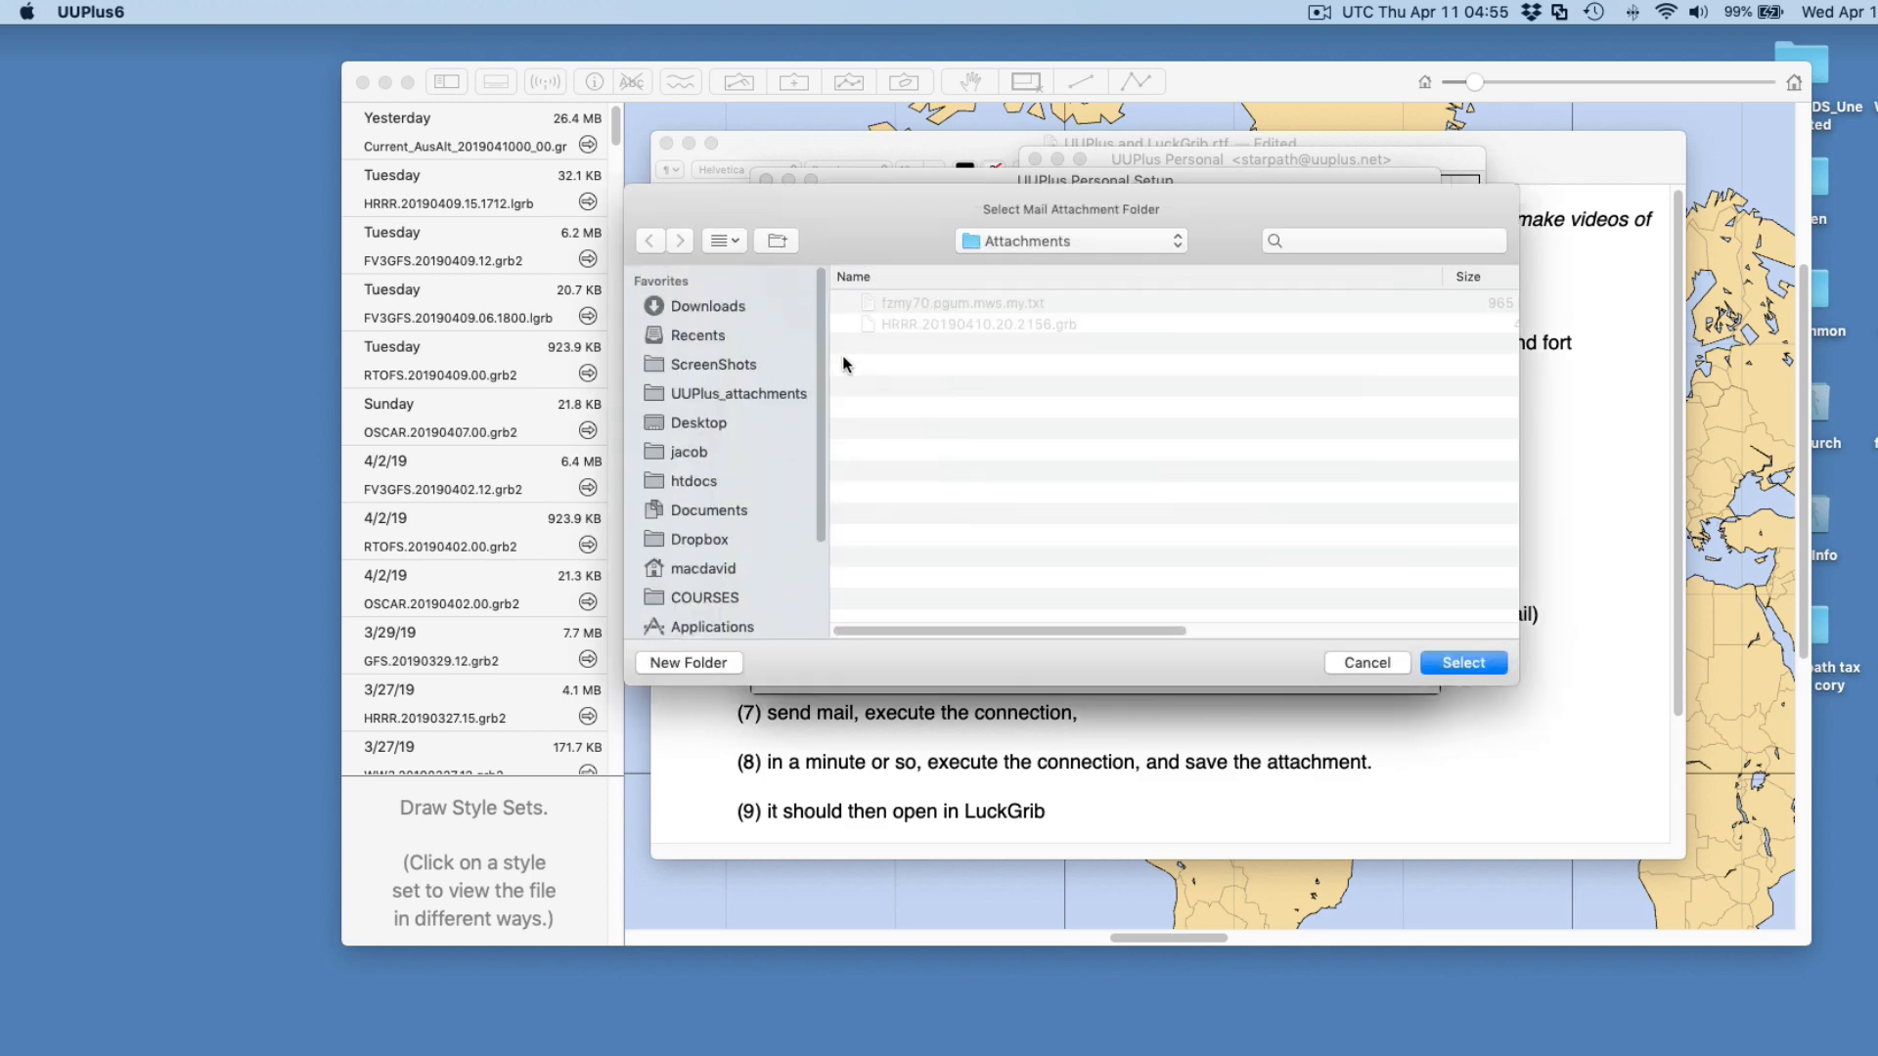
click(696, 393)
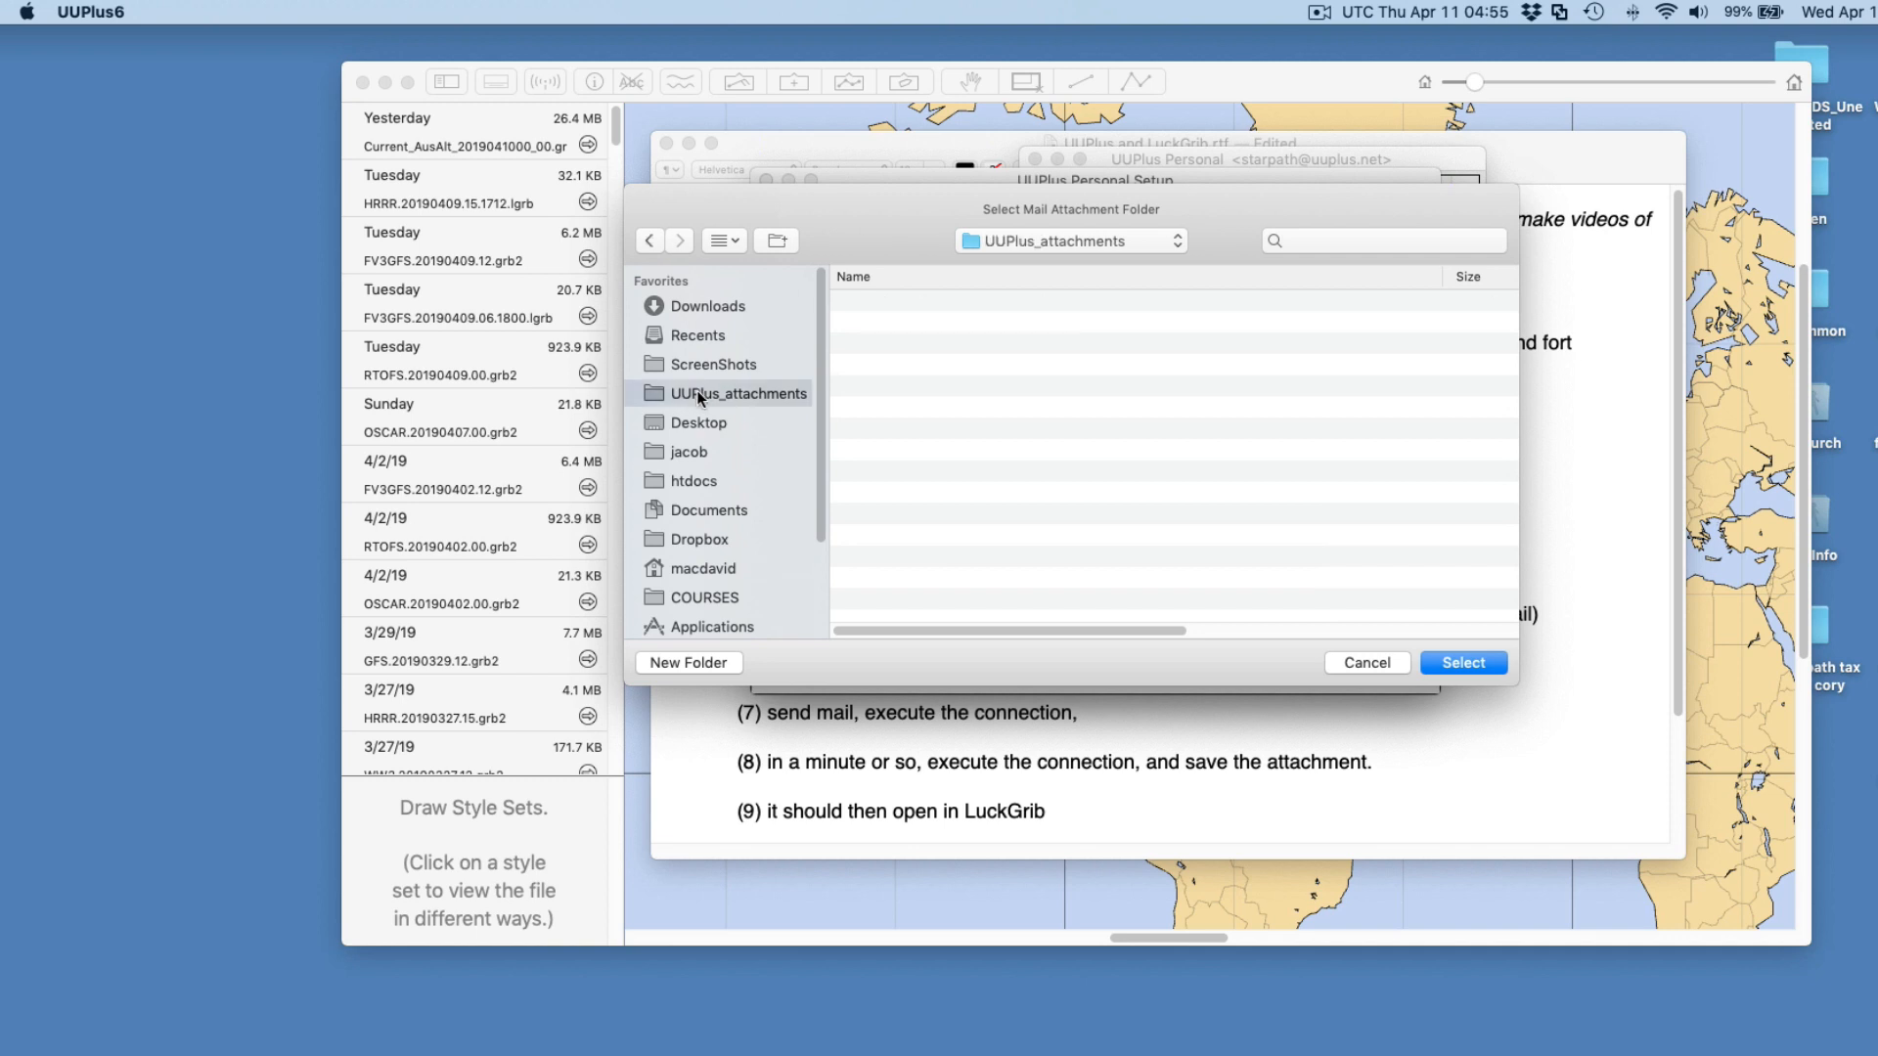
click(1457, 664)
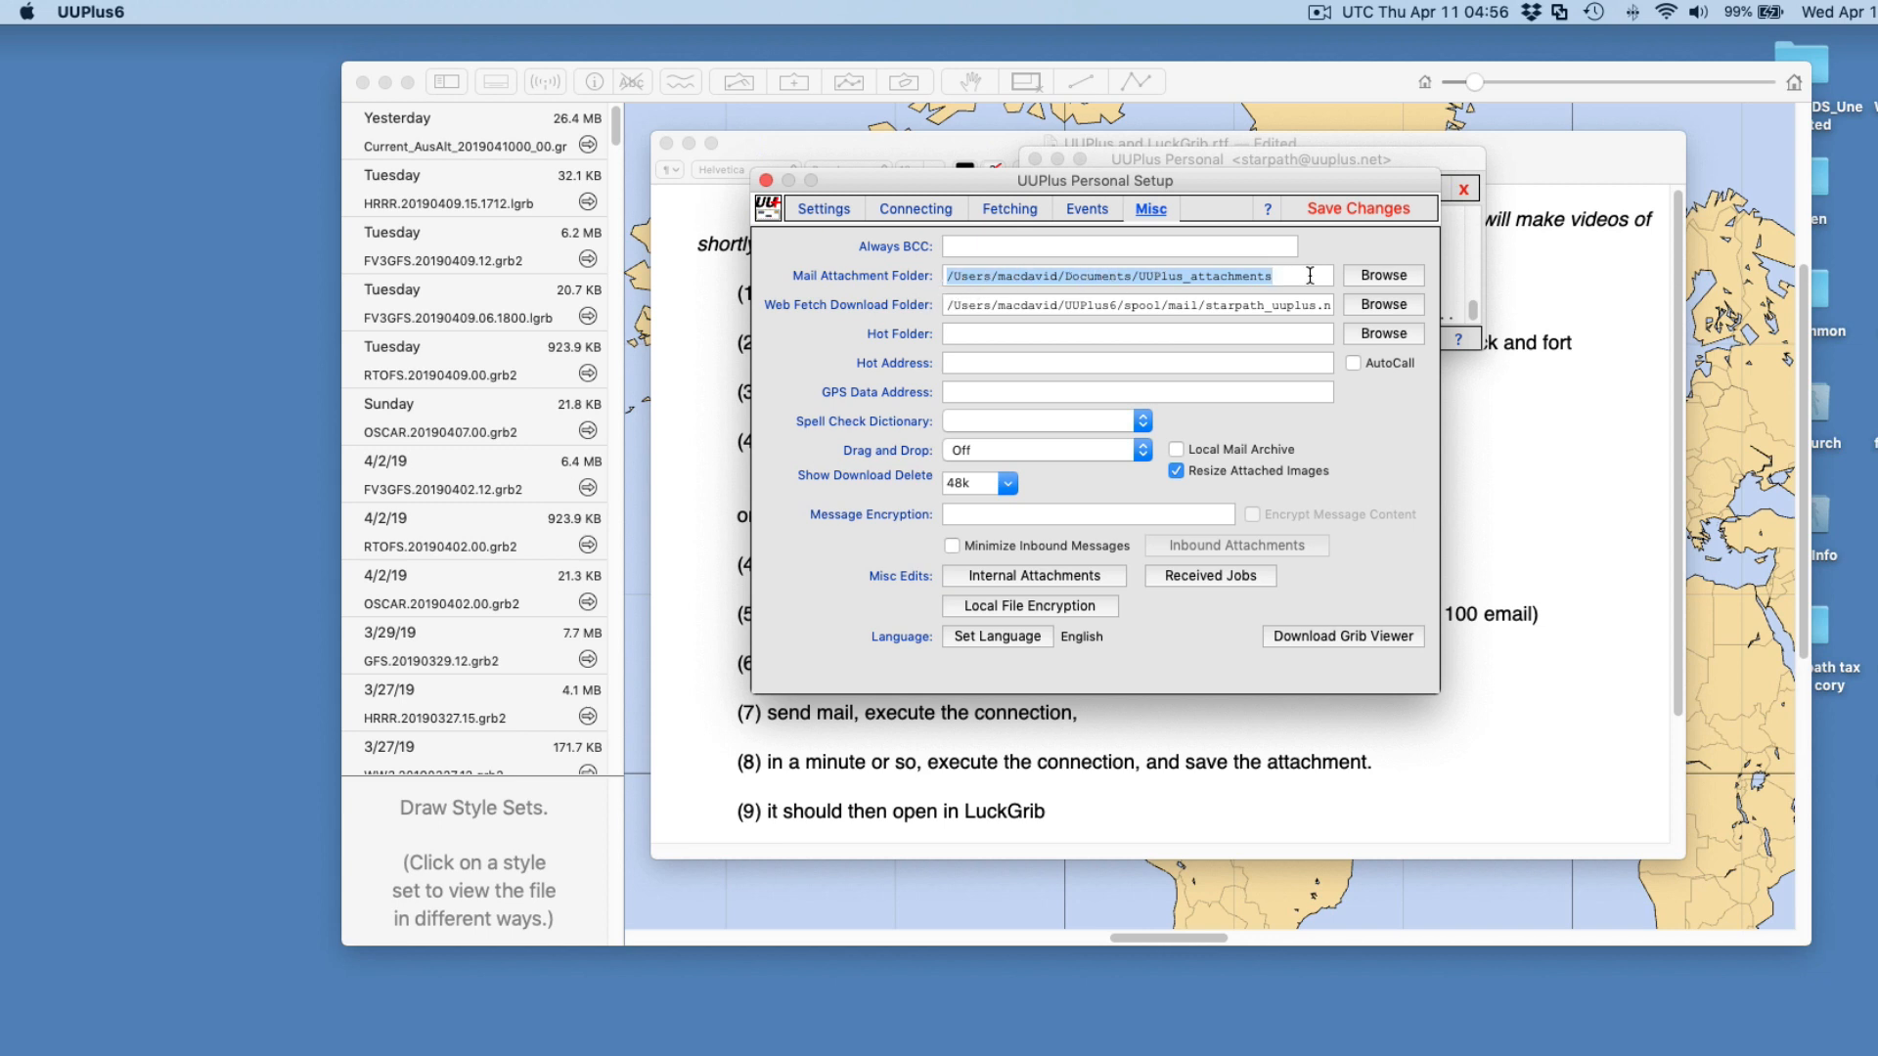
click(766, 180)
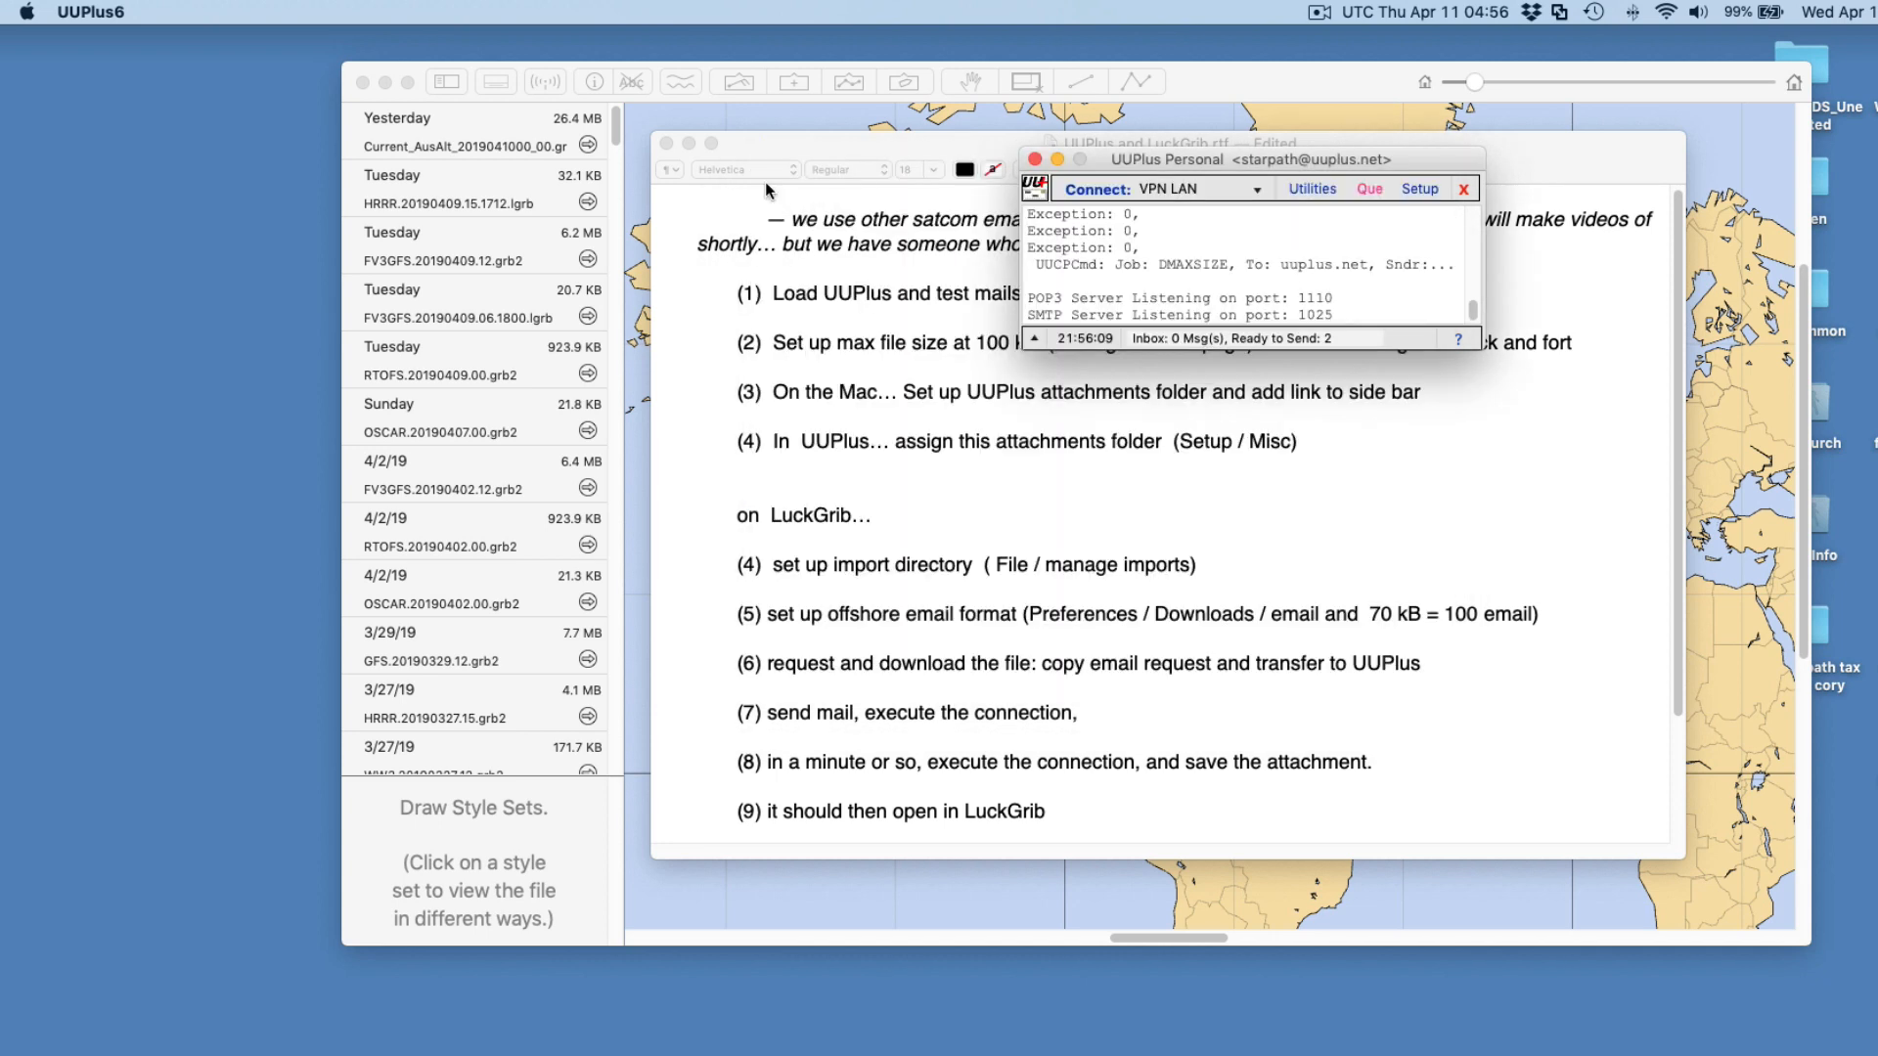
Close the UUPlus Personal connection window and bring LuckGrib to the front
click(1035, 158)
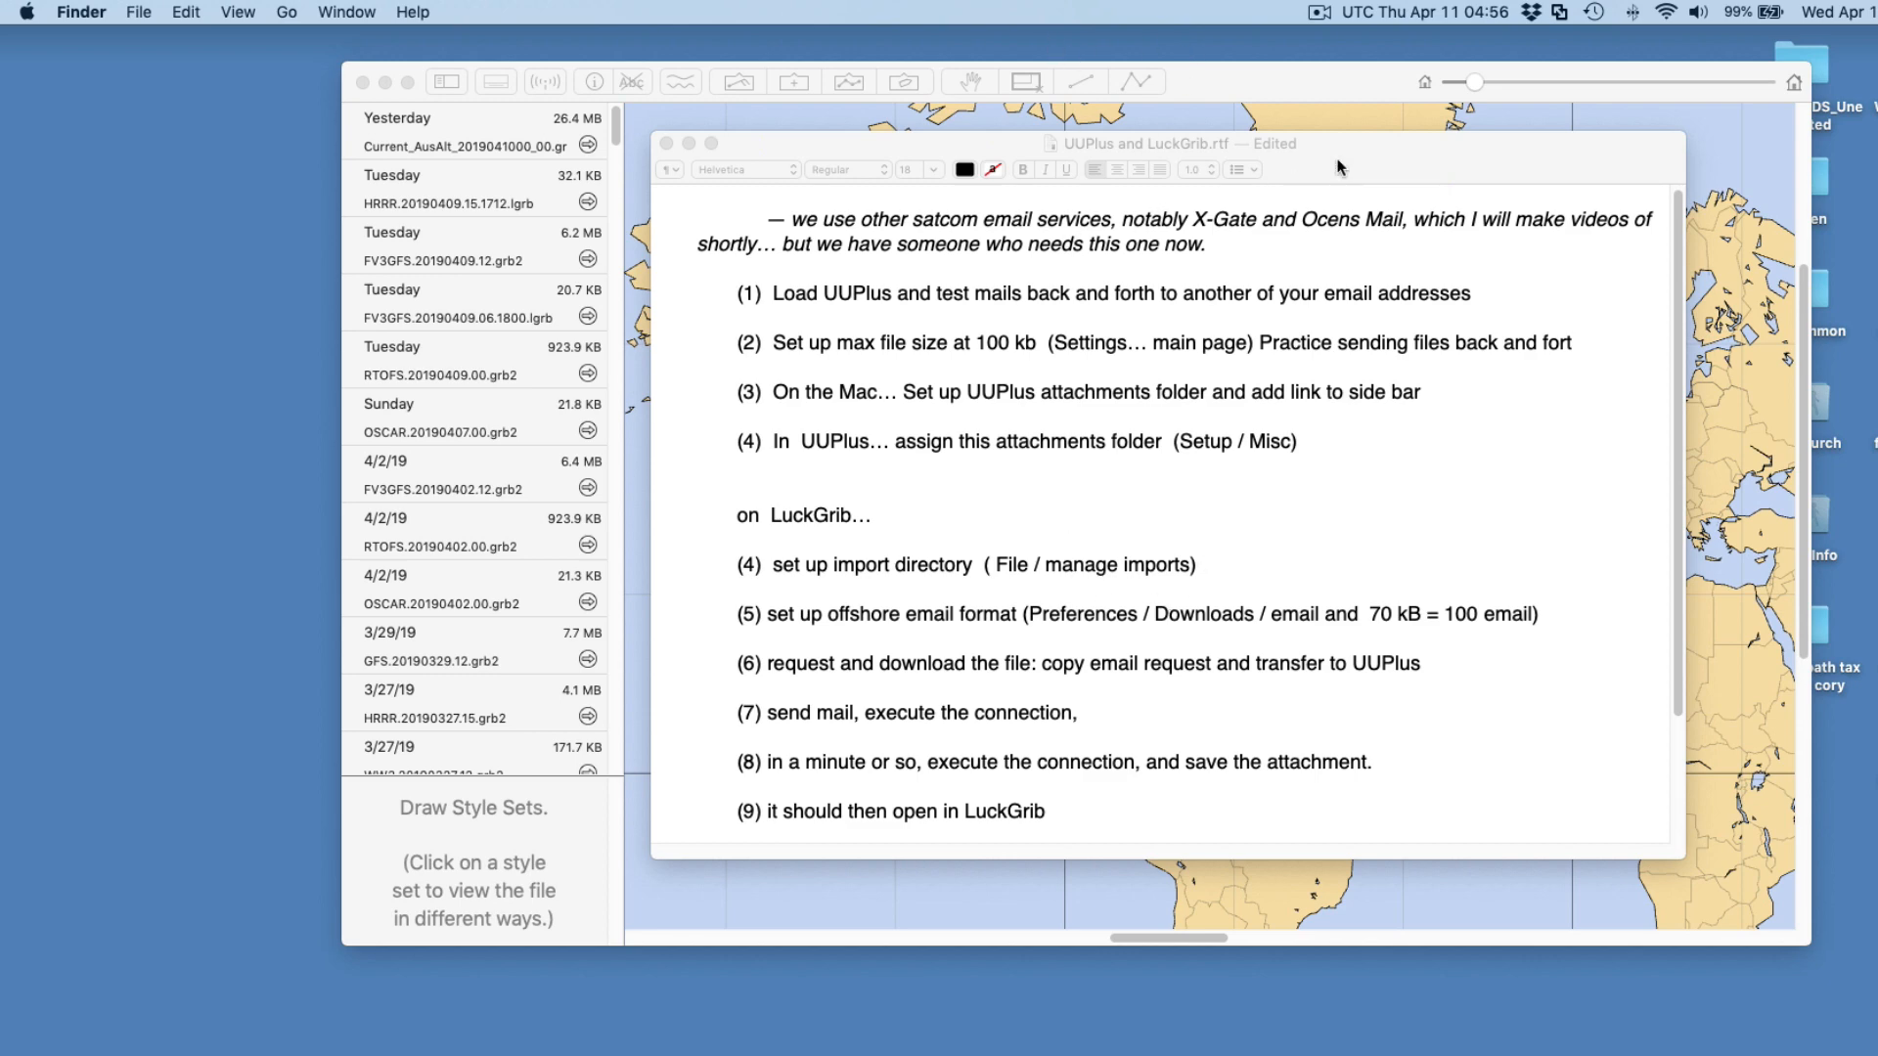
drag(1336, 159, 1333, 156)
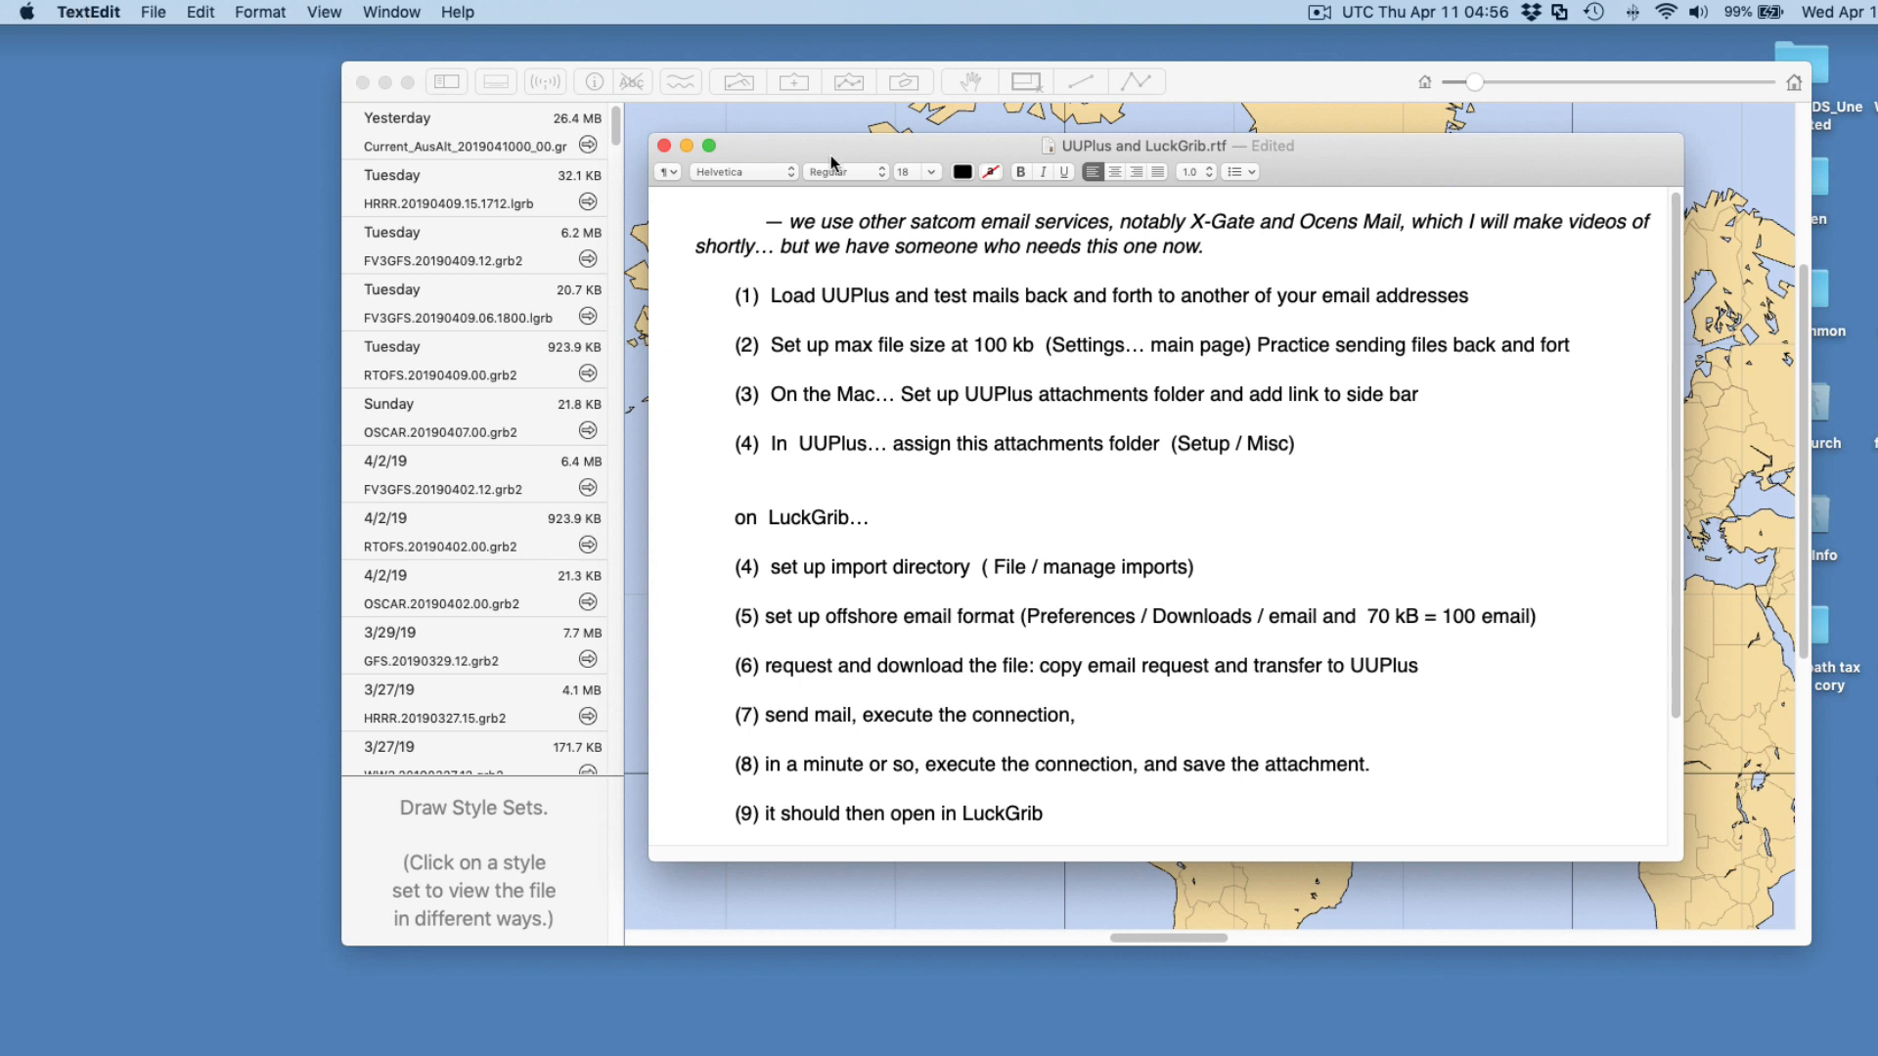
click(830, 117)
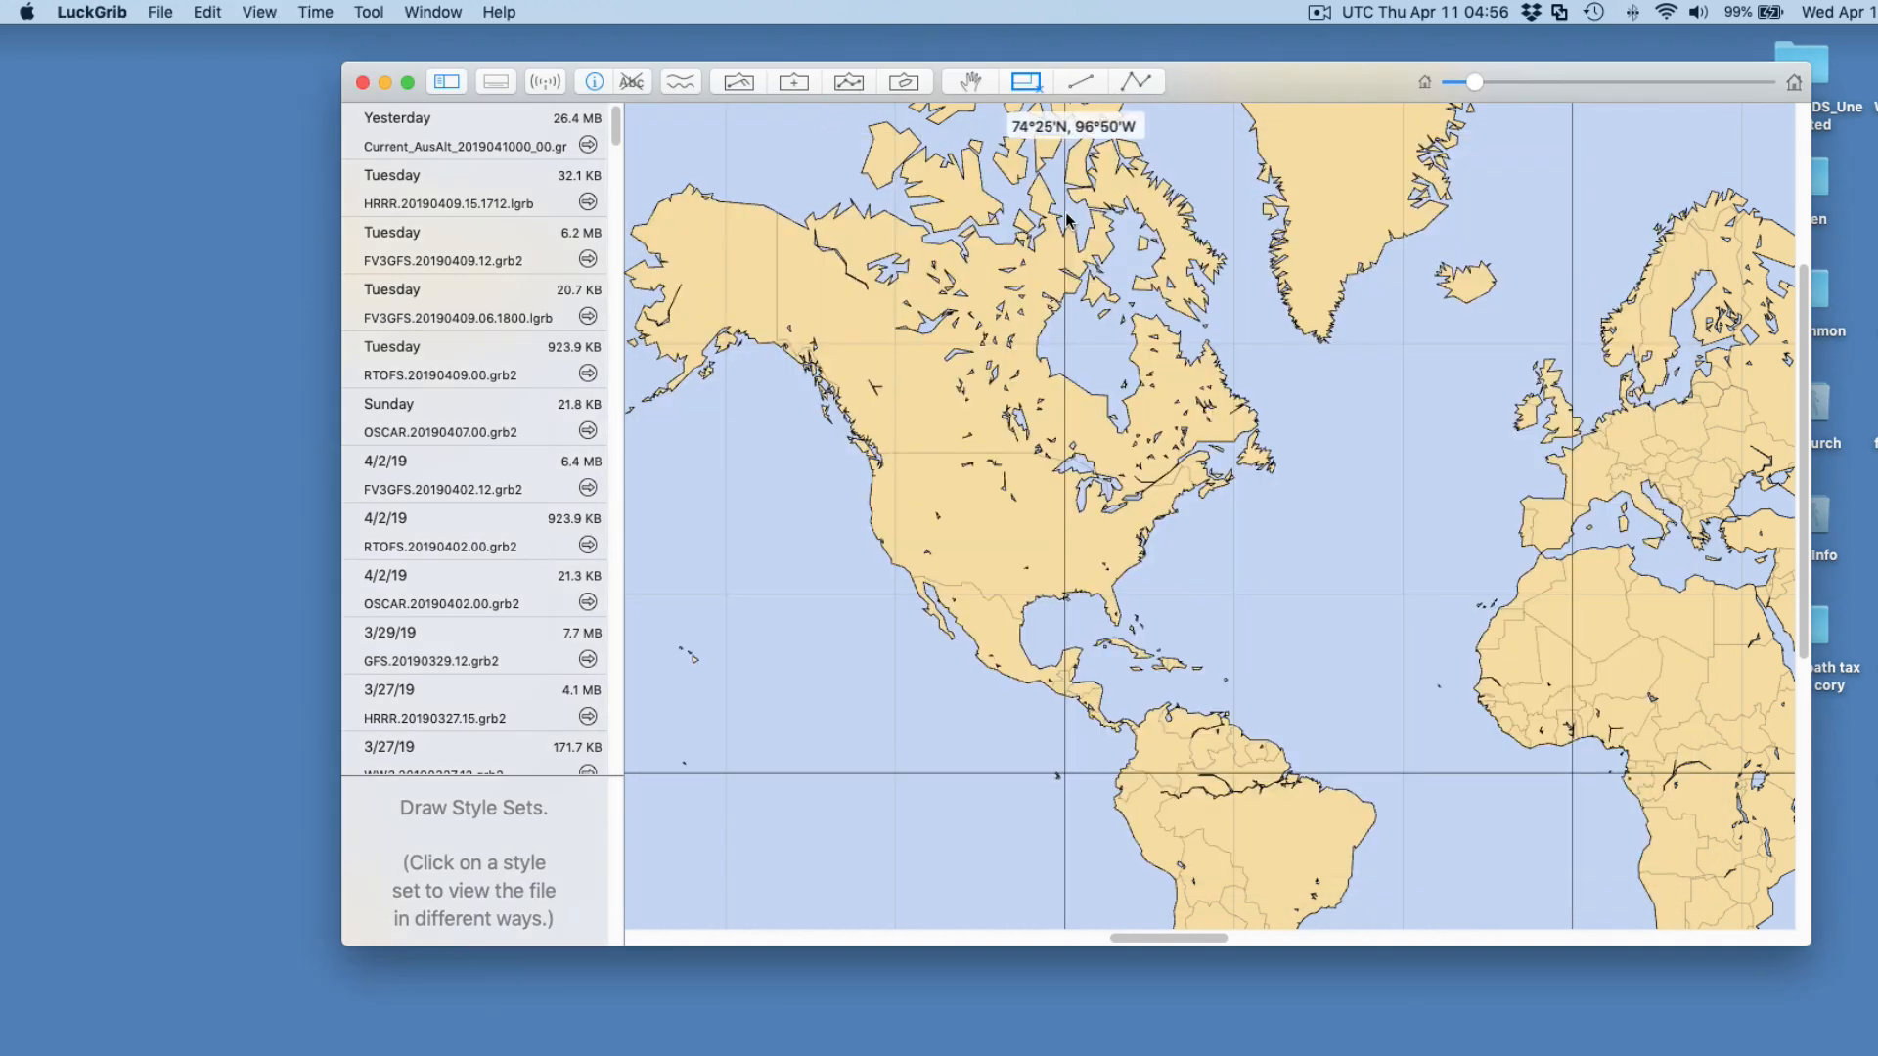
In Manage Import Directories, delete the old UUPlus_Attachments entry
click(157, 13)
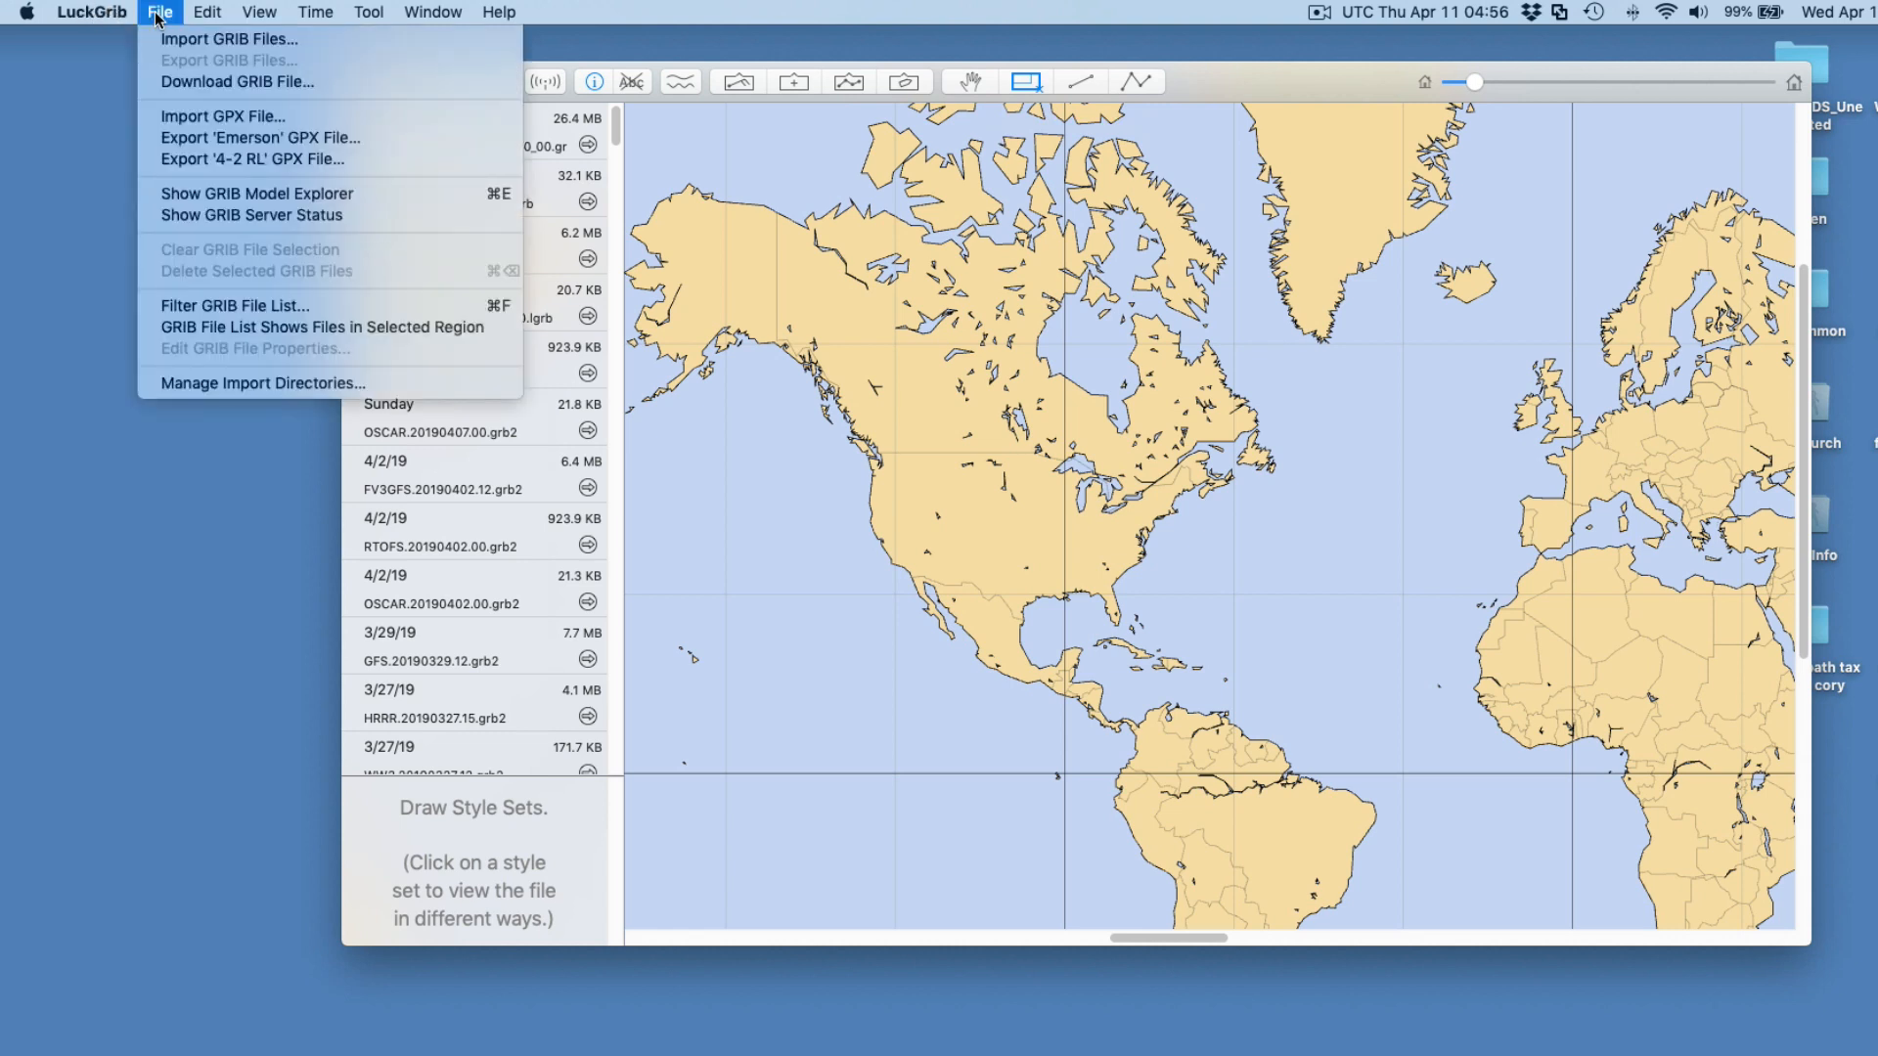
click(249, 383)
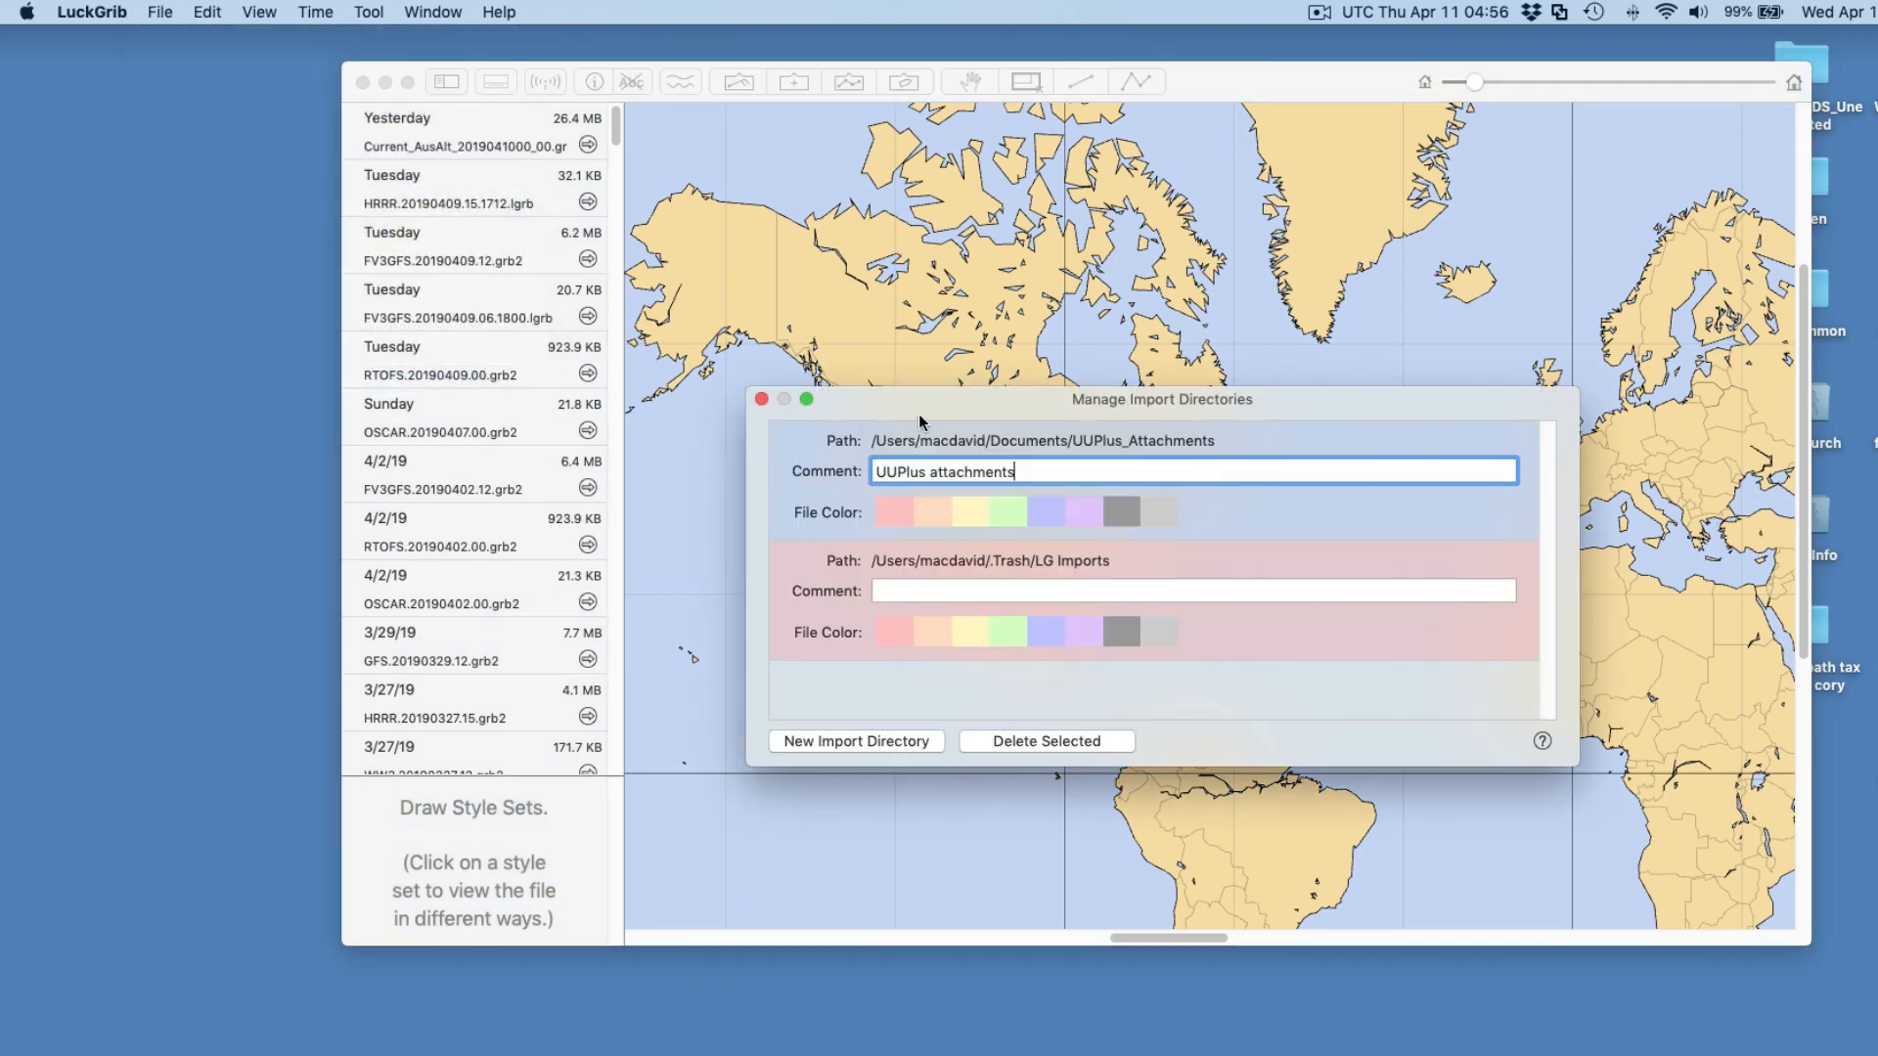
drag(924, 402, 935, 218)
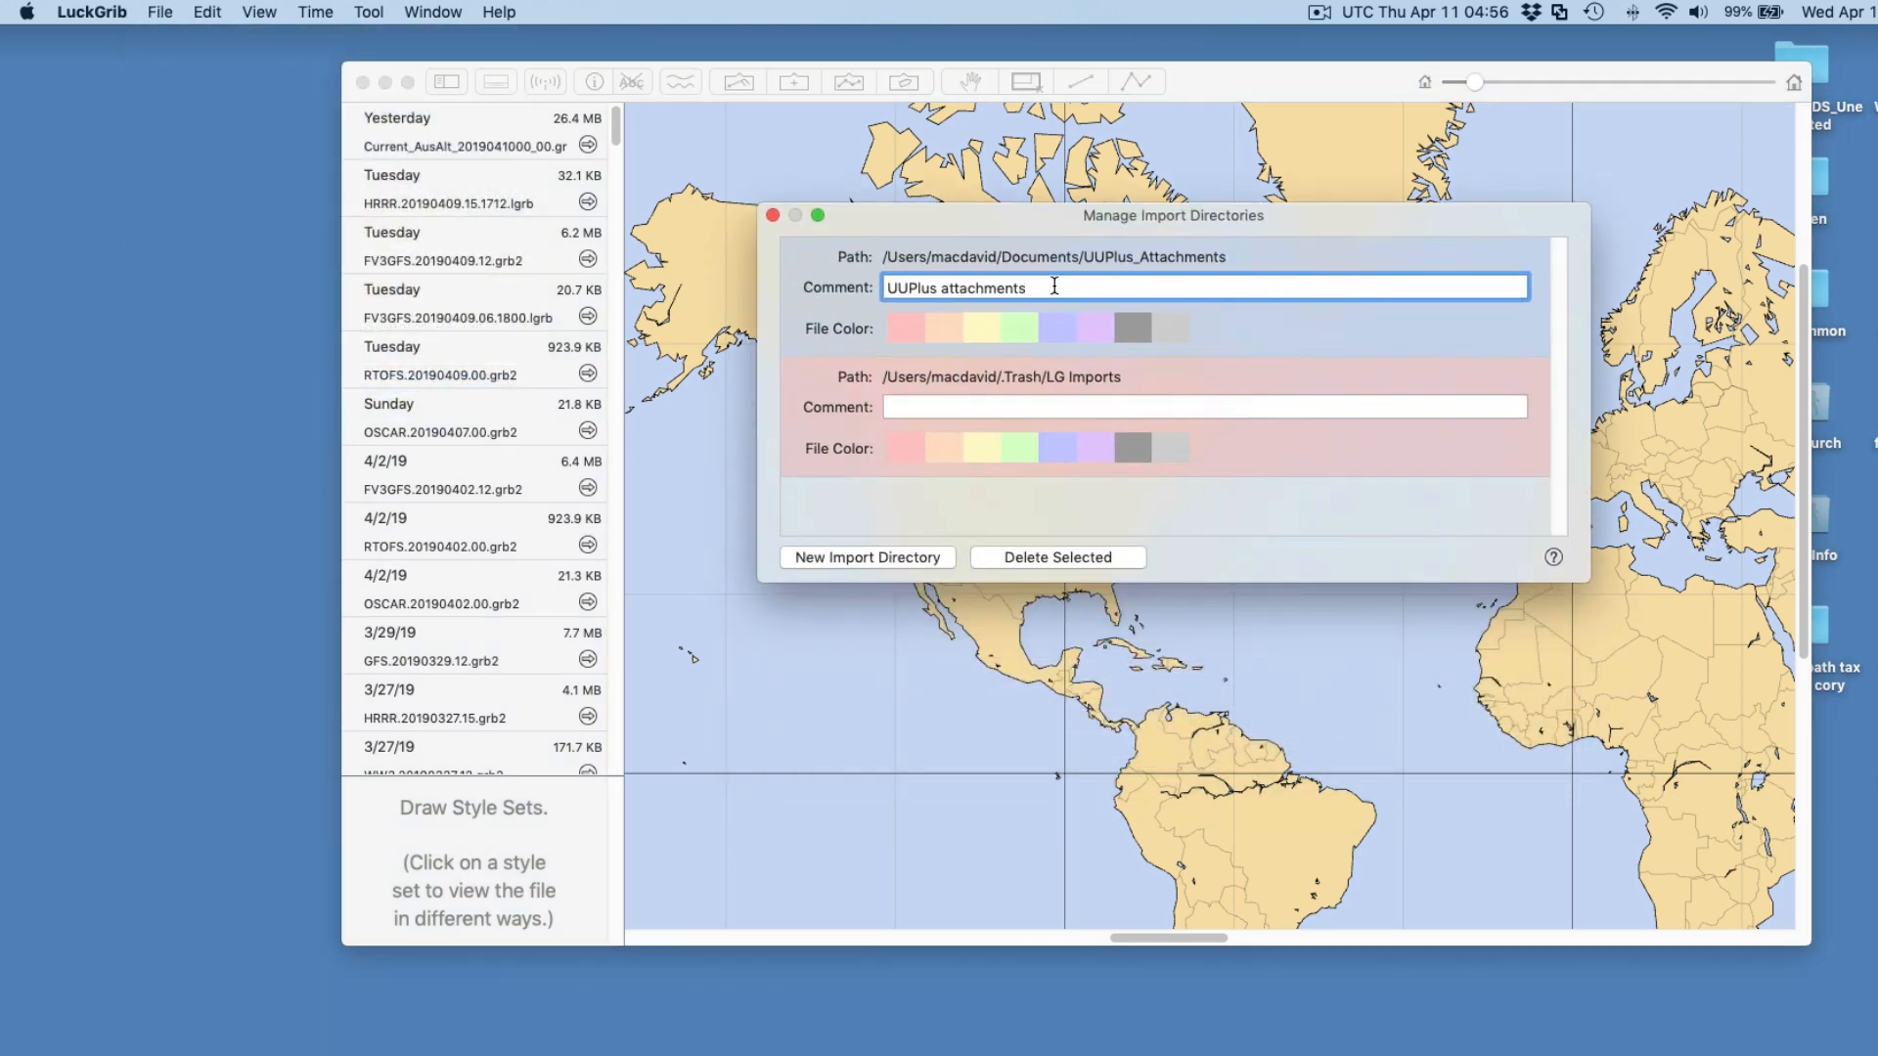
key(super+a)
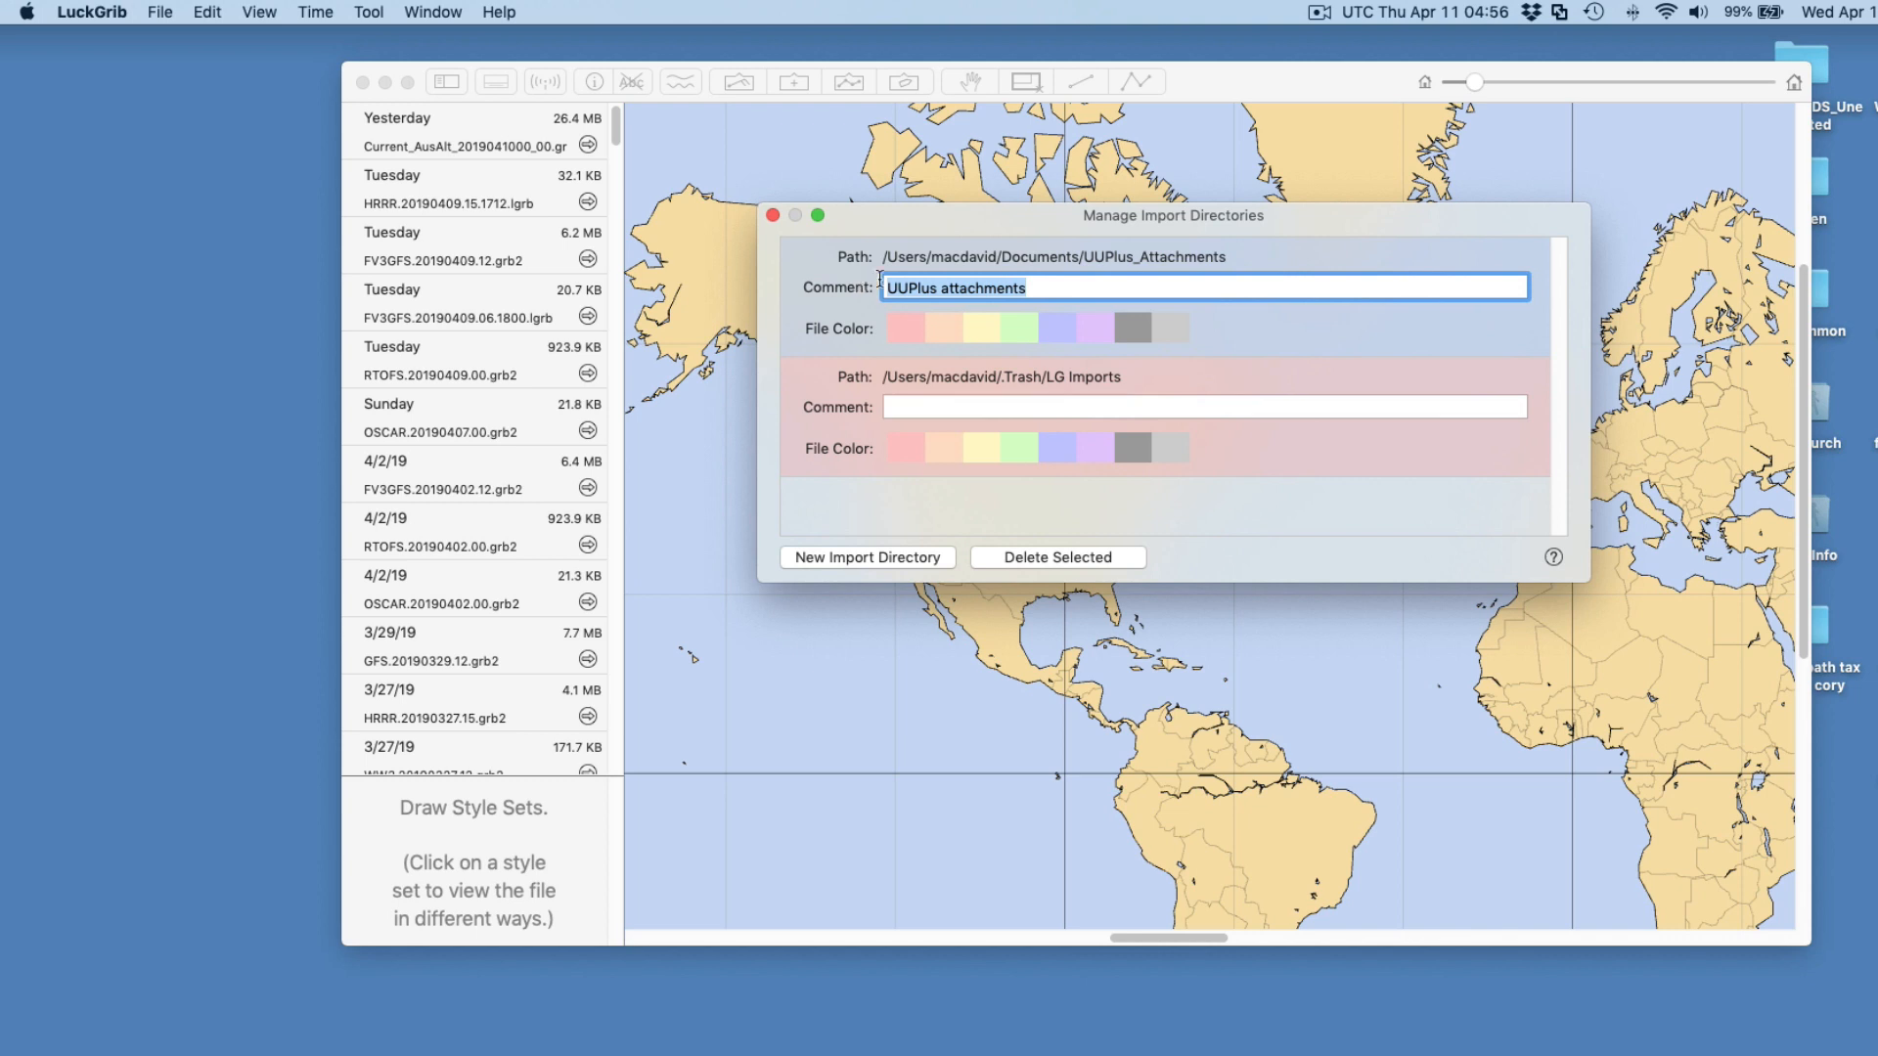
click(1054, 281)
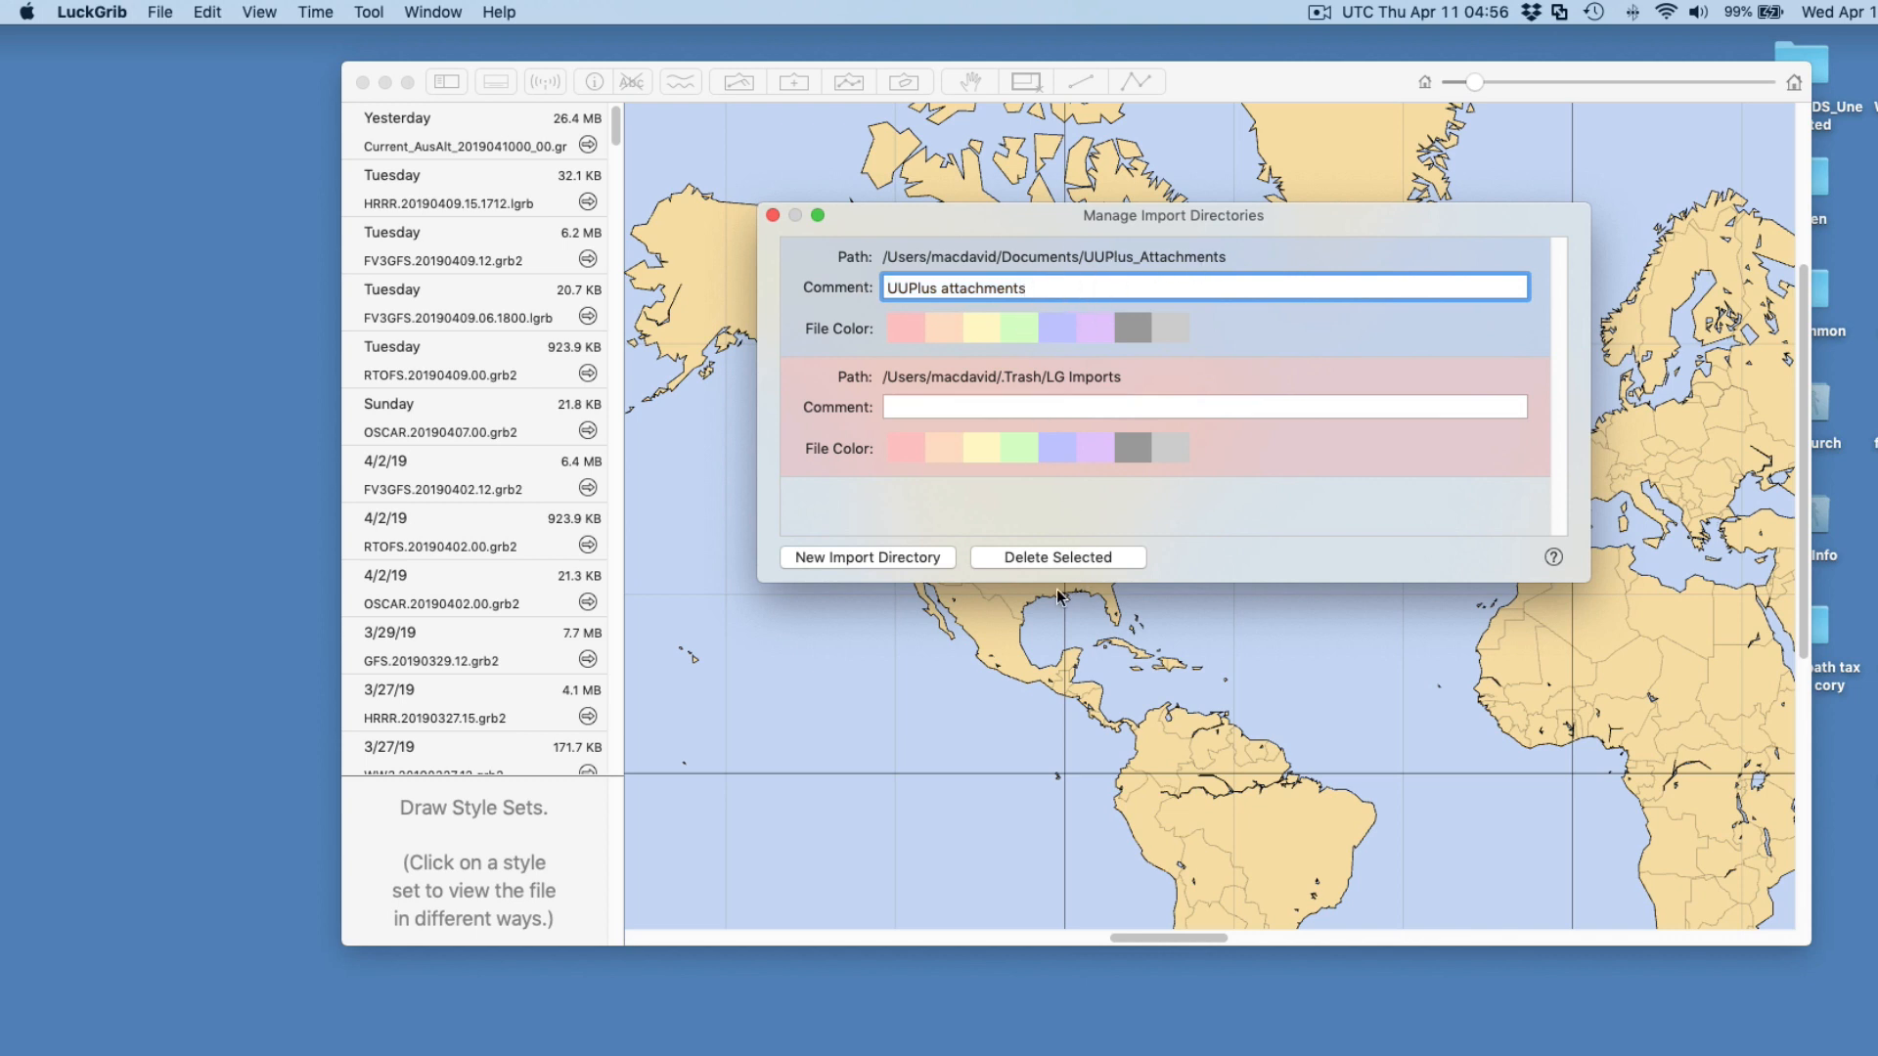
click(834, 459)
click(821, 284)
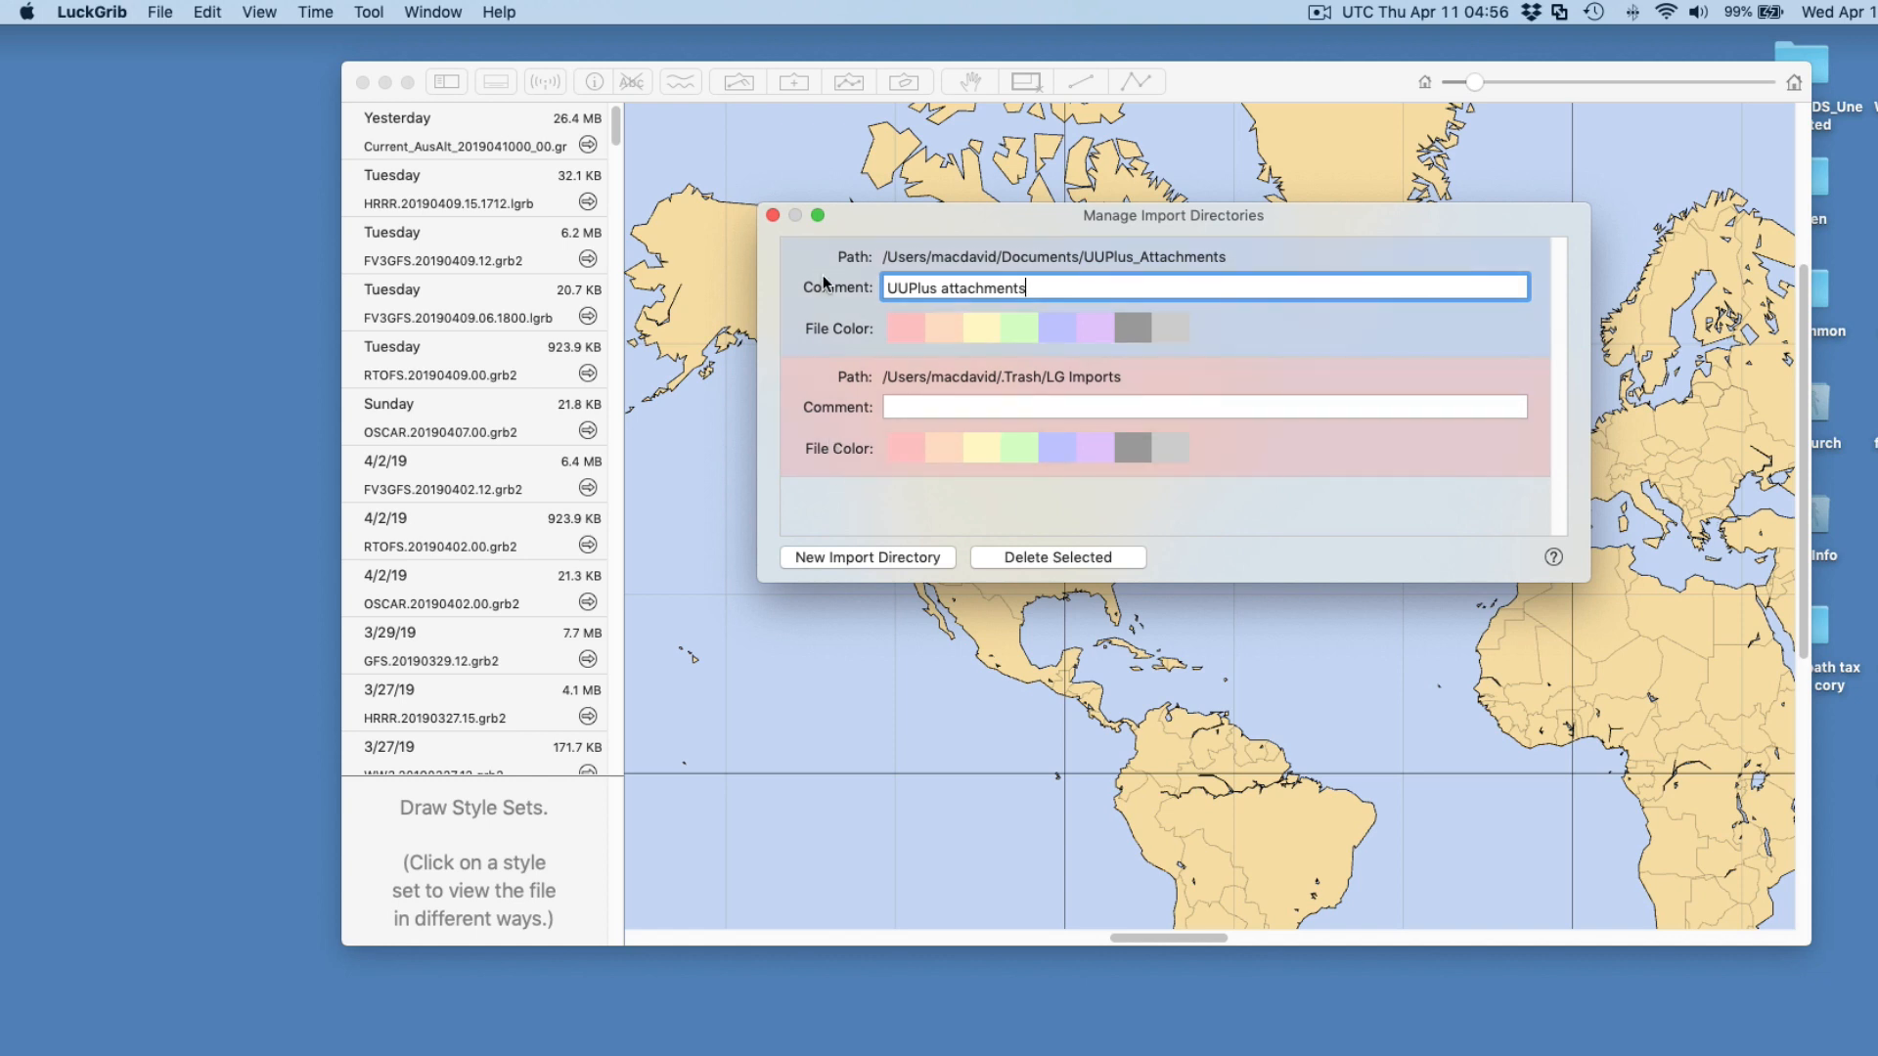
click(1045, 557)
Add Documents/UUPlus_attachments as an import directory with the comment 'UUPlus attachments'
click(863, 555)
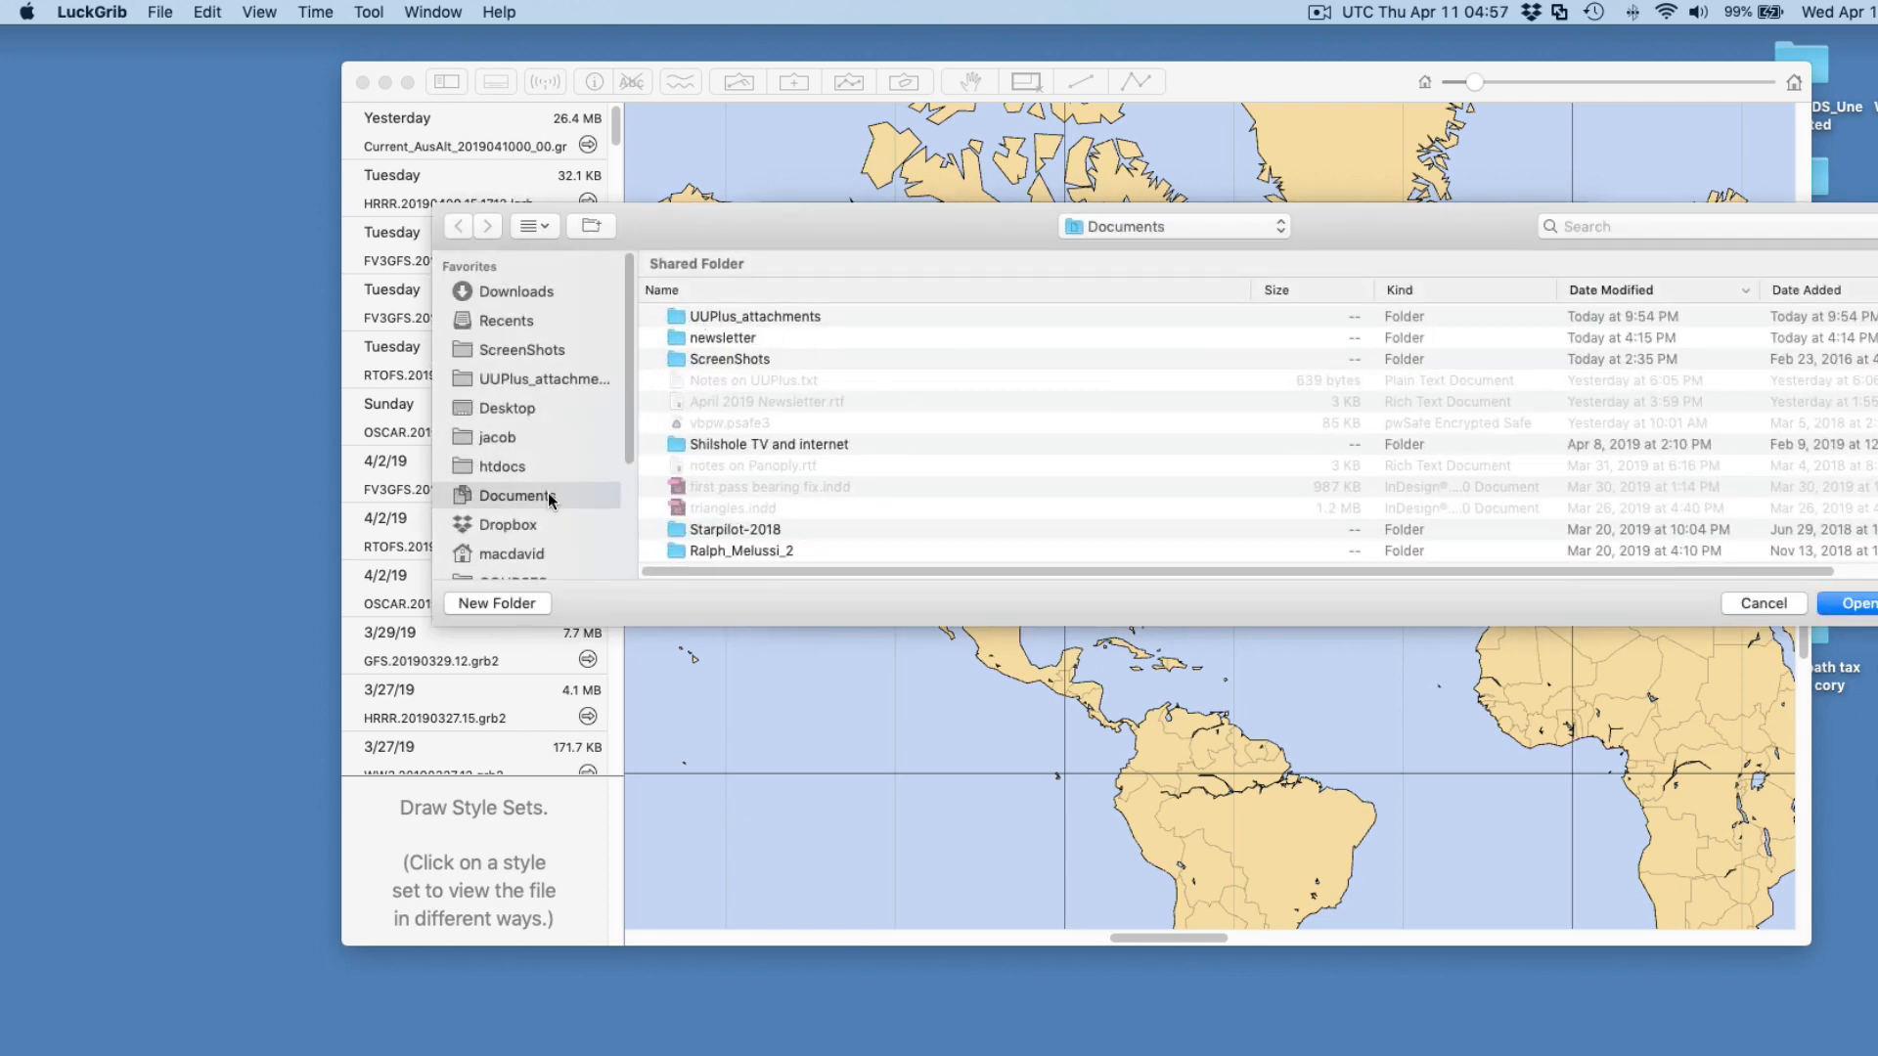
click(677, 323)
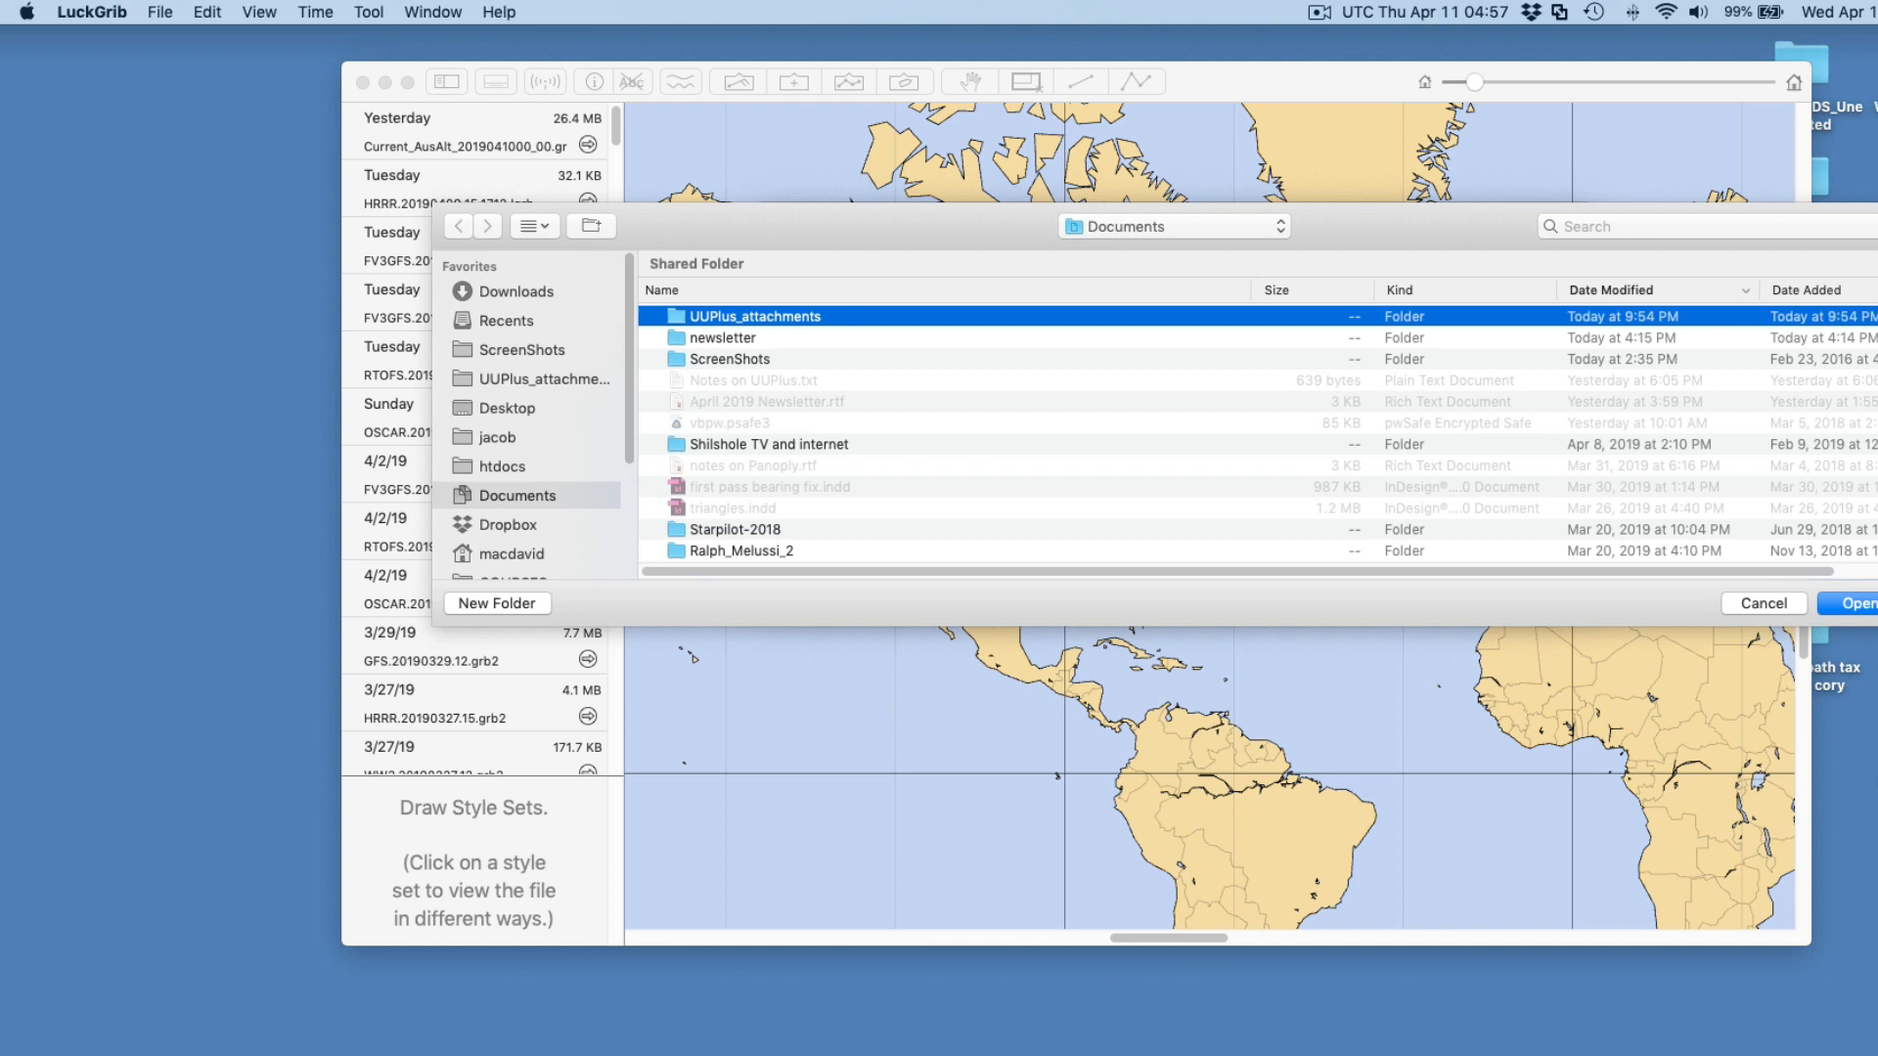
click(1849, 603)
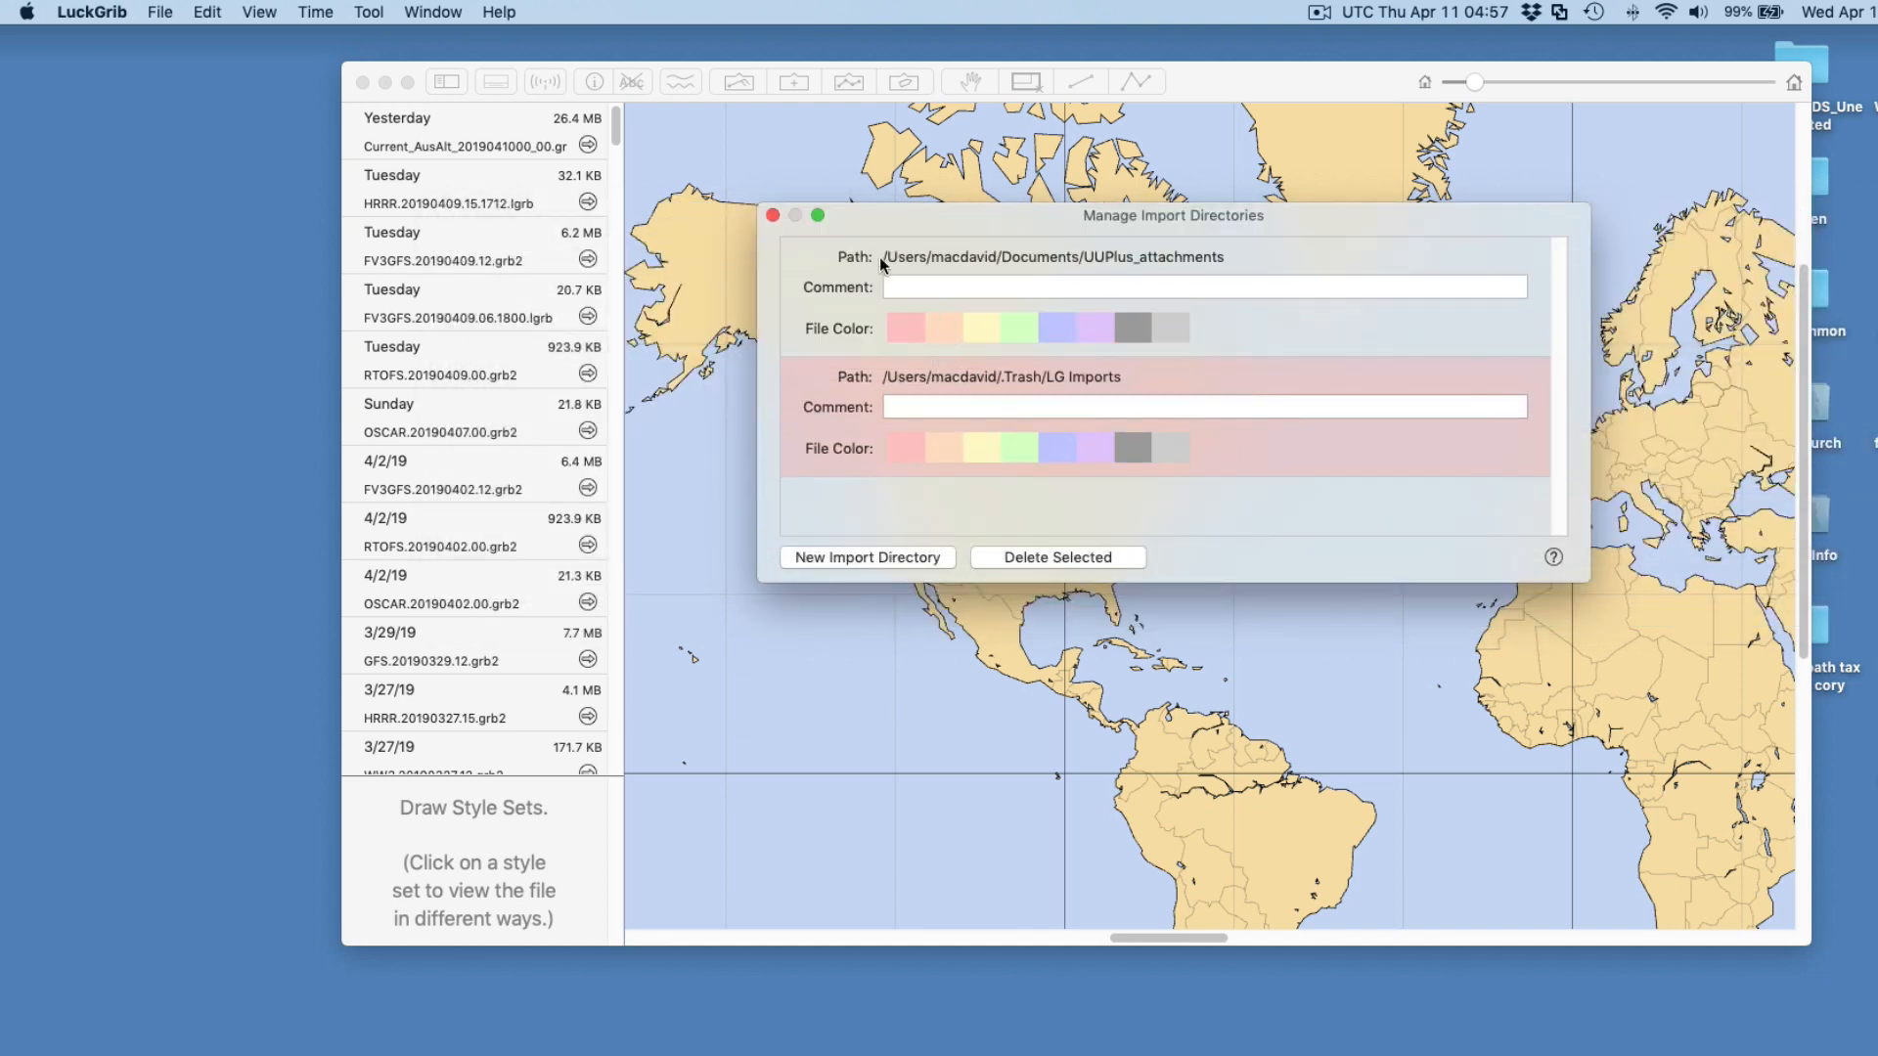
click(934, 290)
text(UUPlus )
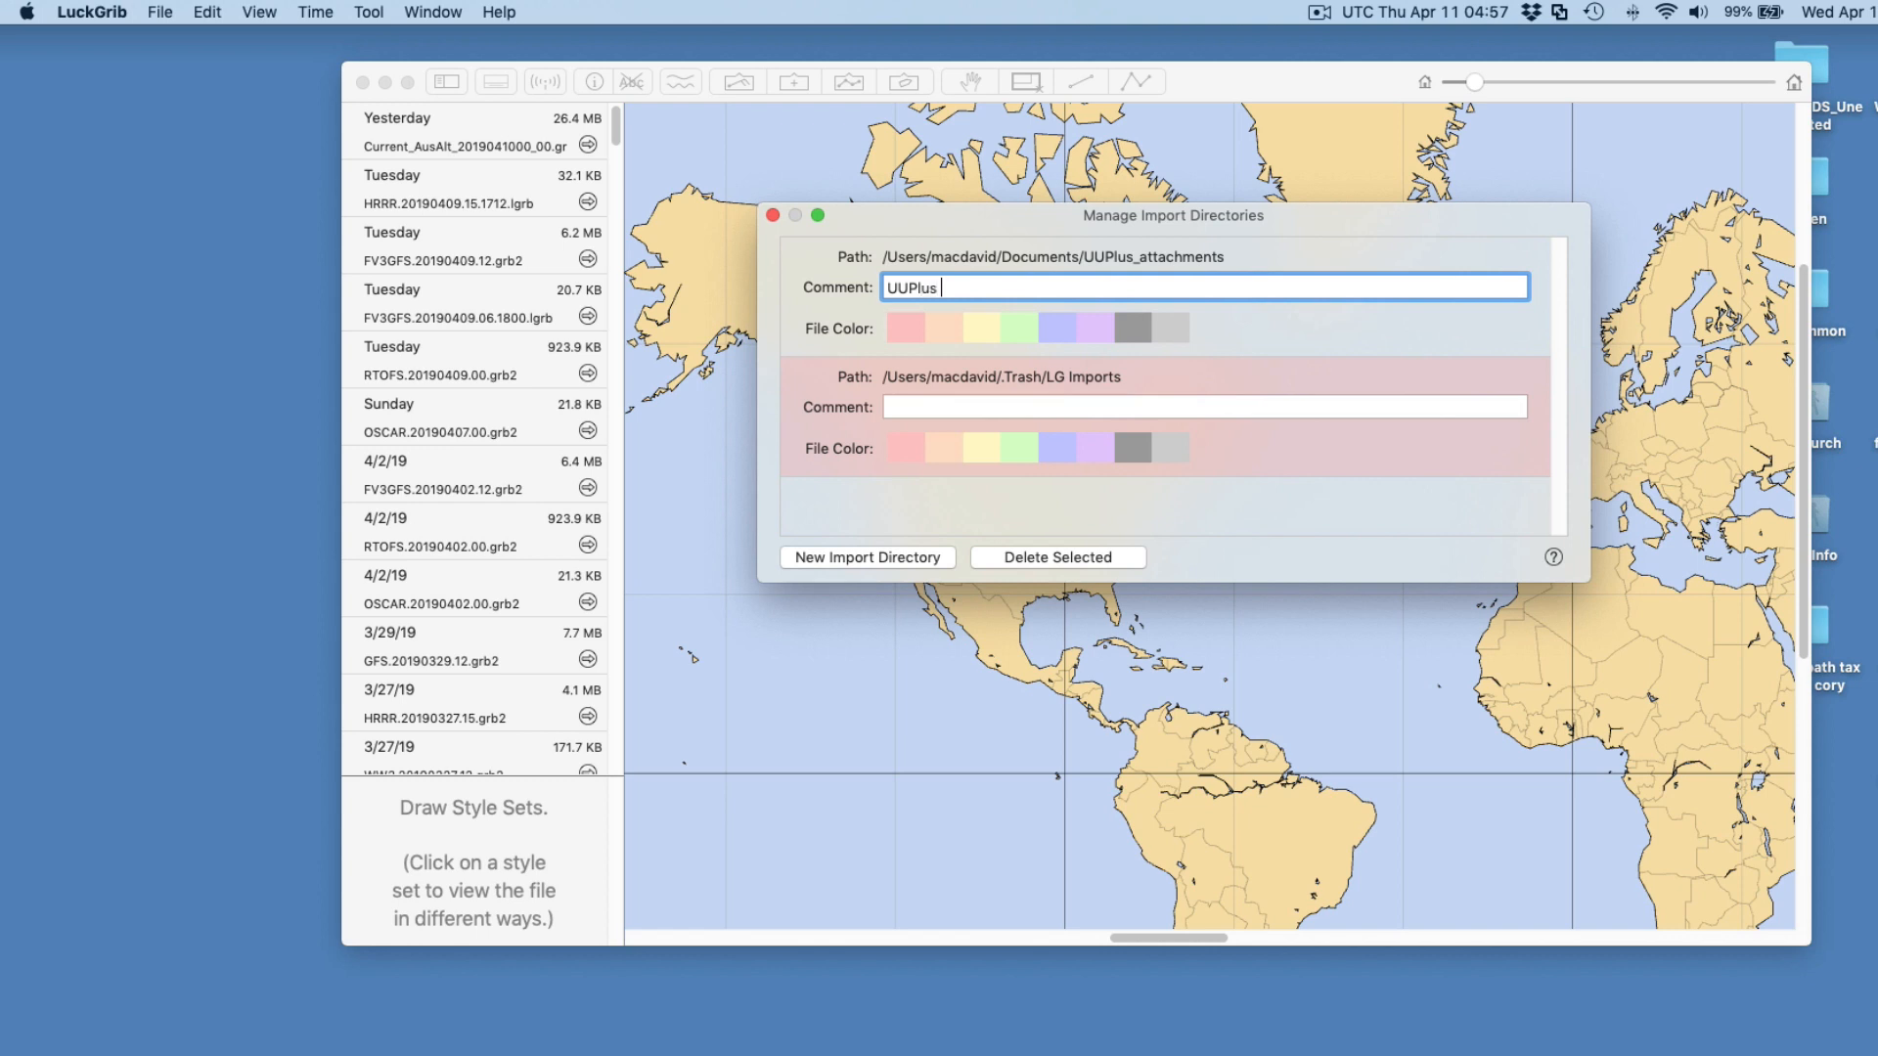
text(attachments)
drag(851, 205, 850, 205)
click(772, 215)
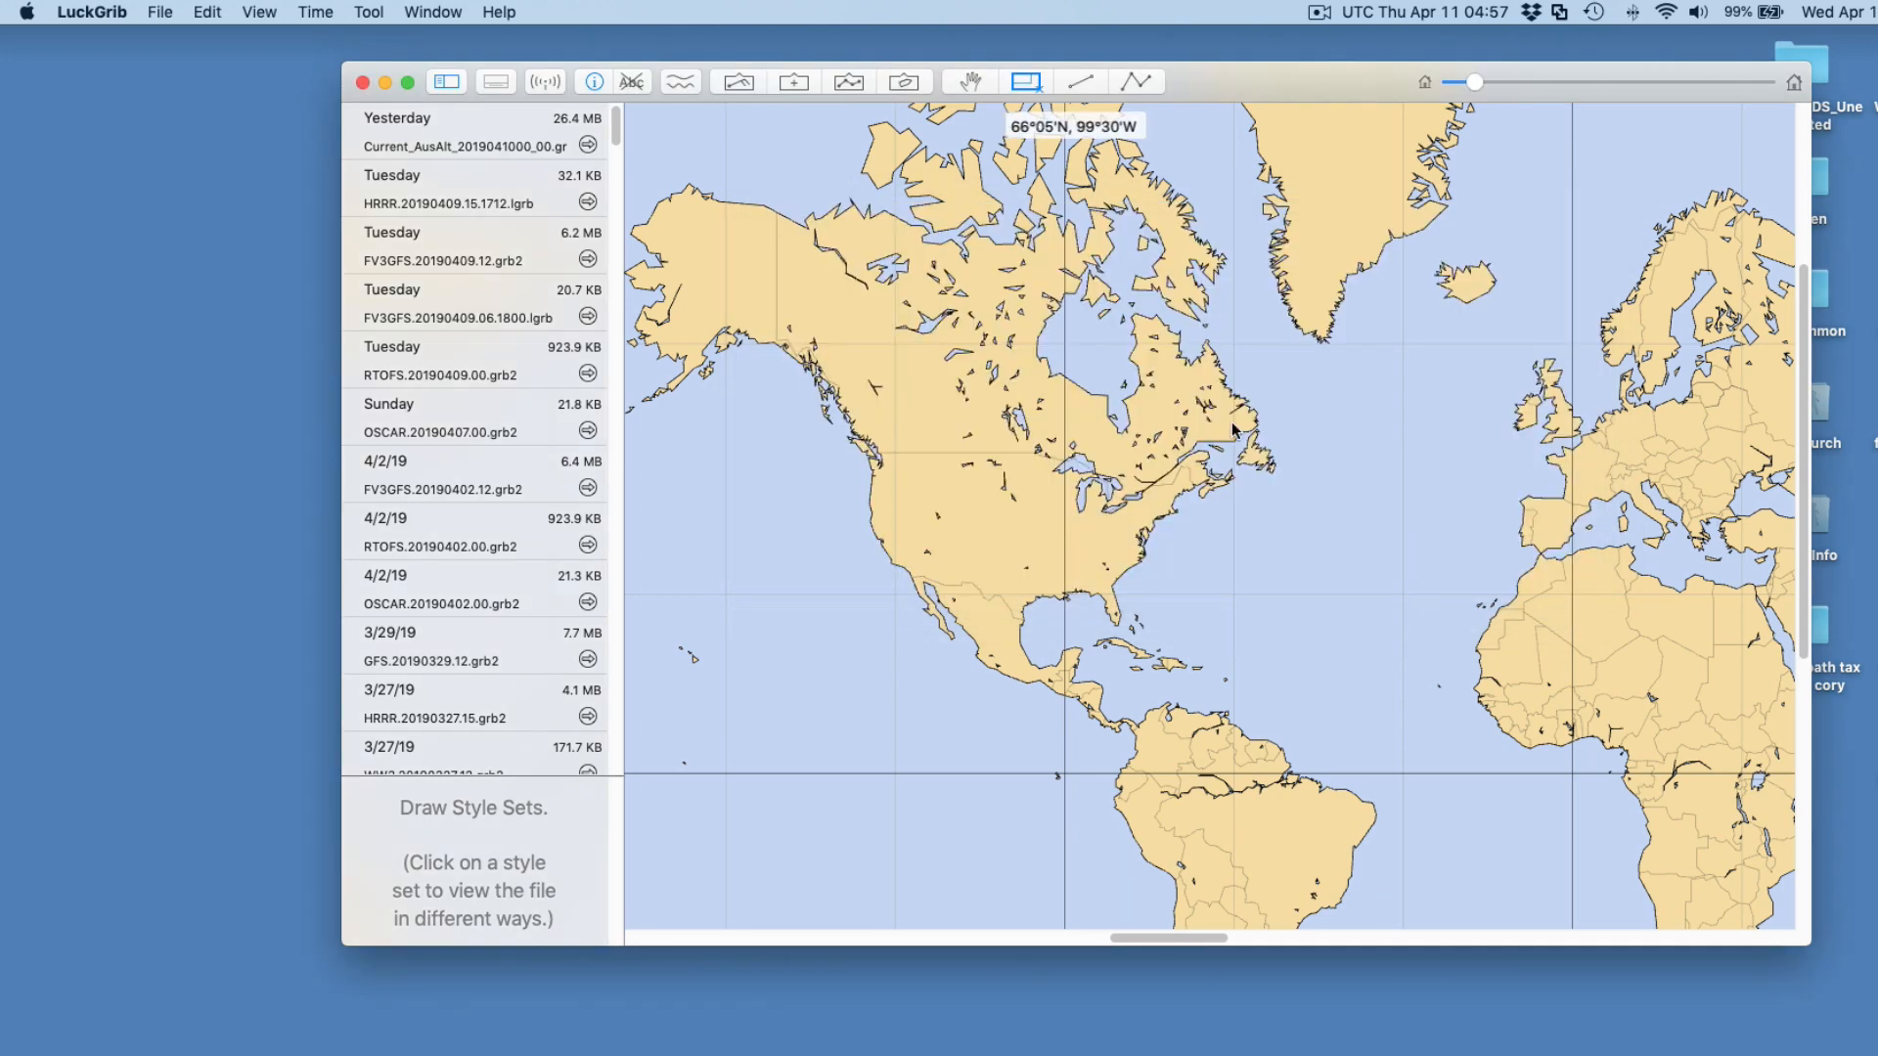
drag(1291, 72, 1370, 79)
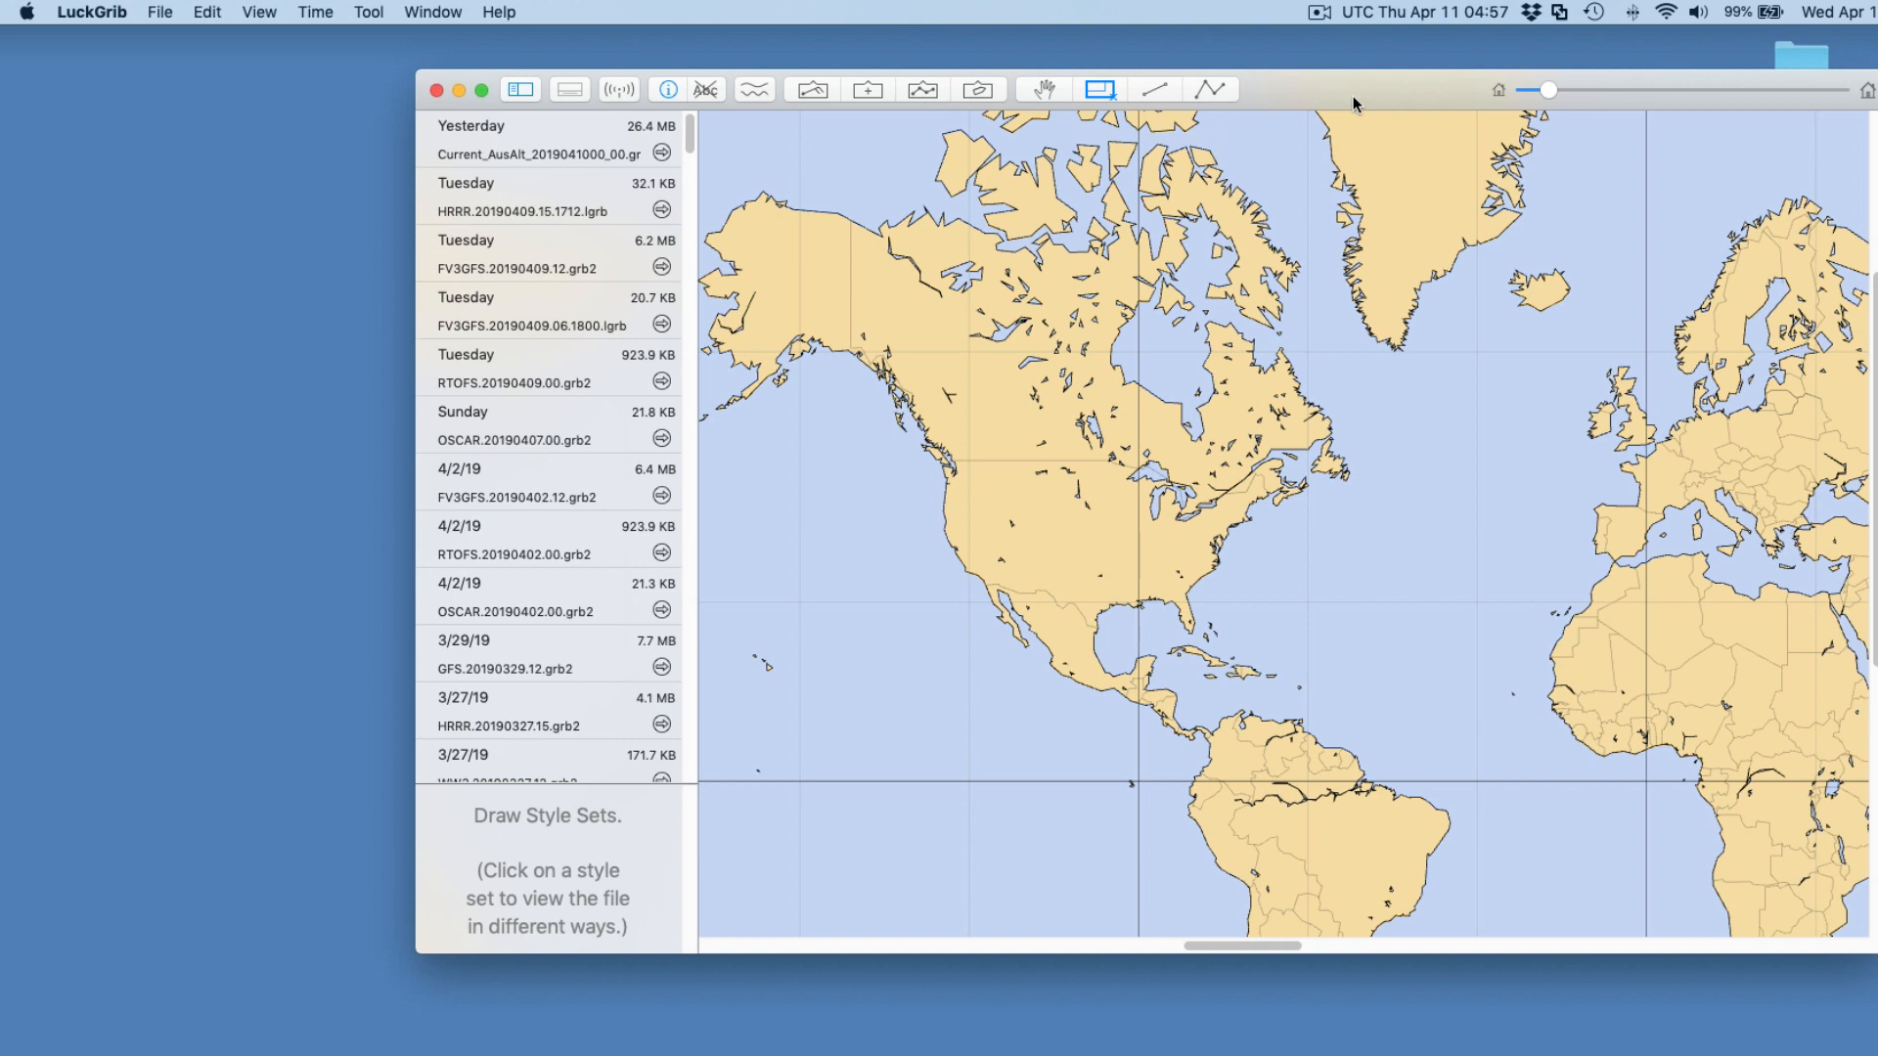
In Preferences > Download, select Email delivery with a 73 KB maximum file size
click(80, 12)
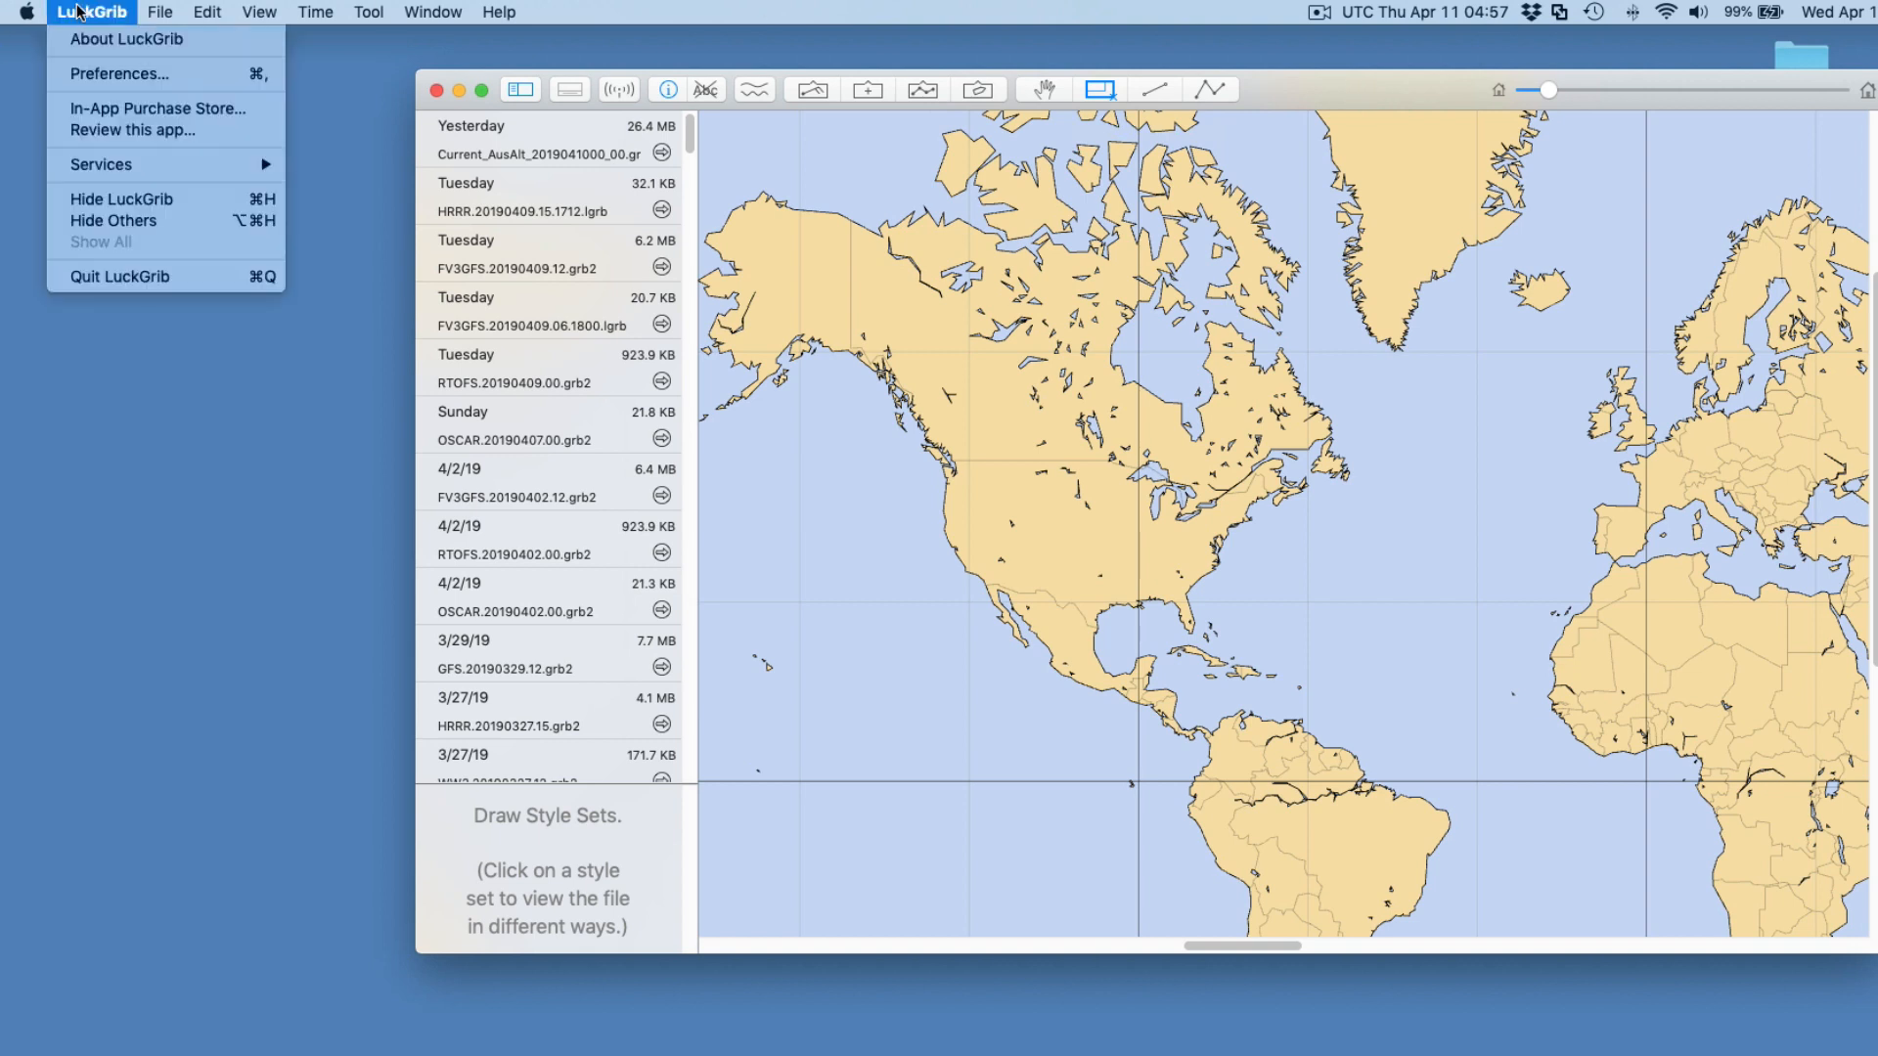
click(1316, 89)
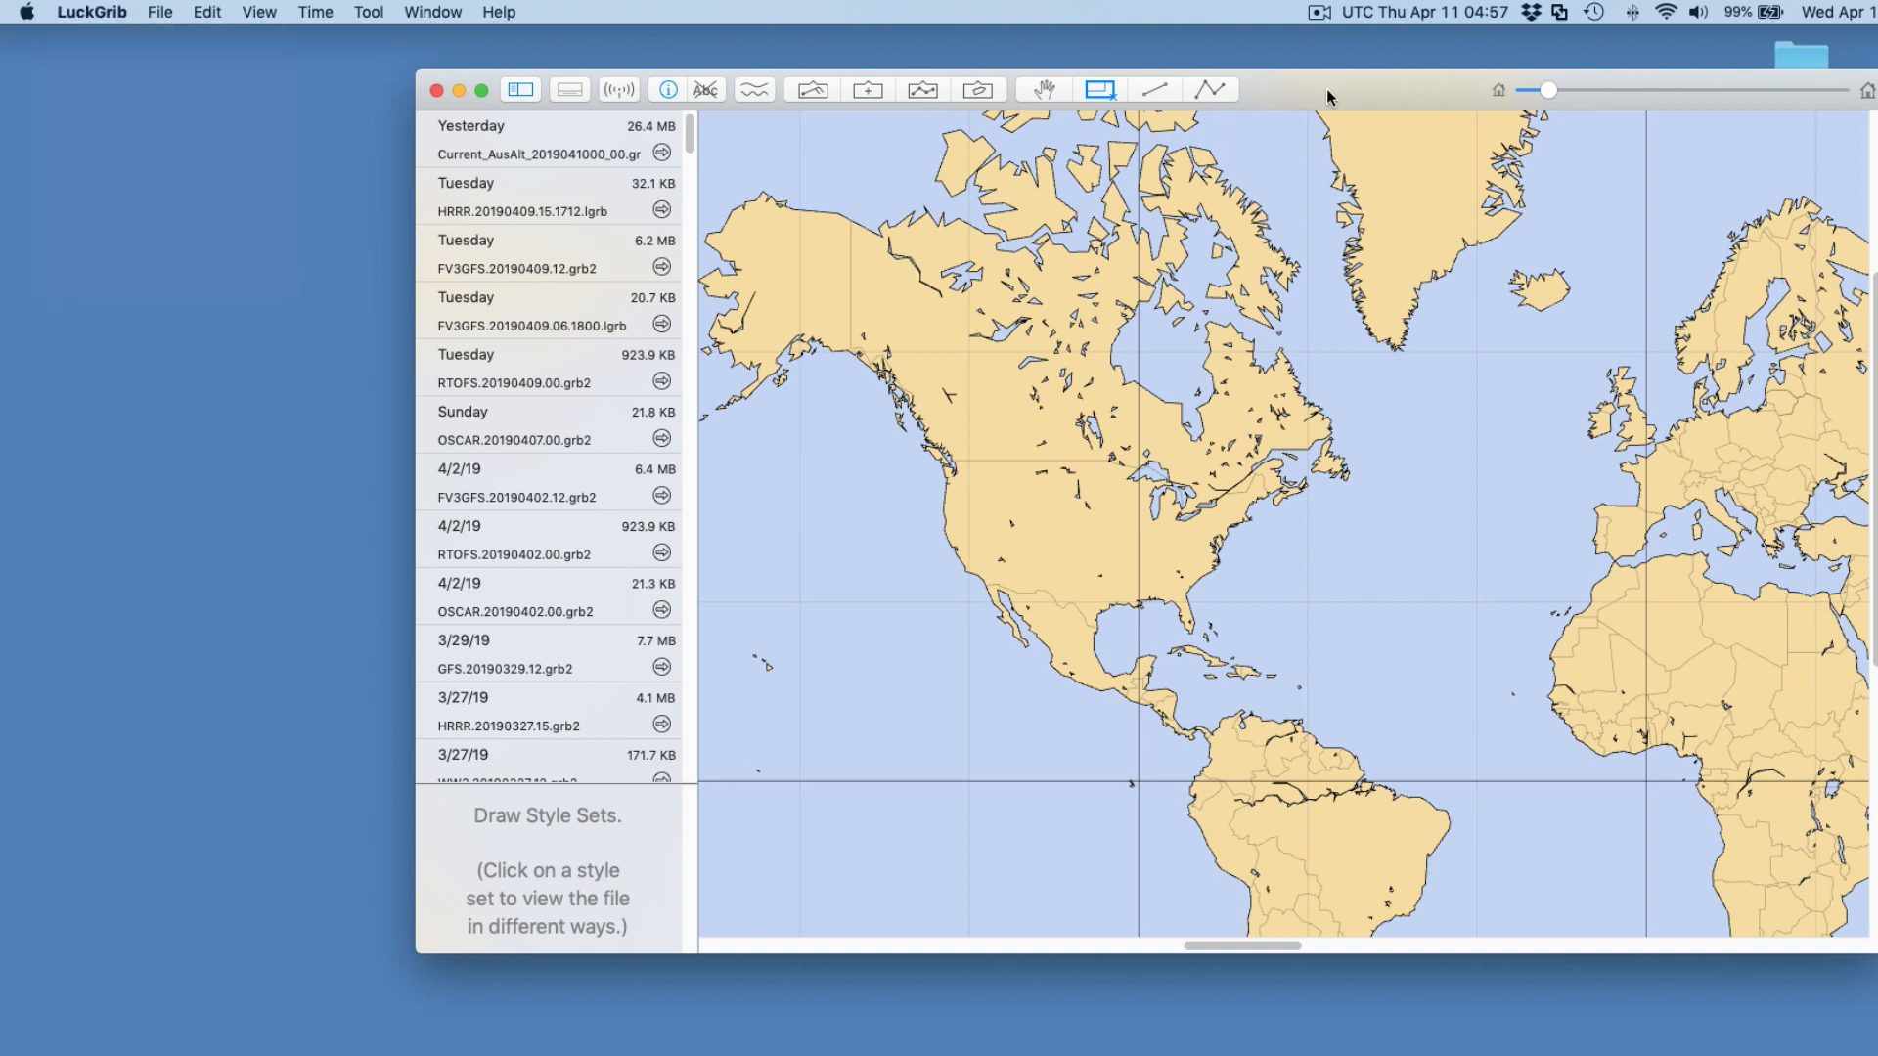
click(75, 8)
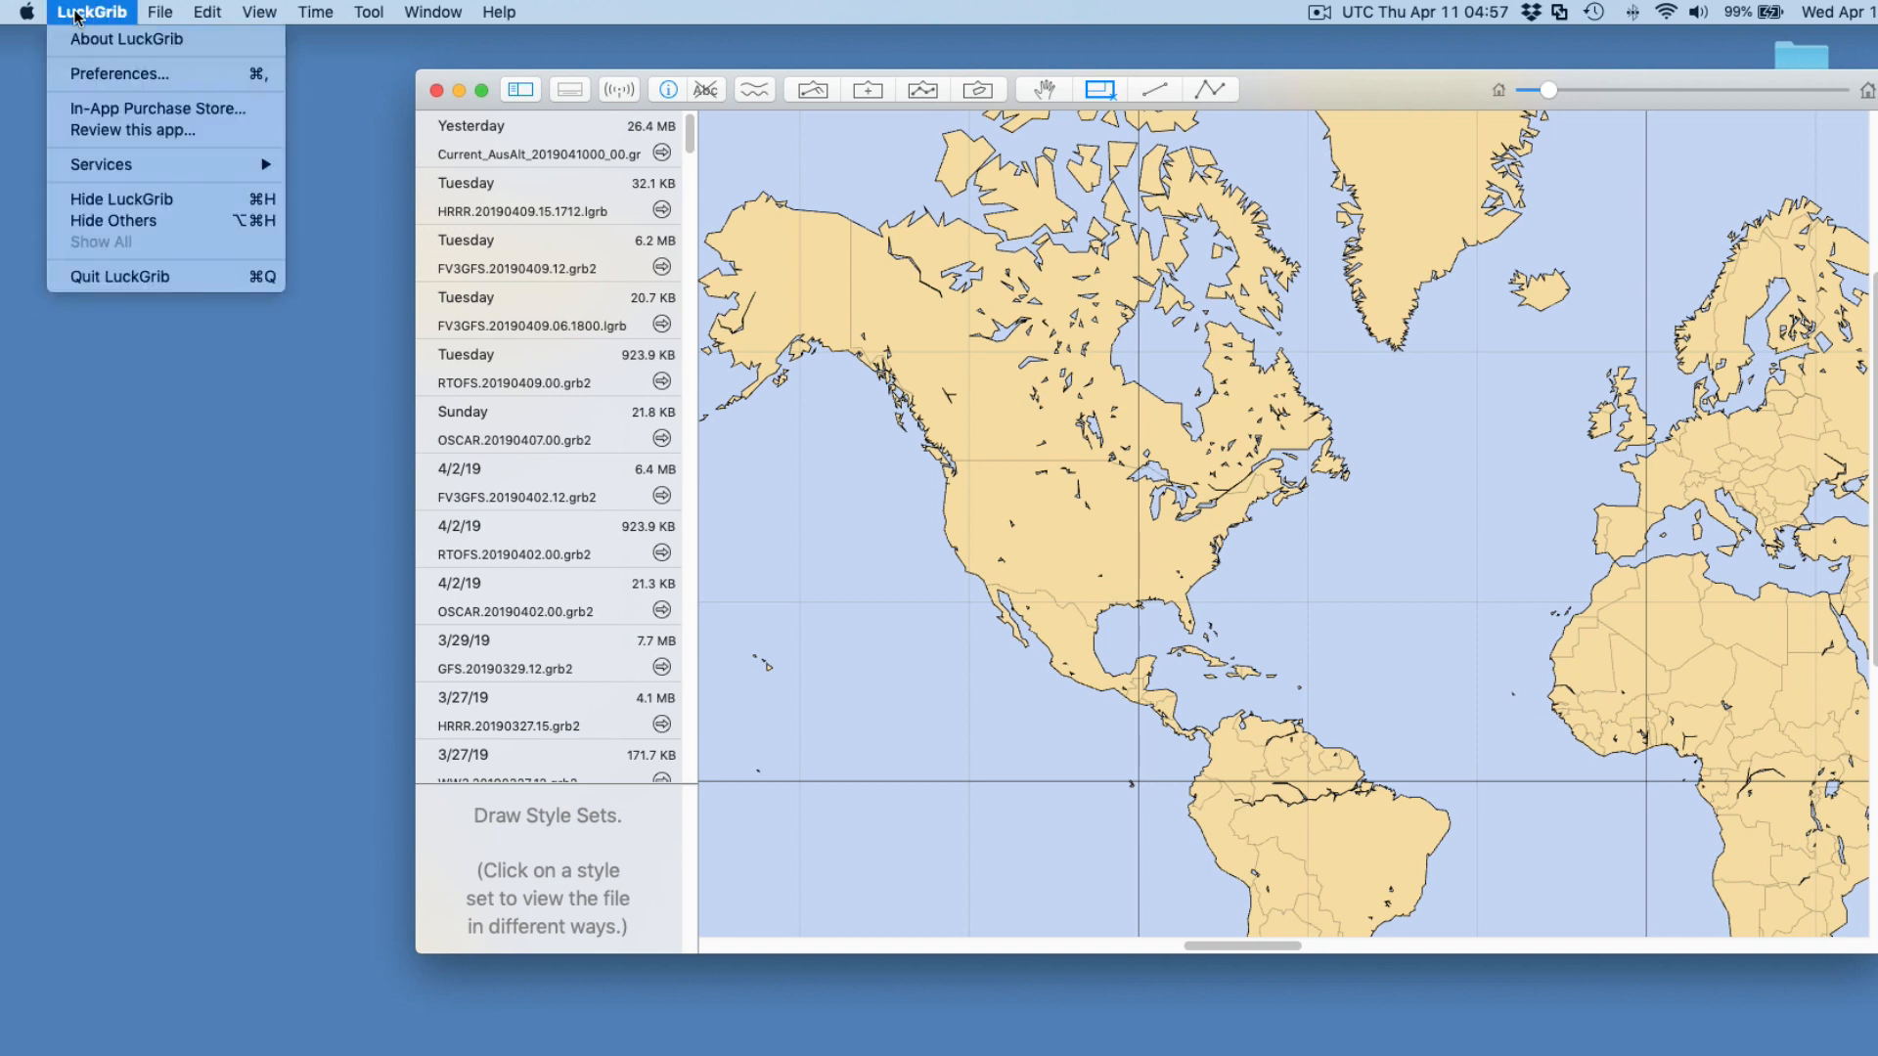
click(126, 73)
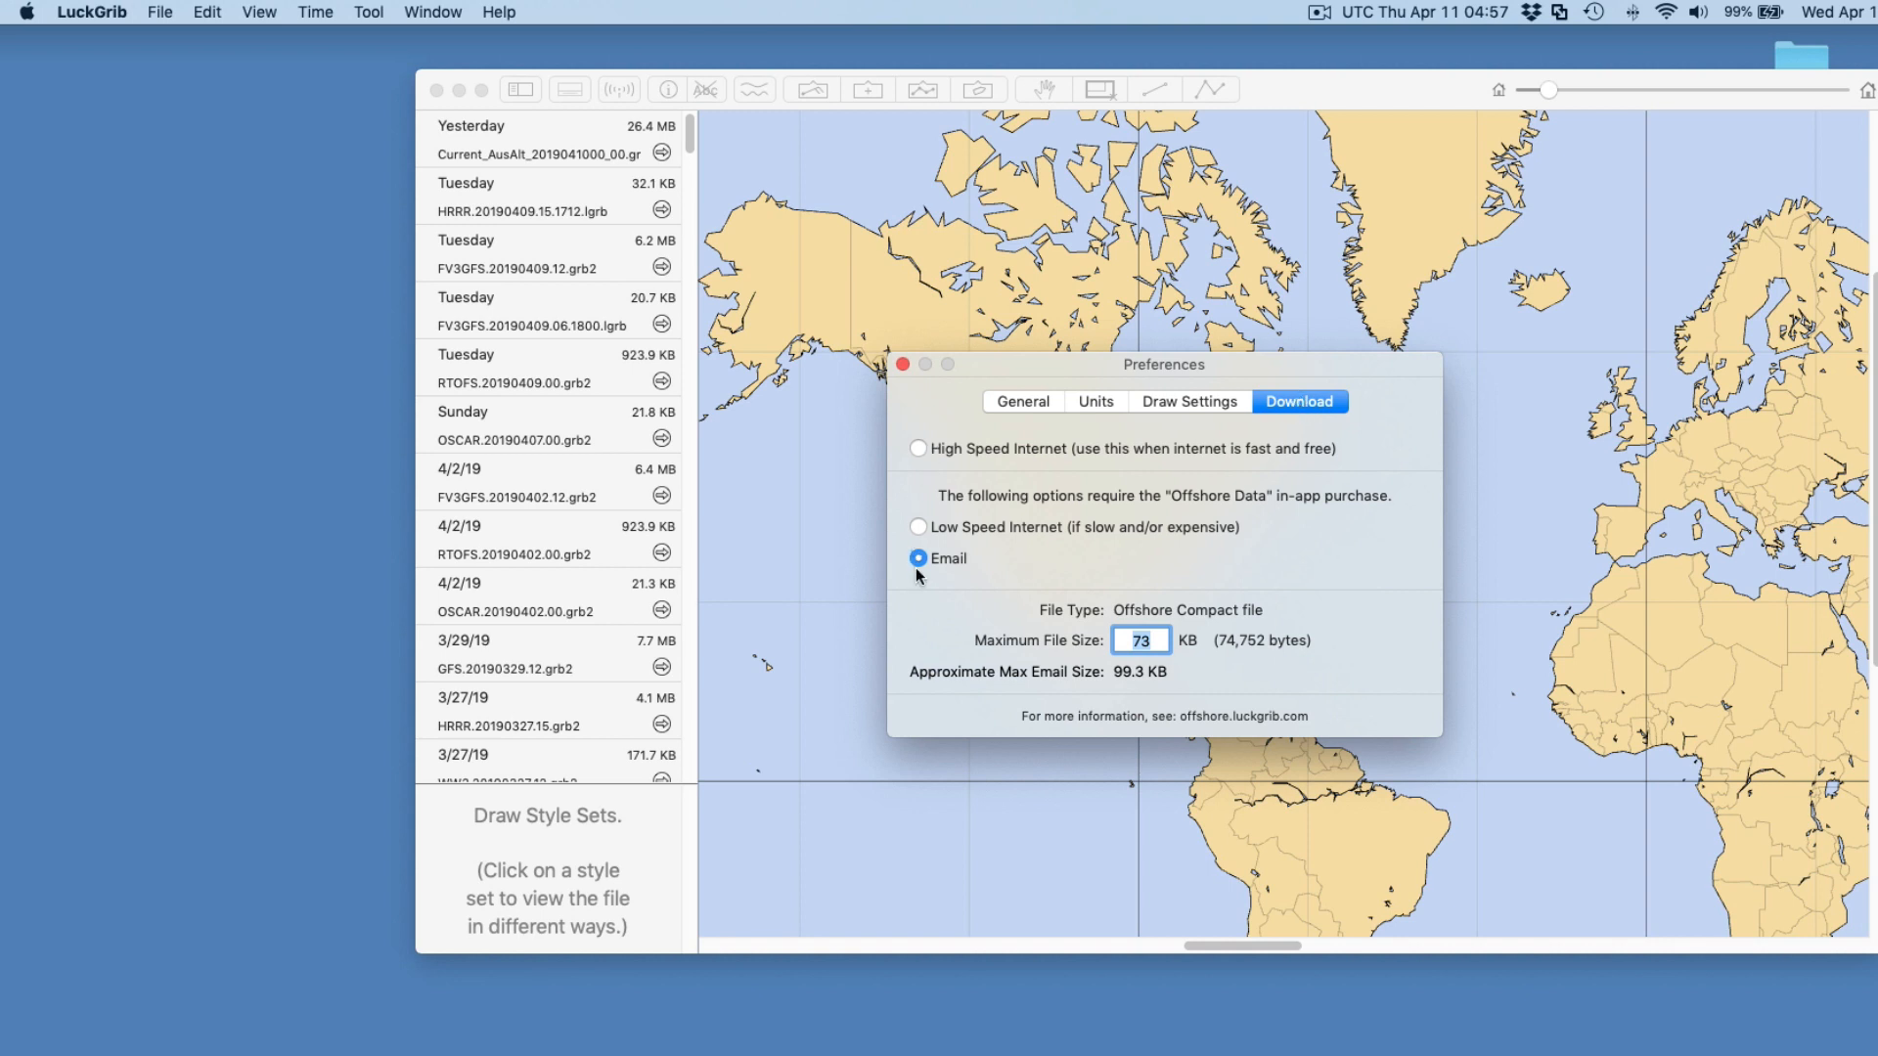
click(920, 449)
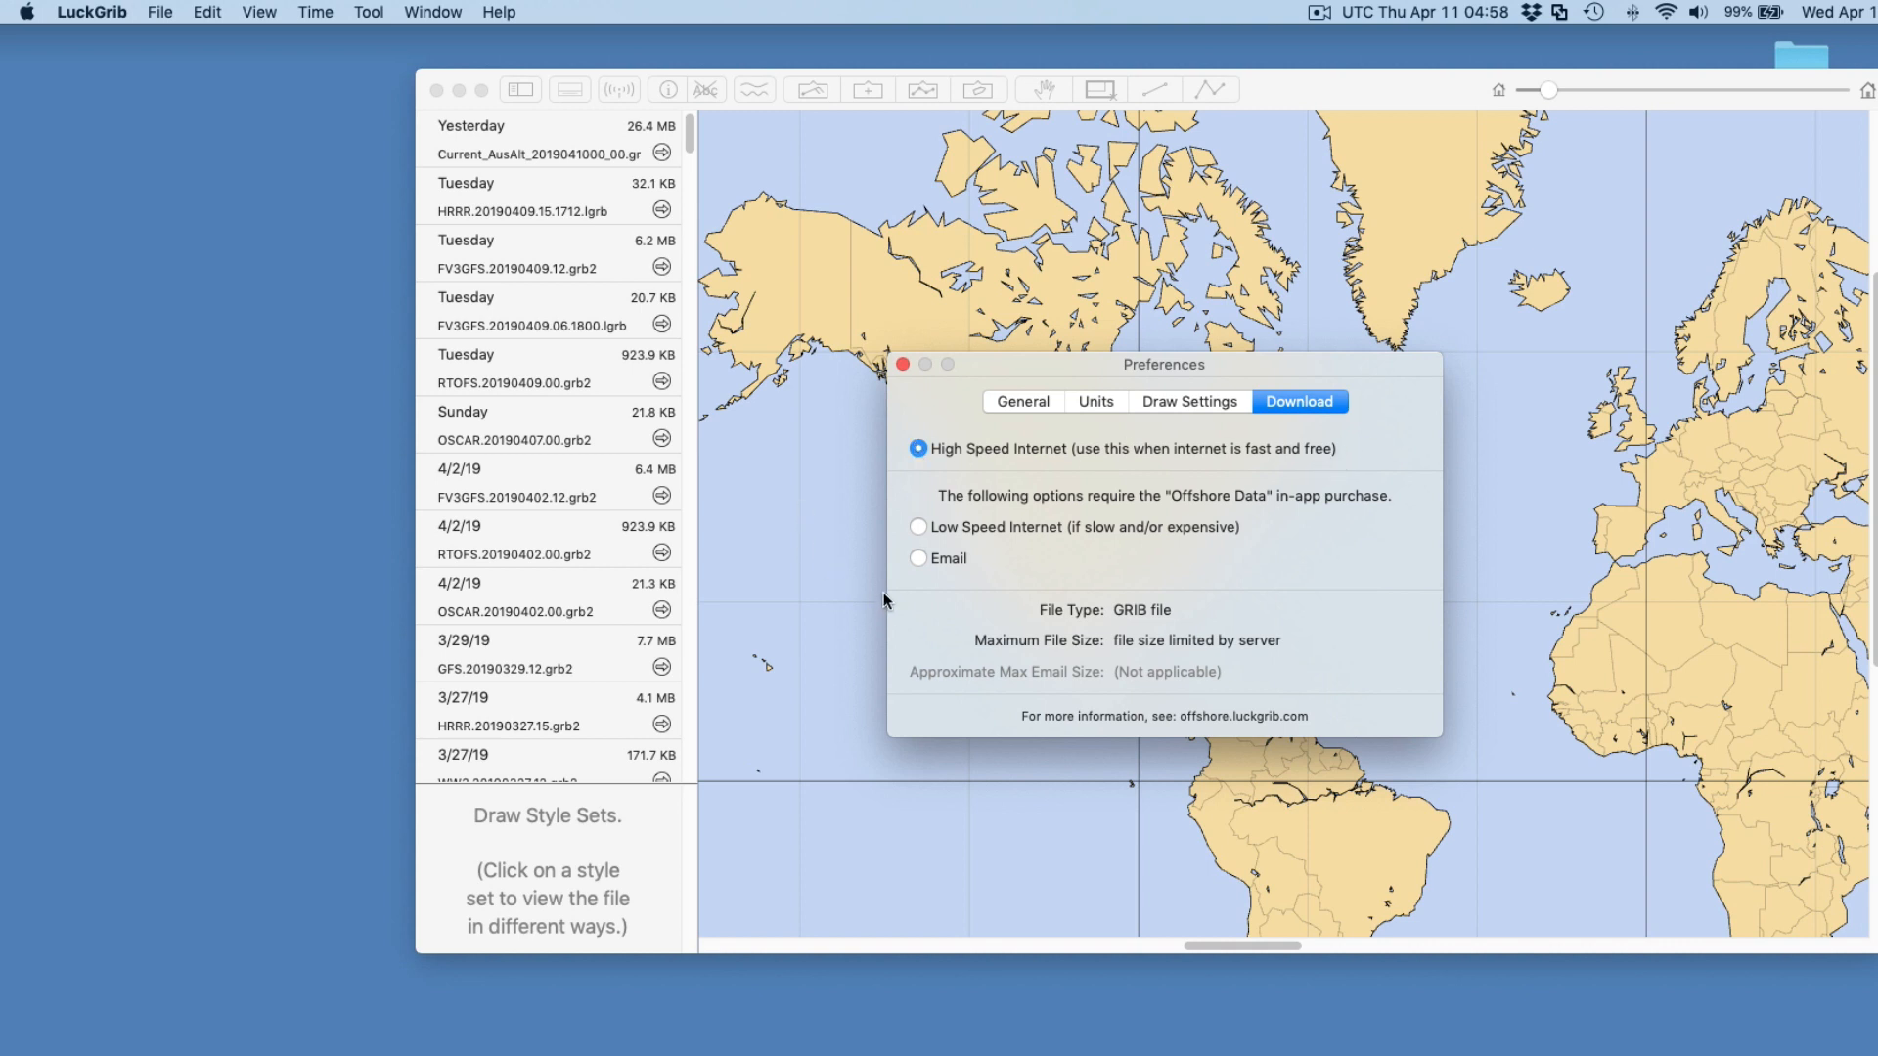
click(918, 557)
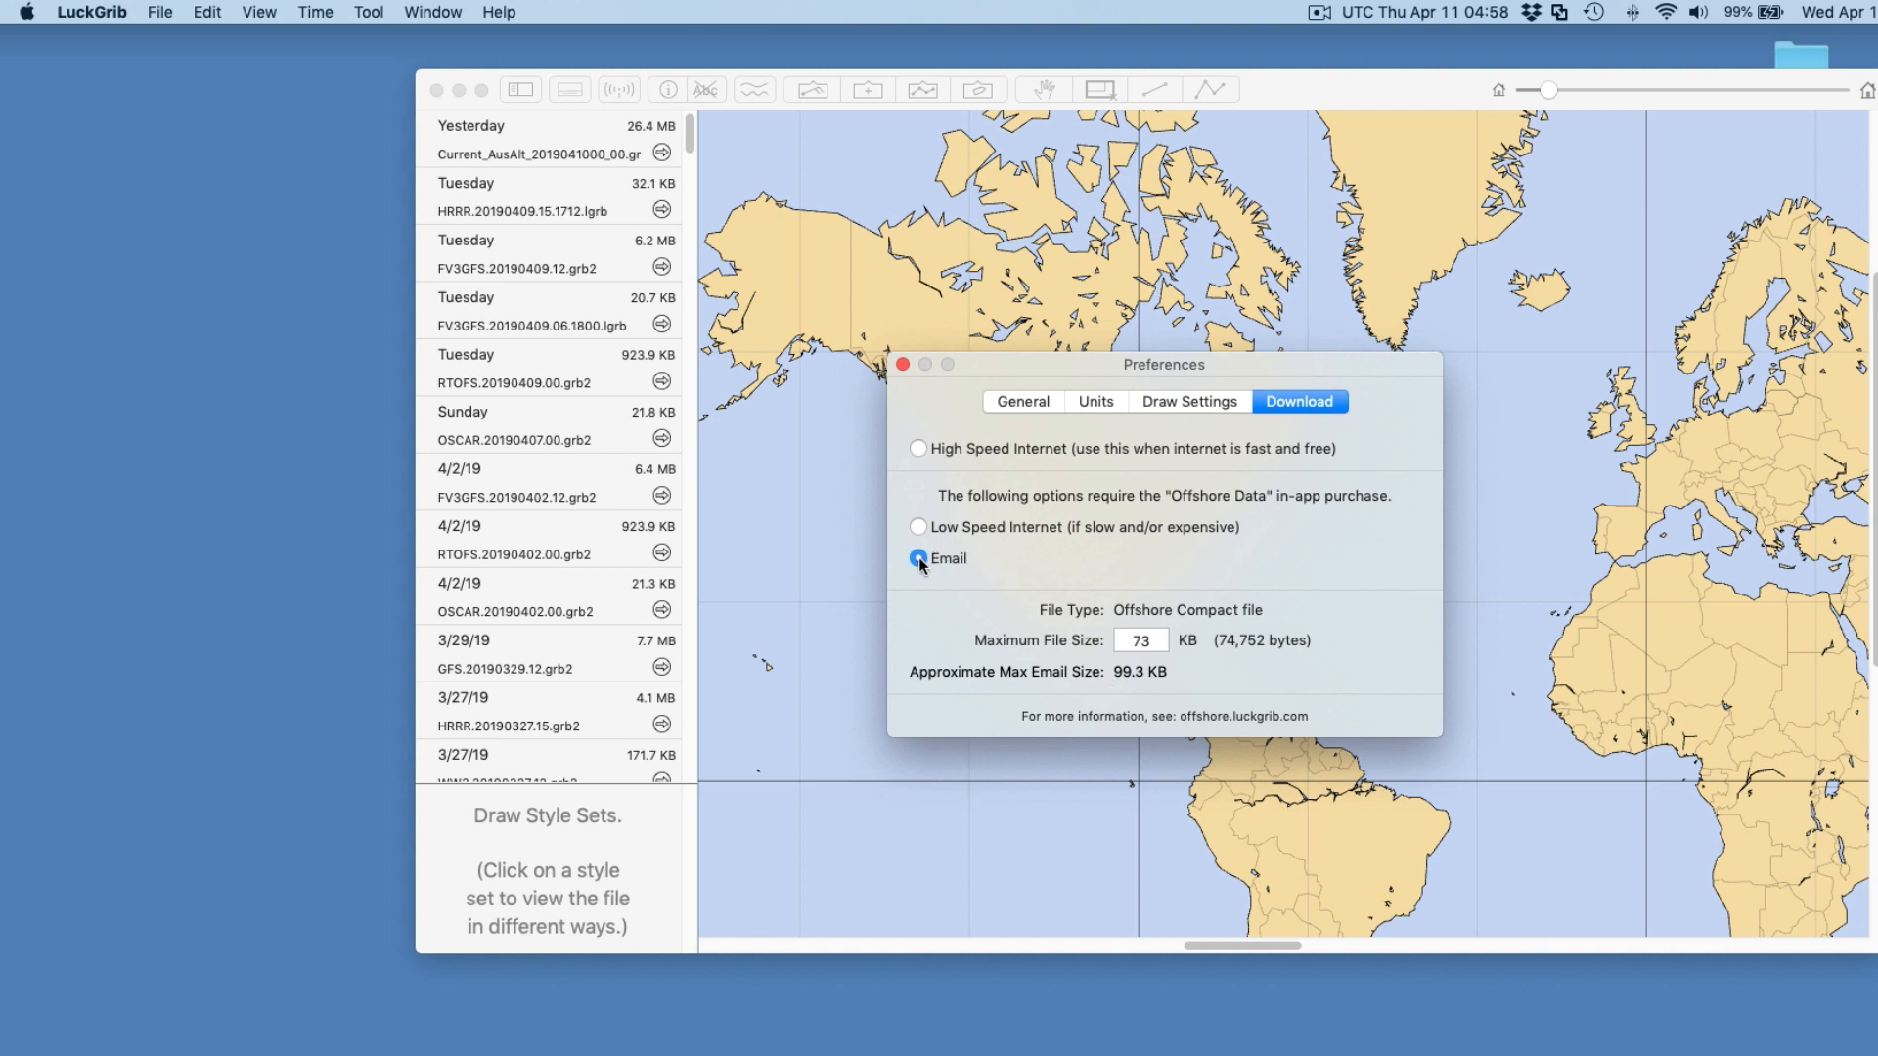
click(1312, 403)
Close Preferences and draw a roughly 930 × 810 nm region over Uruguay and the Atlantic
click(902, 364)
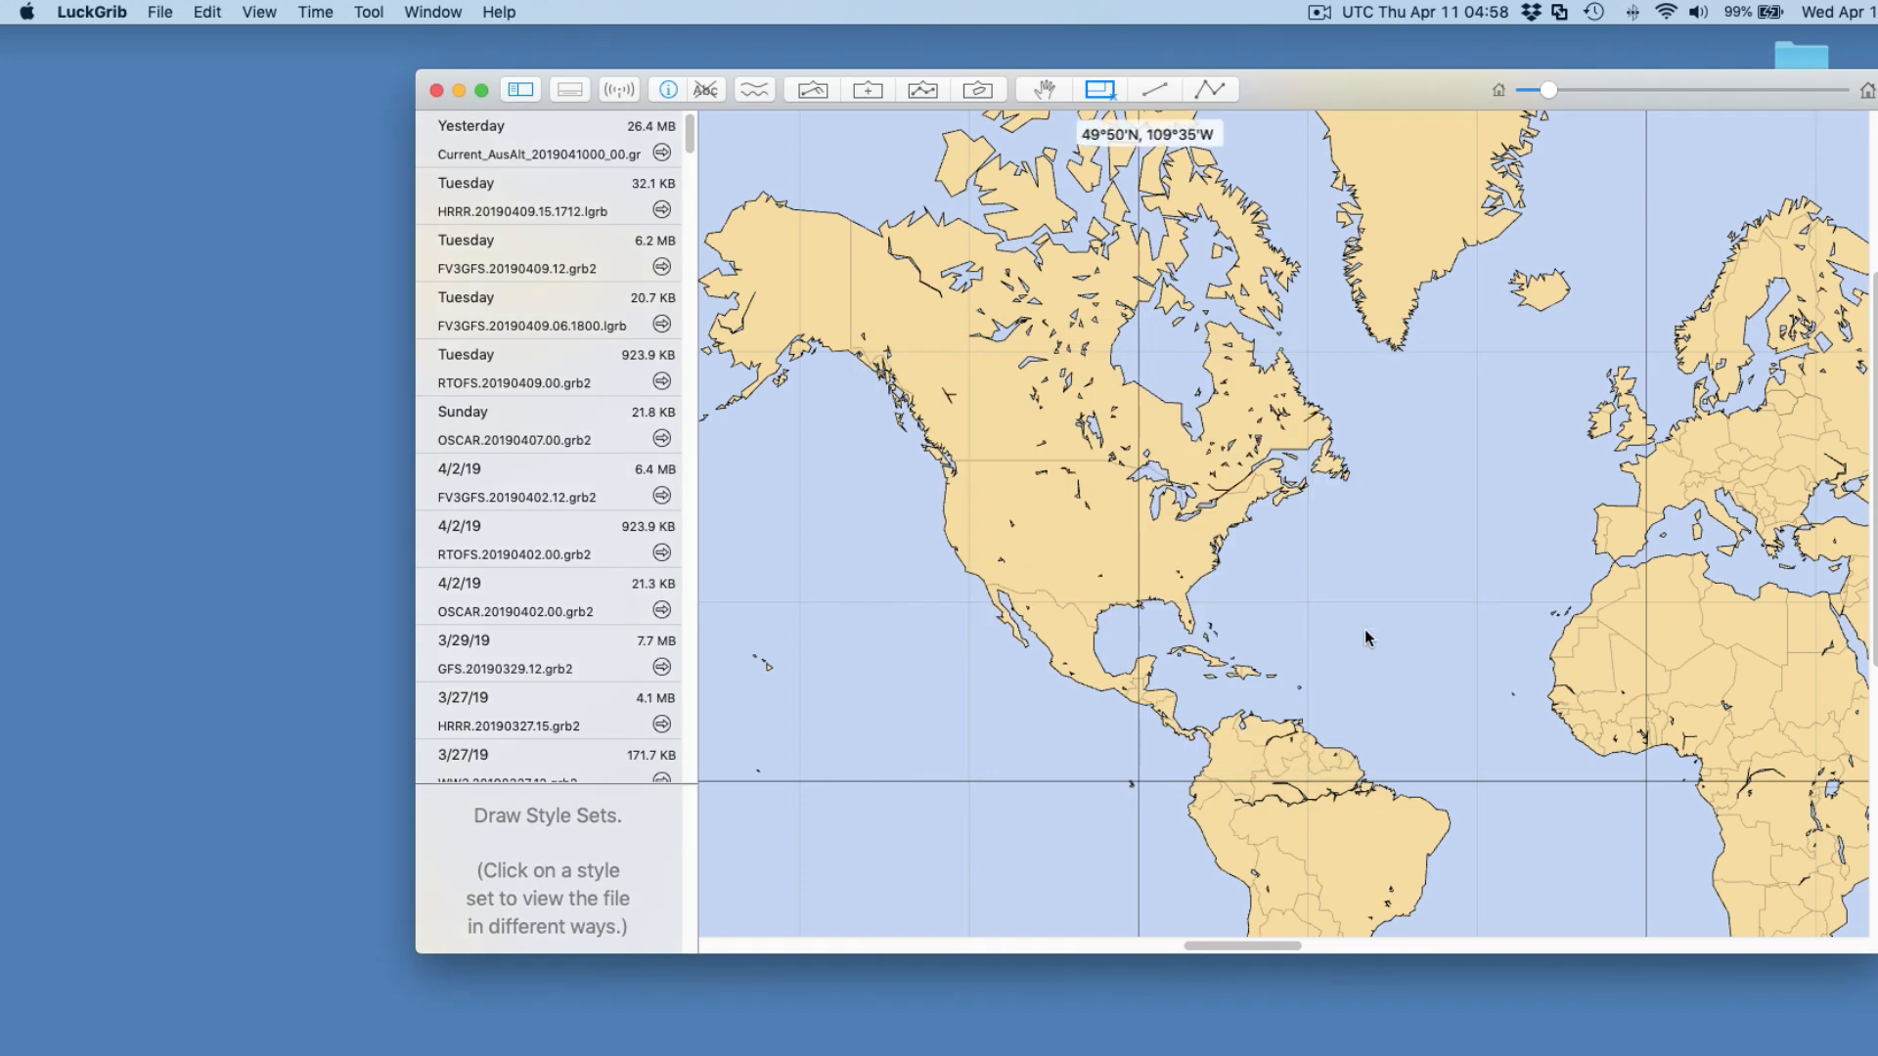
drag(1282, 636, 1116, 292)
drag(1476, 738, 1500, 613)
scroll(1260, 554, up, 3)
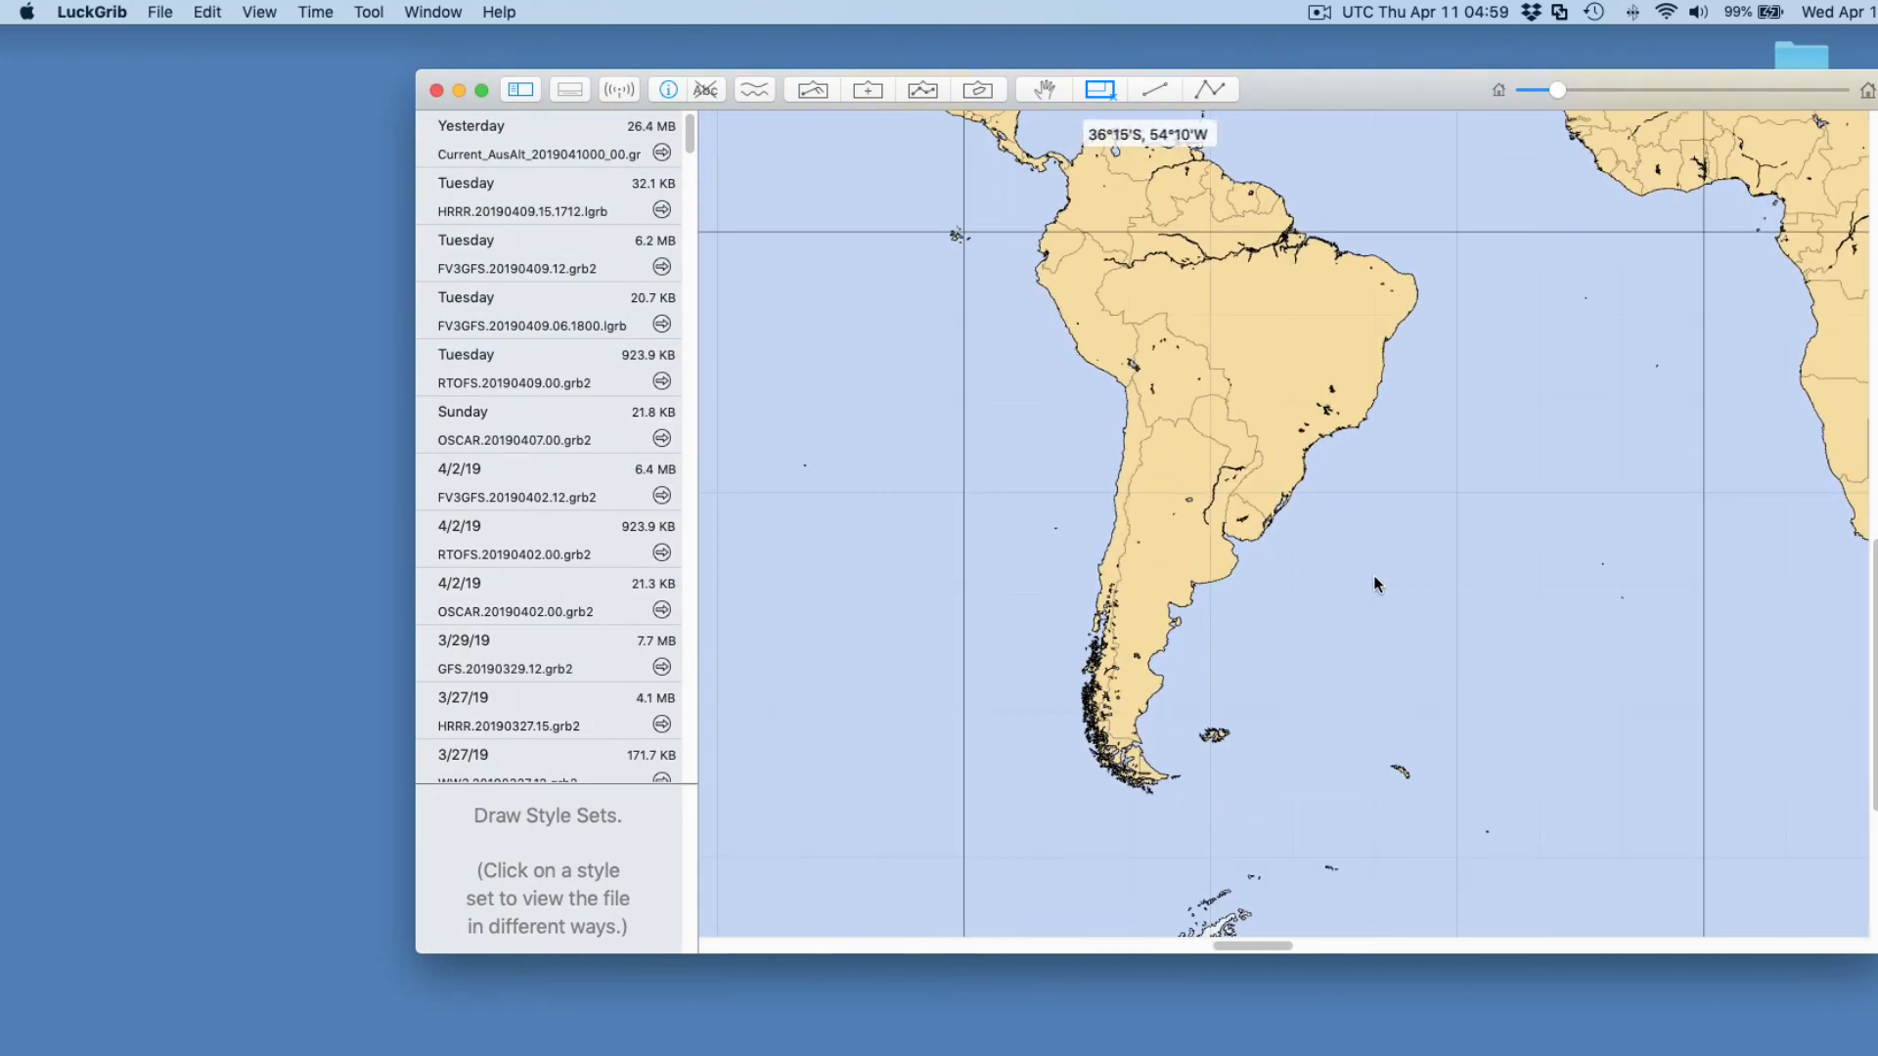
scroll(1375, 584, up, 2)
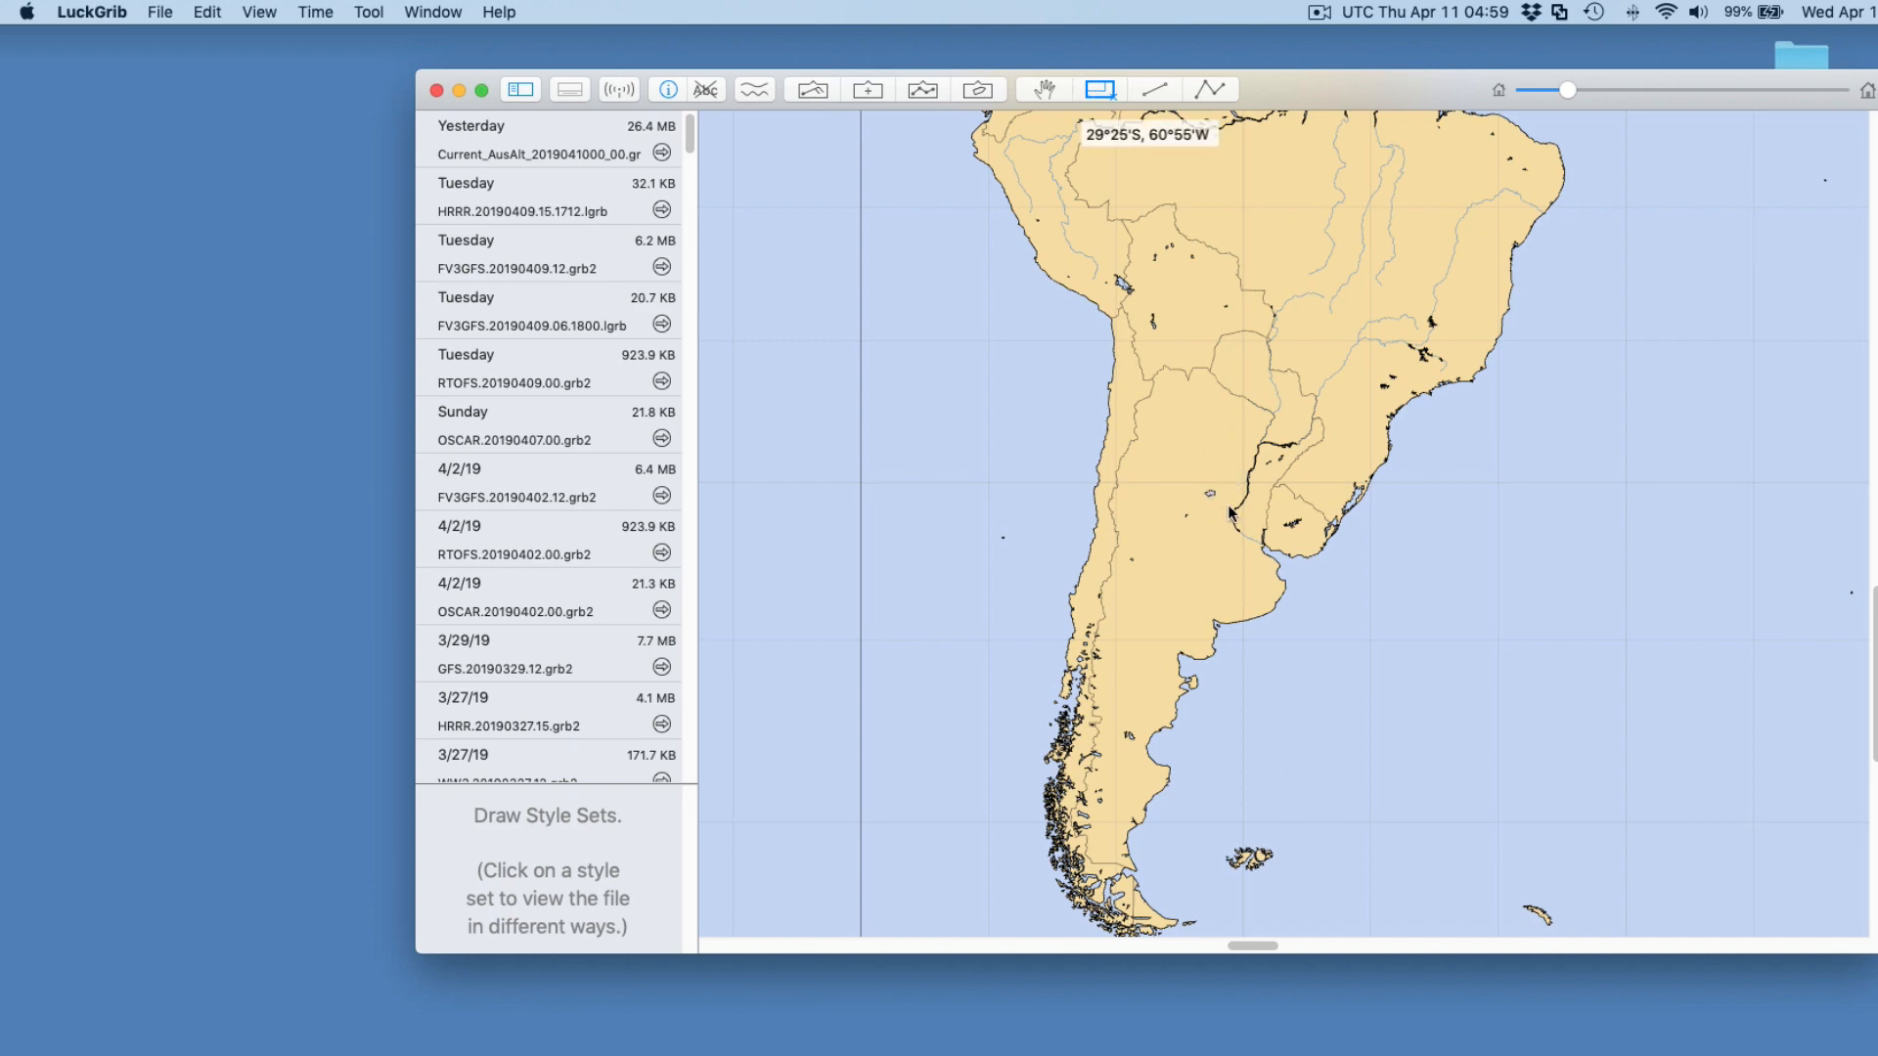
drag(1362, 86, 1409, 110)
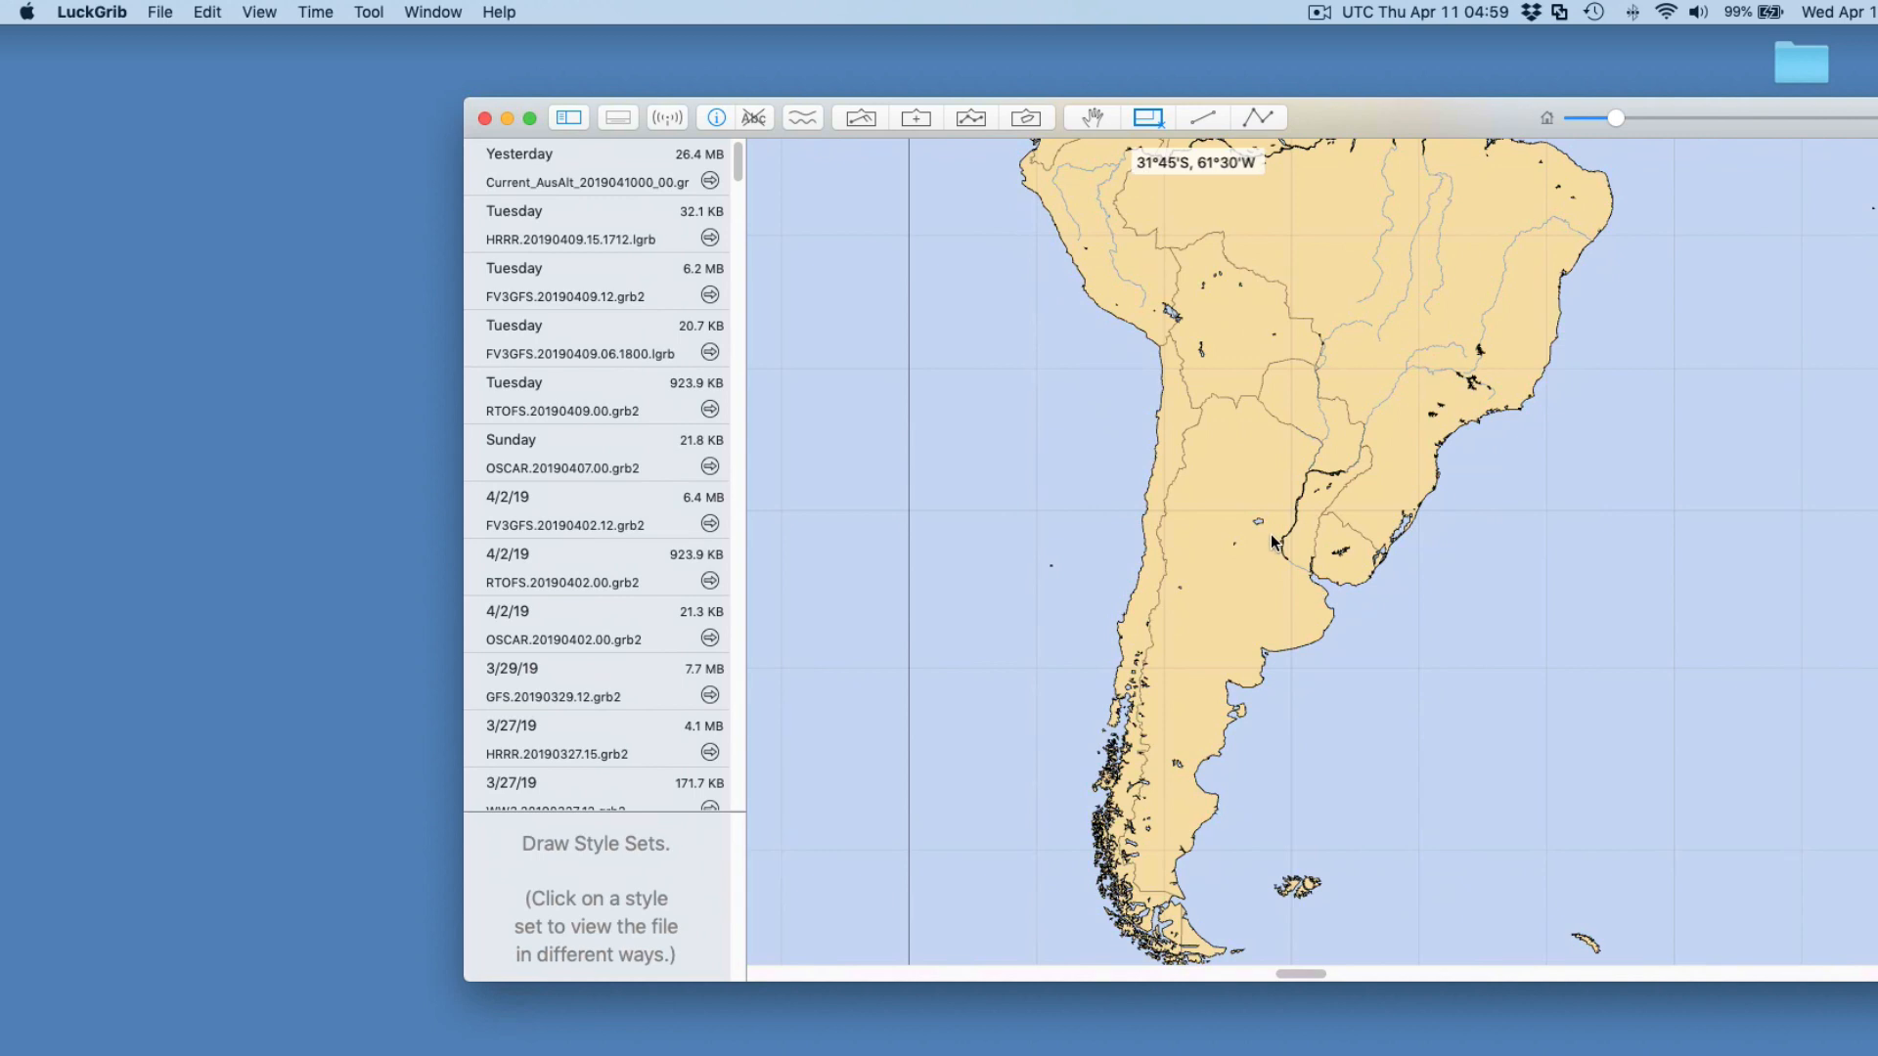
drag(1265, 520, 1495, 741)
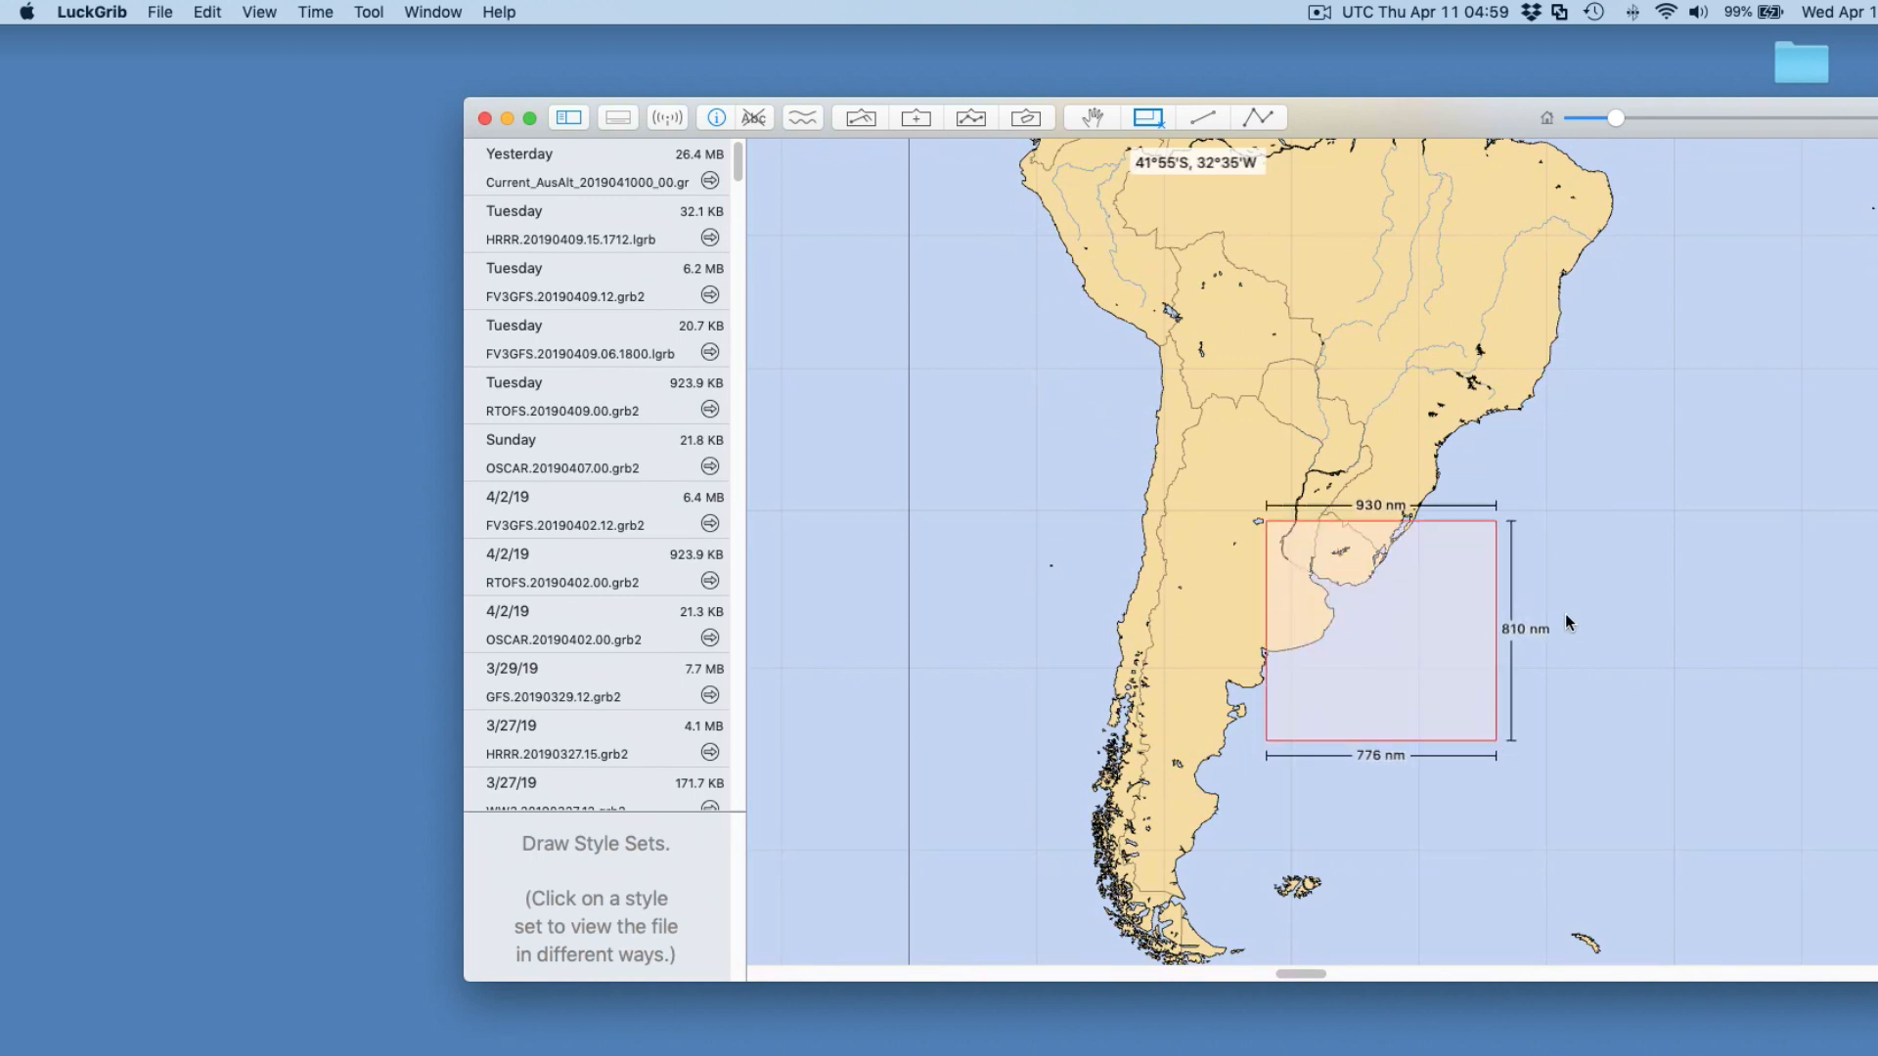
click(663, 117)
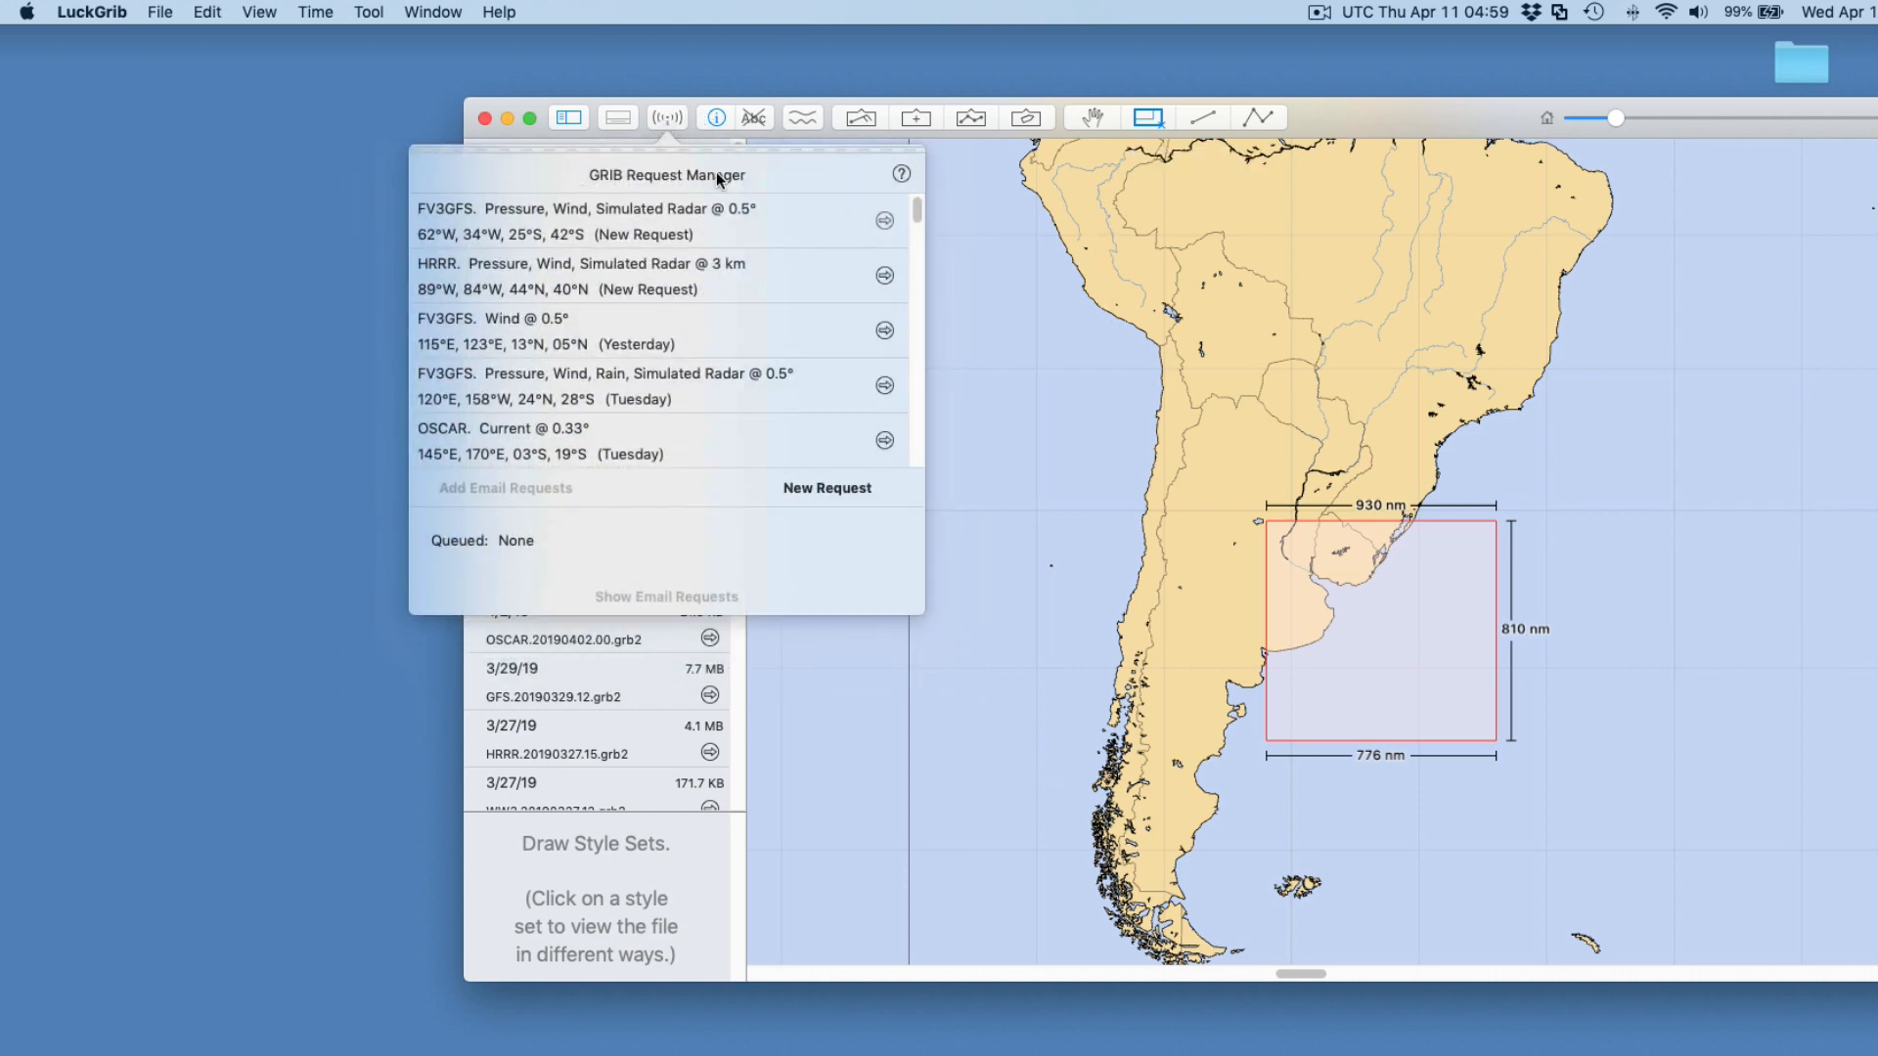
Create a new GFS NextGen request with Pressure, Wind and Composite reflectivity parameters ticked
click(838, 488)
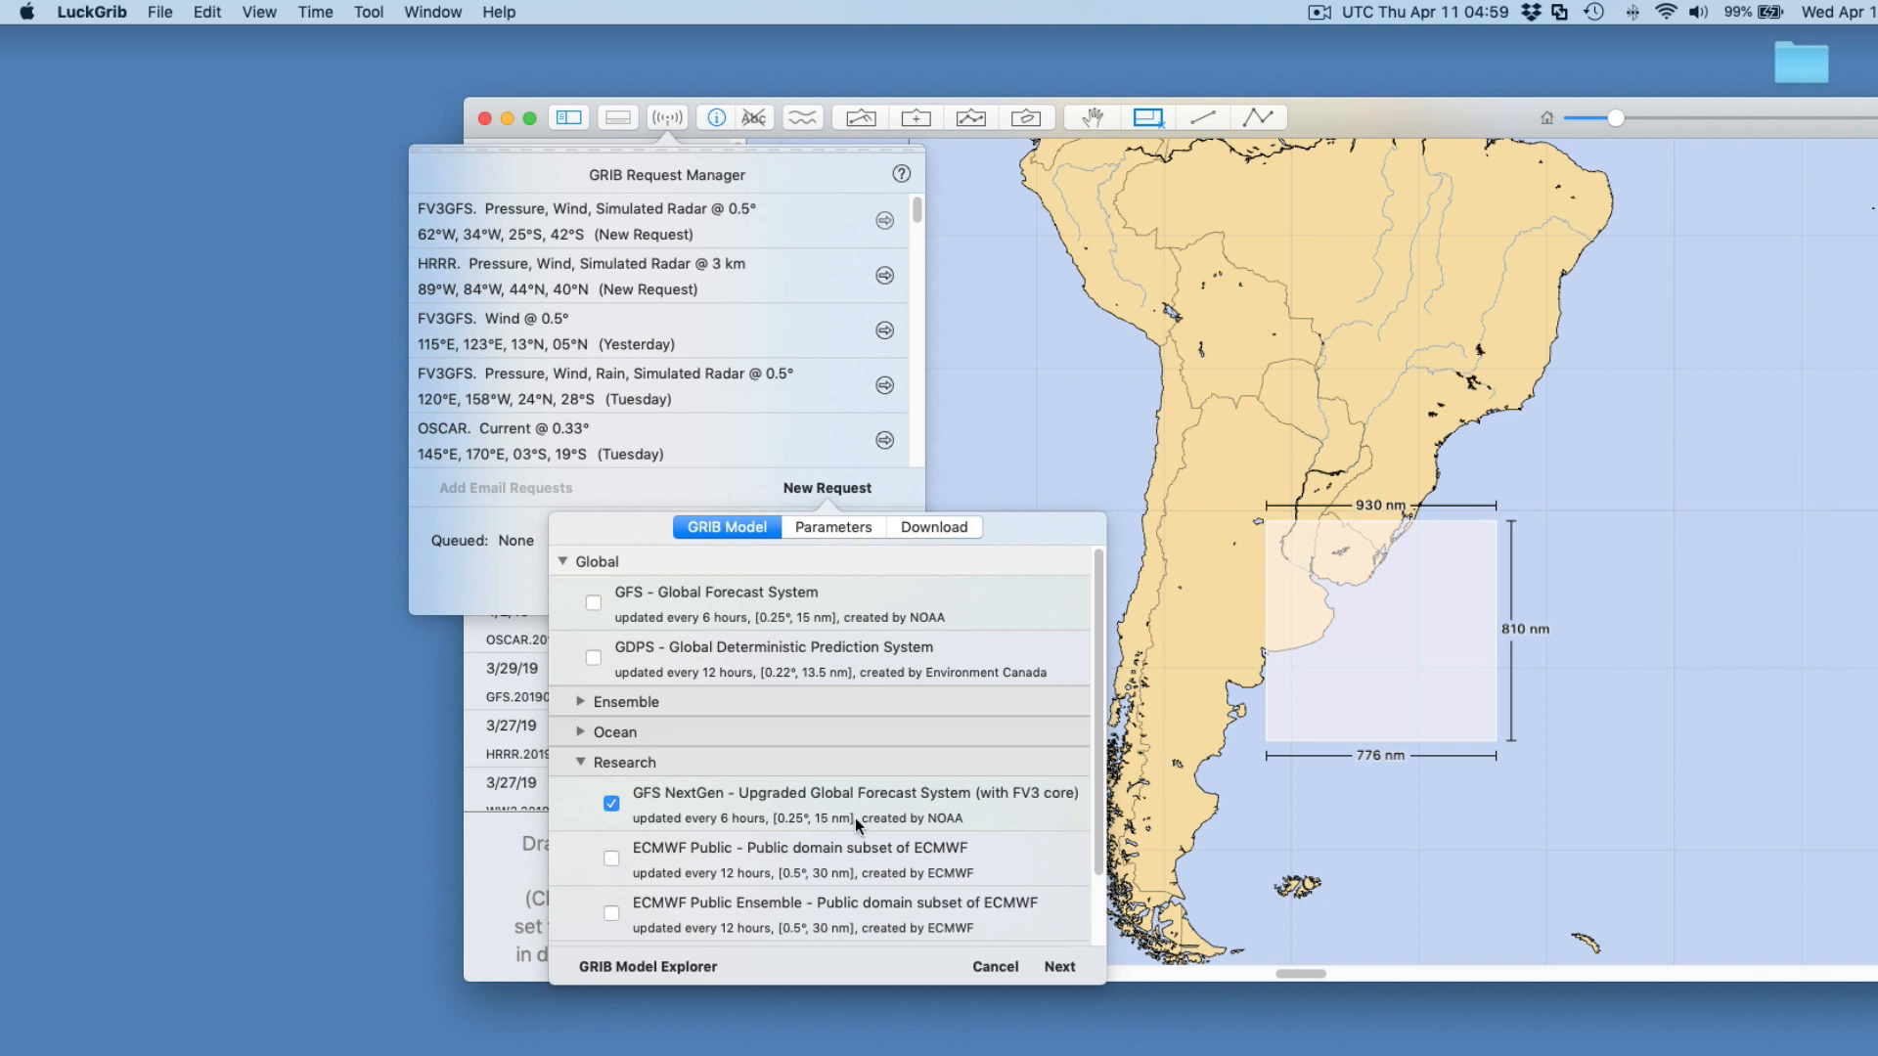
scroll(1100, 841, down, 2)
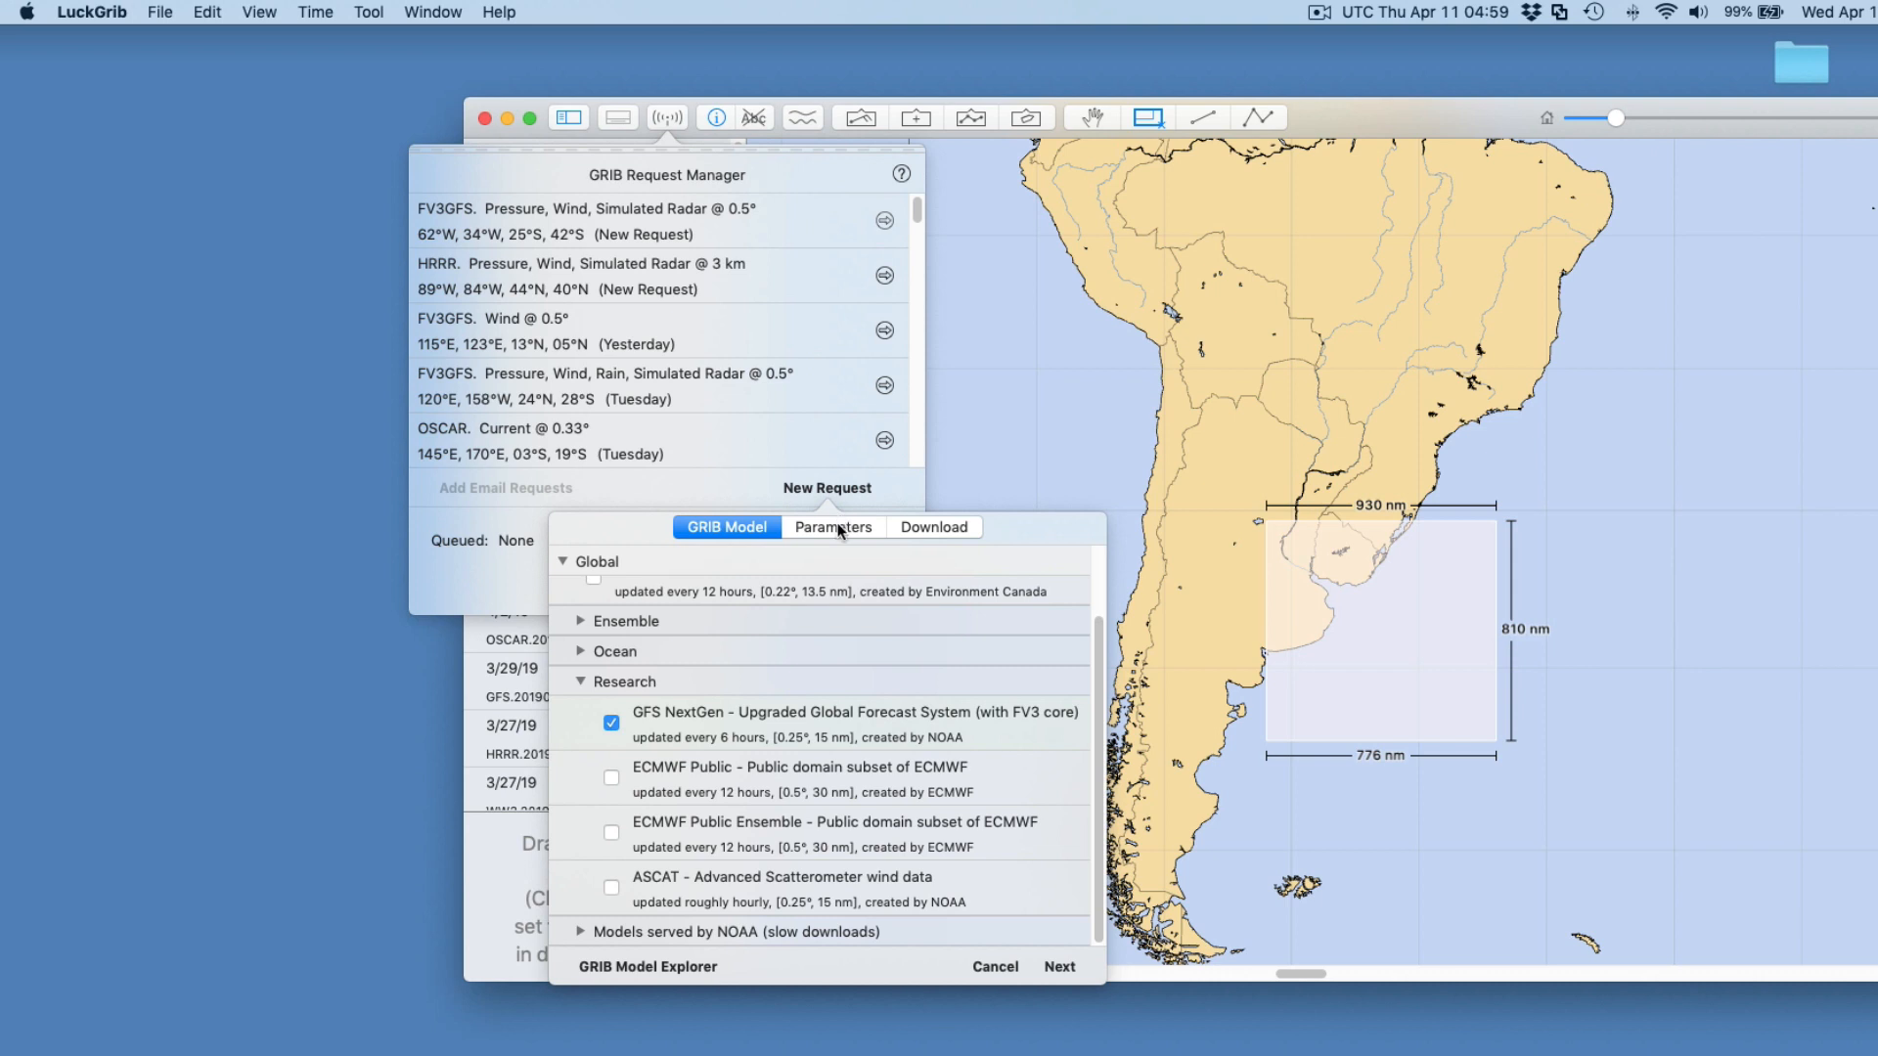
click(838, 527)
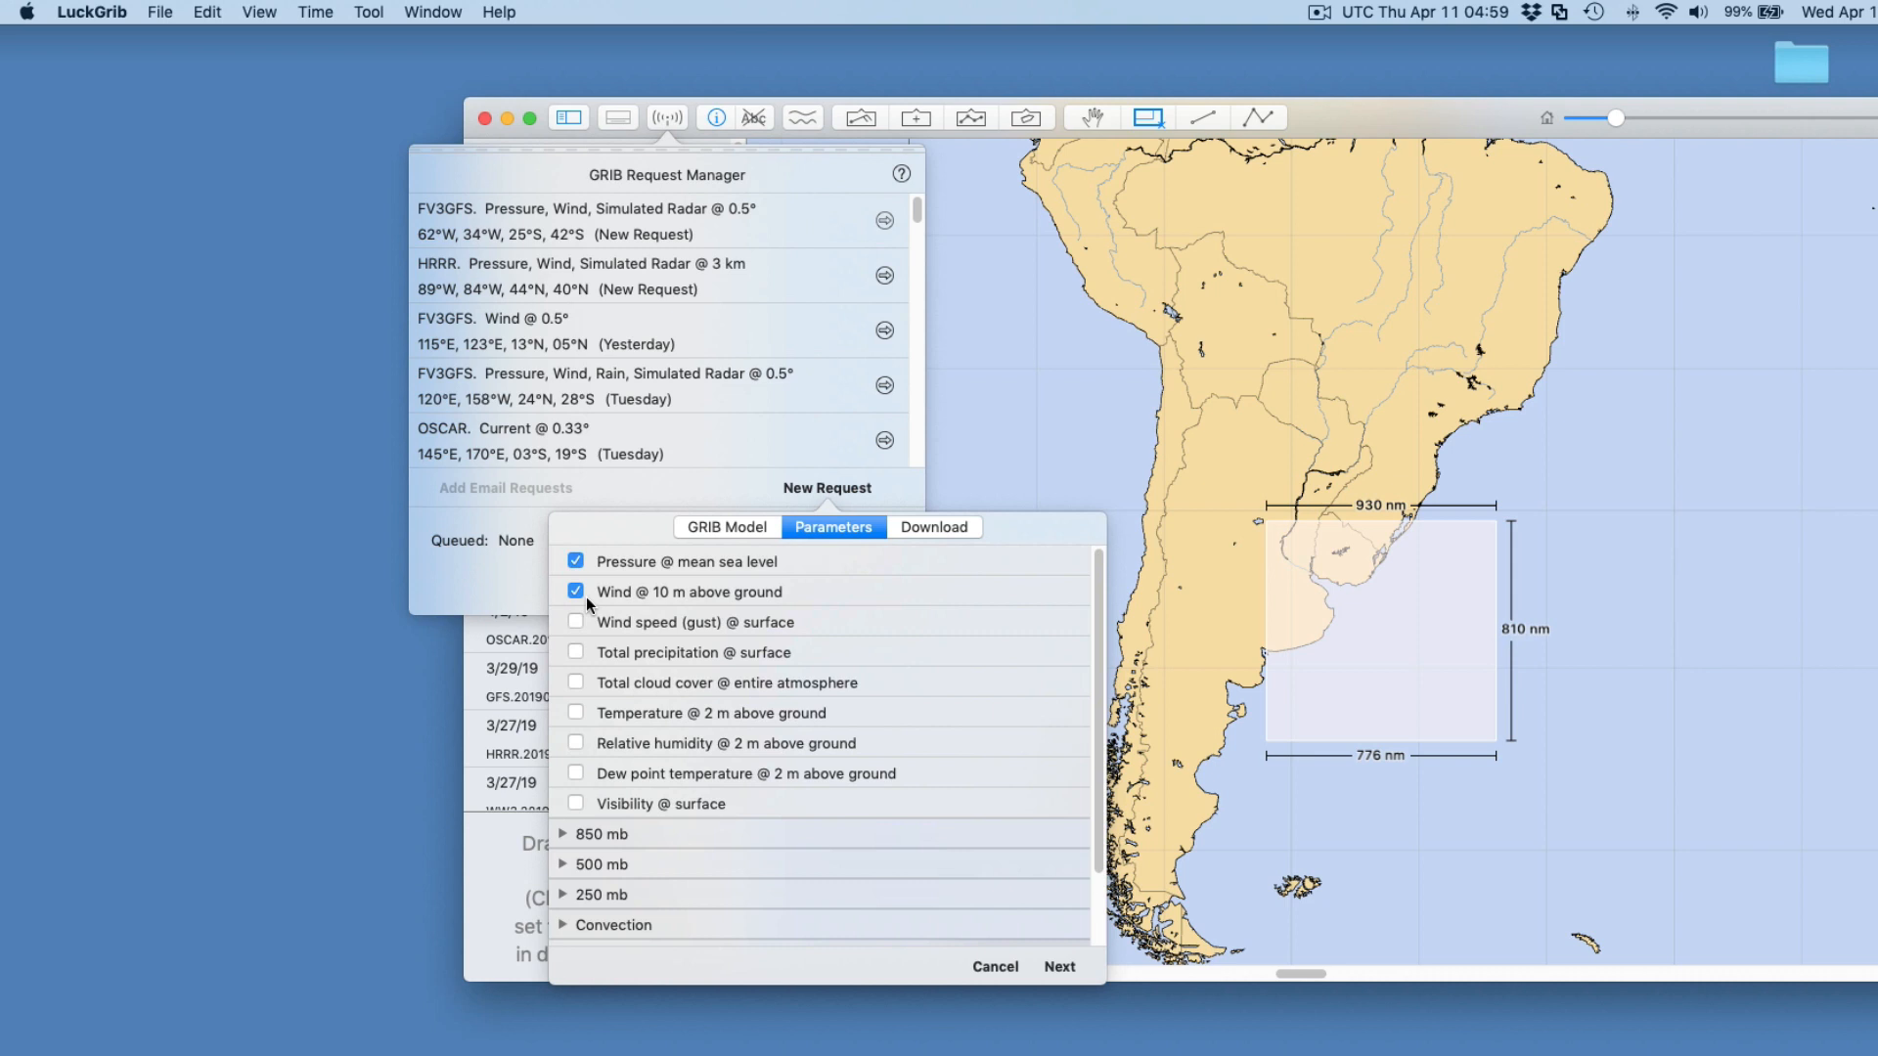
scroll(830, 746, down, 3)
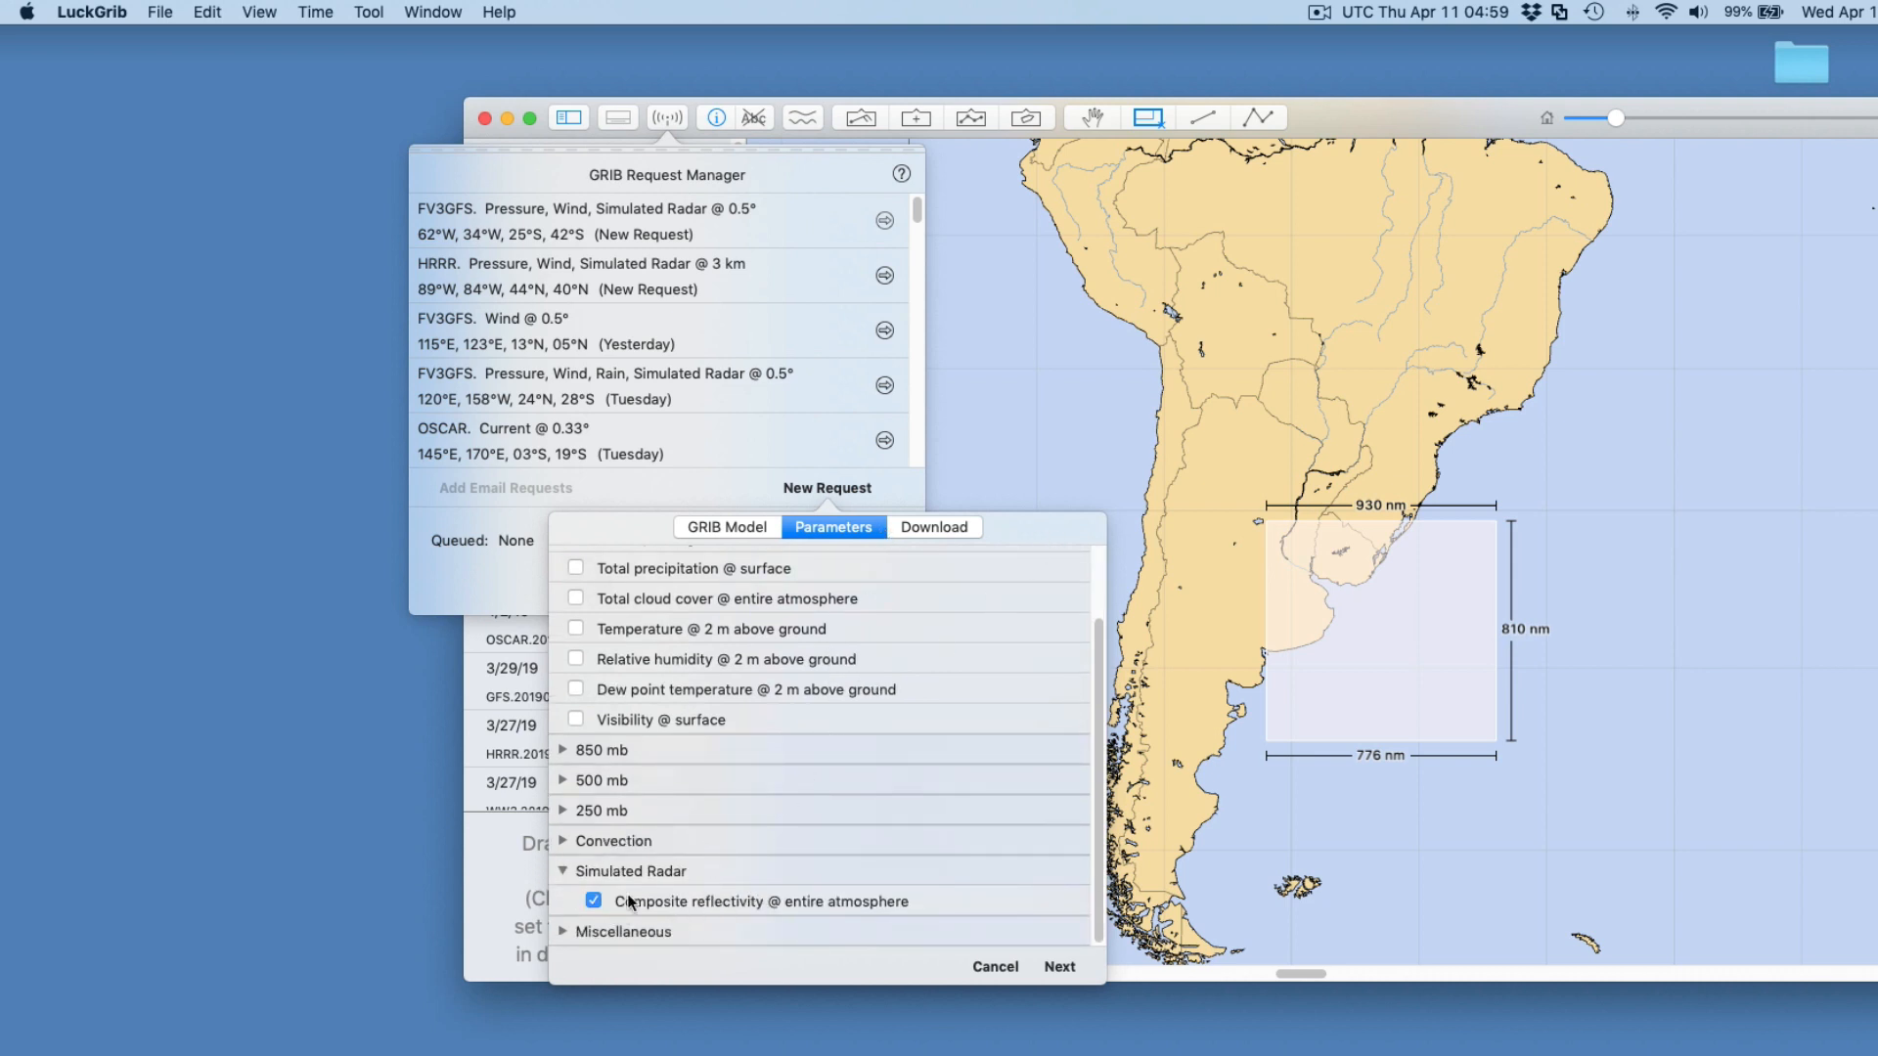
scroll(800, 741, up, 2)
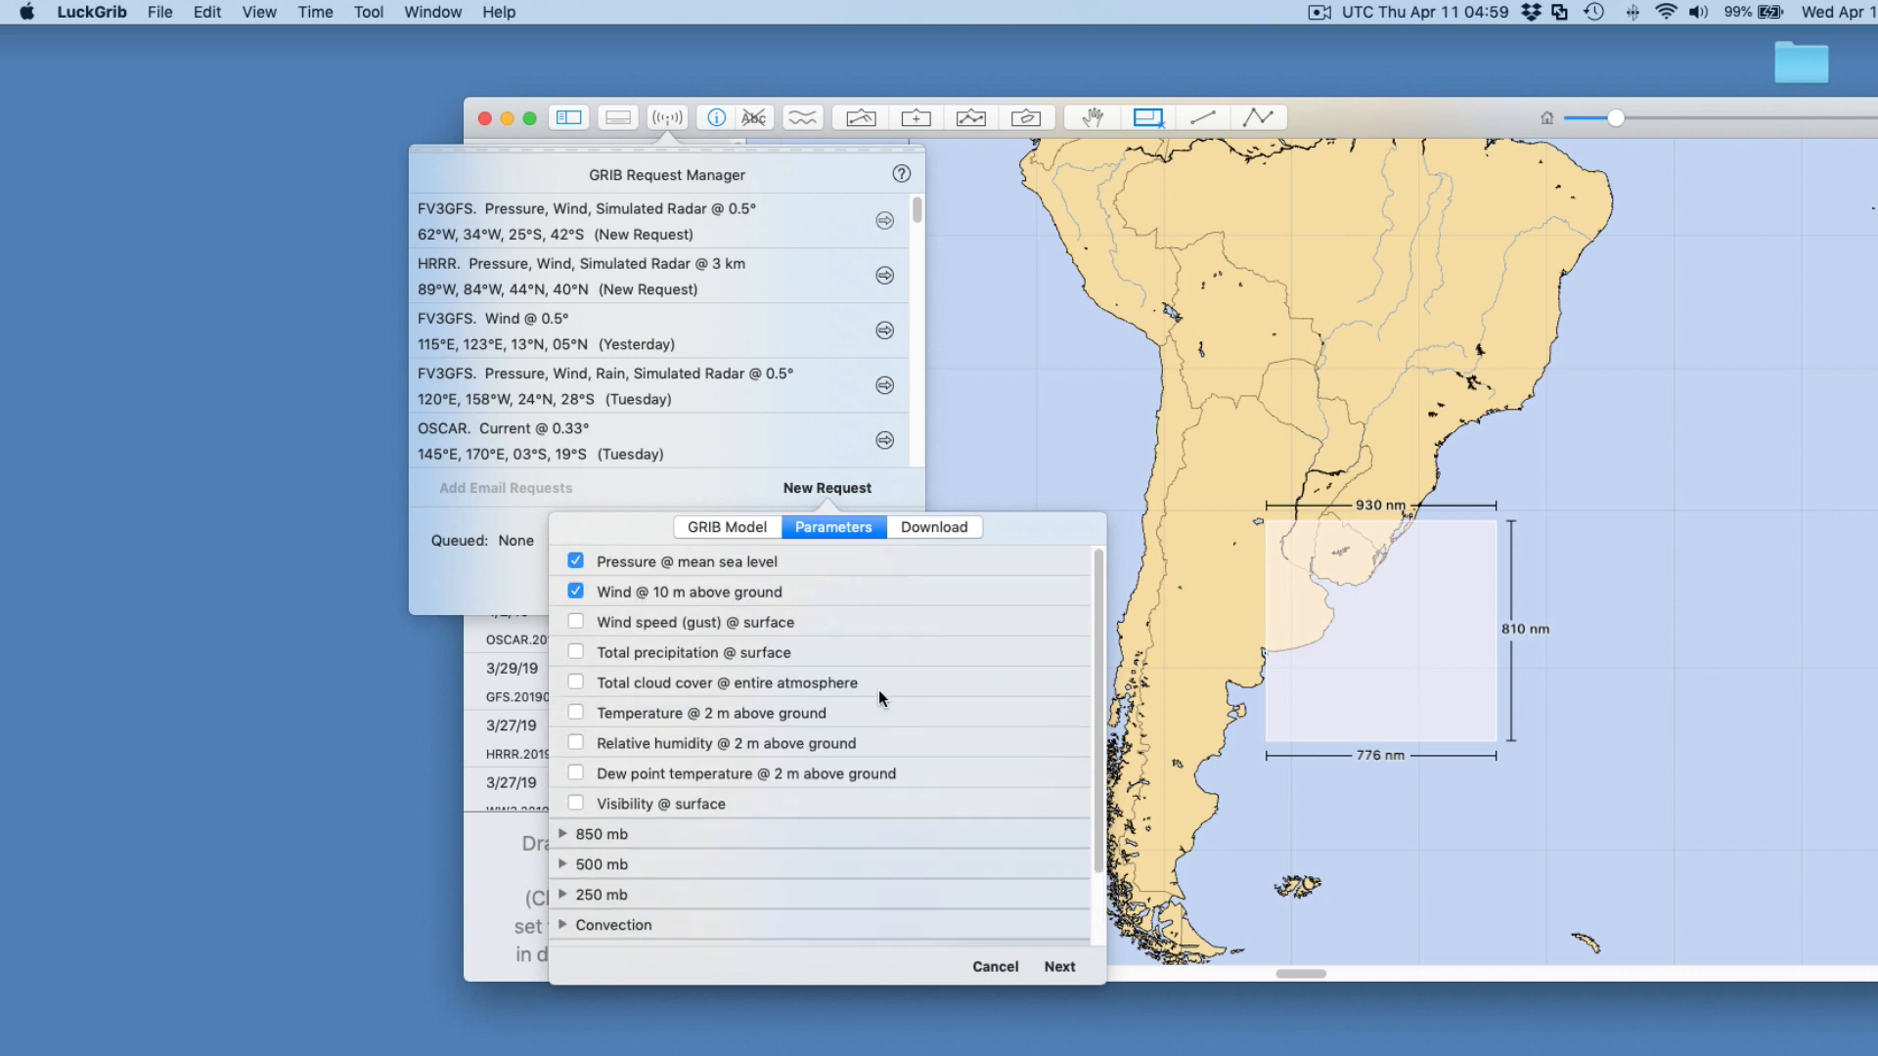
scroll(881, 692, down, 2)
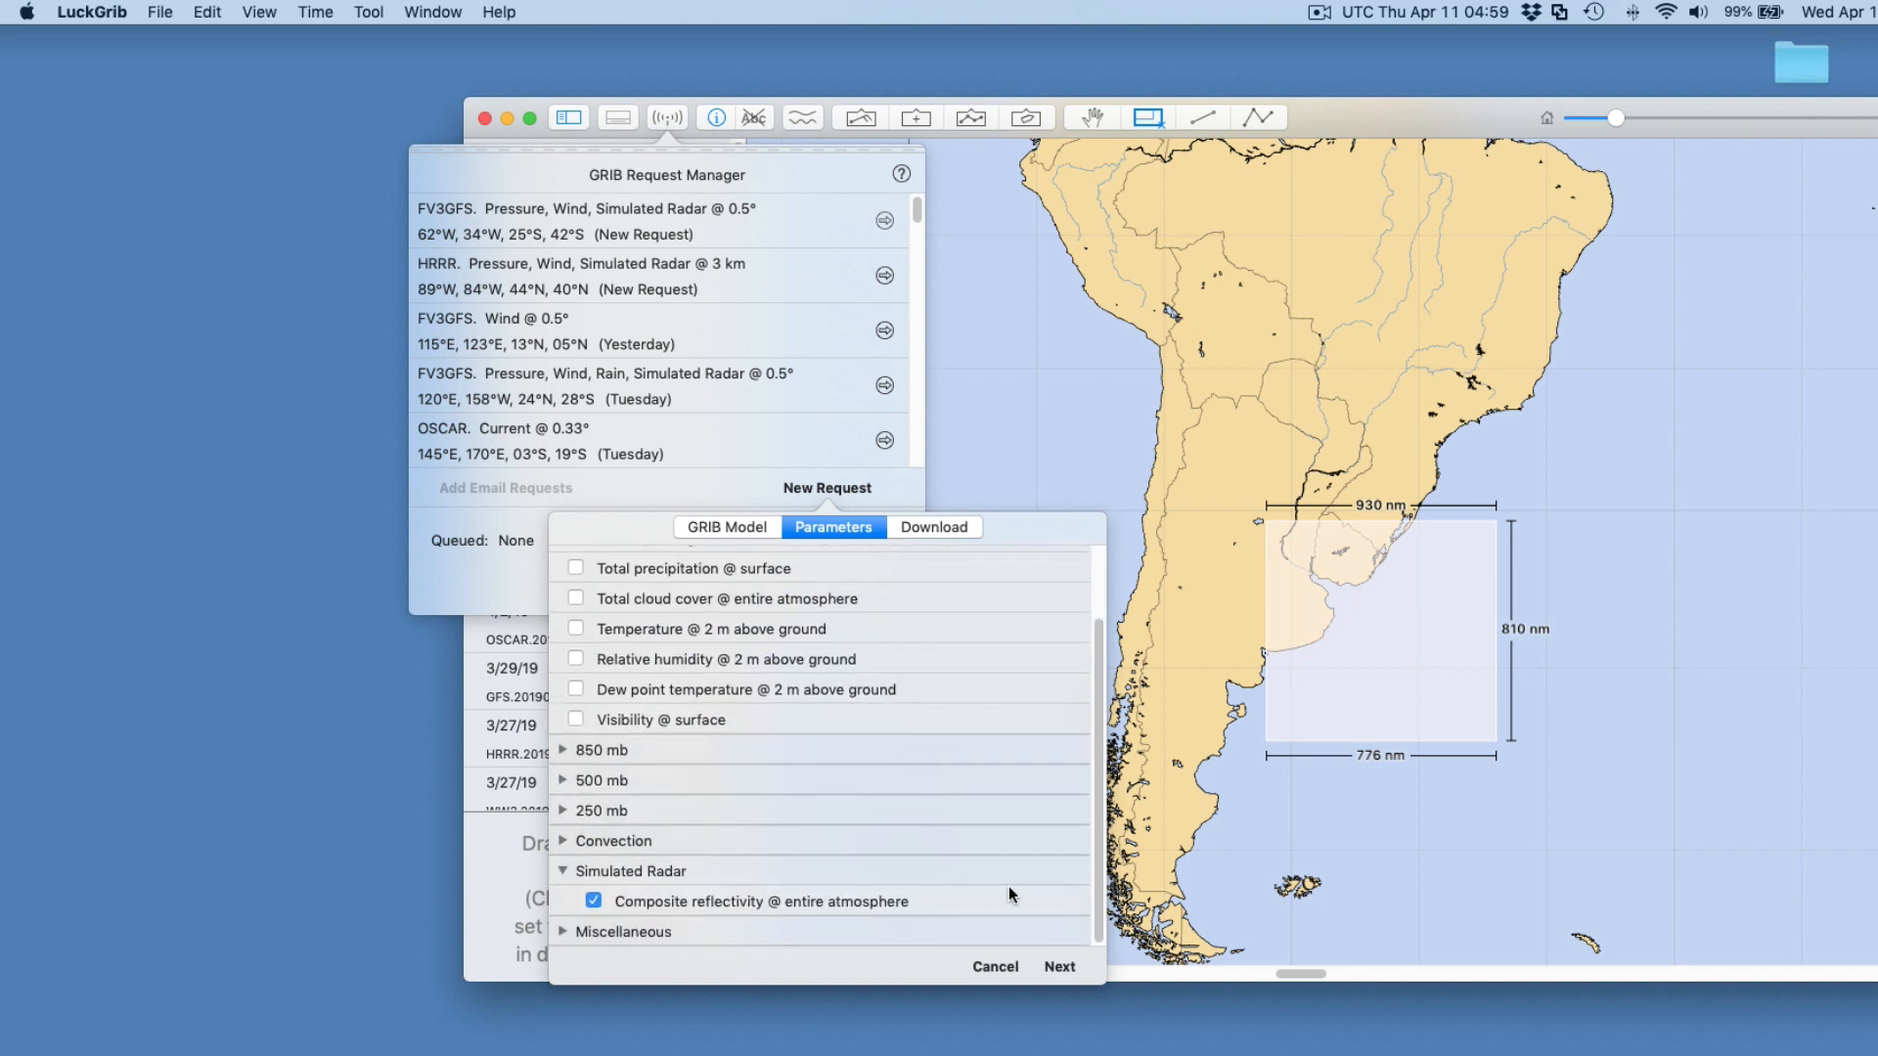
click(935, 528)
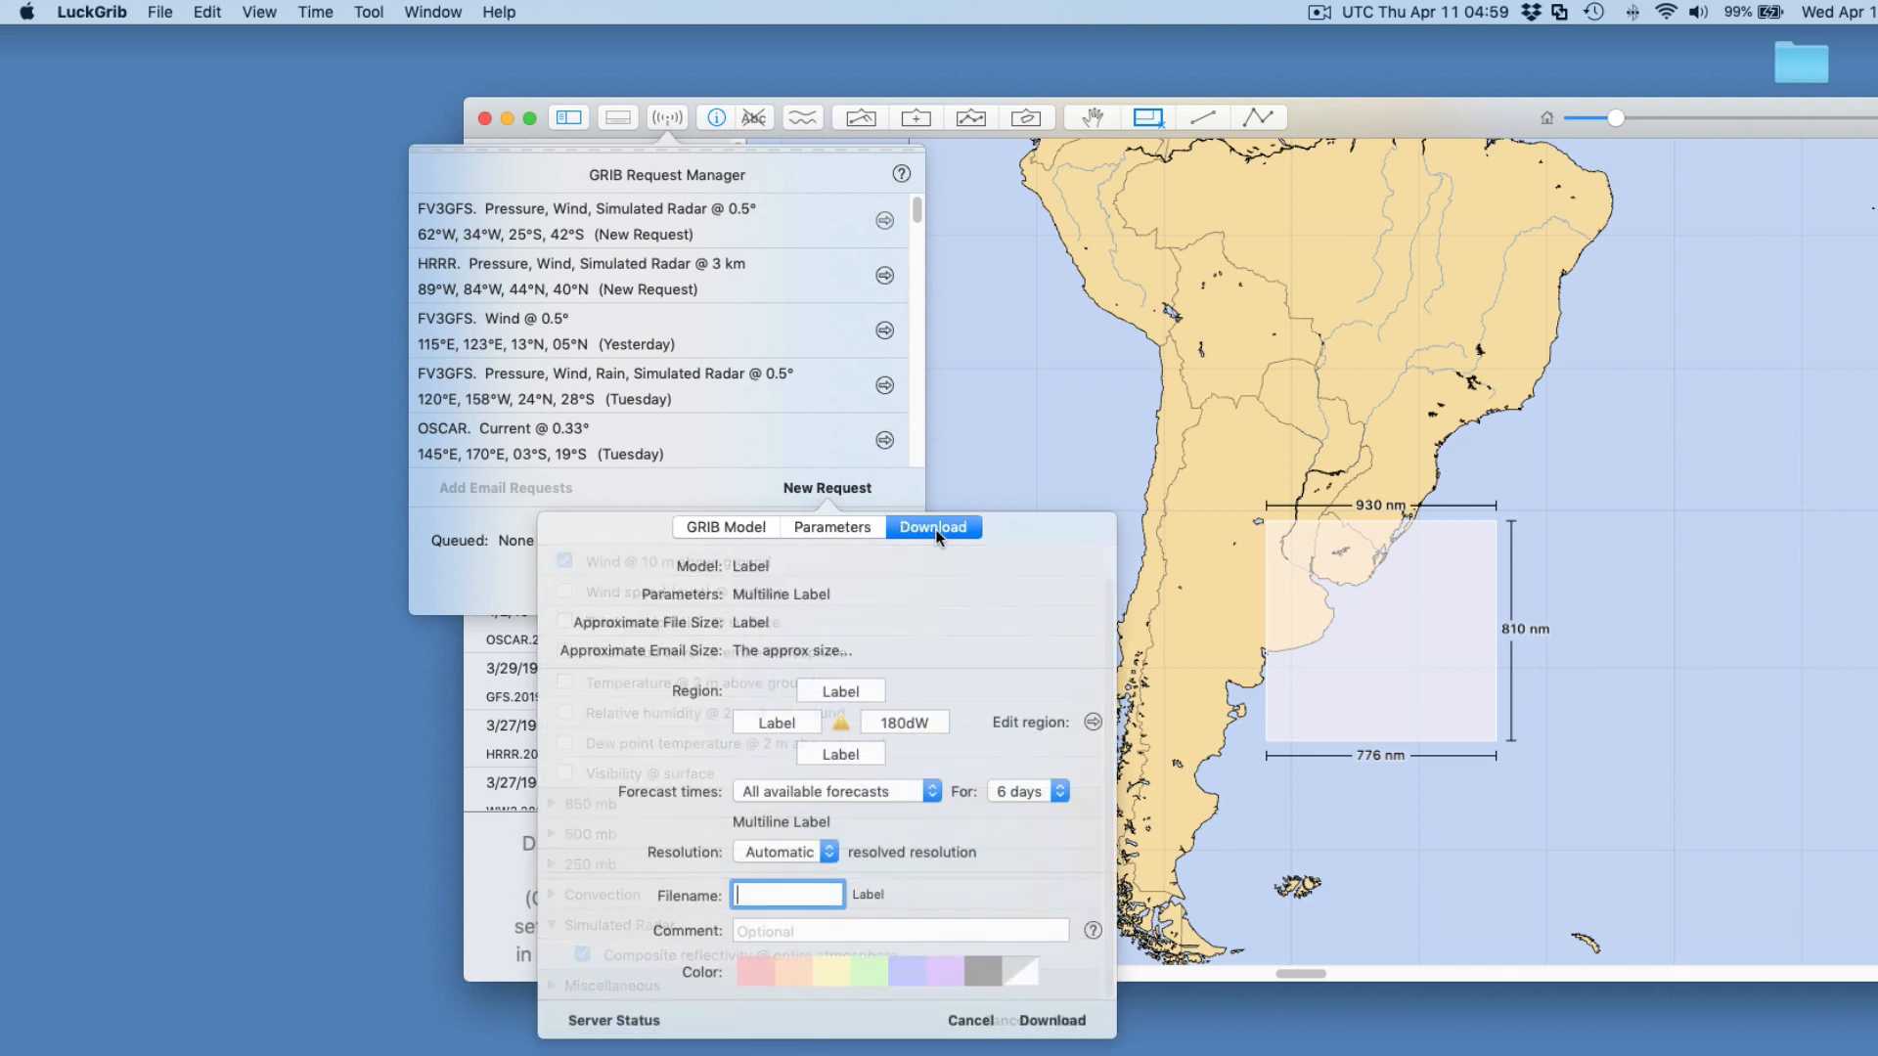
Queue the request for 3 days, every 6 hours, at 0.5° (30 nm) resolution, about 74.1 KB
click(1024, 791)
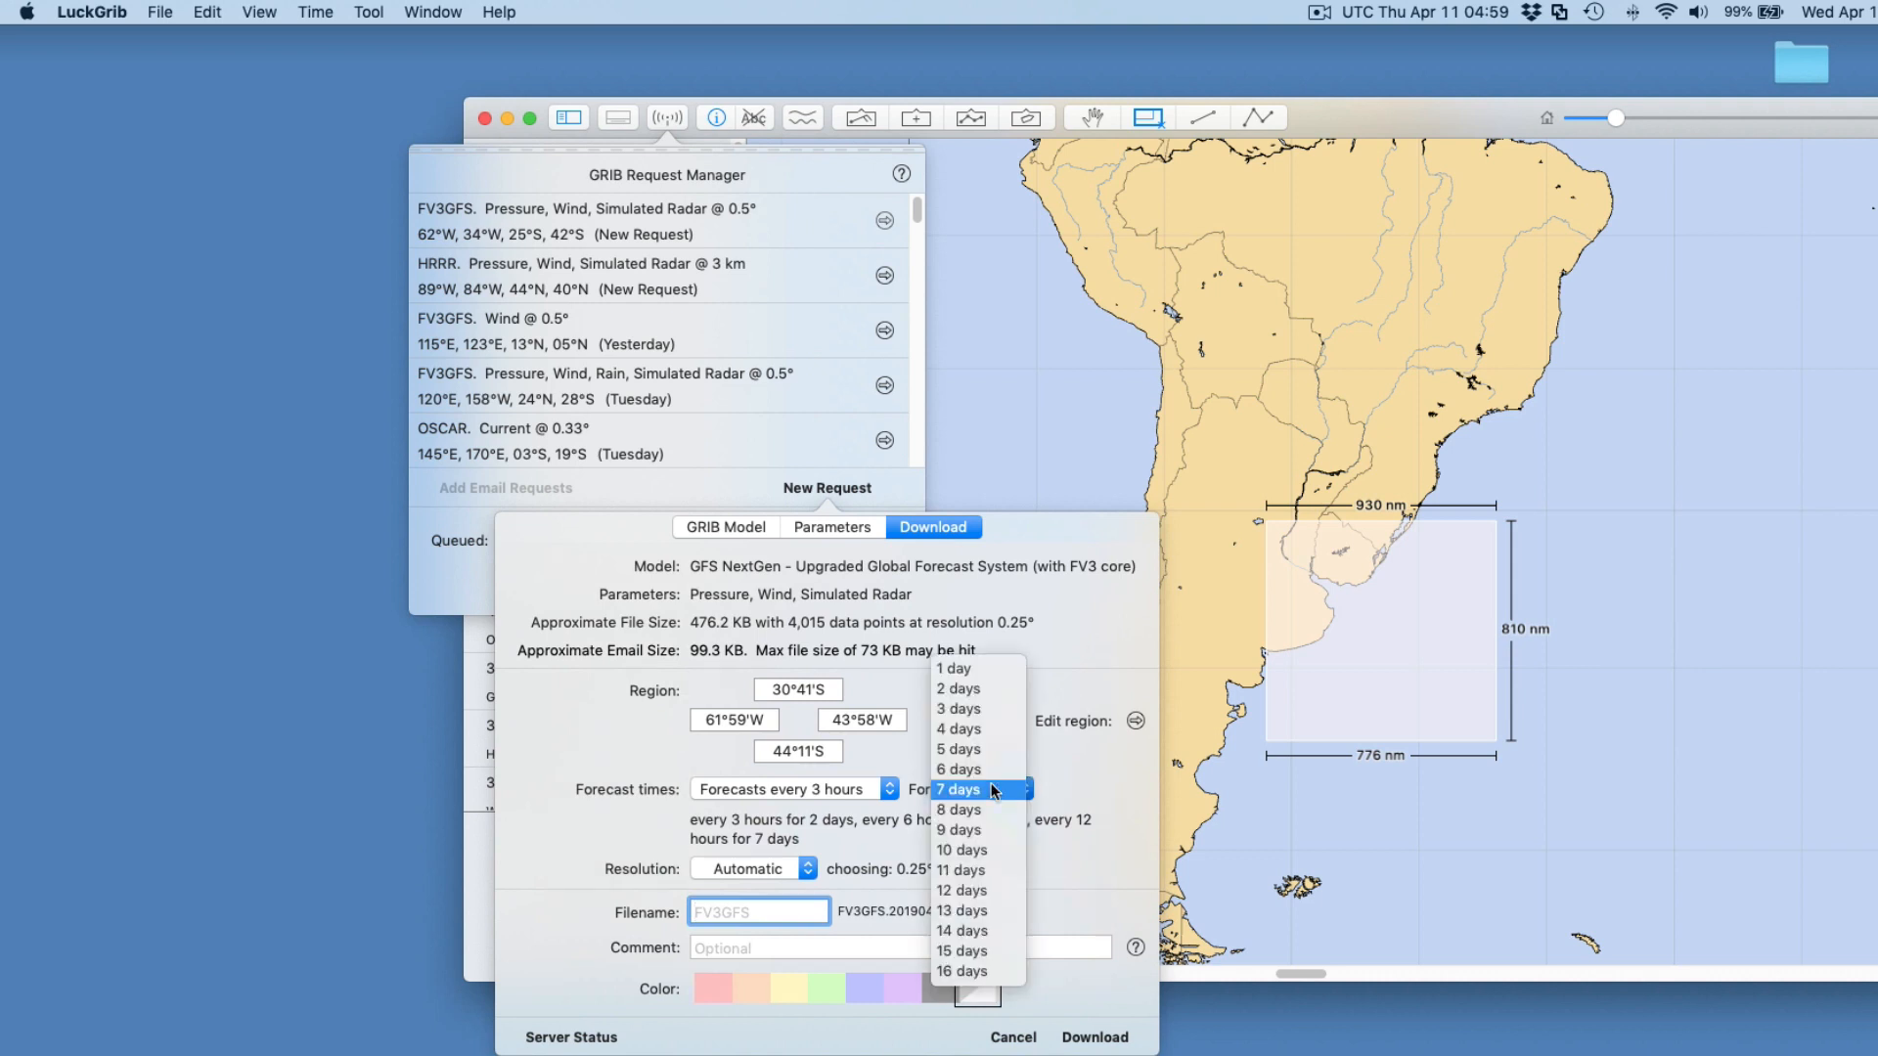
click(971, 709)
click(890, 791)
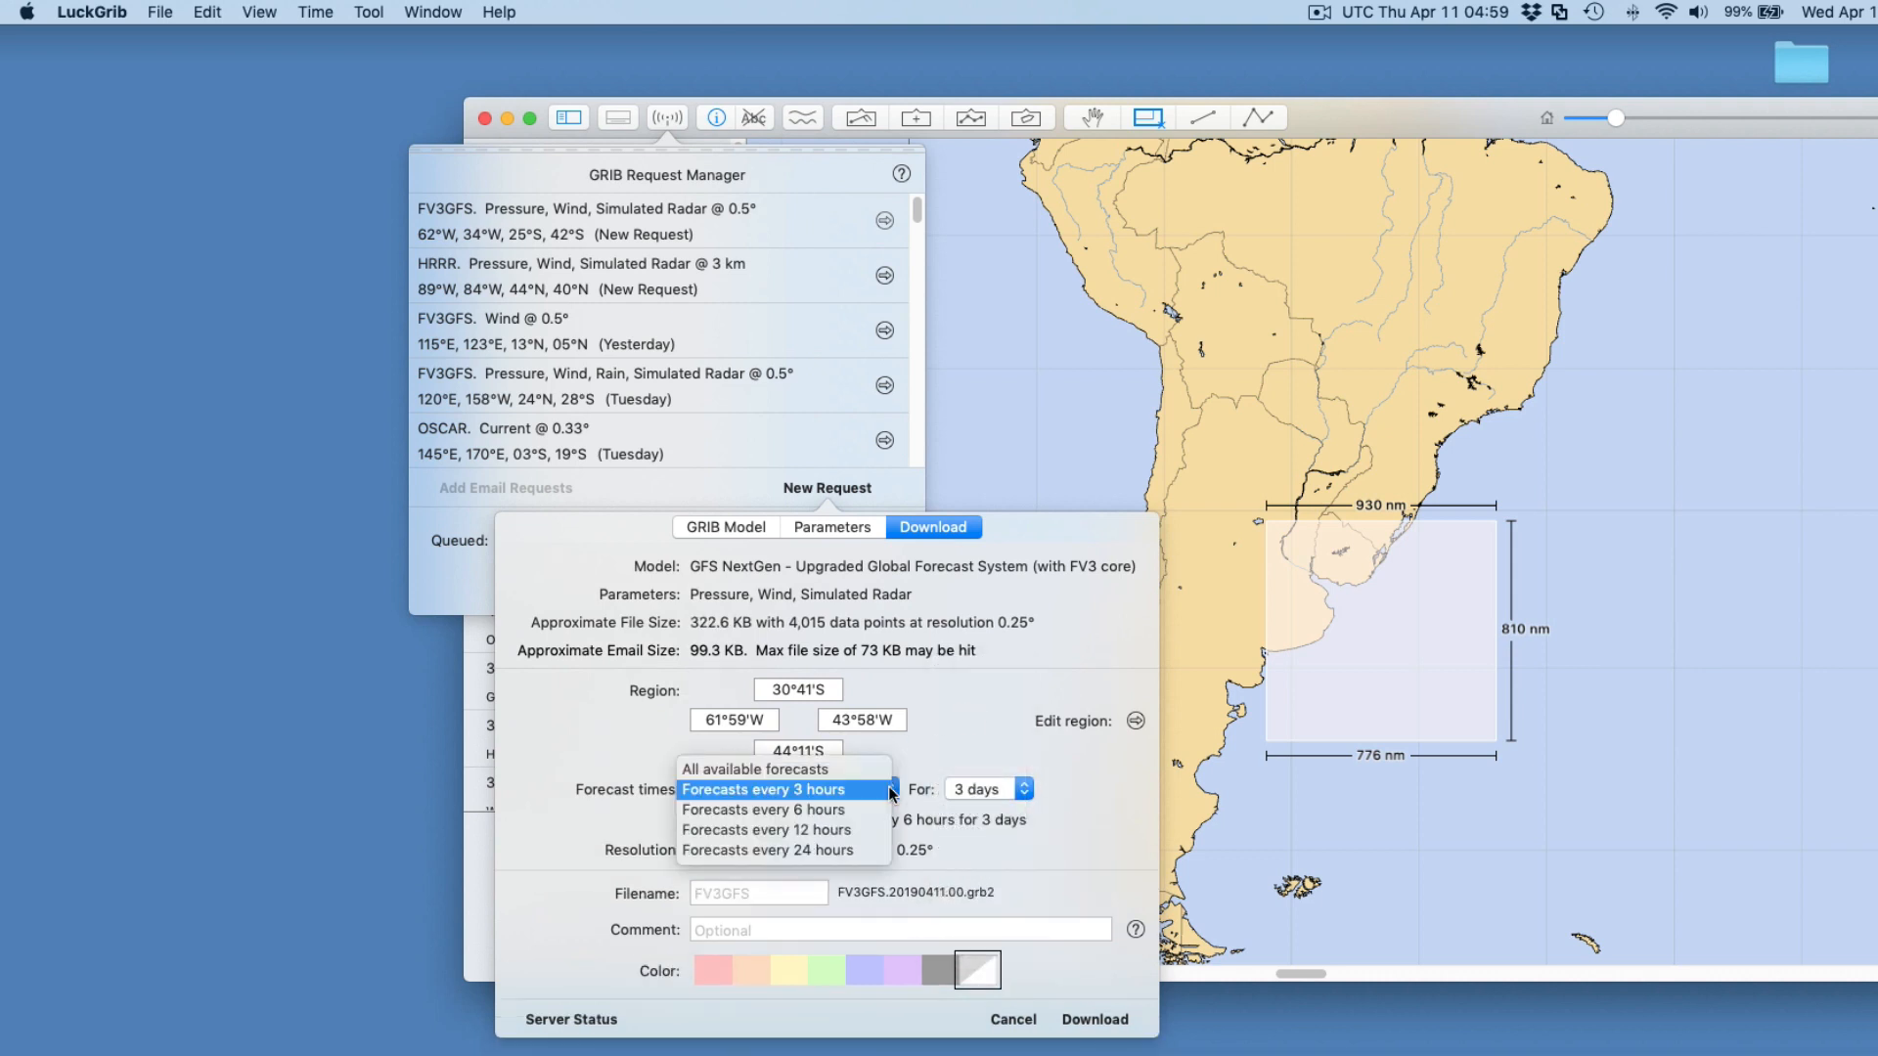
click(847, 811)
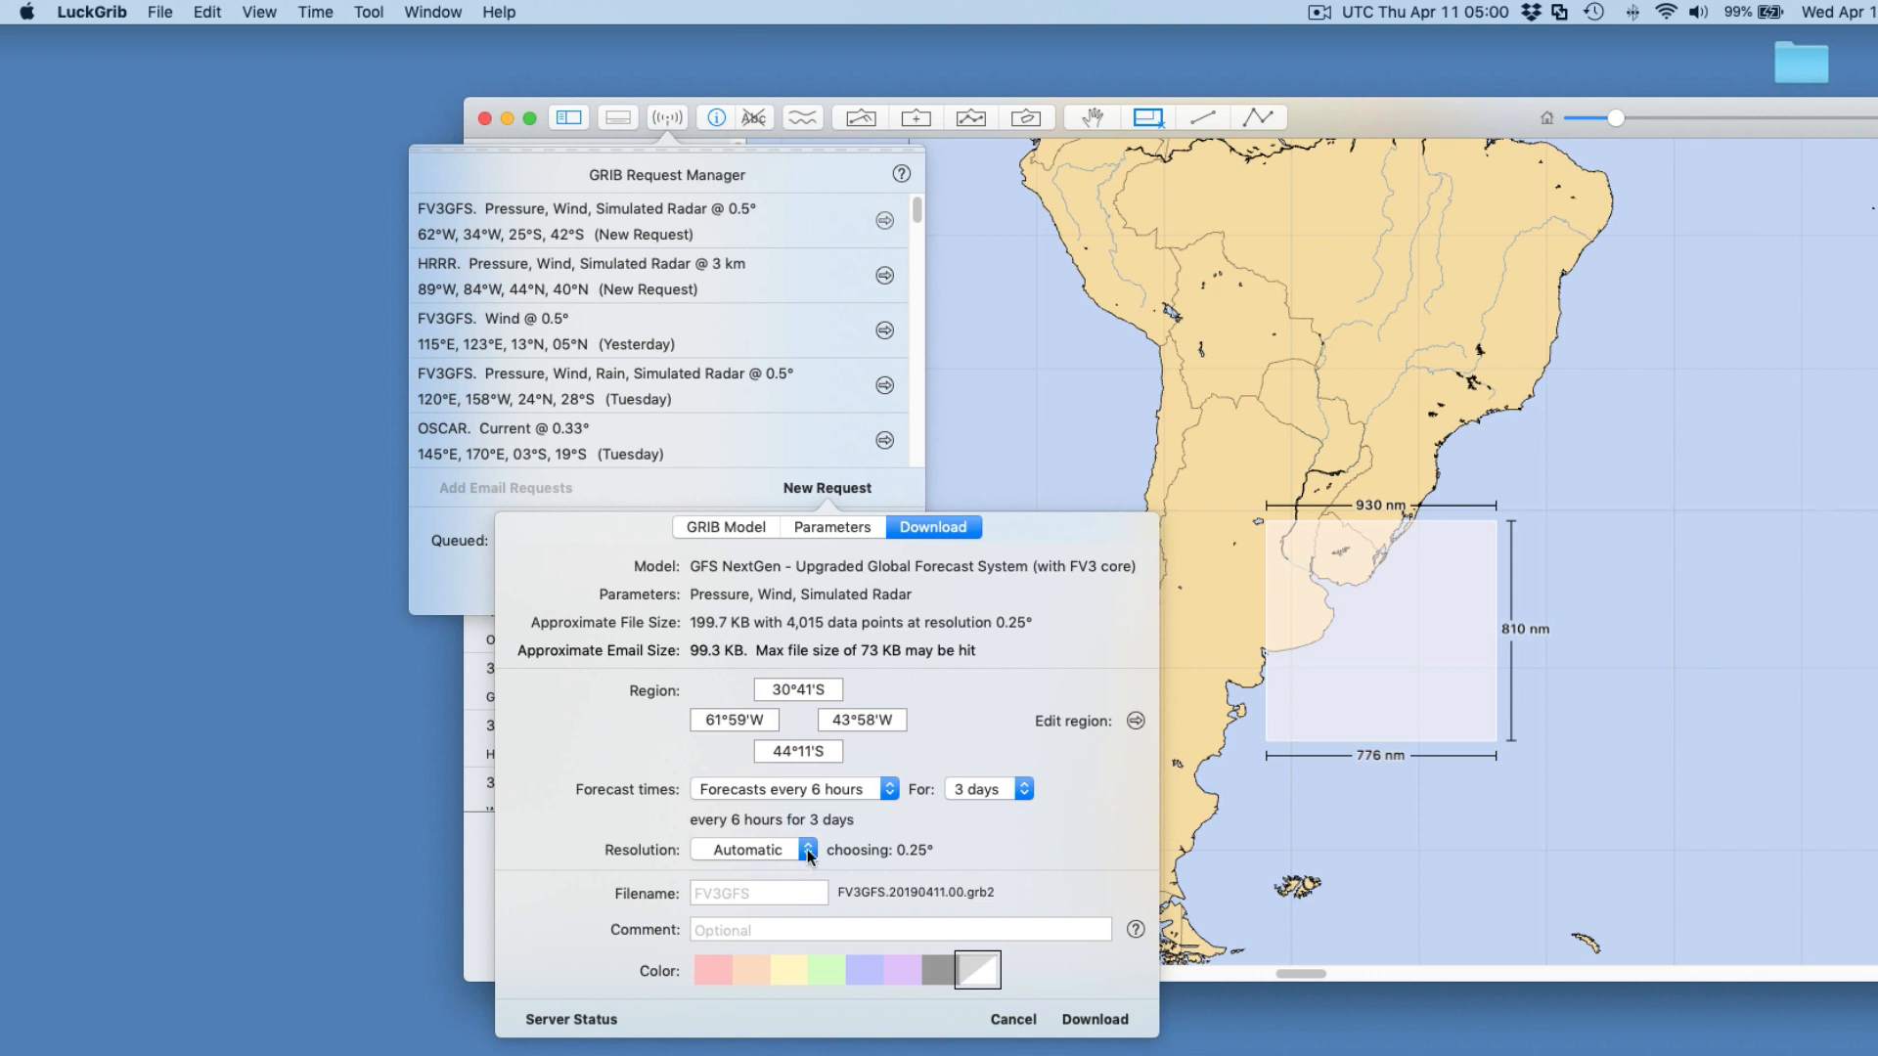
click(808, 853)
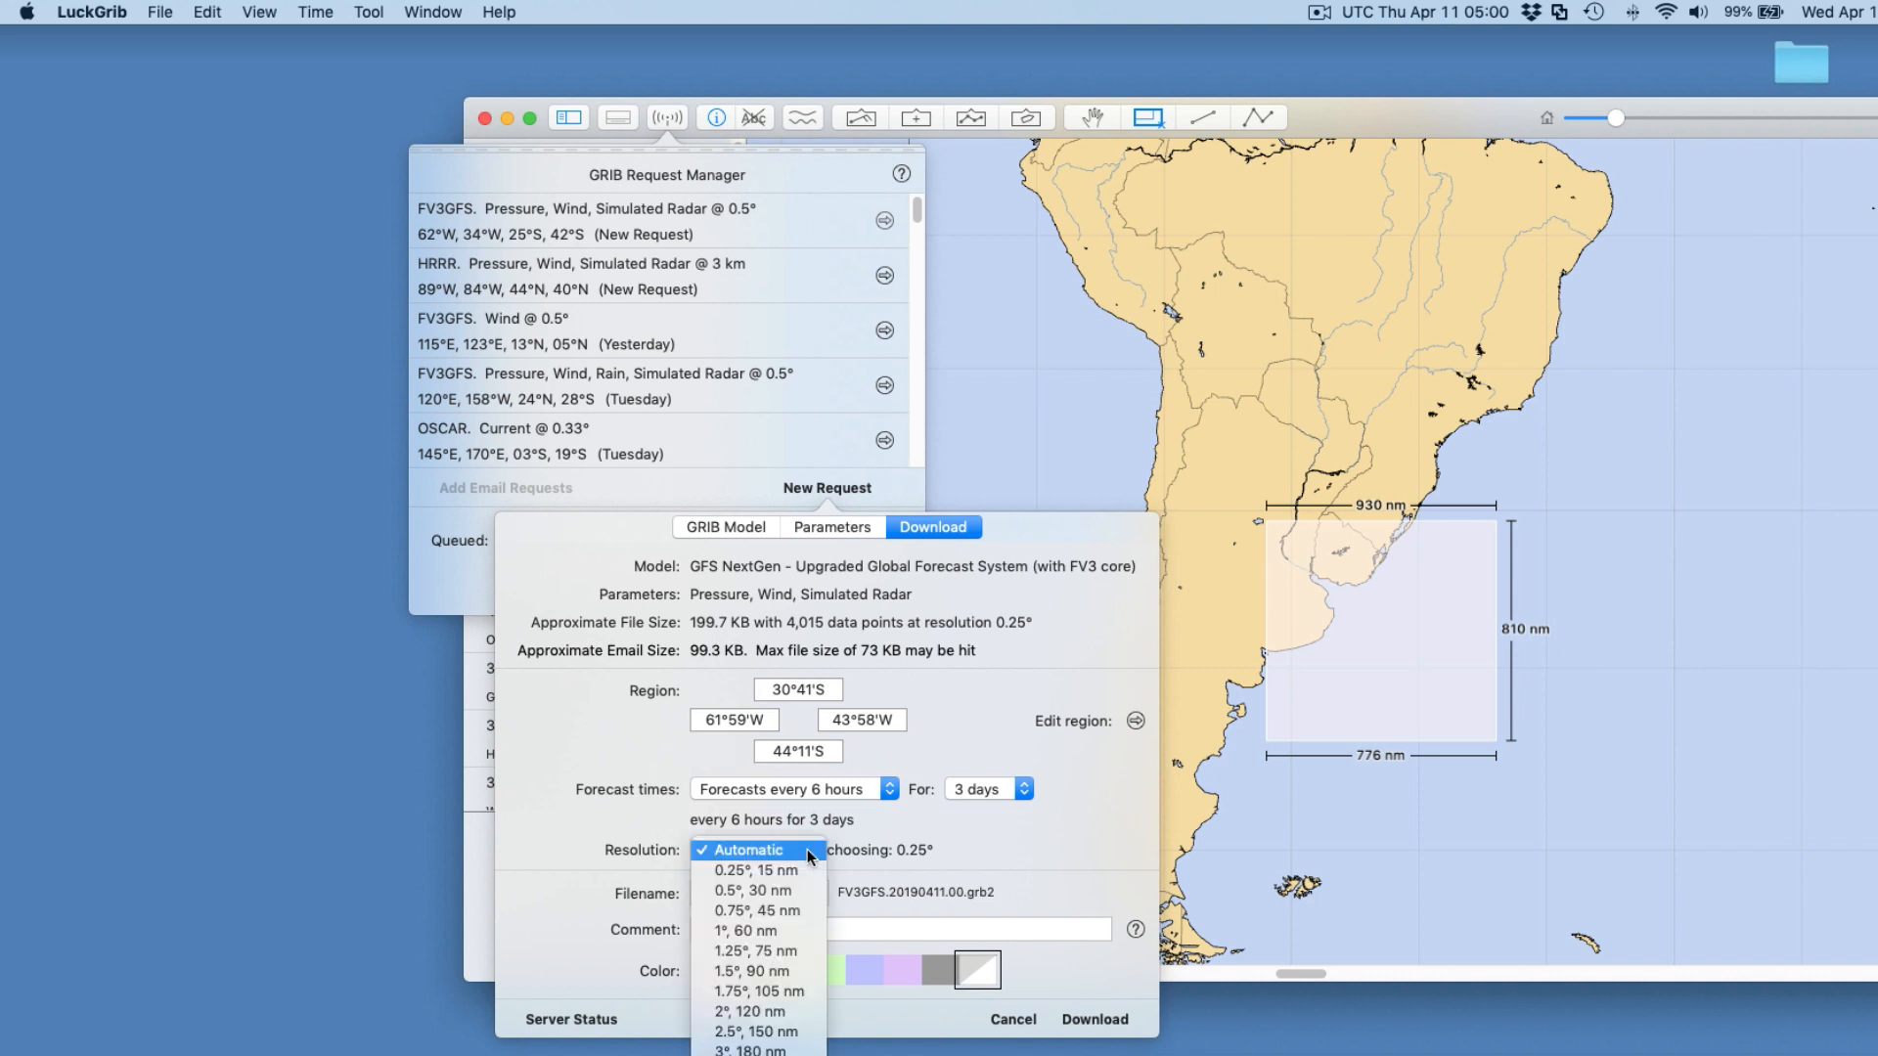
click(749, 891)
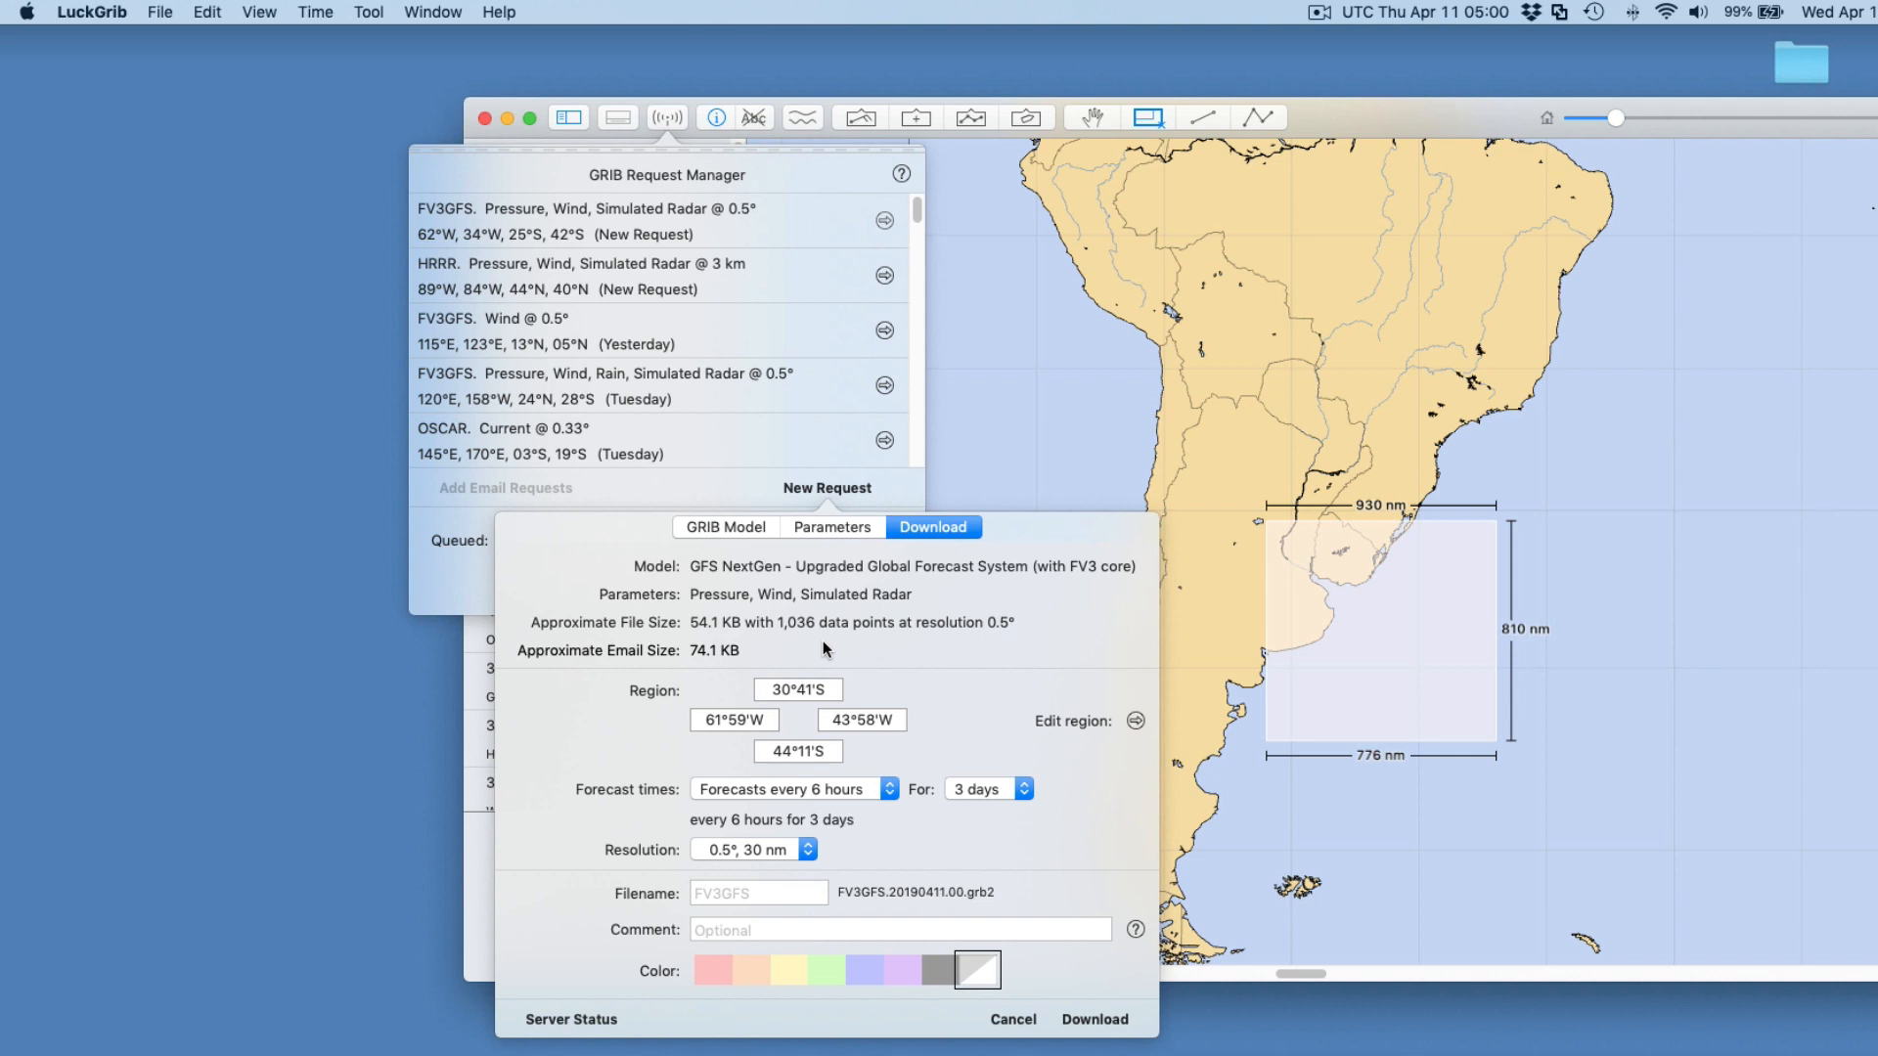
click(1095, 1018)
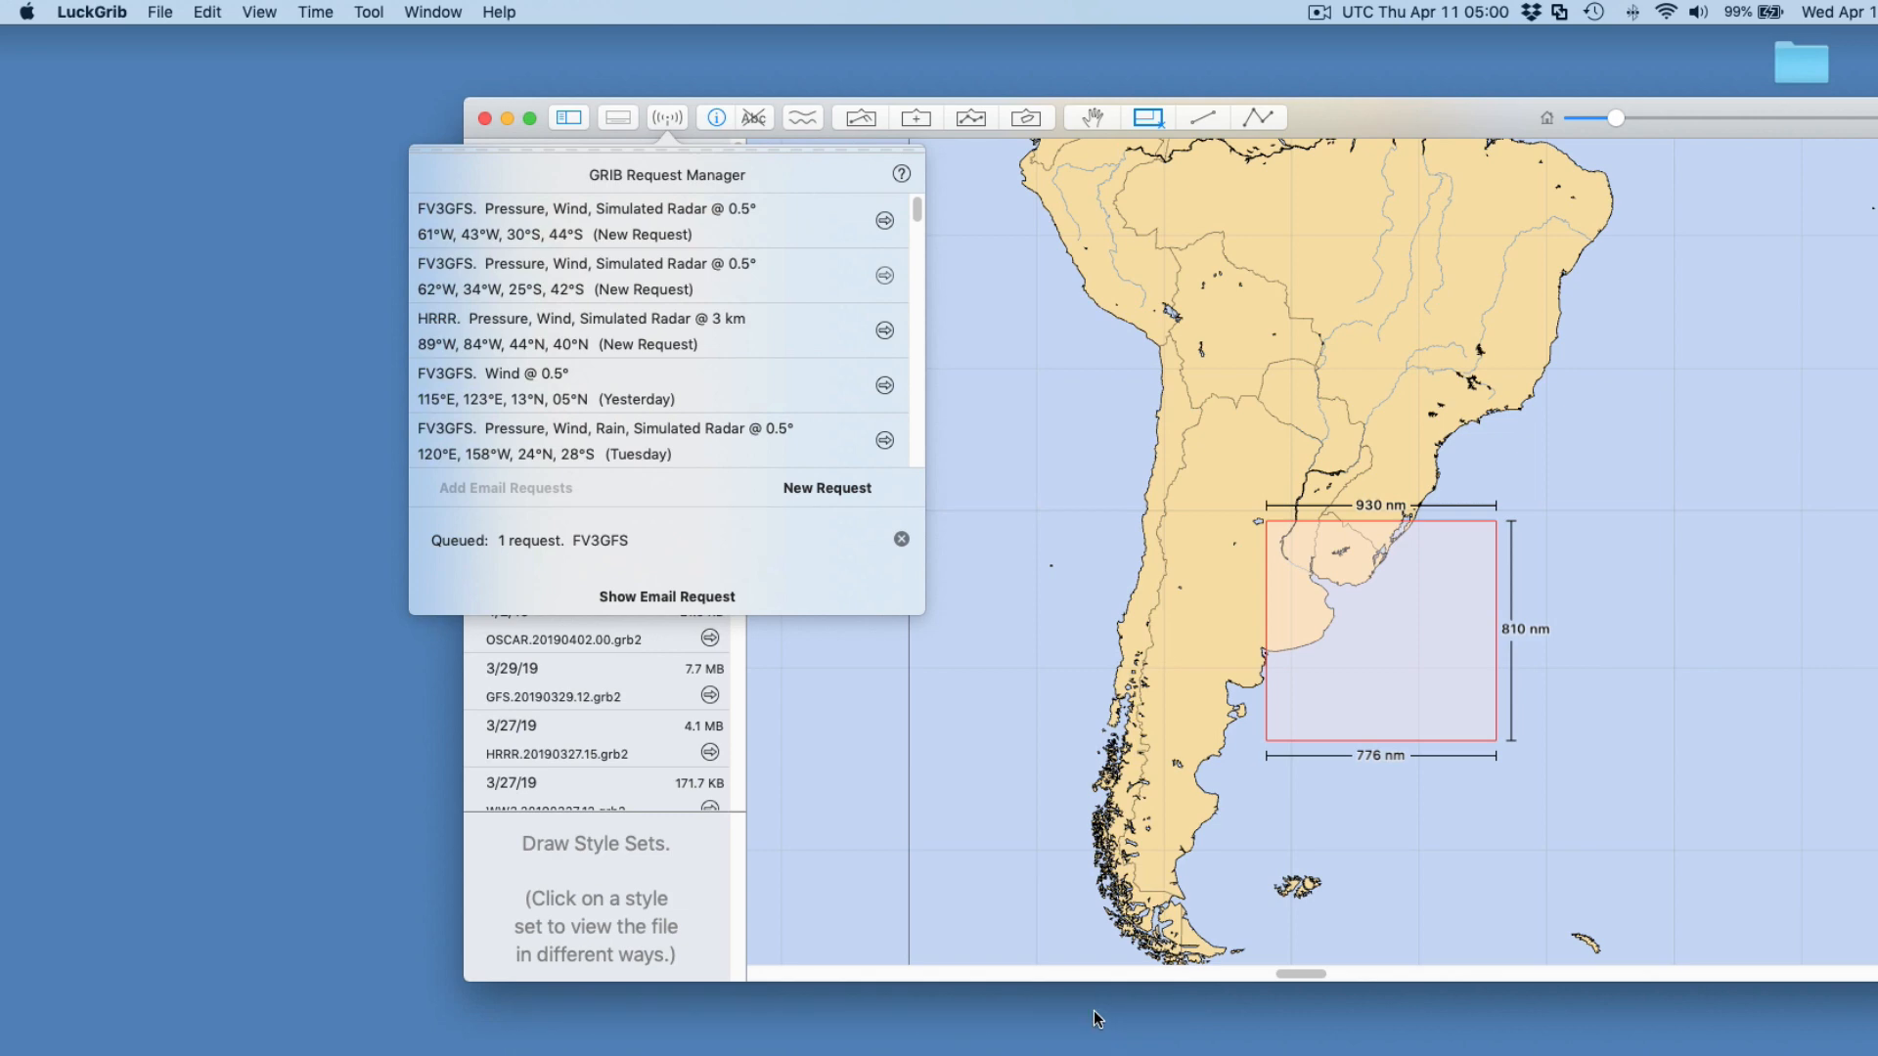
Show the queued request's email and copy the entire GRIB request code from its body
click(682, 603)
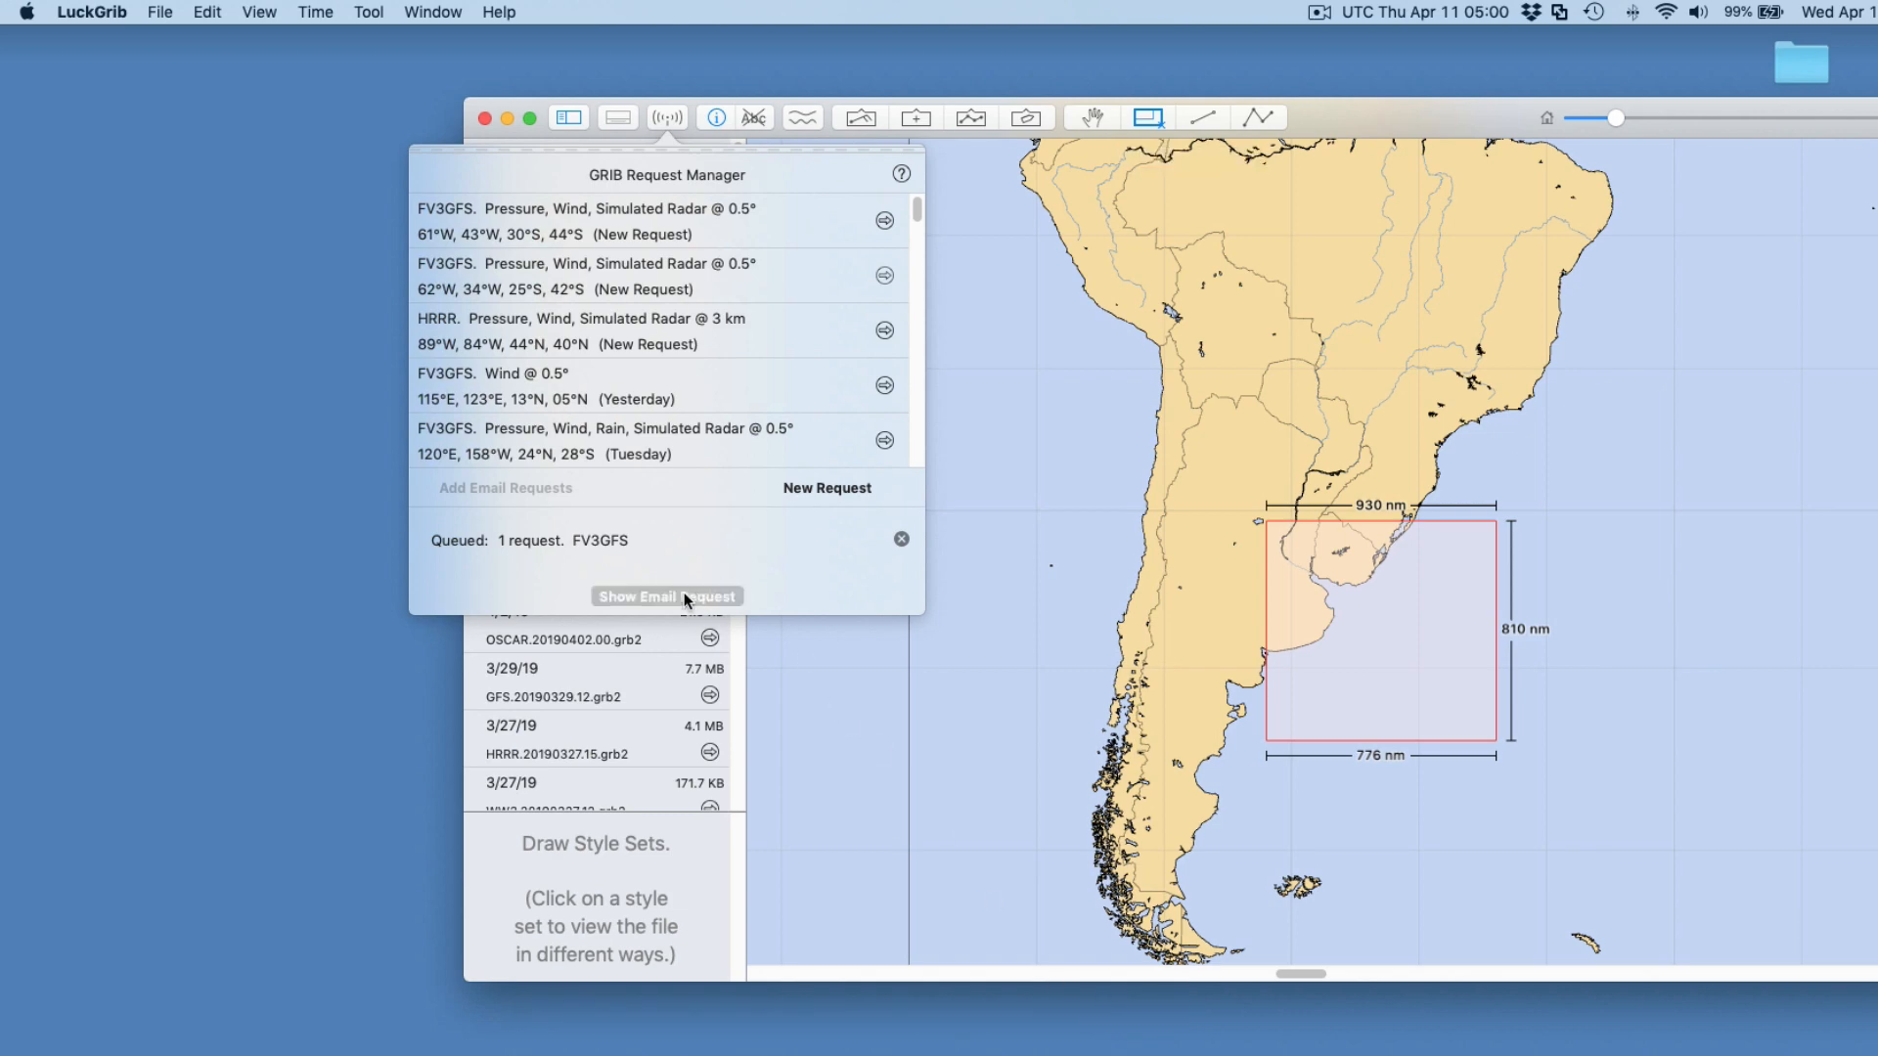
click(679, 597)
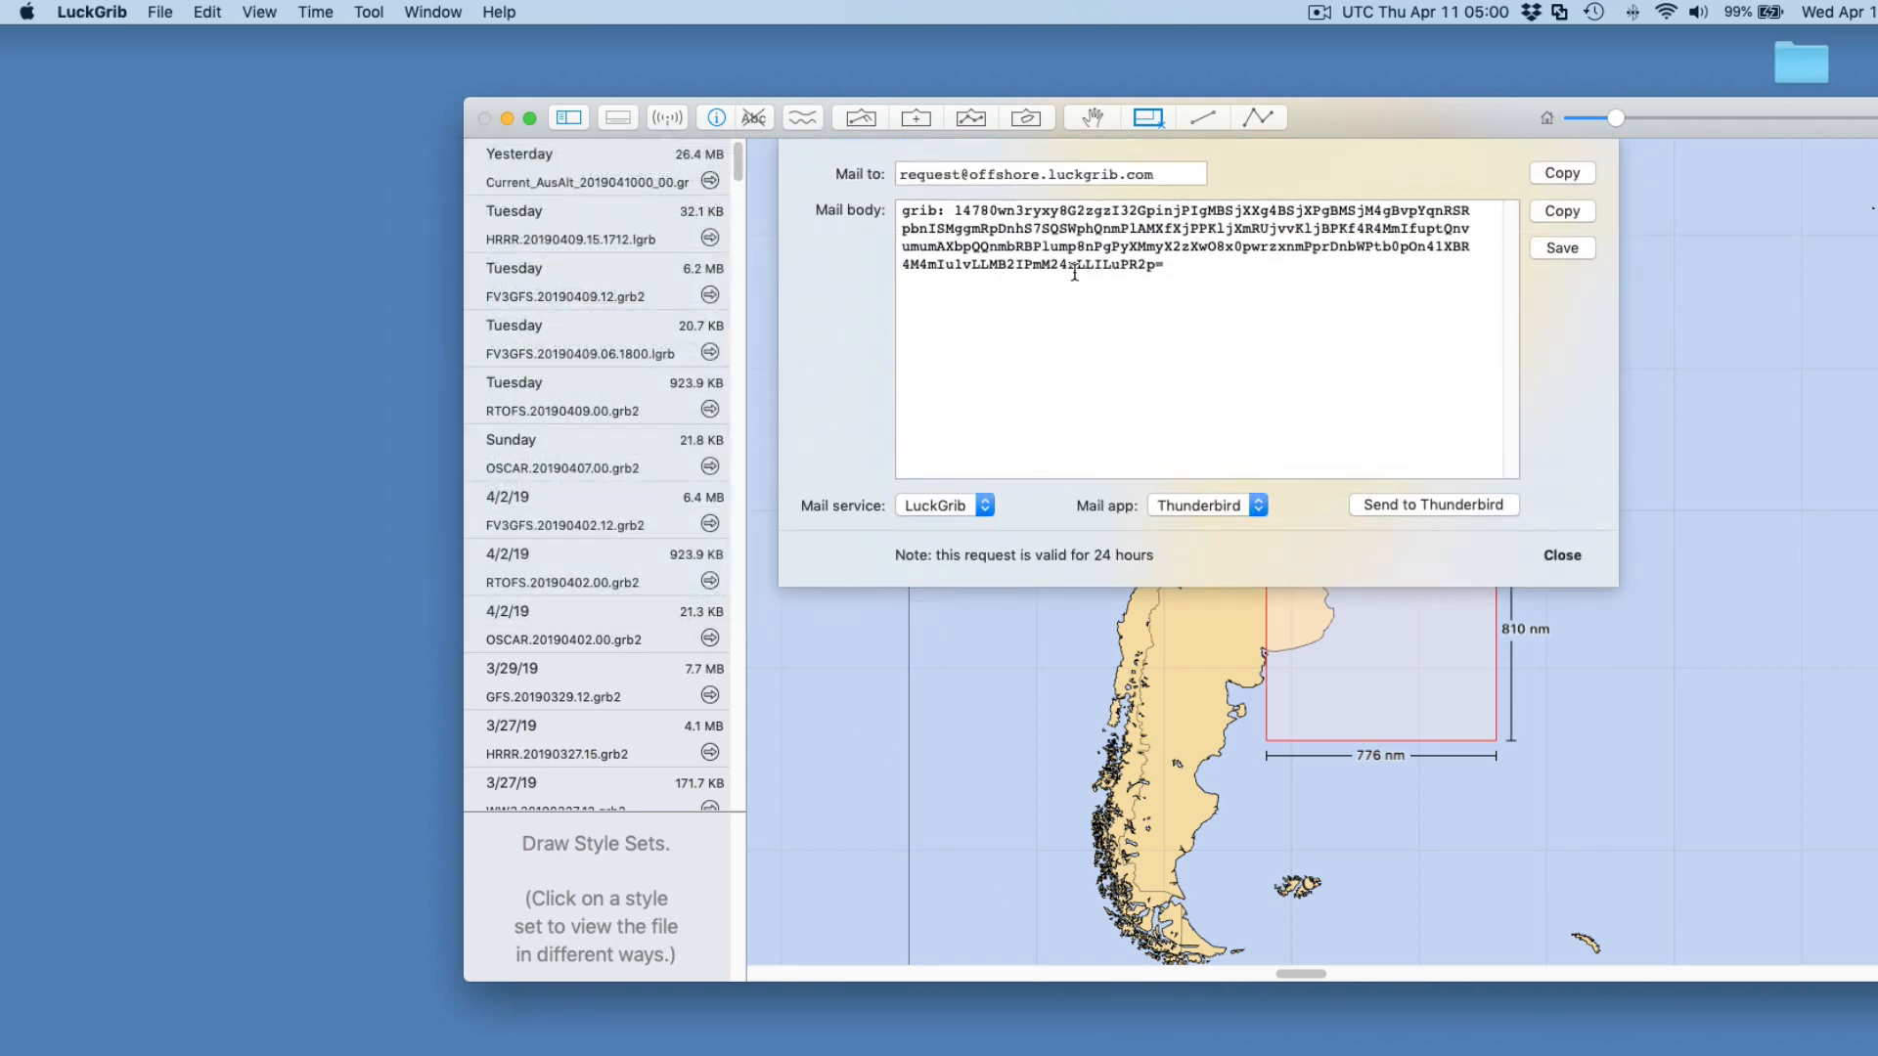
drag(1243, 279, 880, 199)
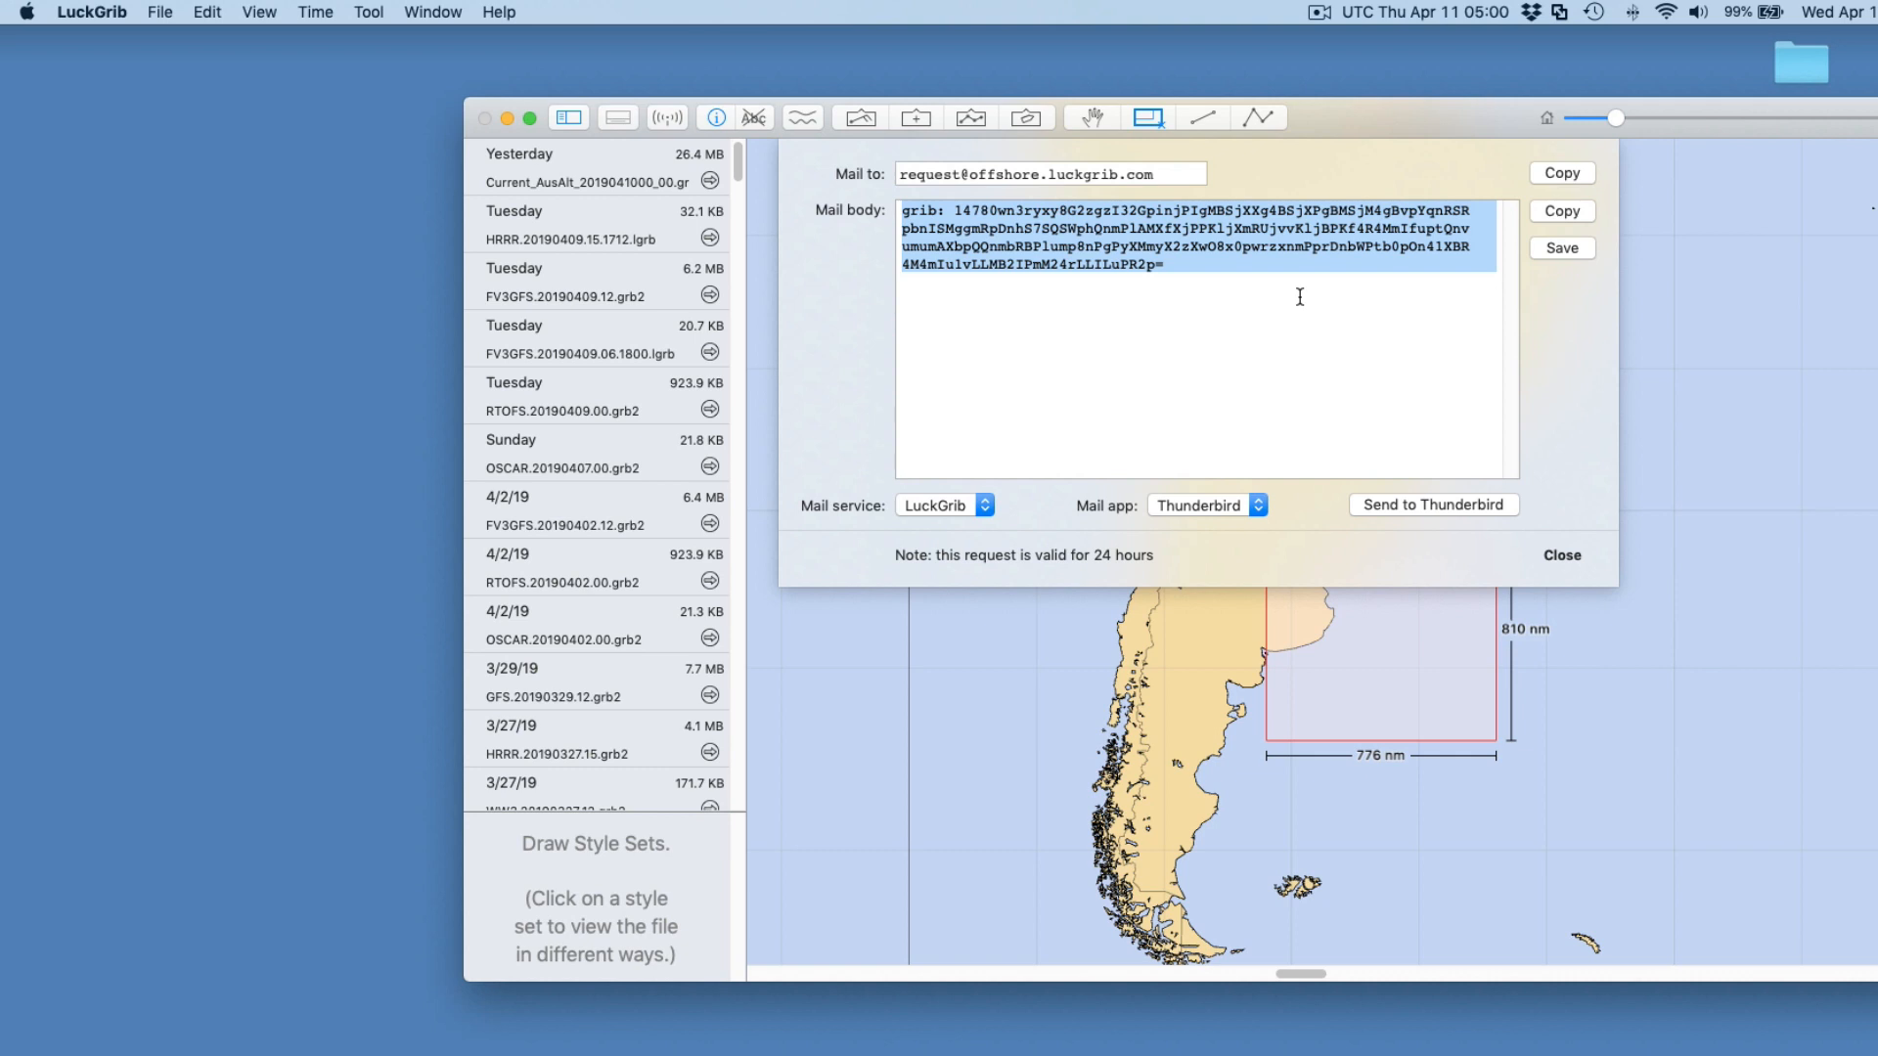
click(1186, 289)
drag(1221, 277, 786, 201)
right_click(1002, 229)
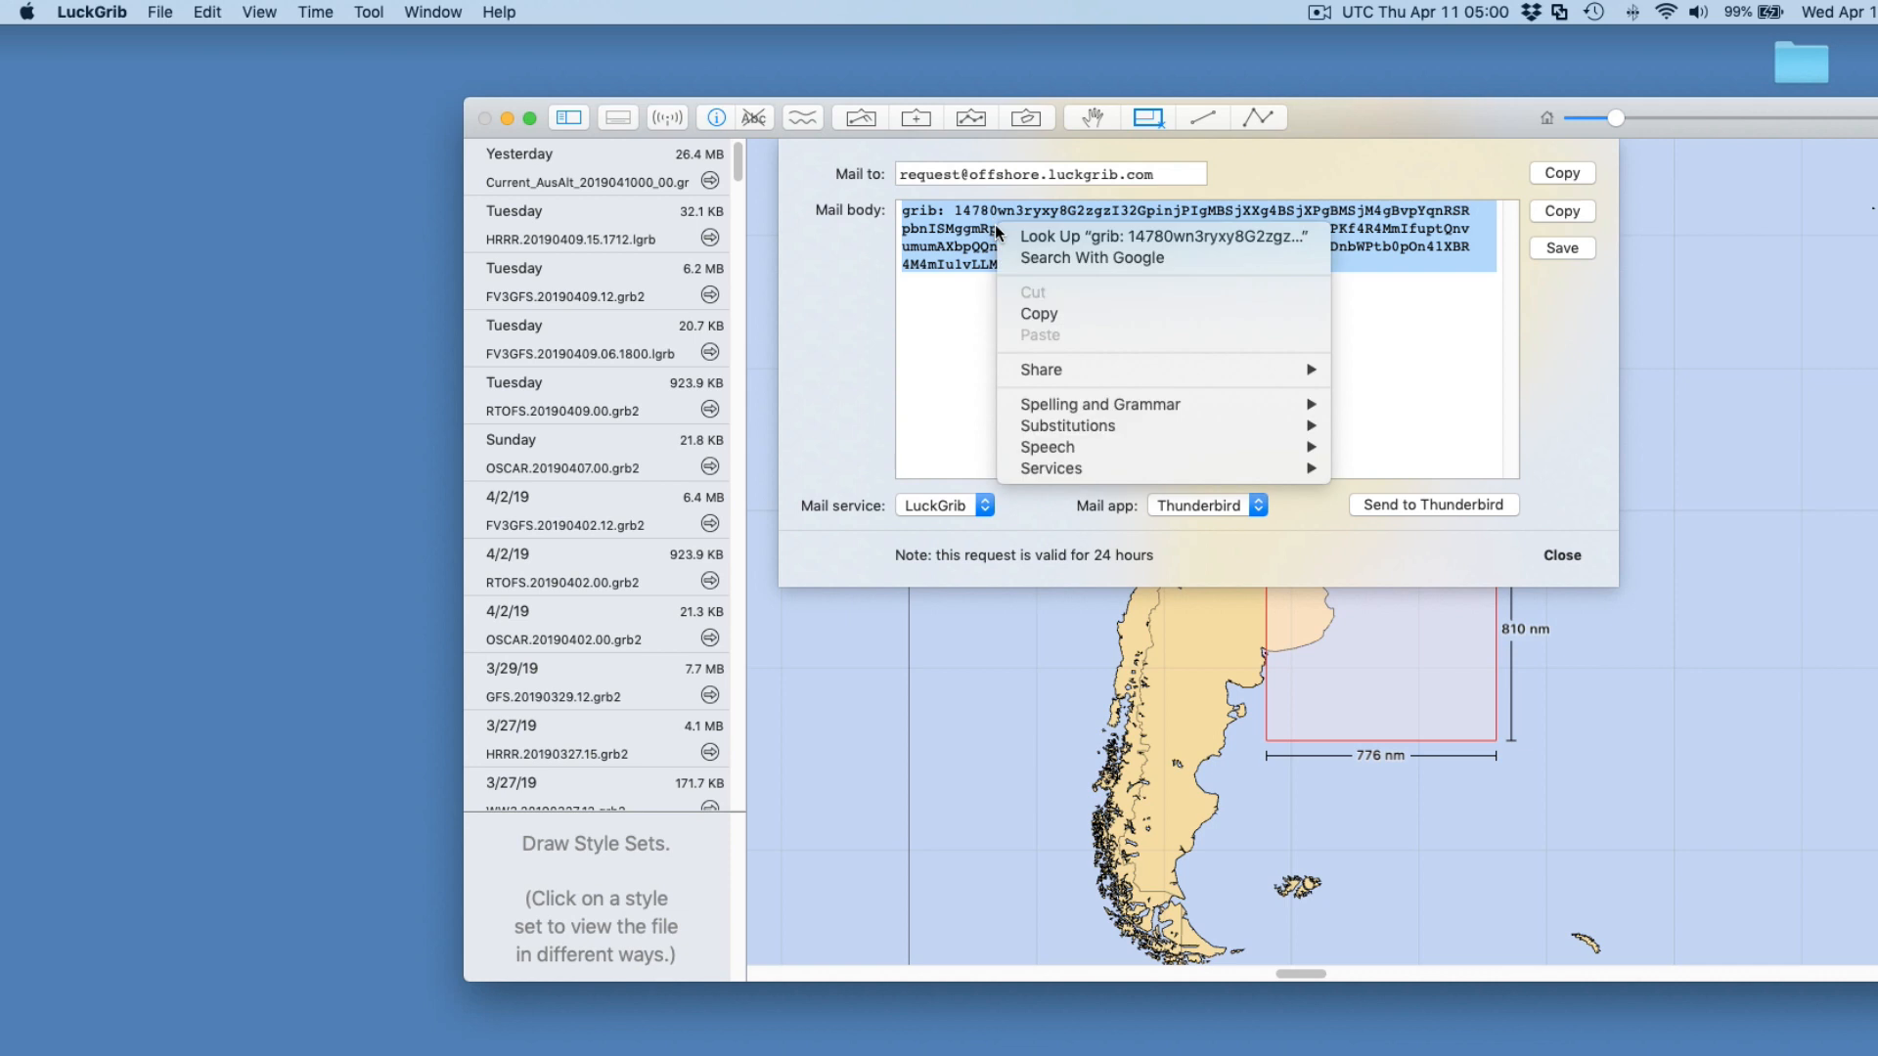
click(1038, 315)
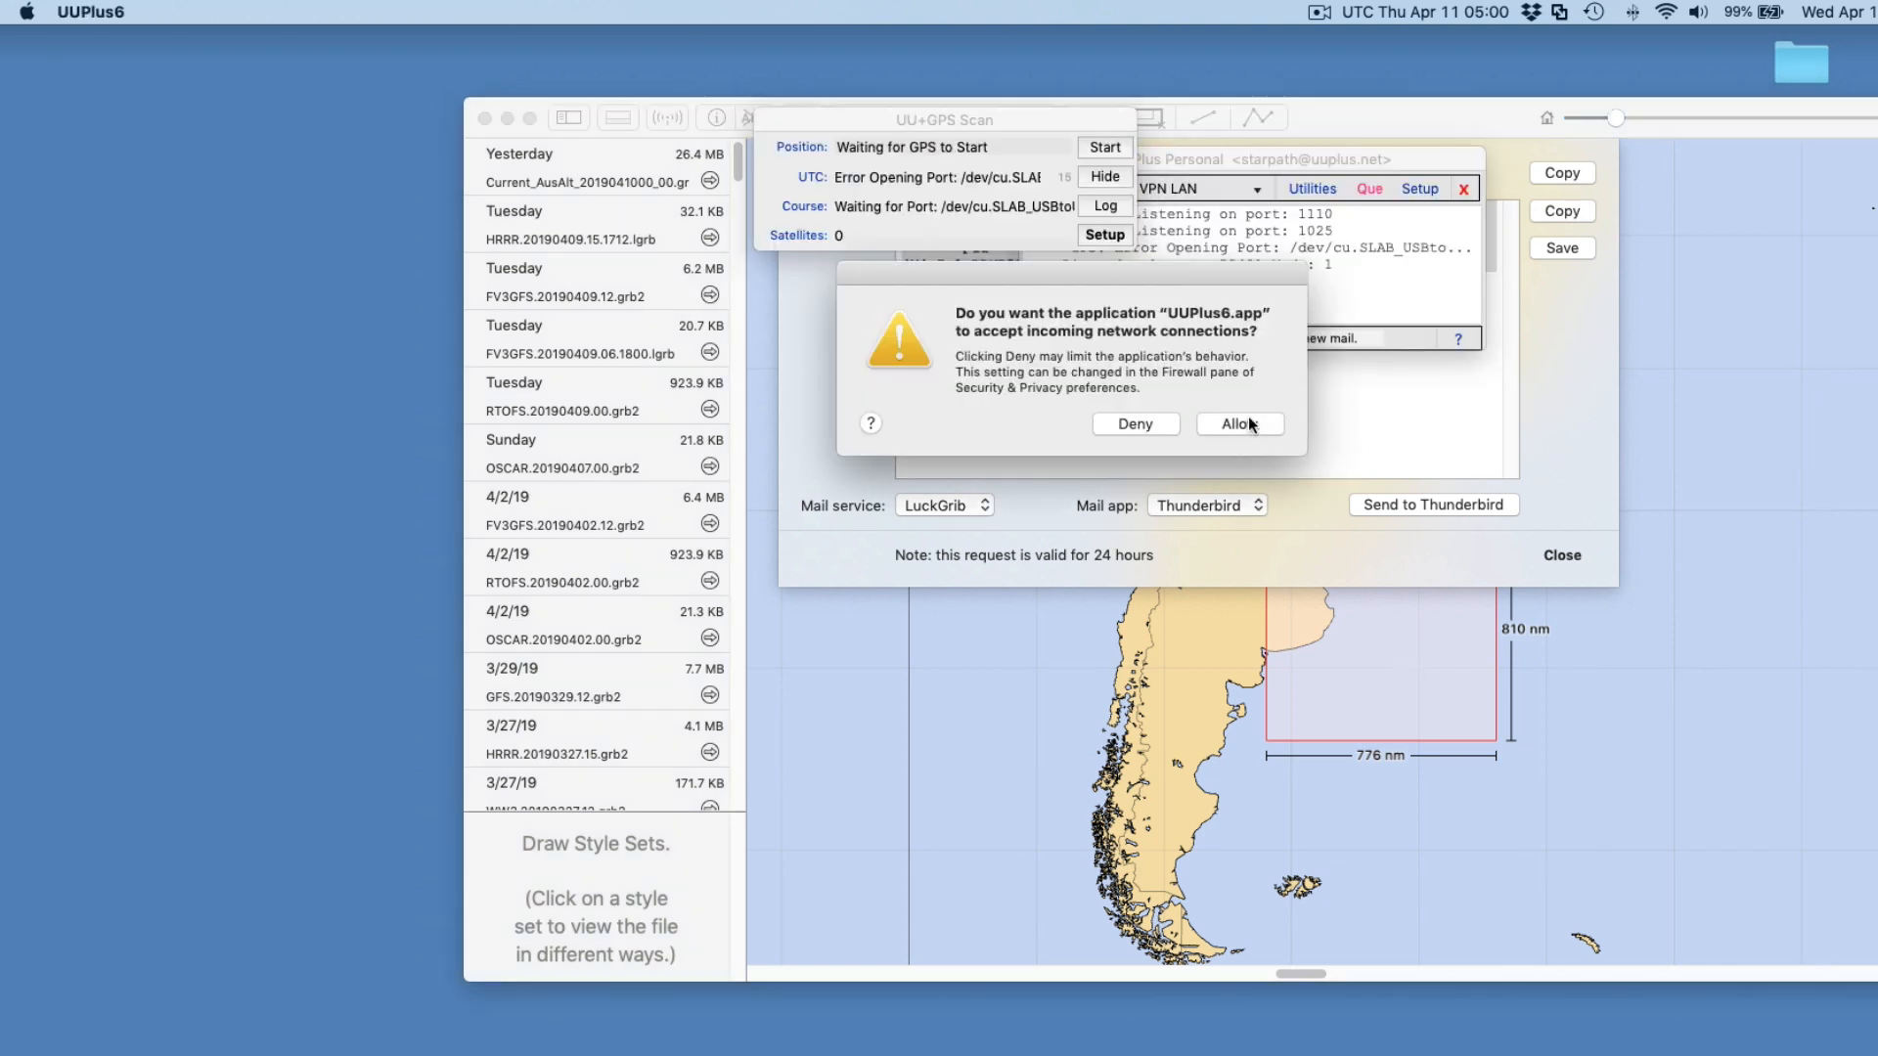
Allow UUPlus6 incoming connections, hide the GPS scan, and move the mail log aside
click(1241, 425)
click(1106, 176)
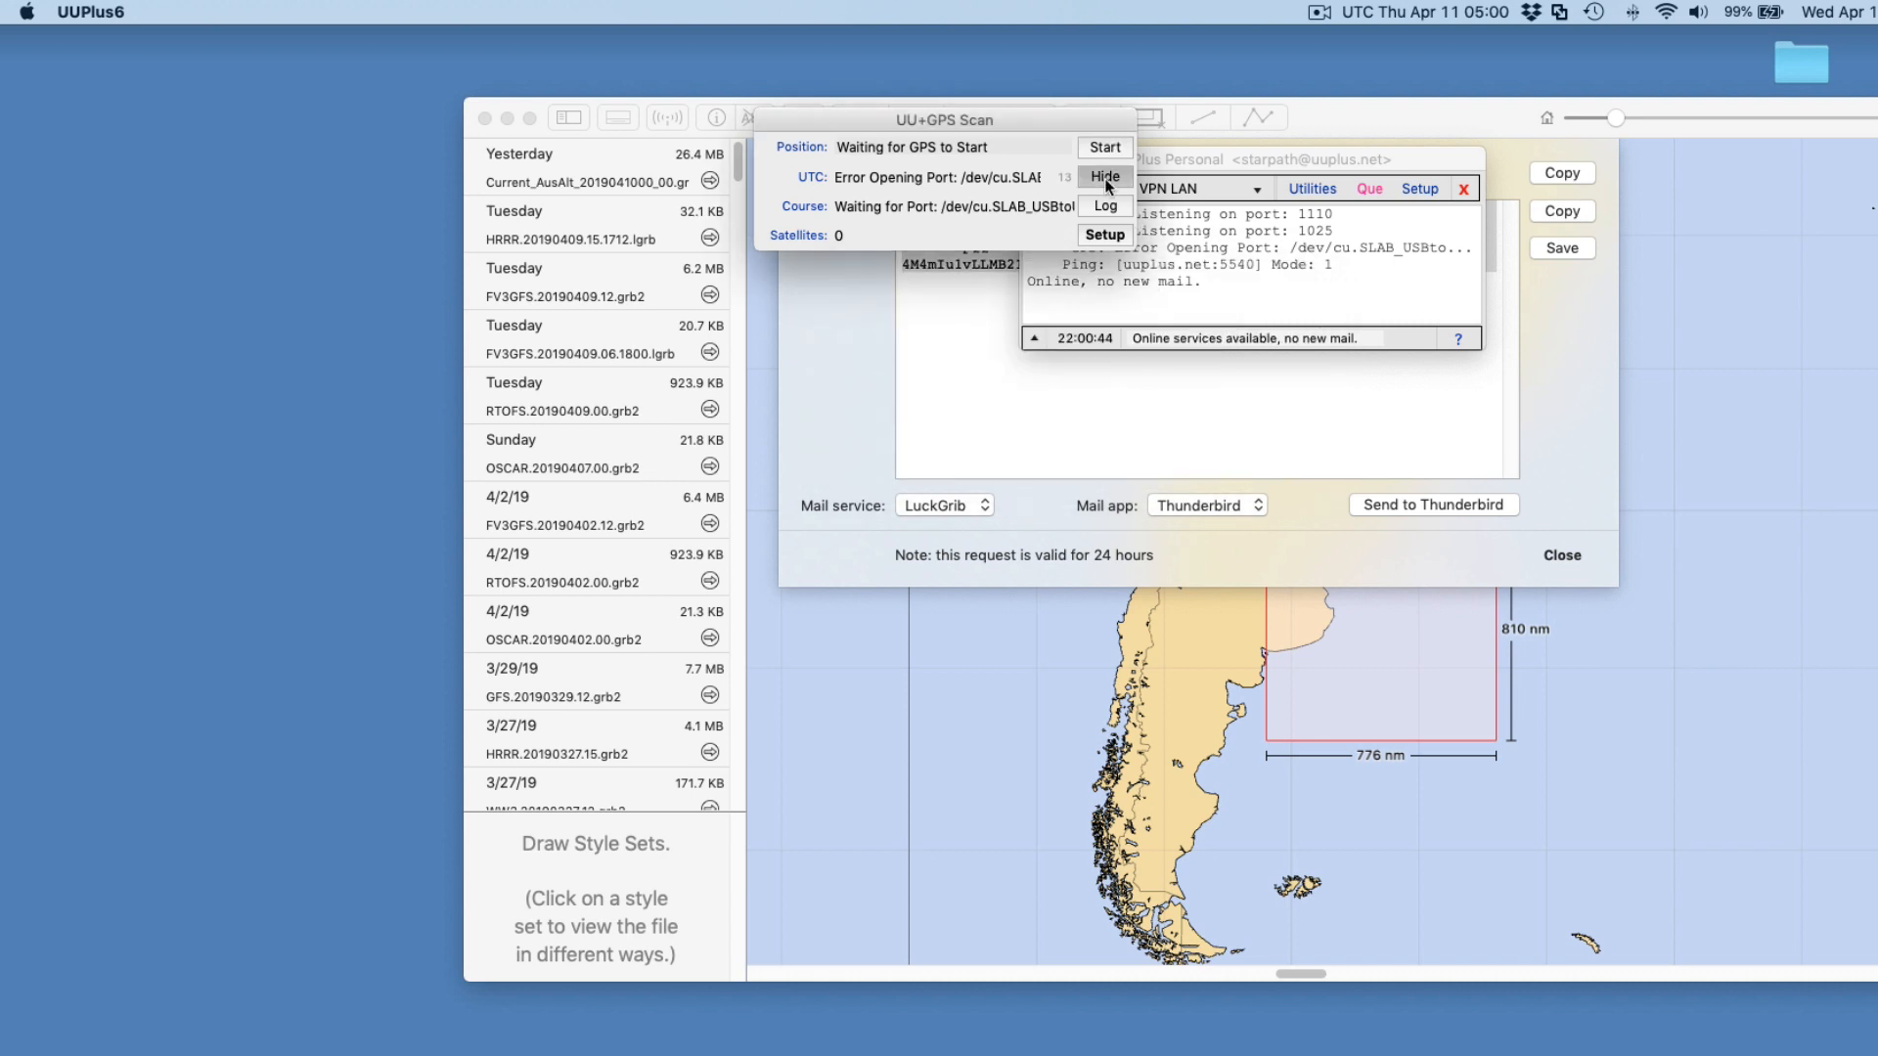
drag(1272, 167, 1127, 175)
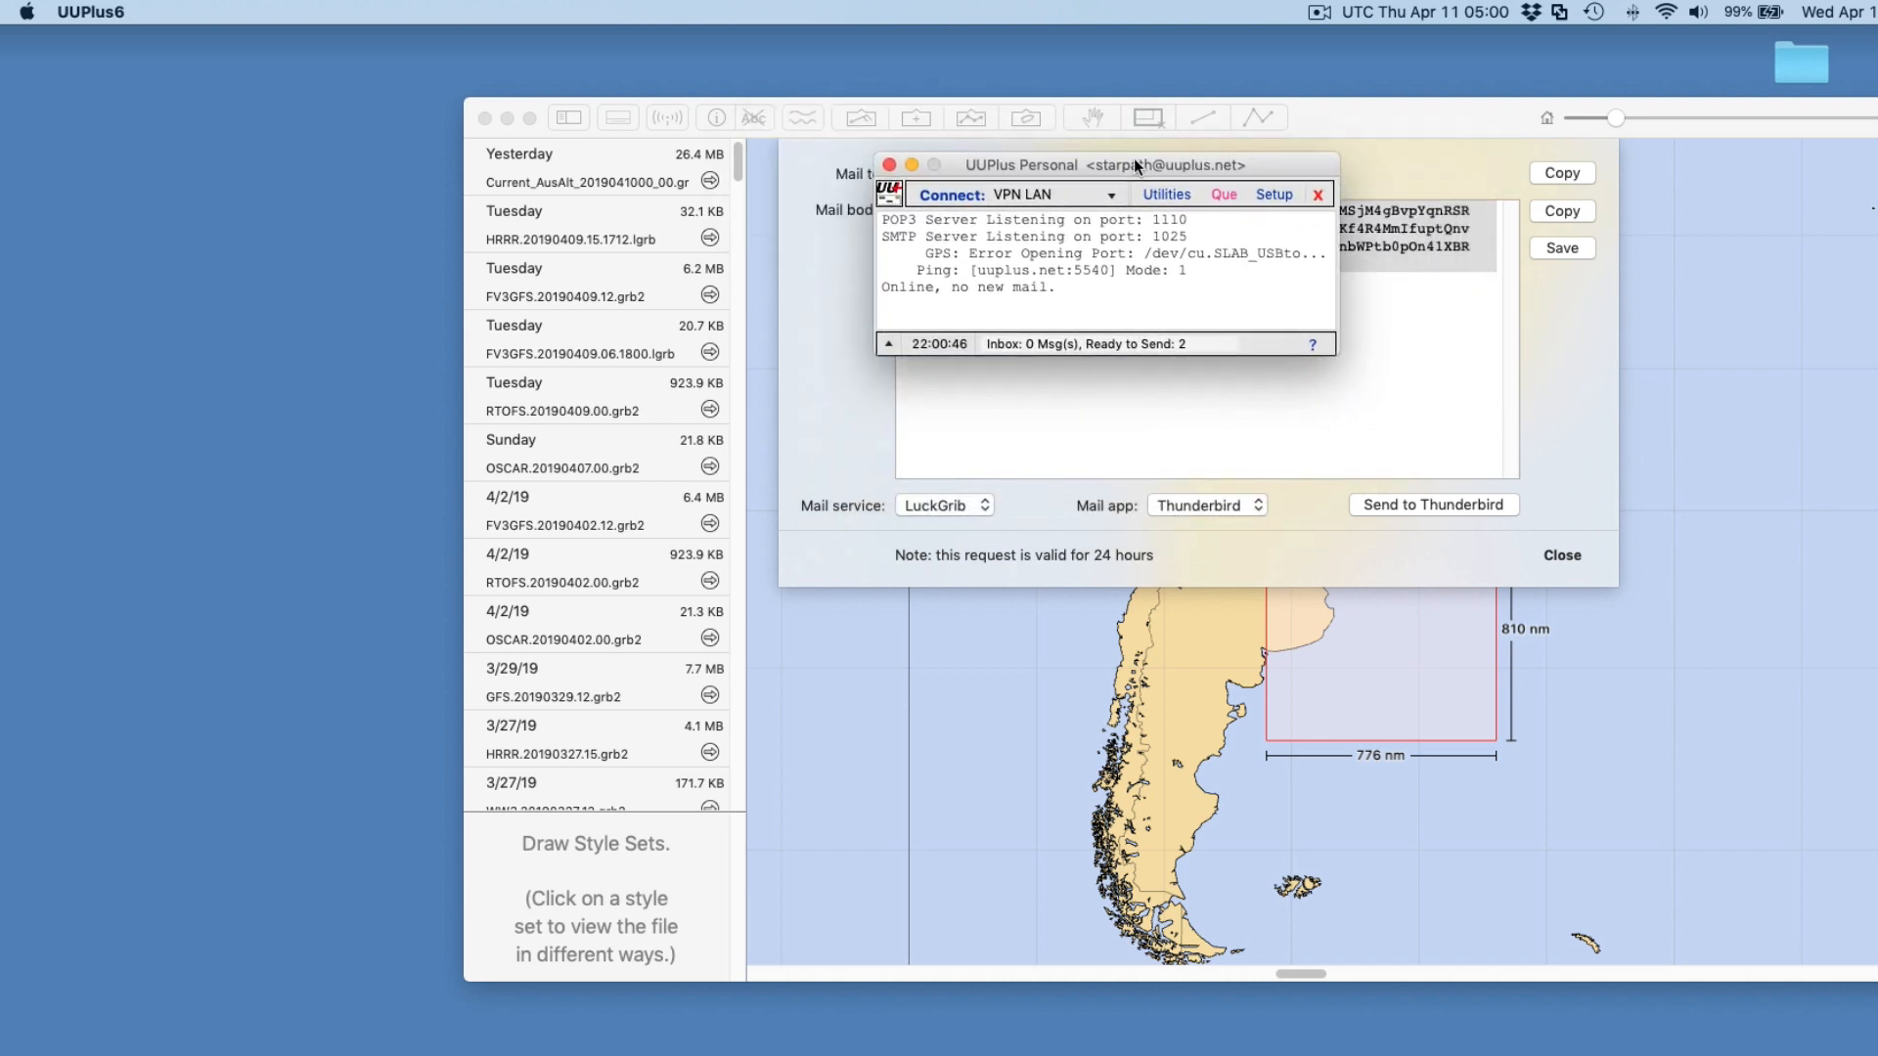
Start a new message from the Utilities > Console Mailer window
click(1170, 191)
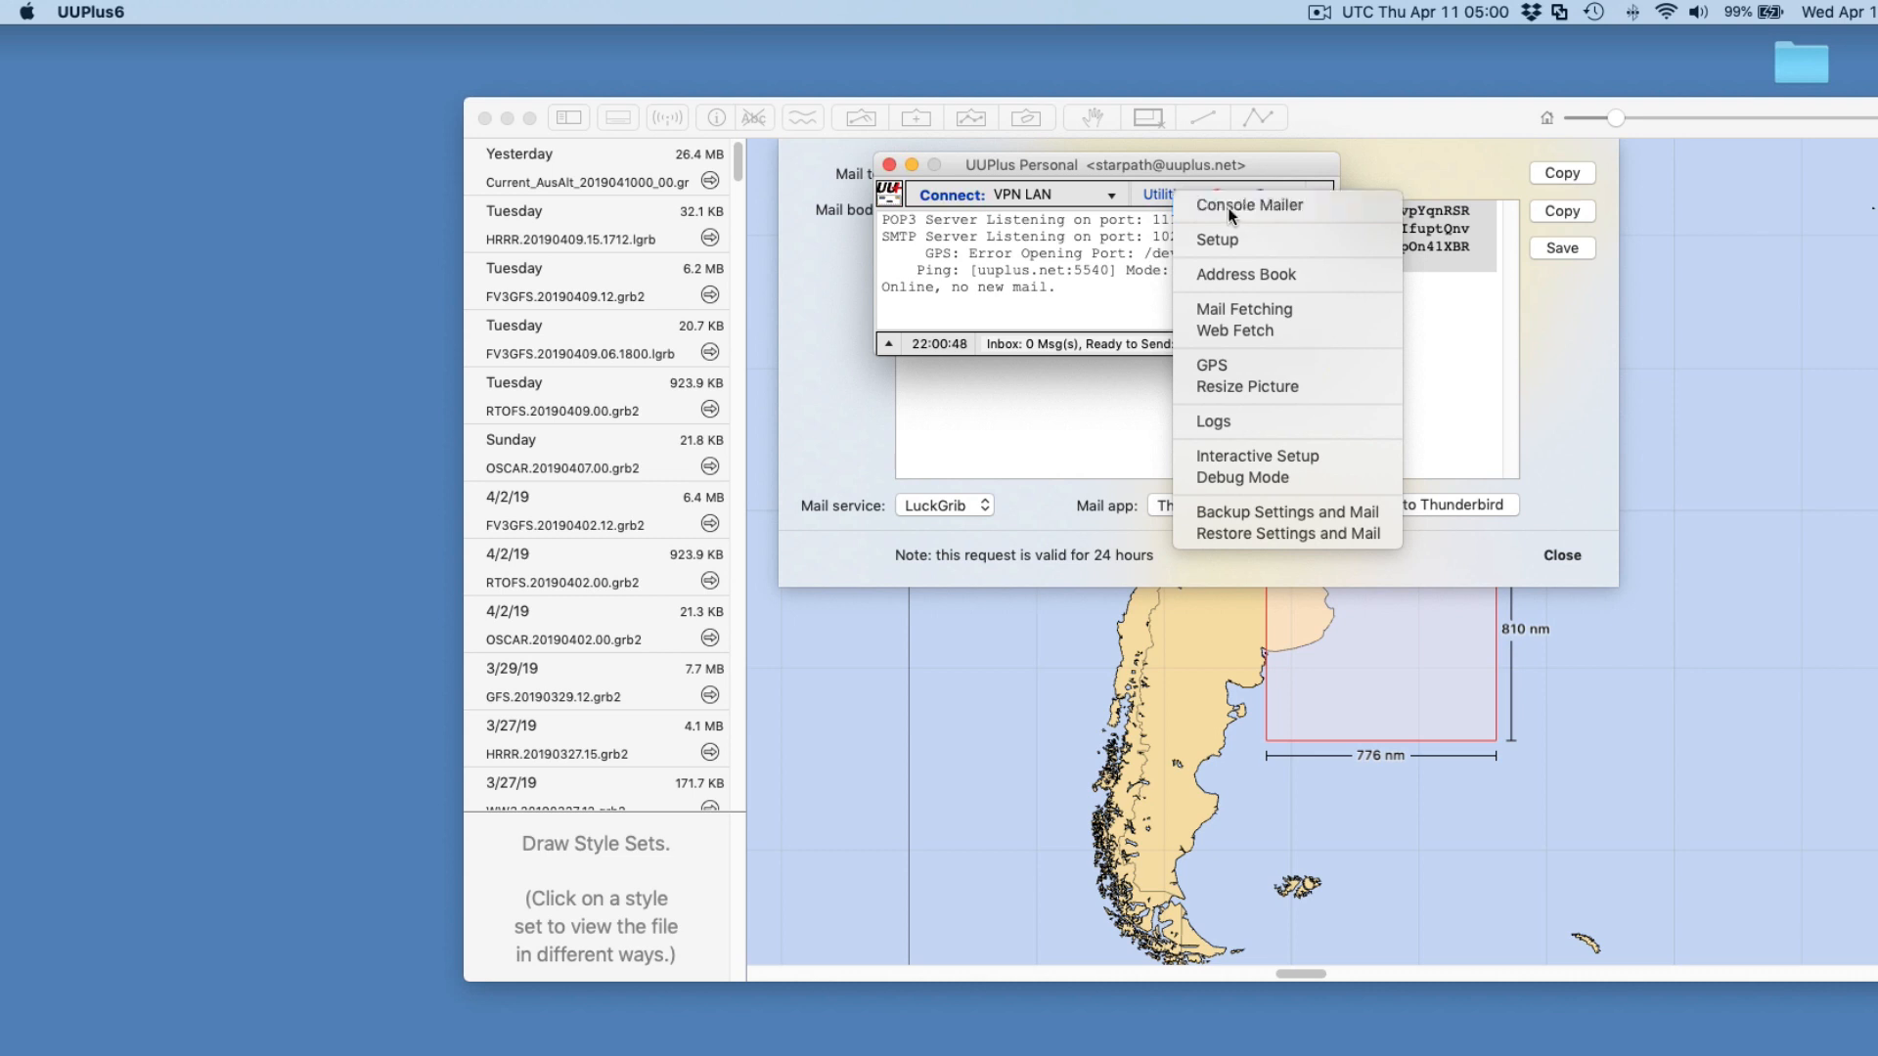
click(1229, 207)
click(1213, 303)
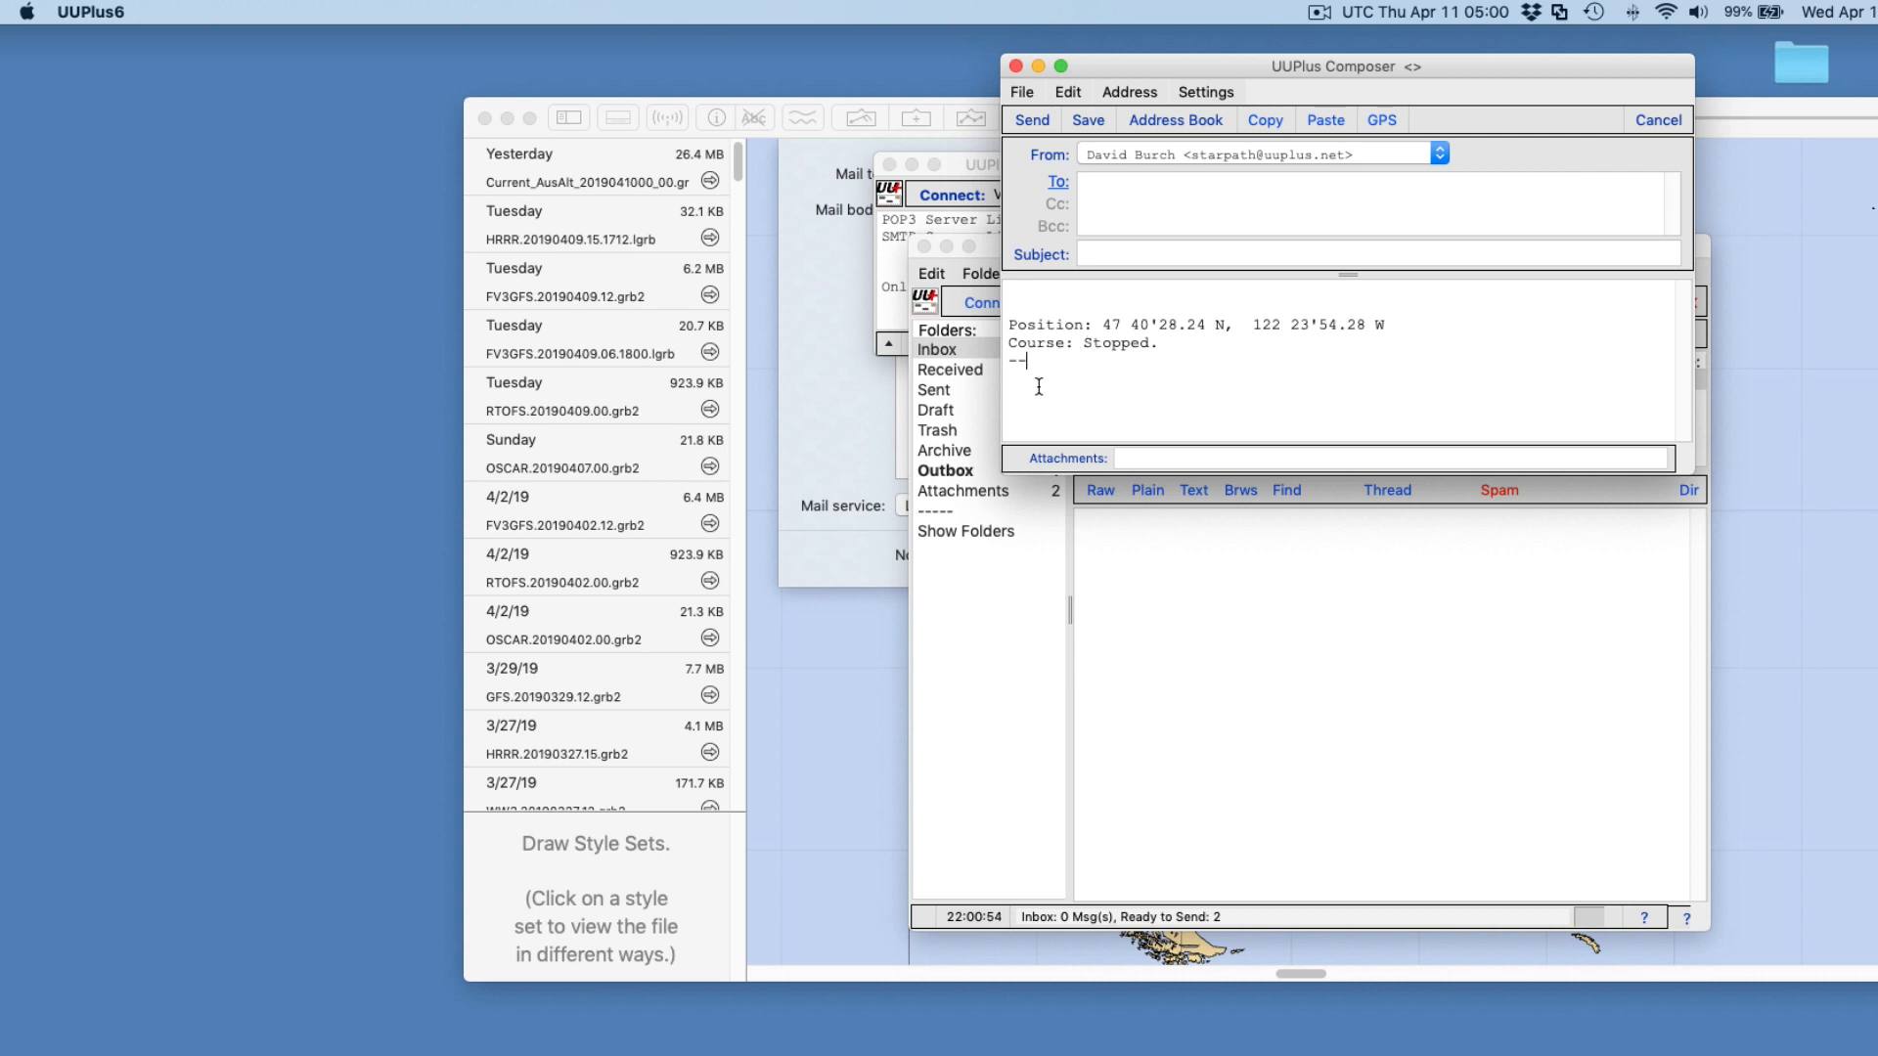
Replace the message's default position text with the pasted GRIB request code
drag(1036, 386, 975, 280)
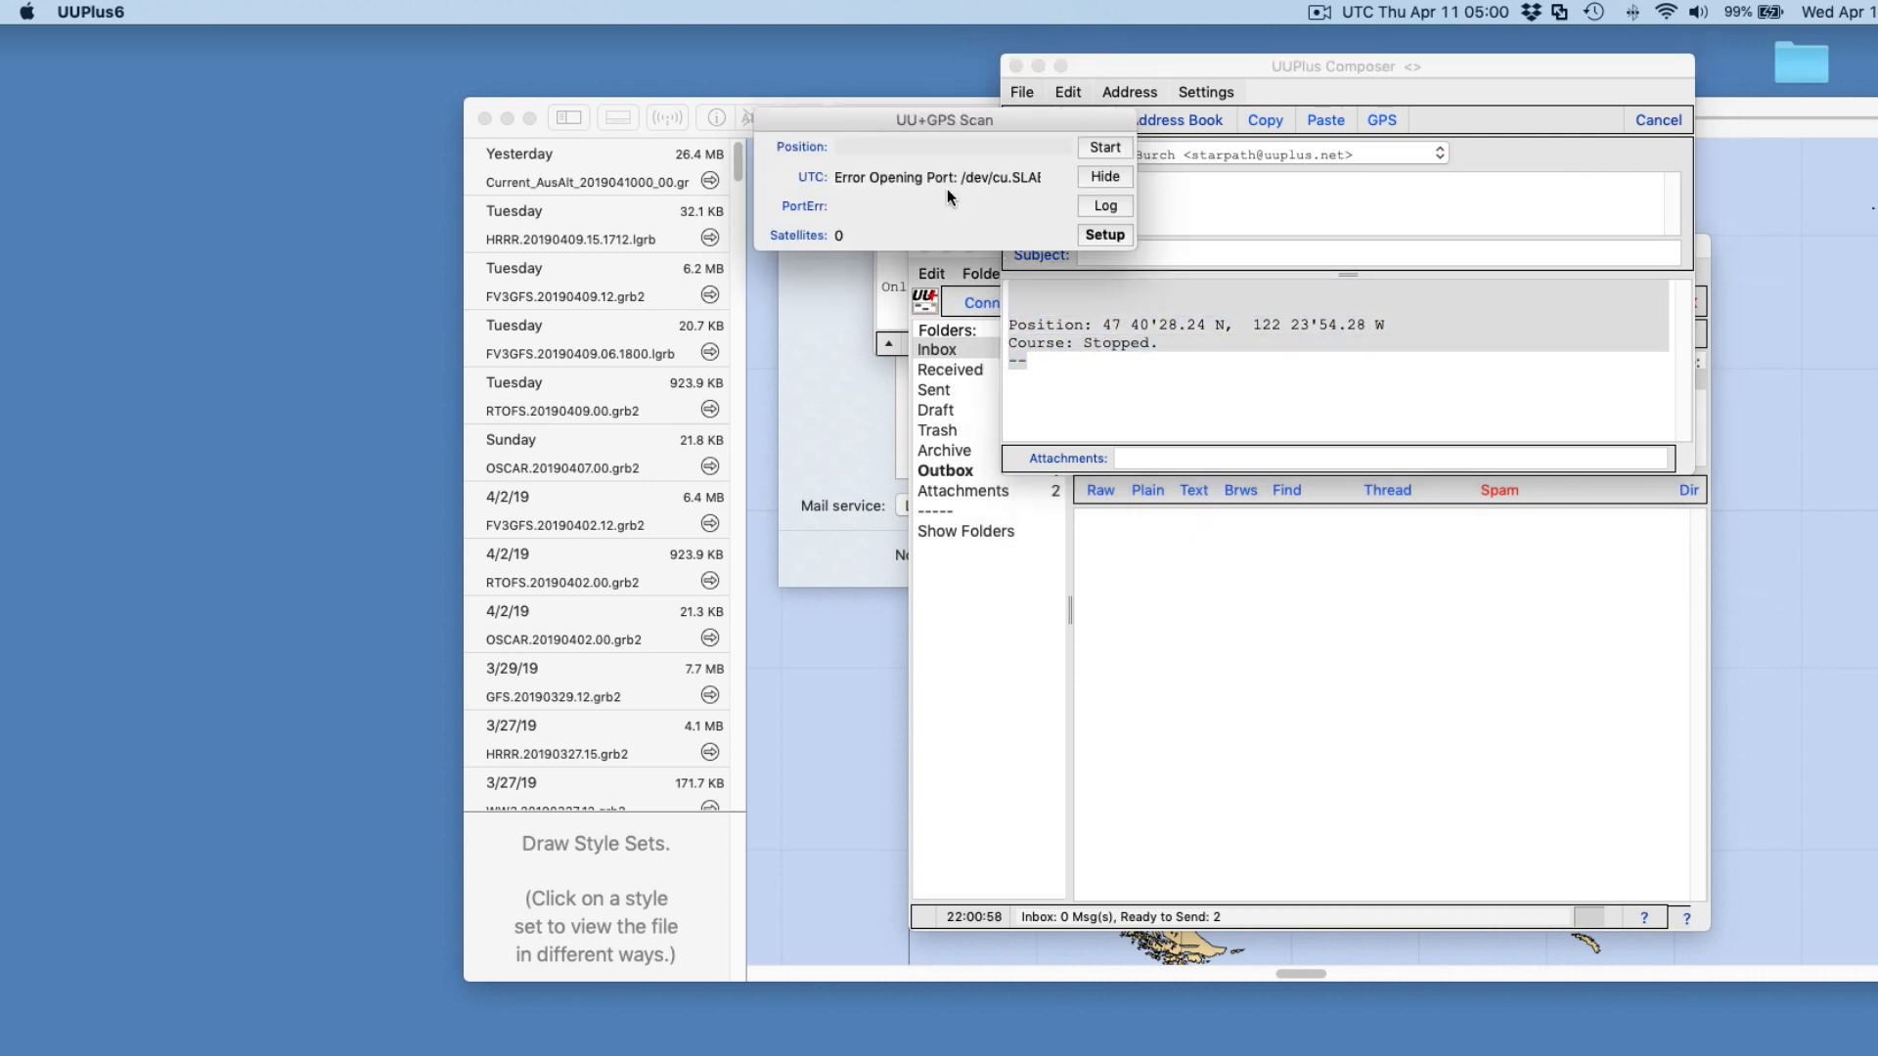
click(1109, 175)
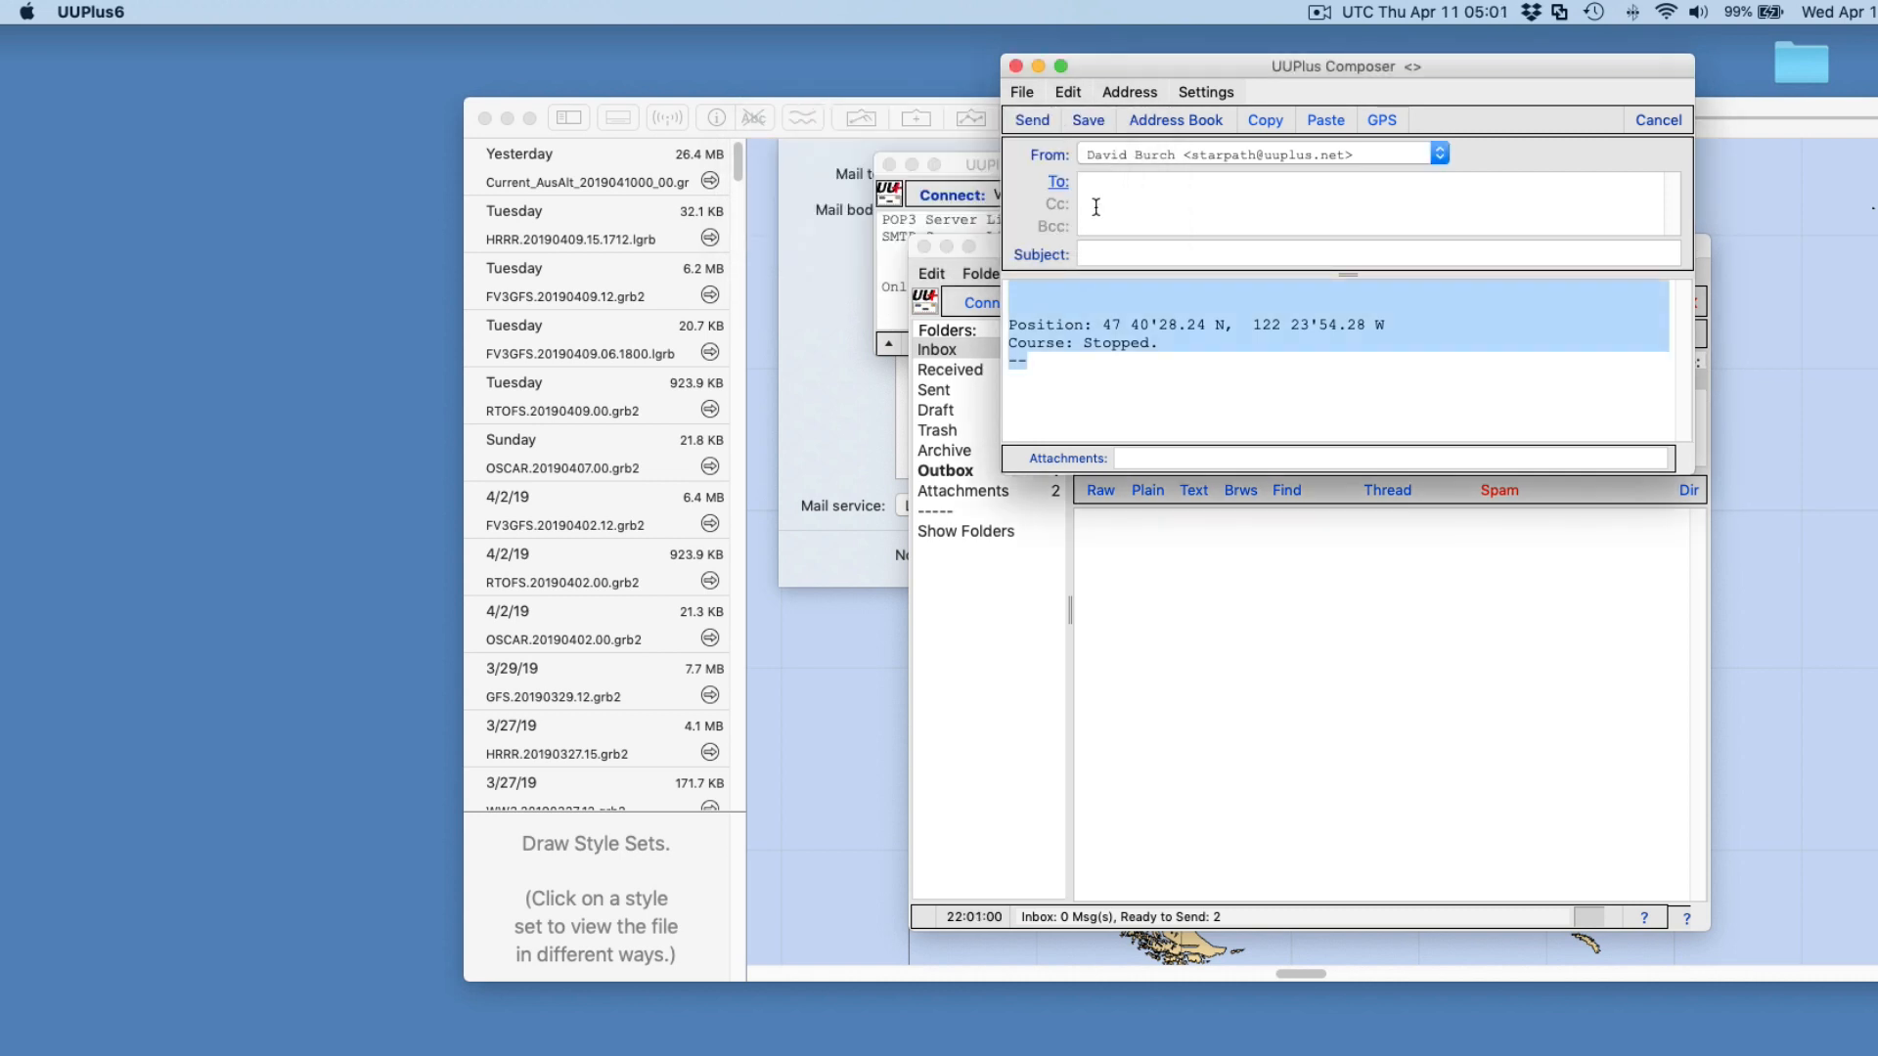
text(grib: 14780wn3ryxy8G2zgzI32GpinjPIgMBSjXXg4BSjXPgBMSjM4gBvpYqnRSR pbnISMggmRpDnhS7SQSWphQnmPlAMXfXjPPKljXmRUjvvKljBPKf4R4MmIfuptQnv umumAXbpQQnmbRBPlump8nPgPyXMmyX2zXwO8x0pwrzxnmPprDnbWPtb0pOn41XBR 4M4mIu1vLLMB2IPmM24rLLILuPR2p=)
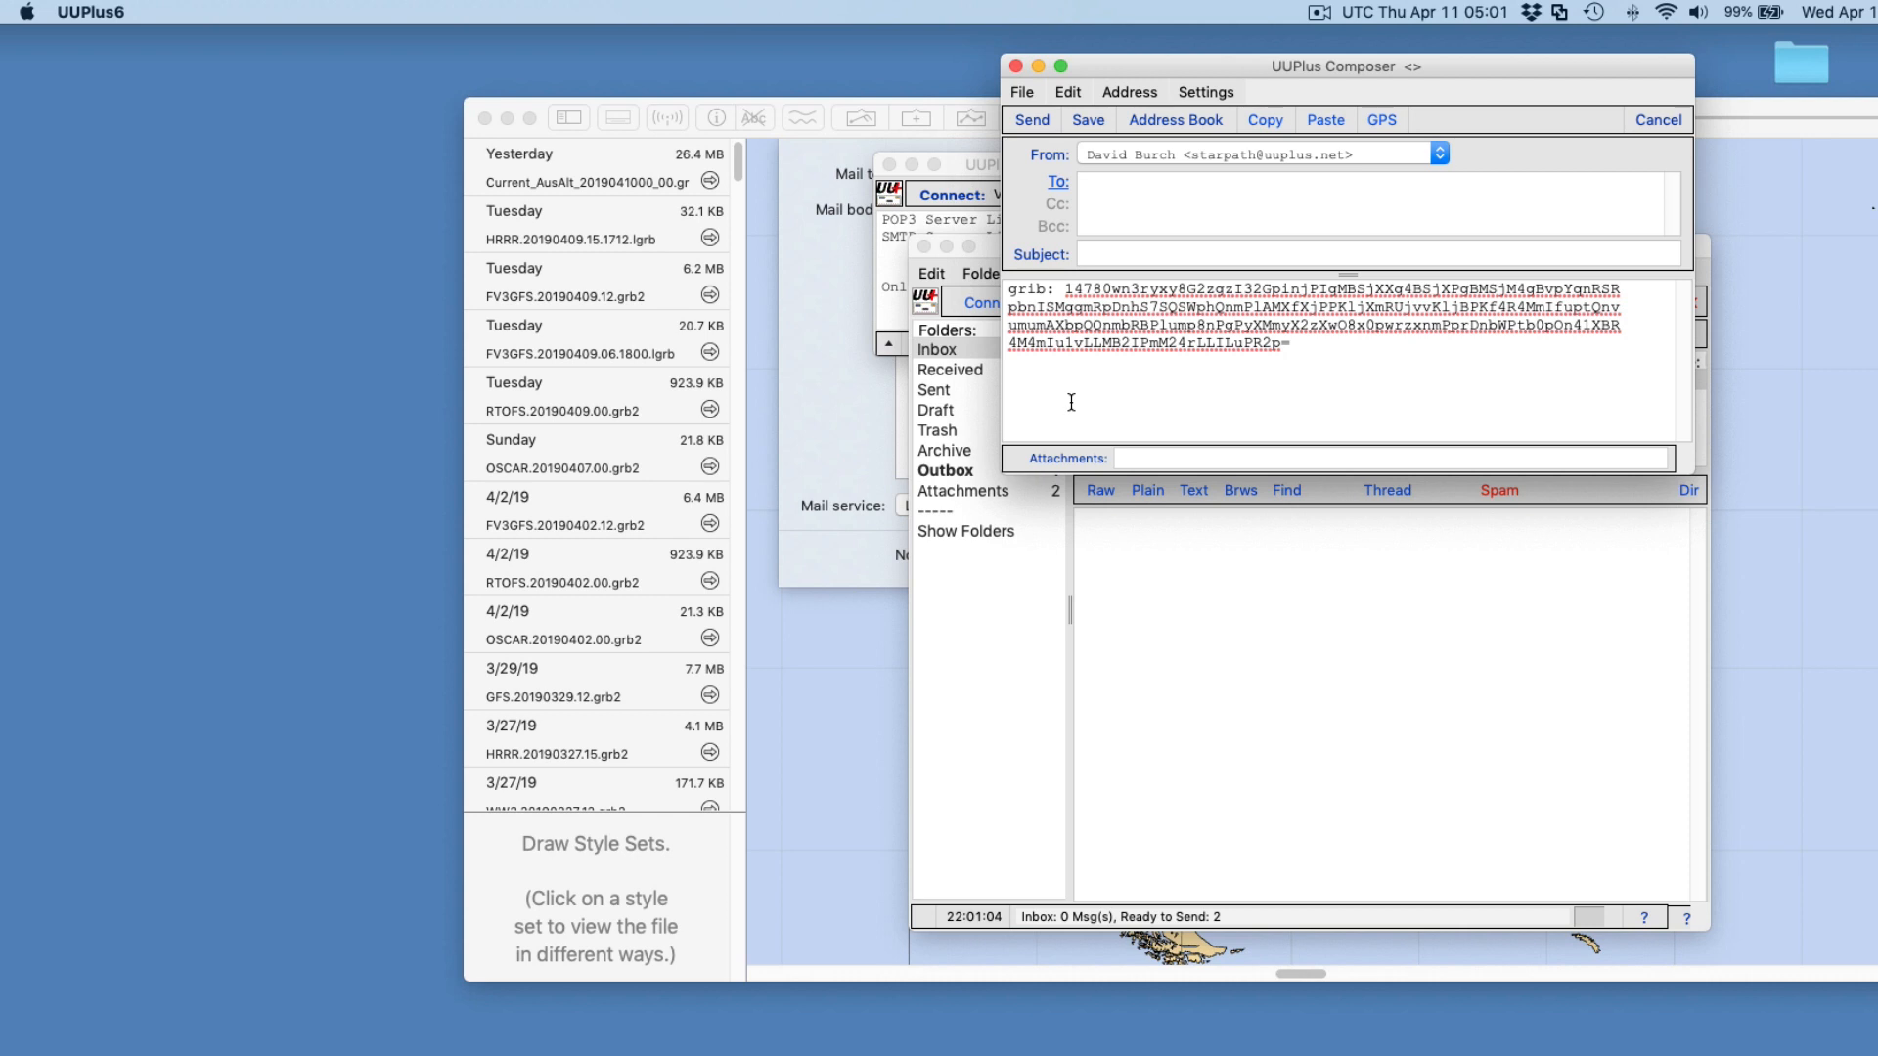
click(831, 571)
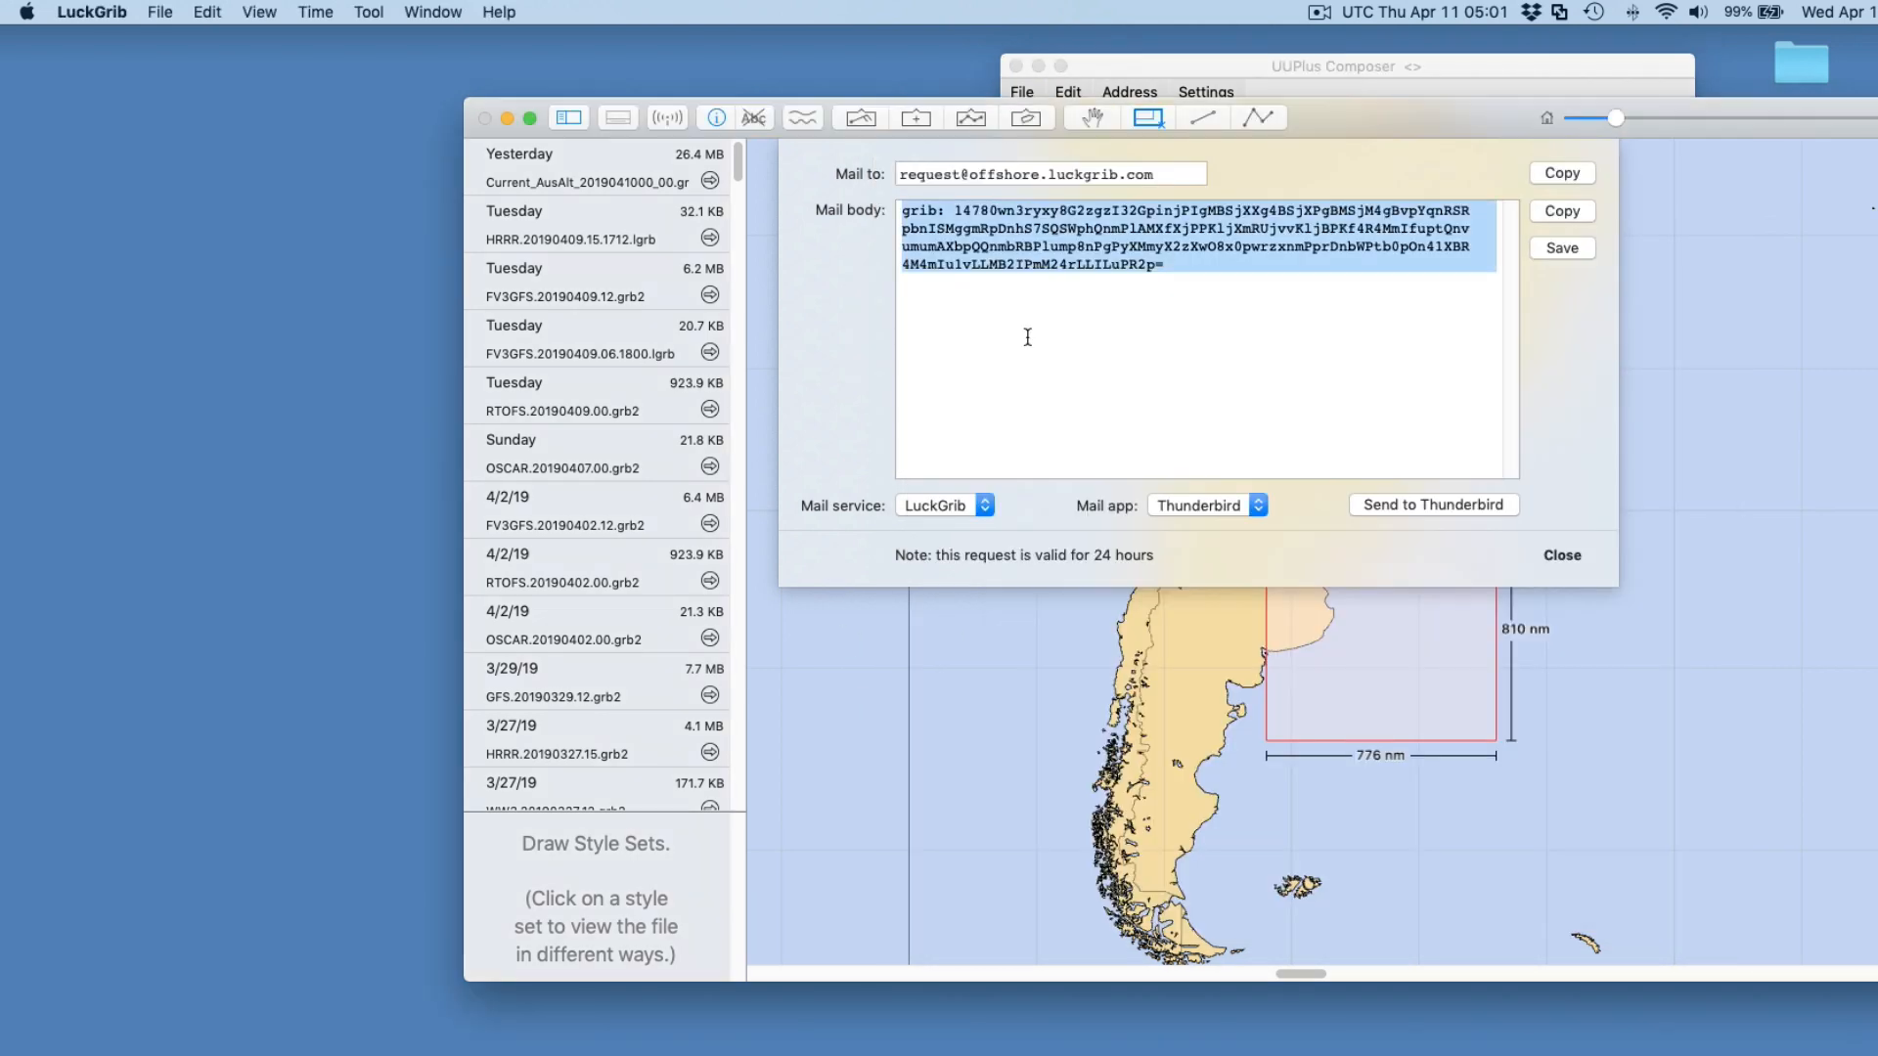
Copy the Mail to recipient address from LuckGrib's request and return to the UUPlus Composer
drag(1168, 177, 811, 188)
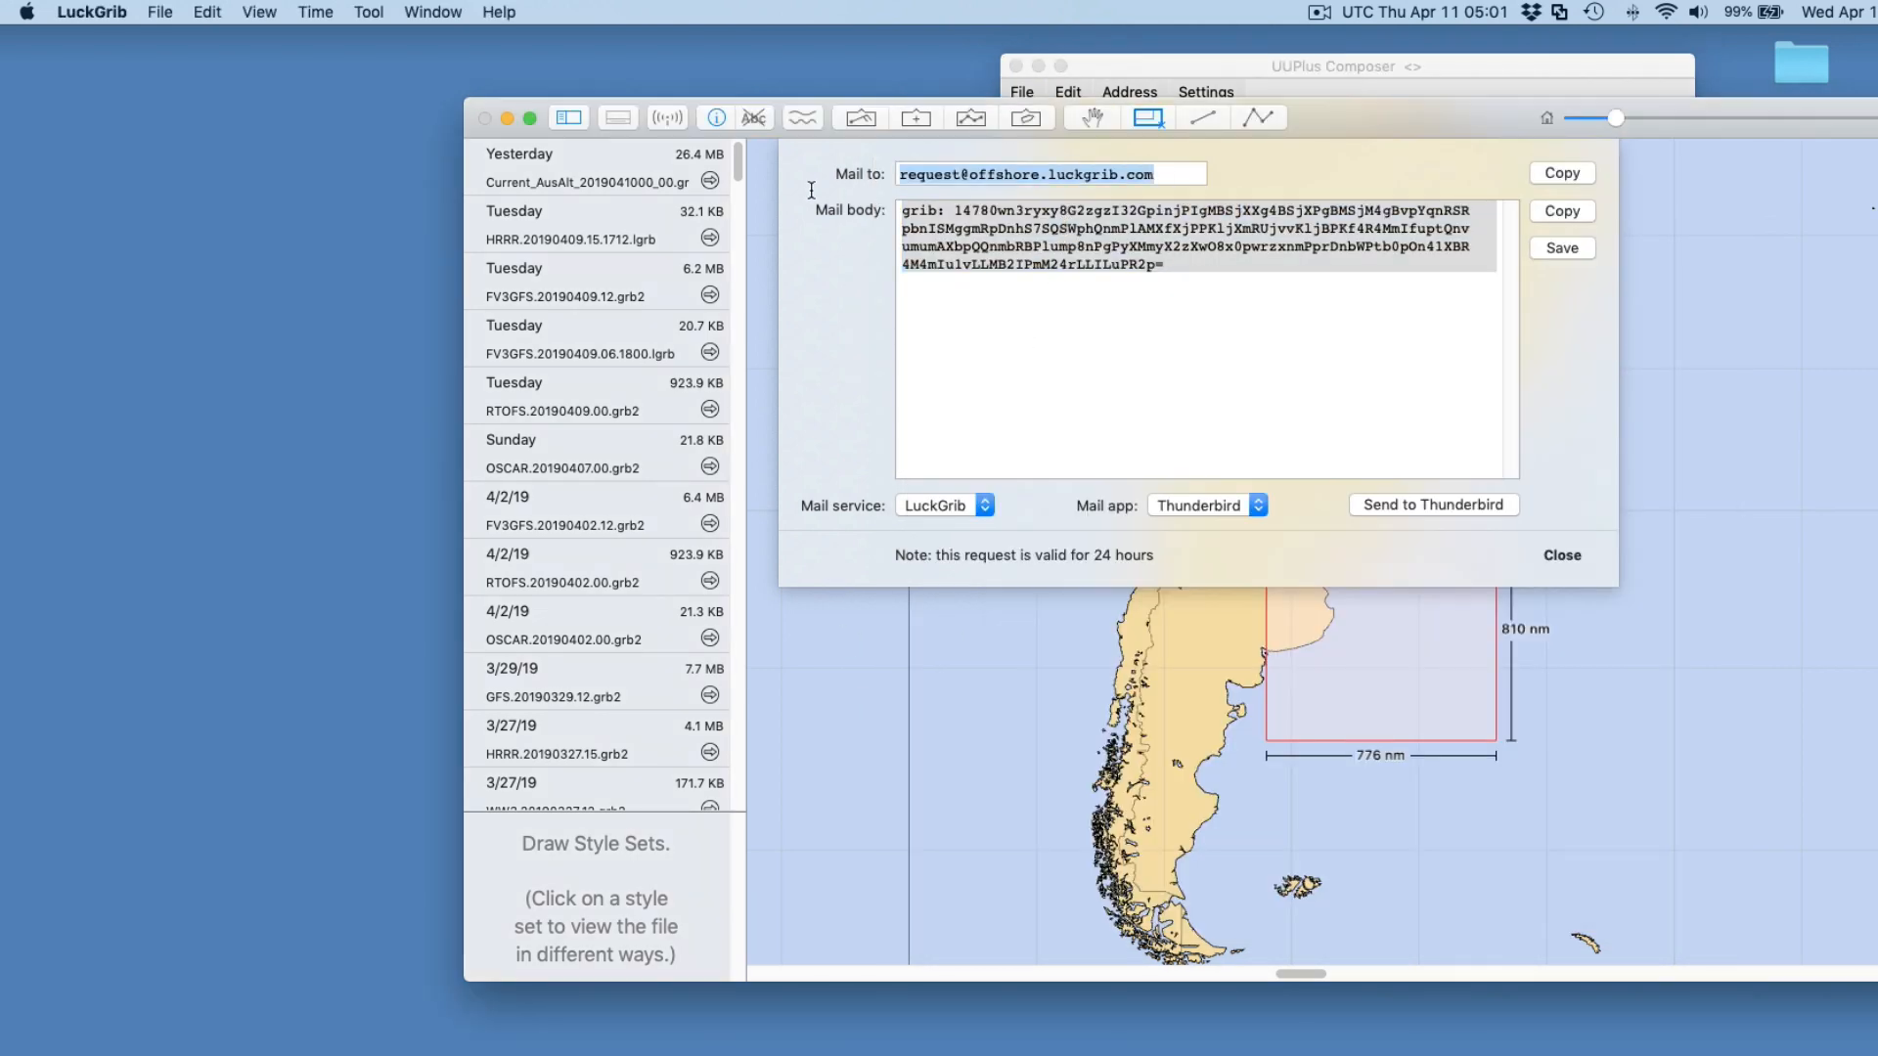
right_click(963, 172)
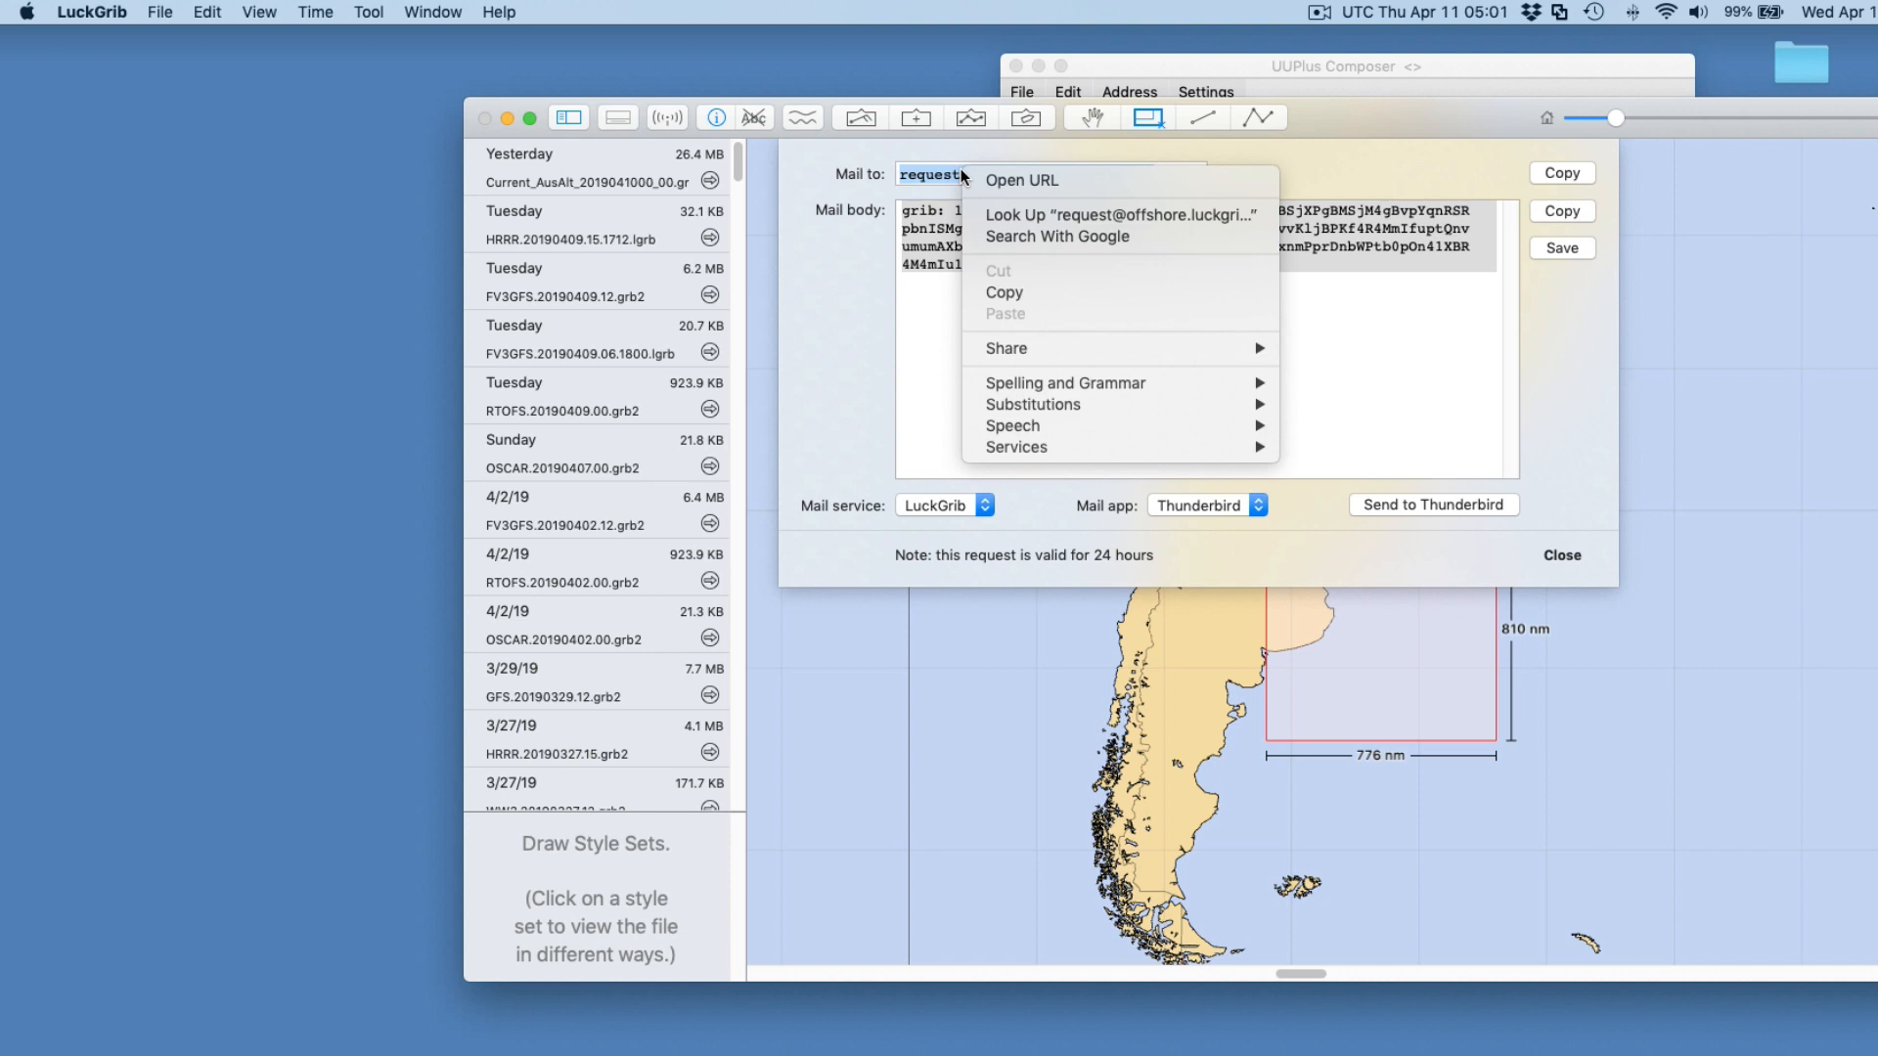
click(1018, 294)
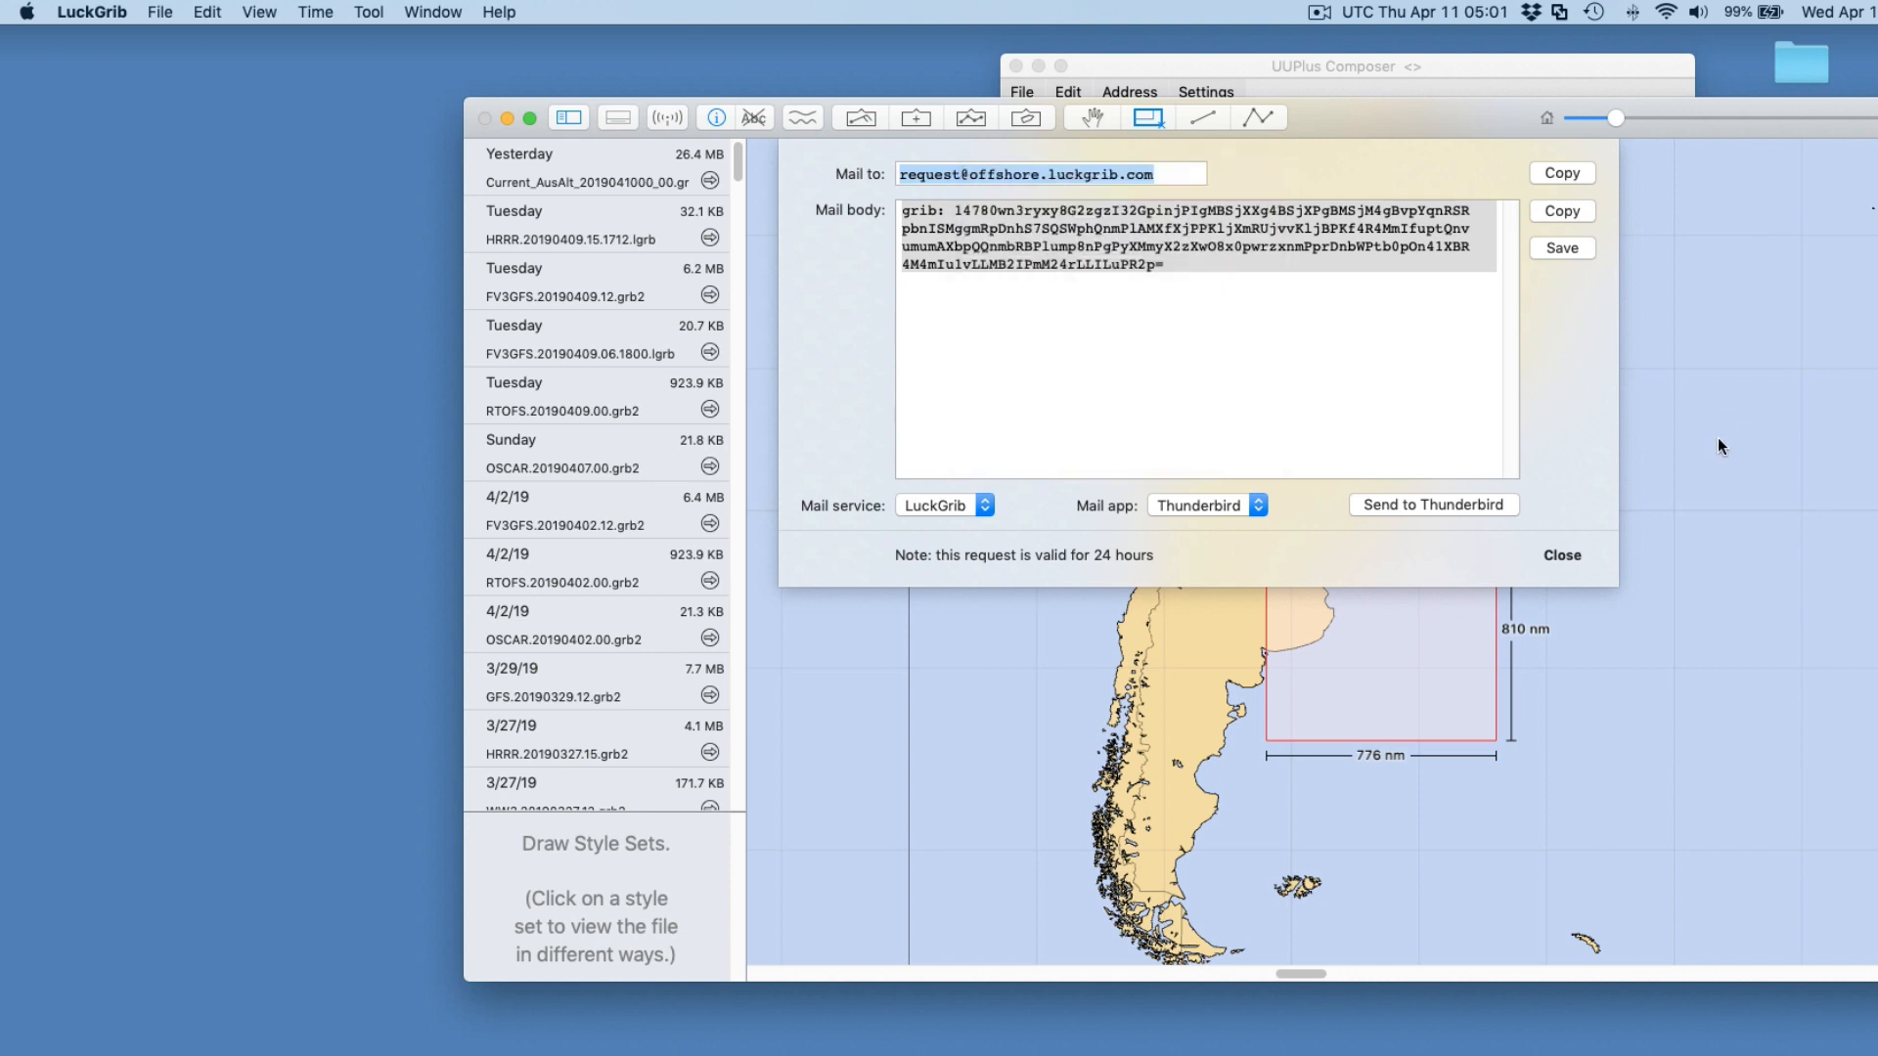
click(1512, 65)
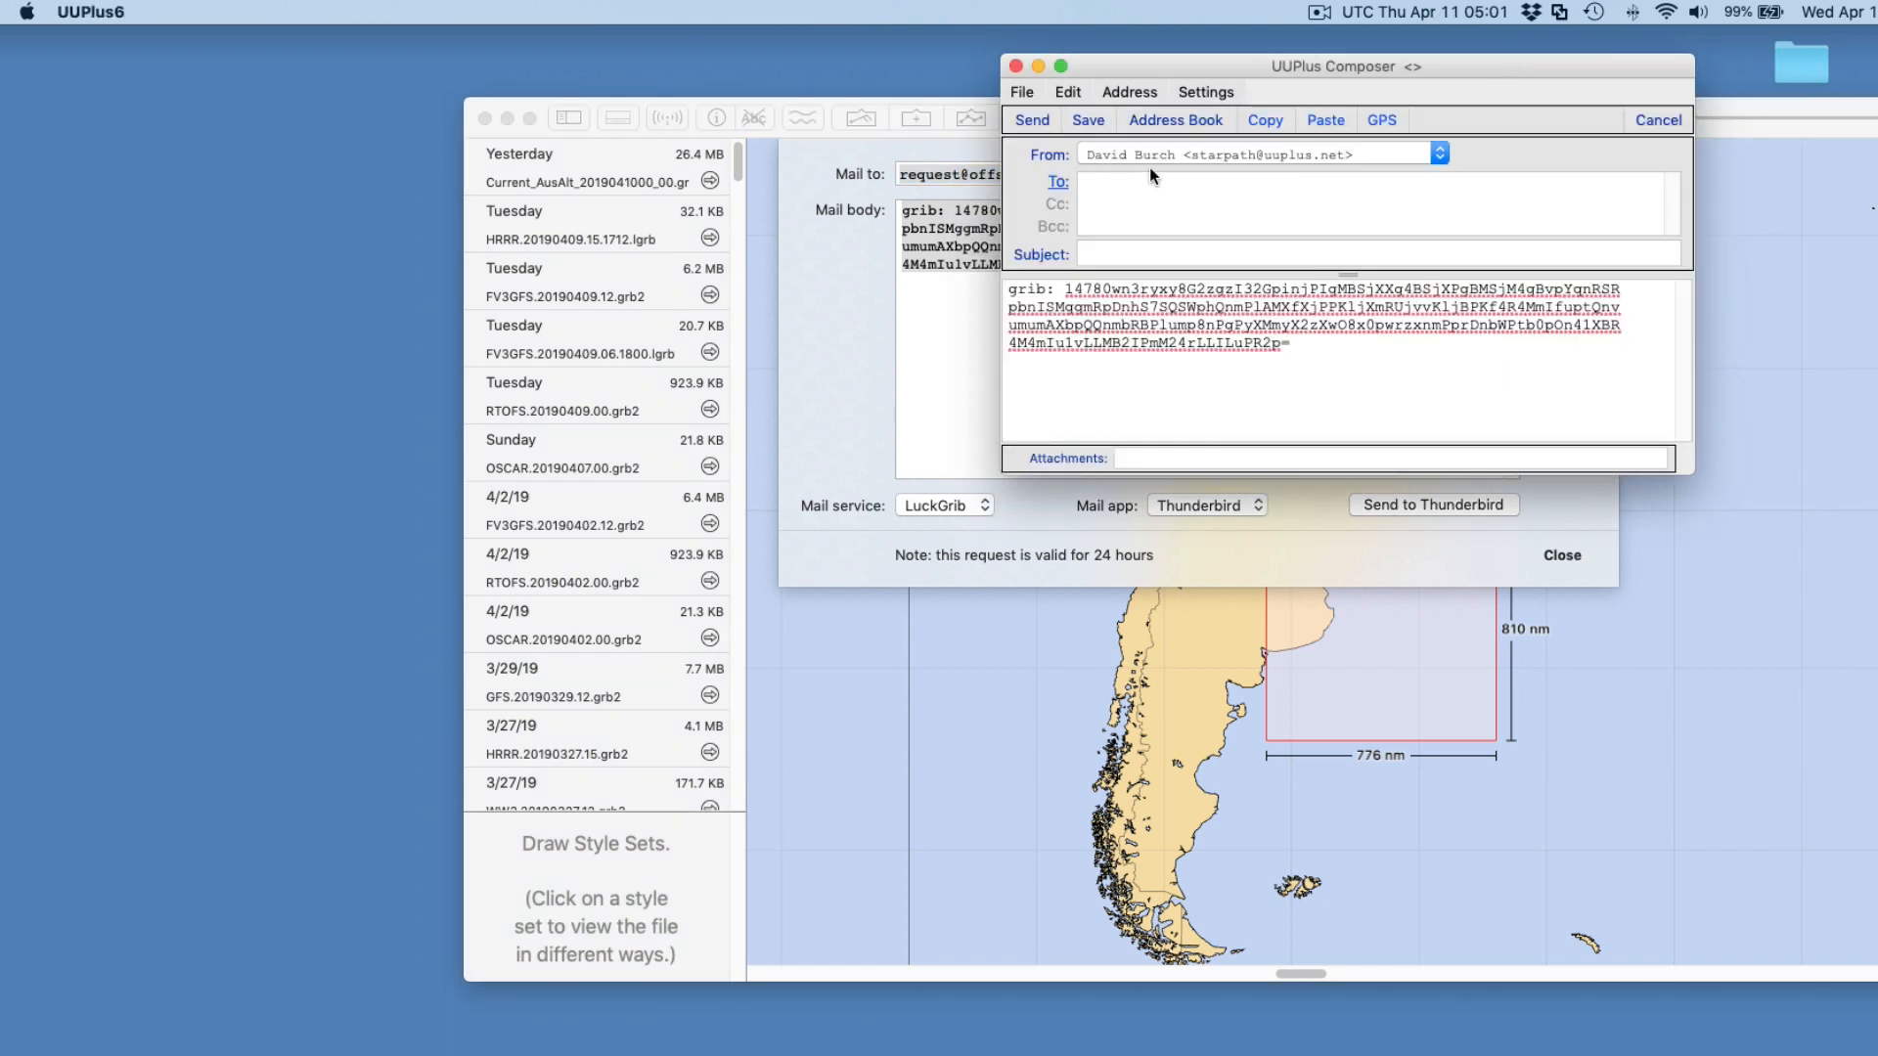
Address the message to the pasted request address, subject 'FV3 data from LG', and send it
click(1107, 188)
key(super+v)
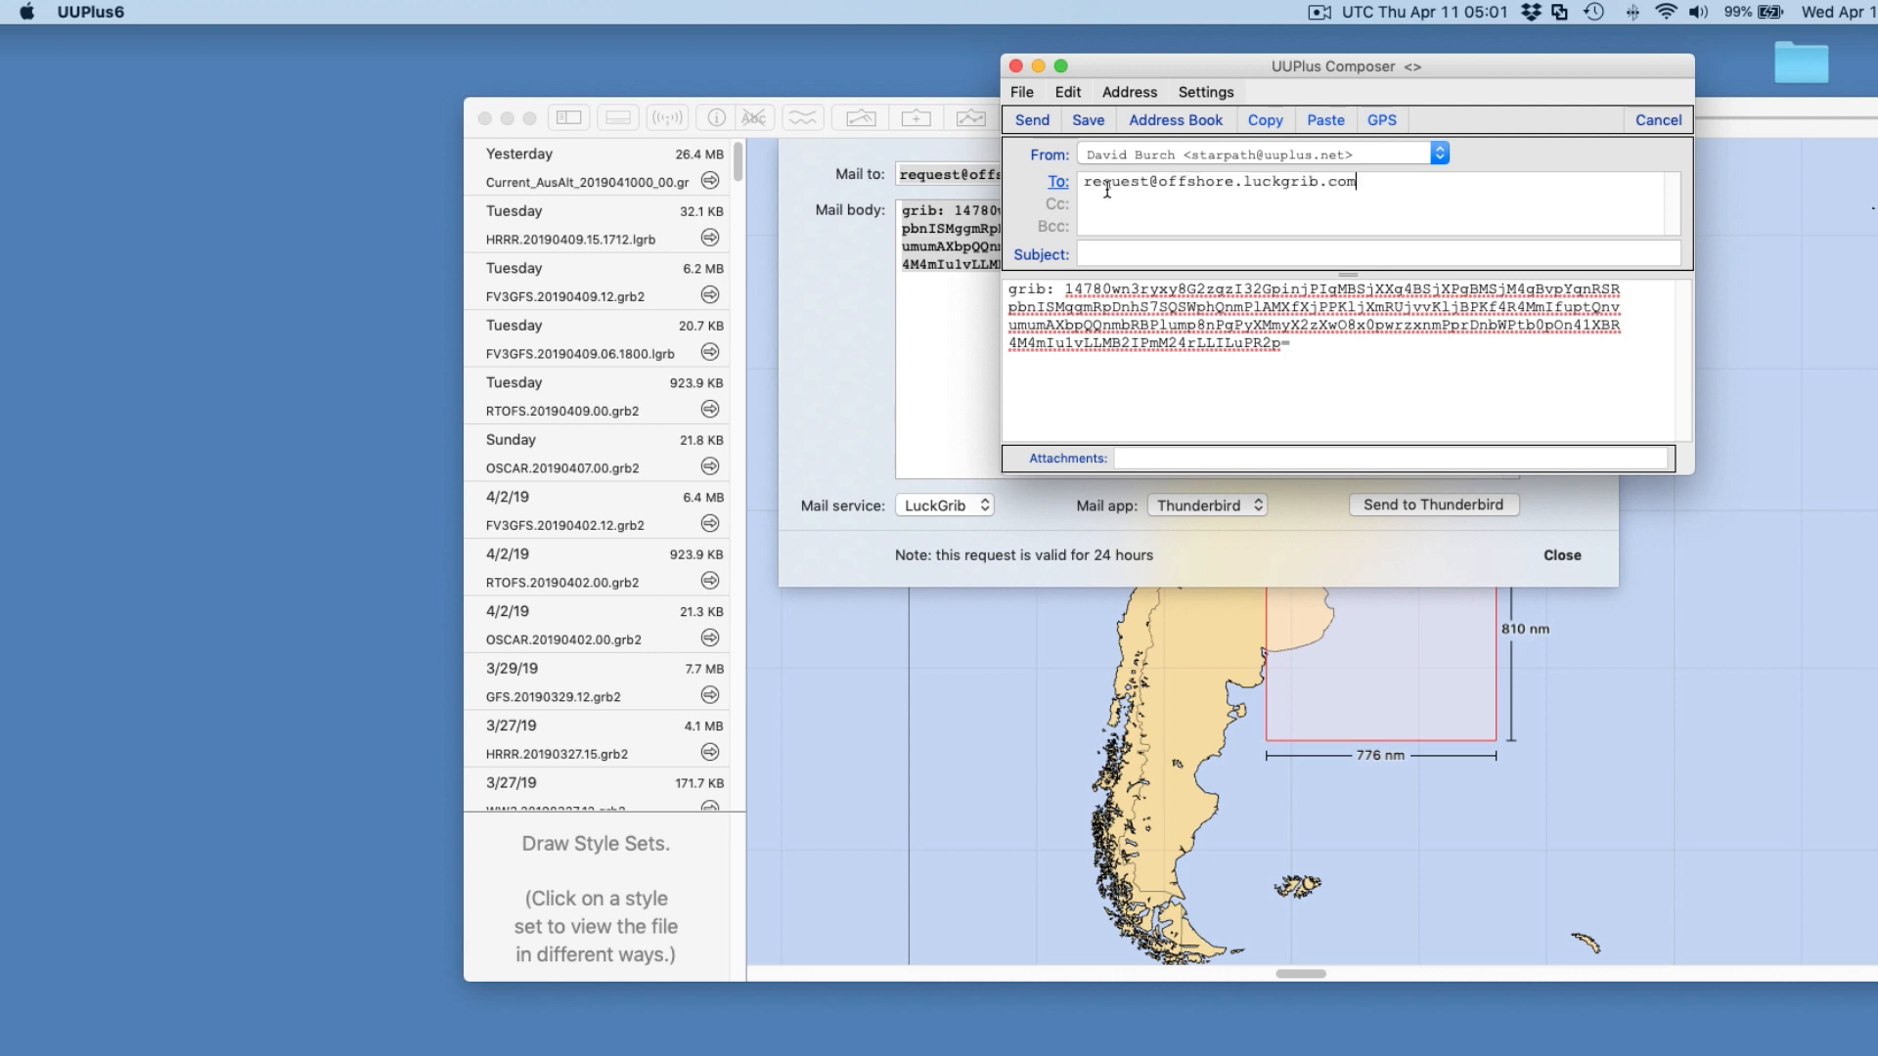
click(1093, 252)
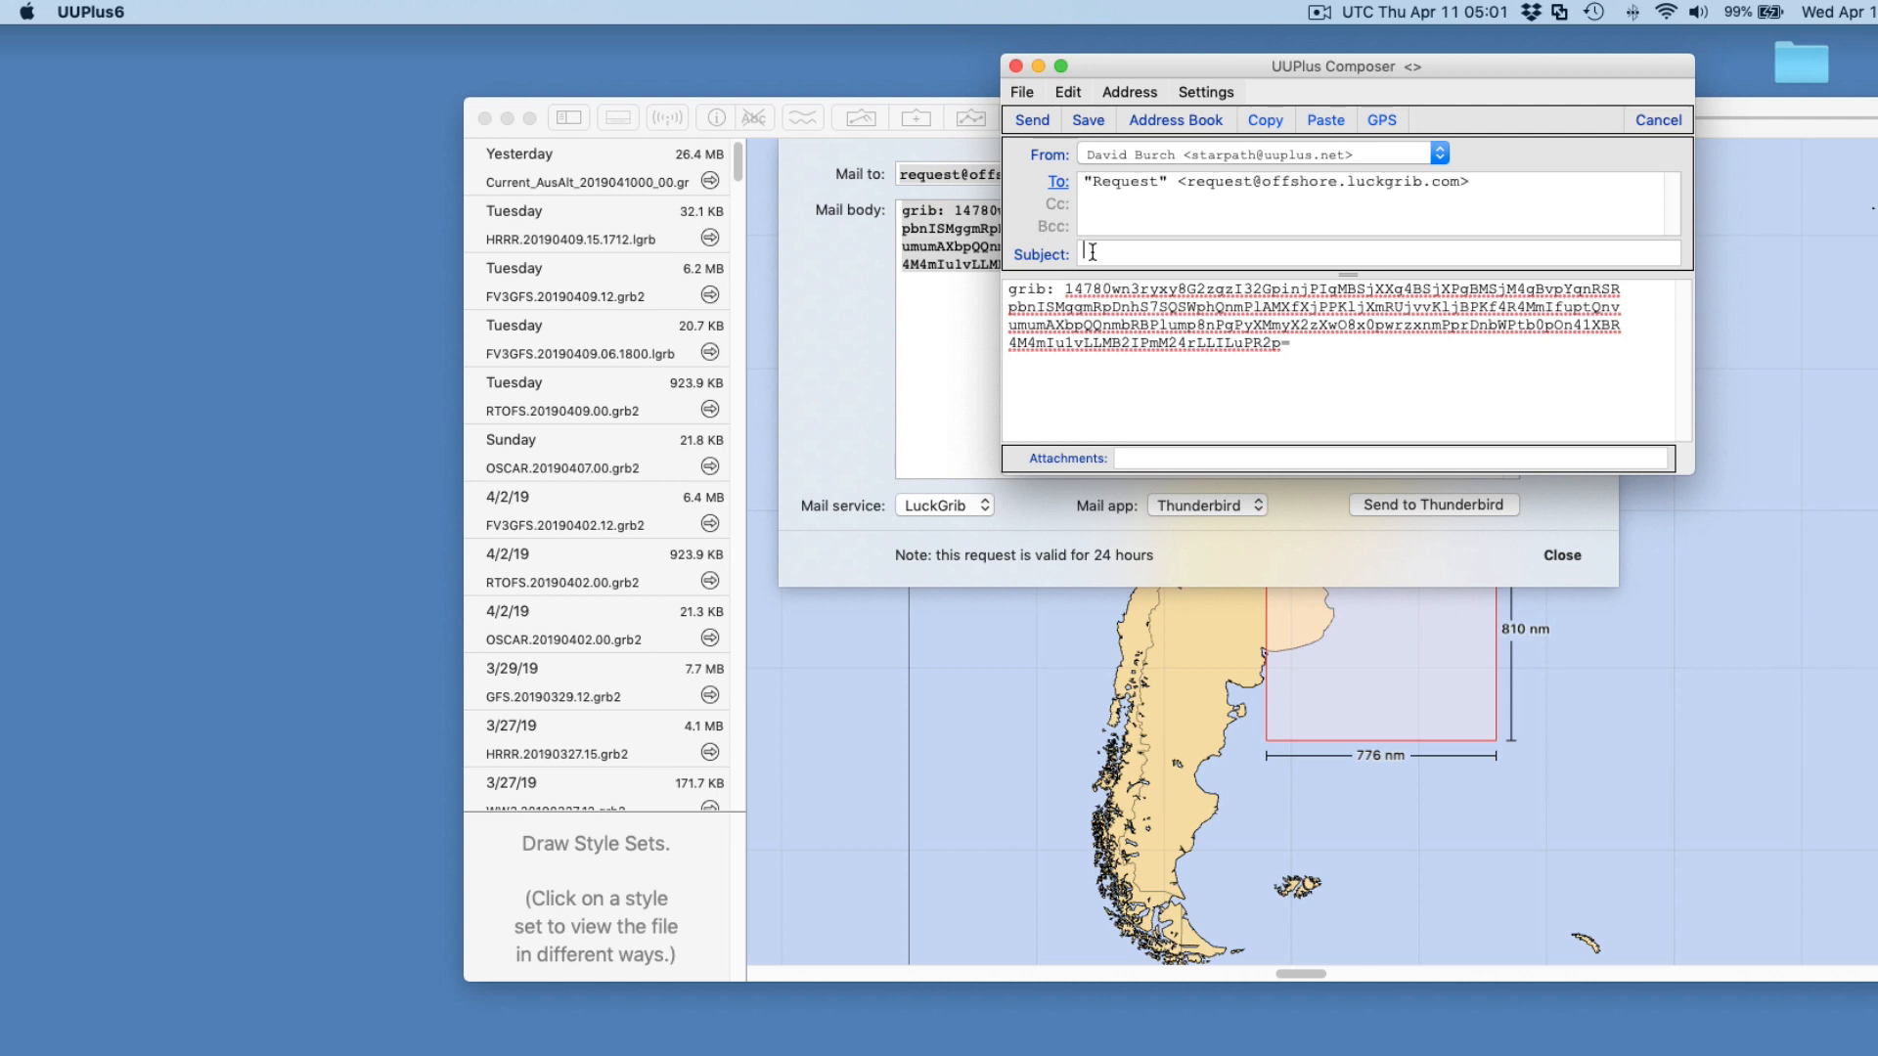
text(FV3)
key(BackSpace)
text(3 data from LG)
click(1027, 120)
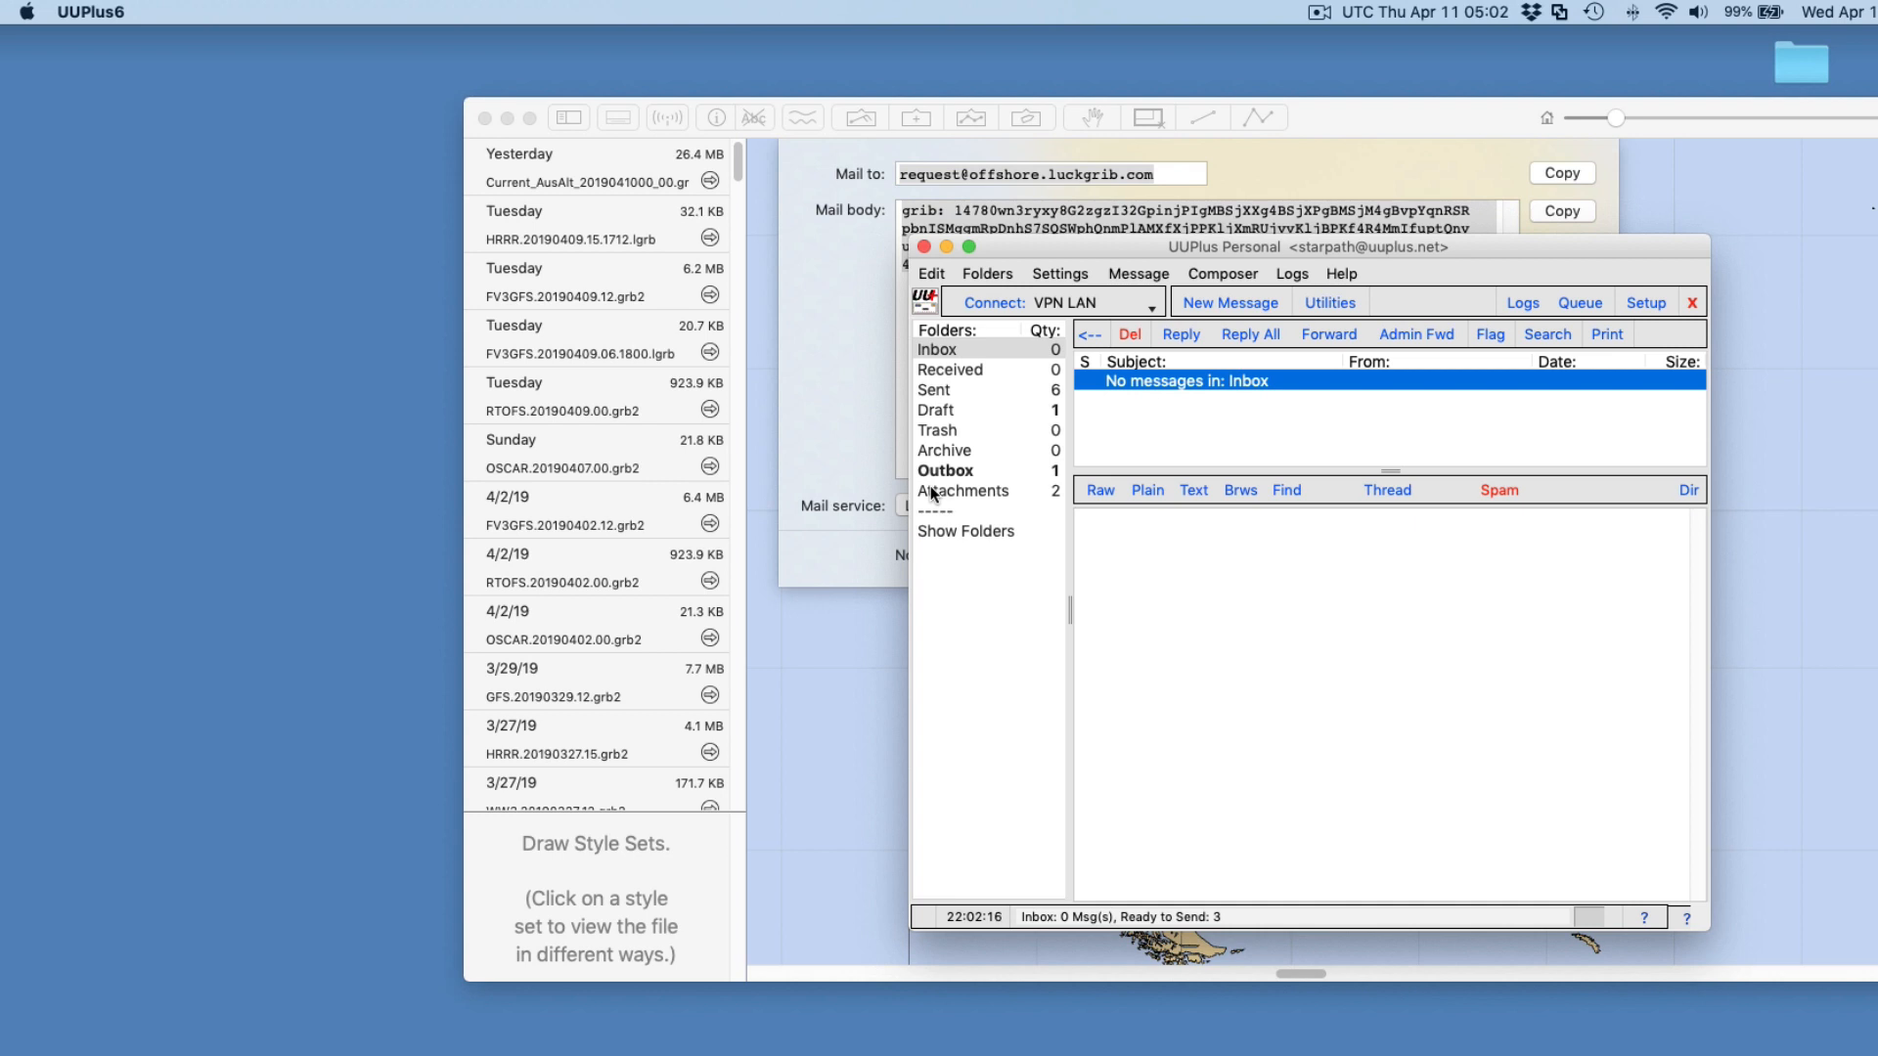
Connect over VPN LAN to send the queued request and confirm the Outbox is empty
click(1066, 306)
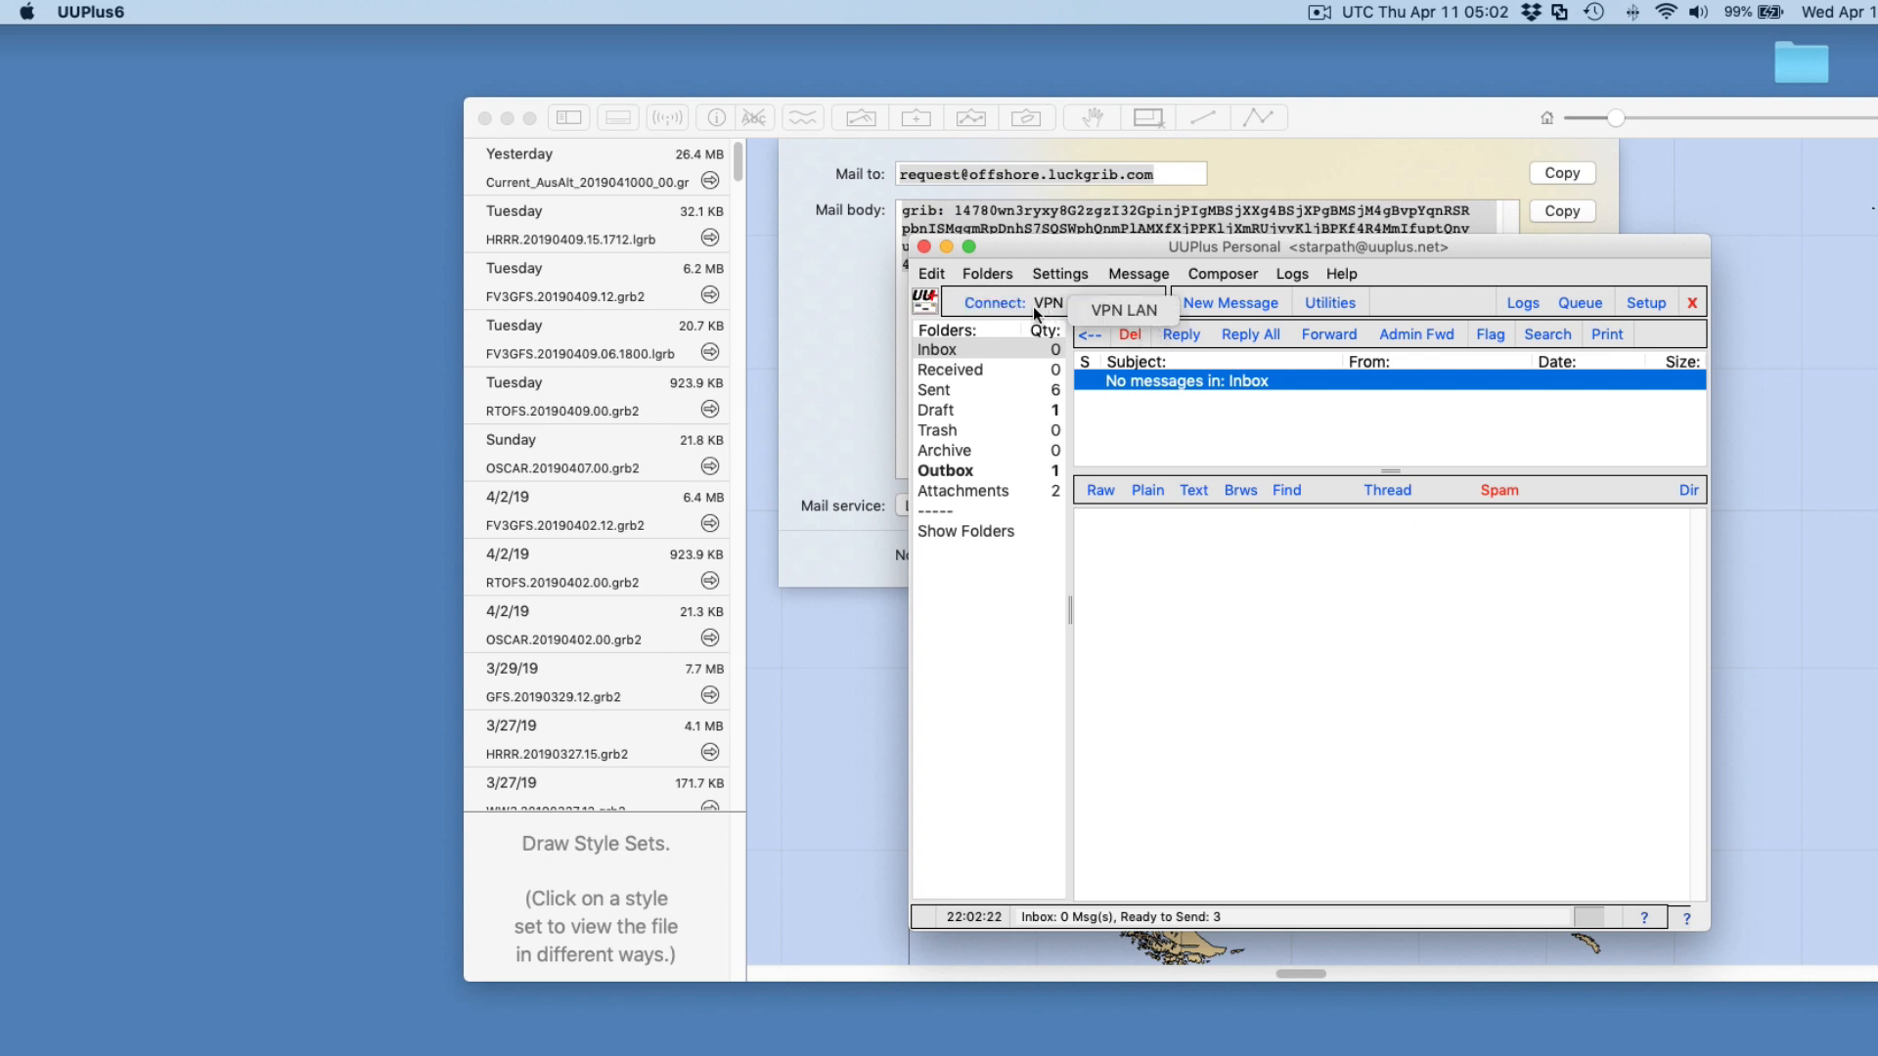
click(1071, 307)
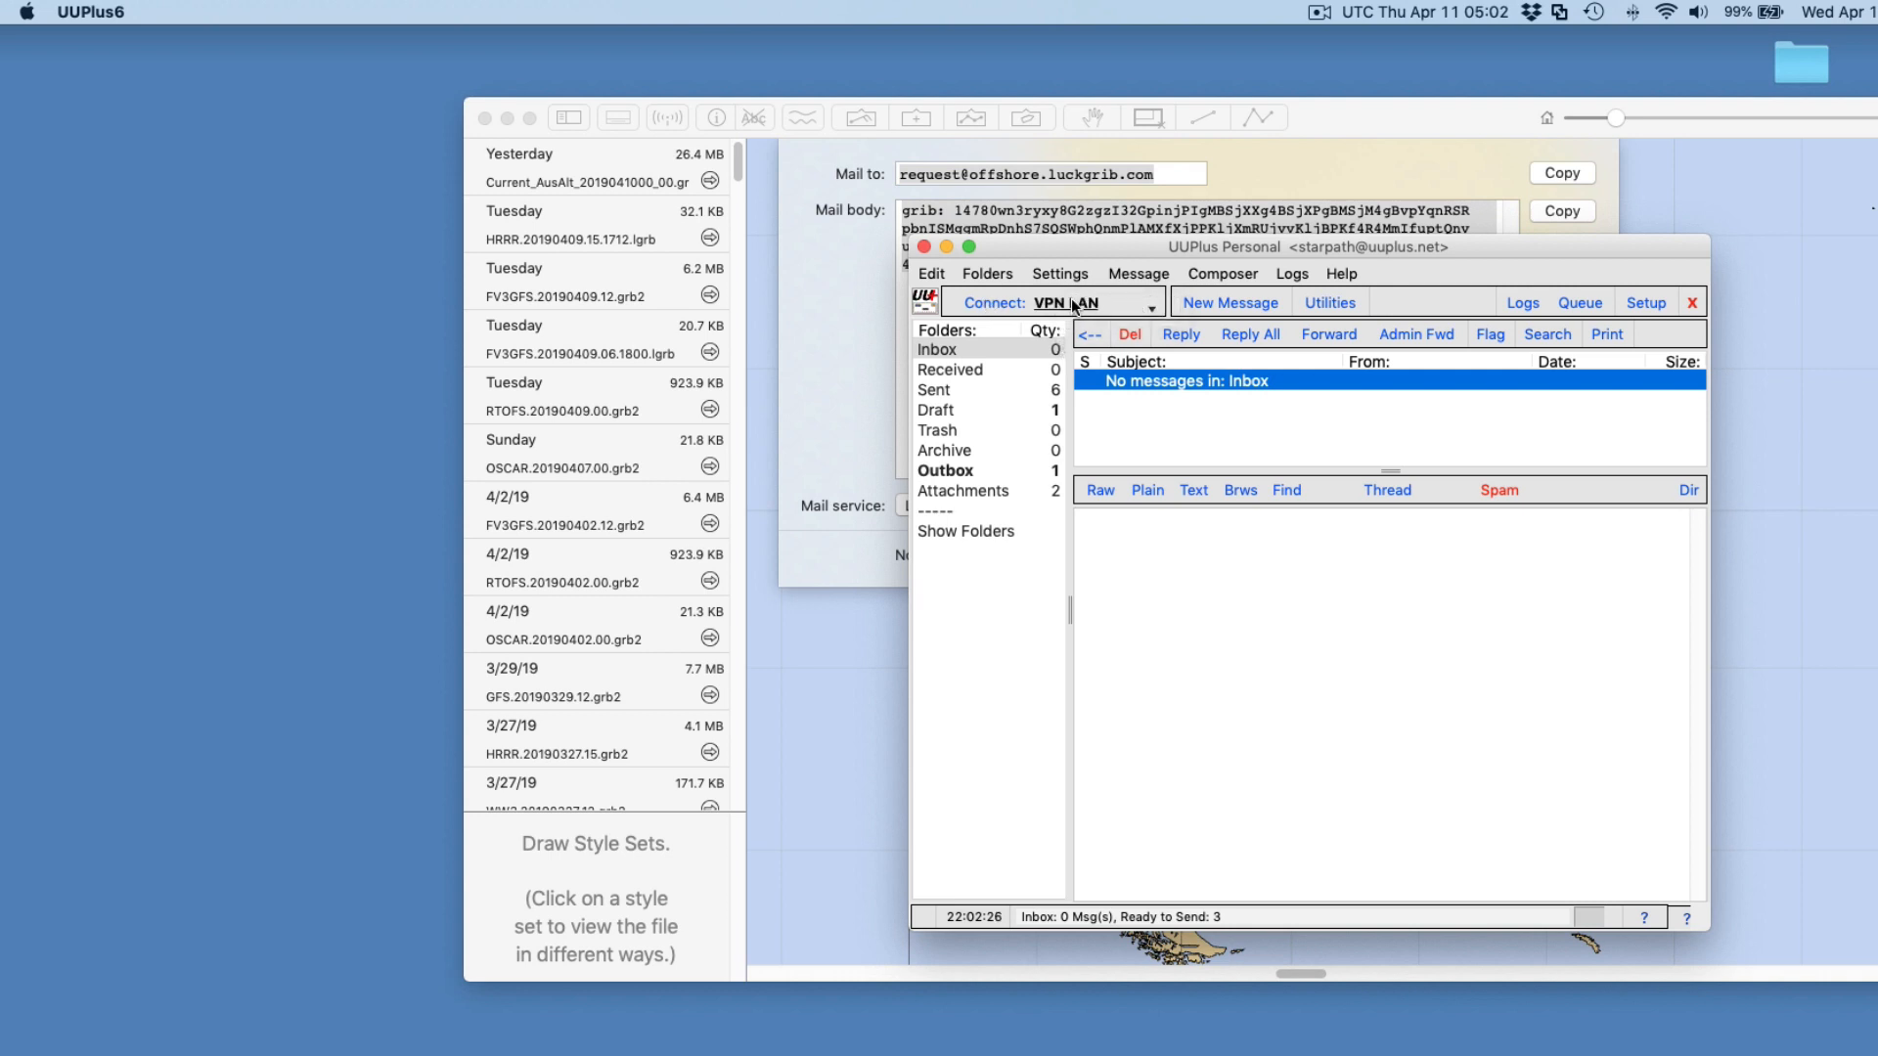
click(988, 301)
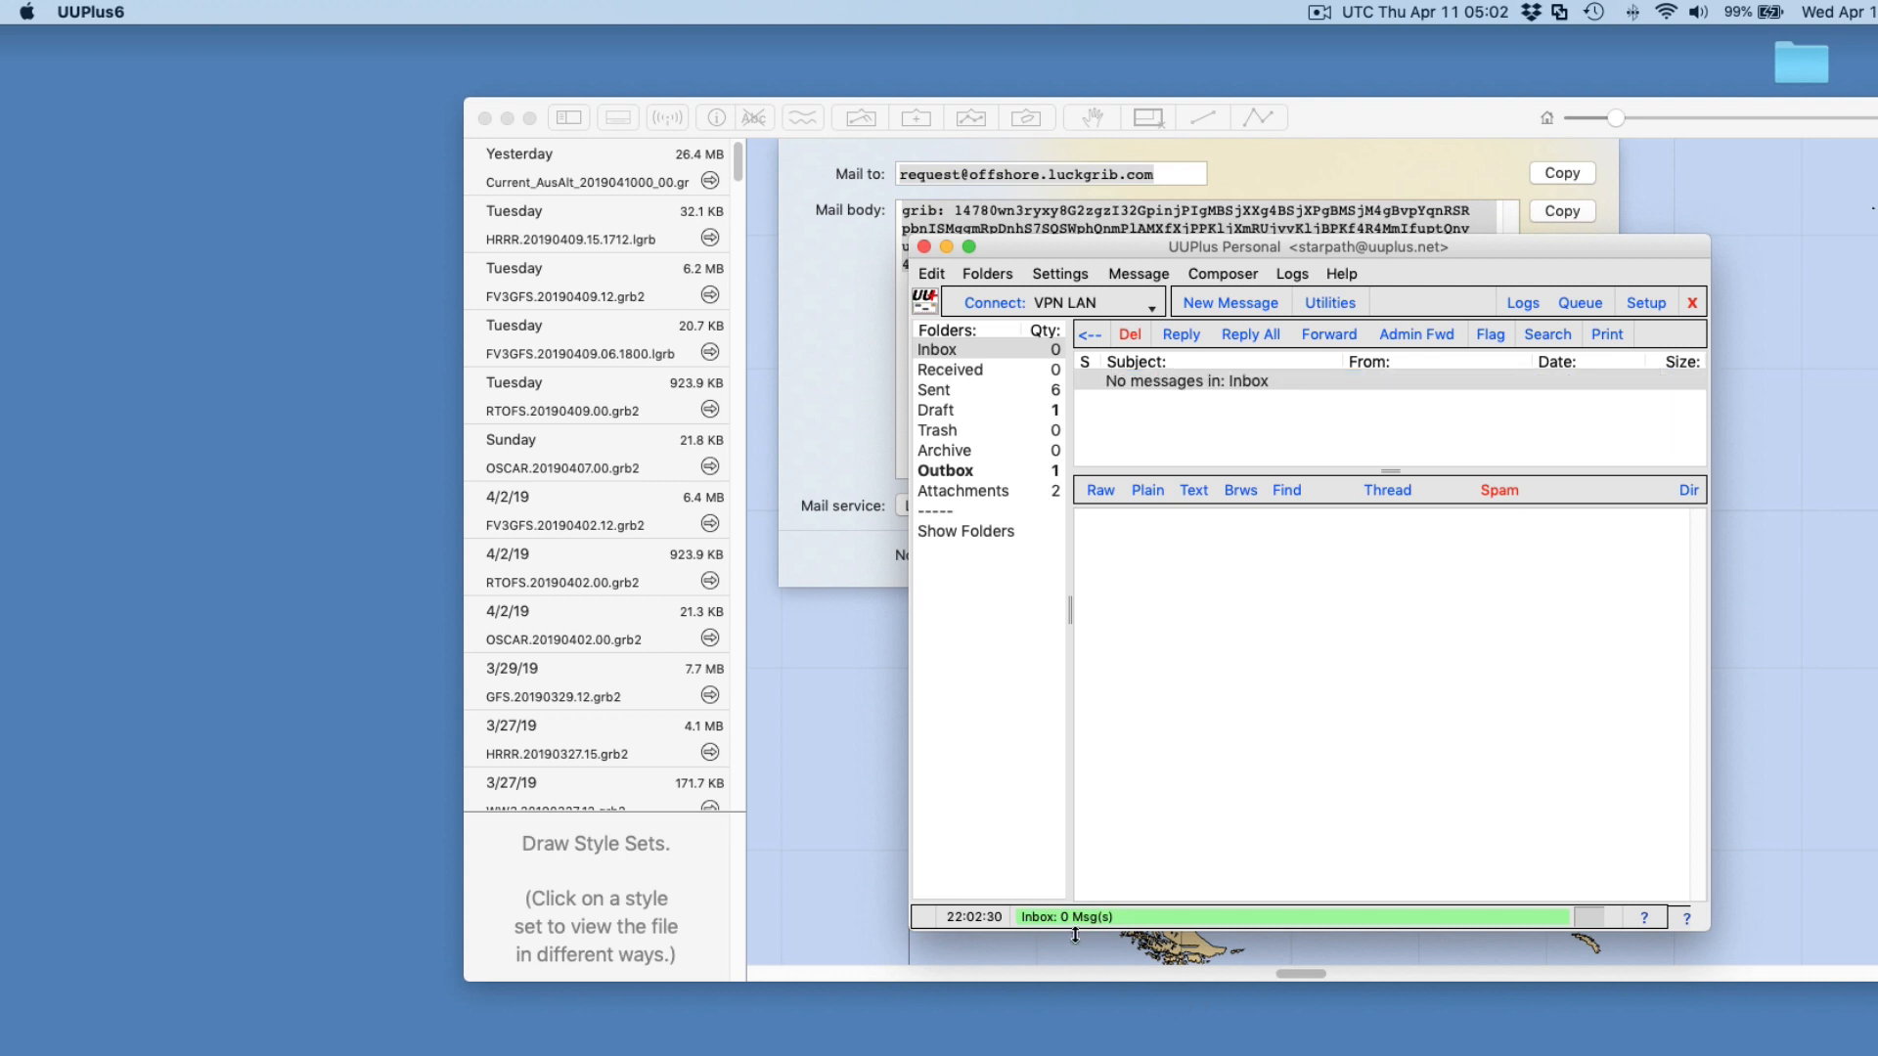
click(1082, 422)
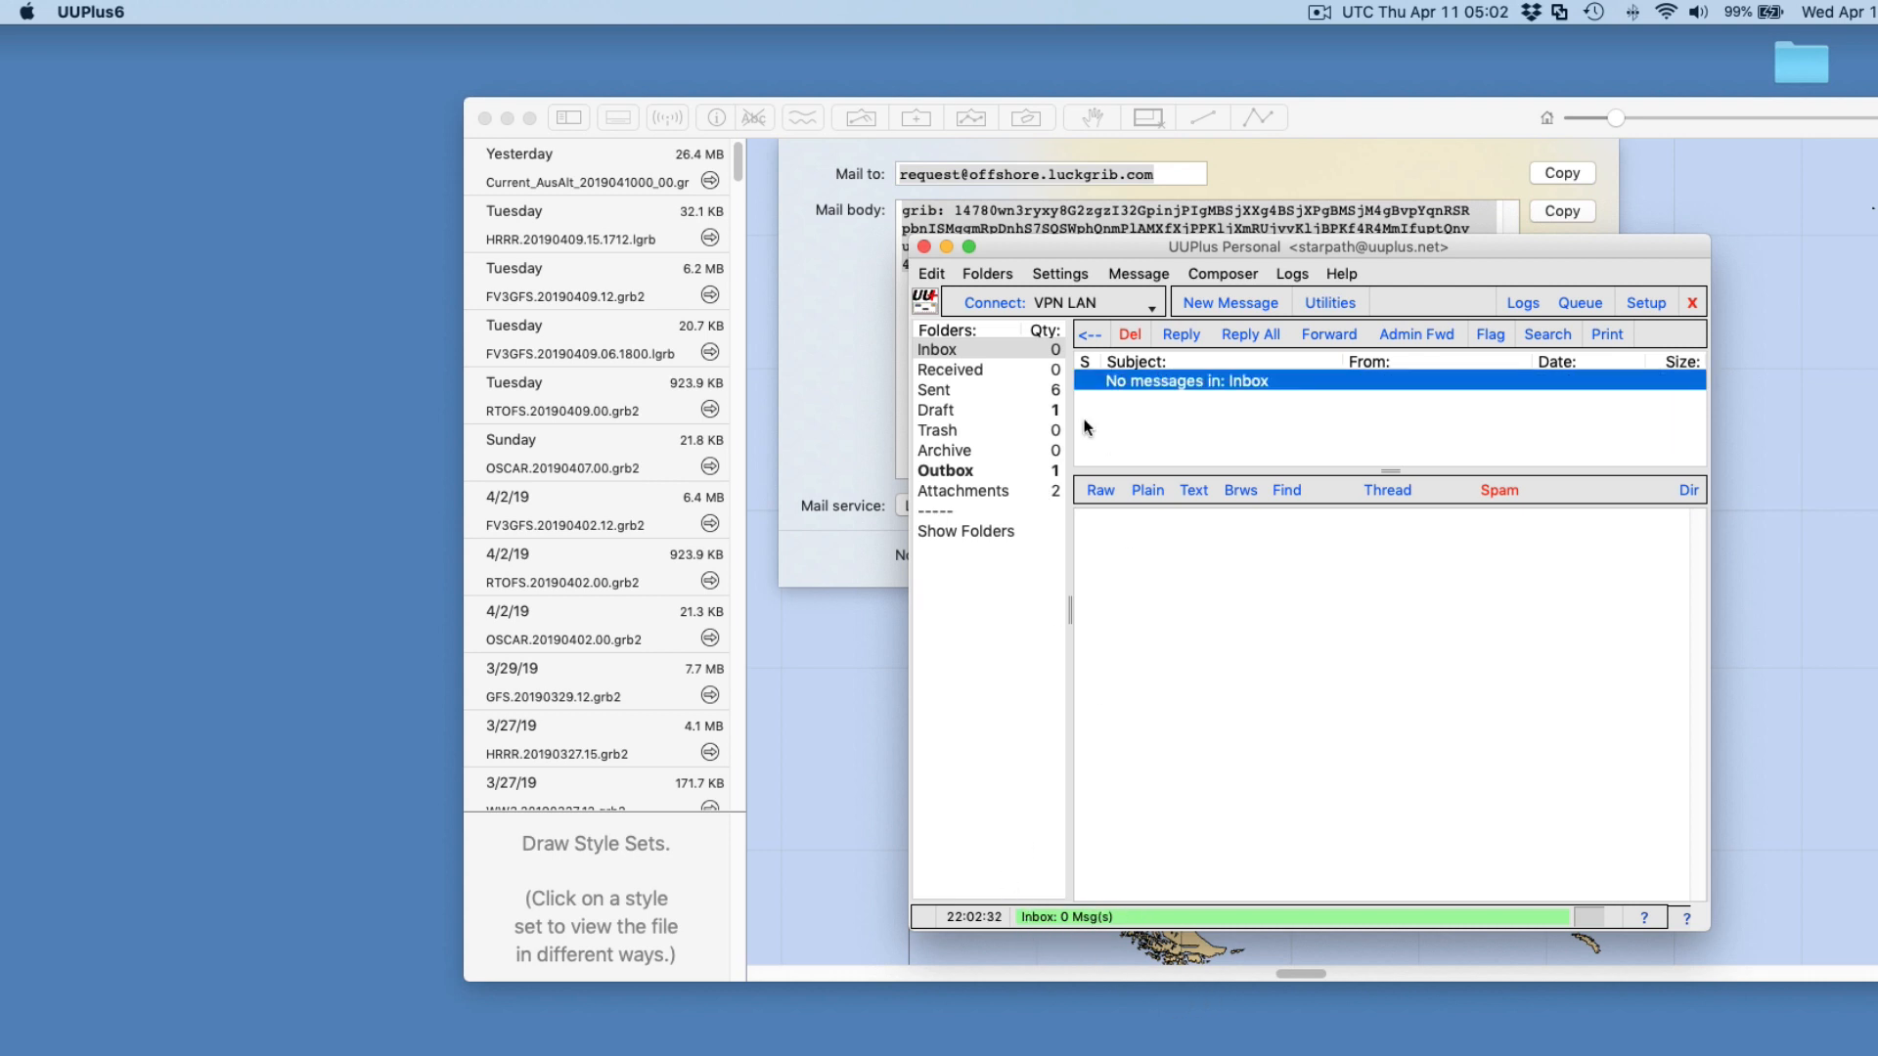
click(947, 470)
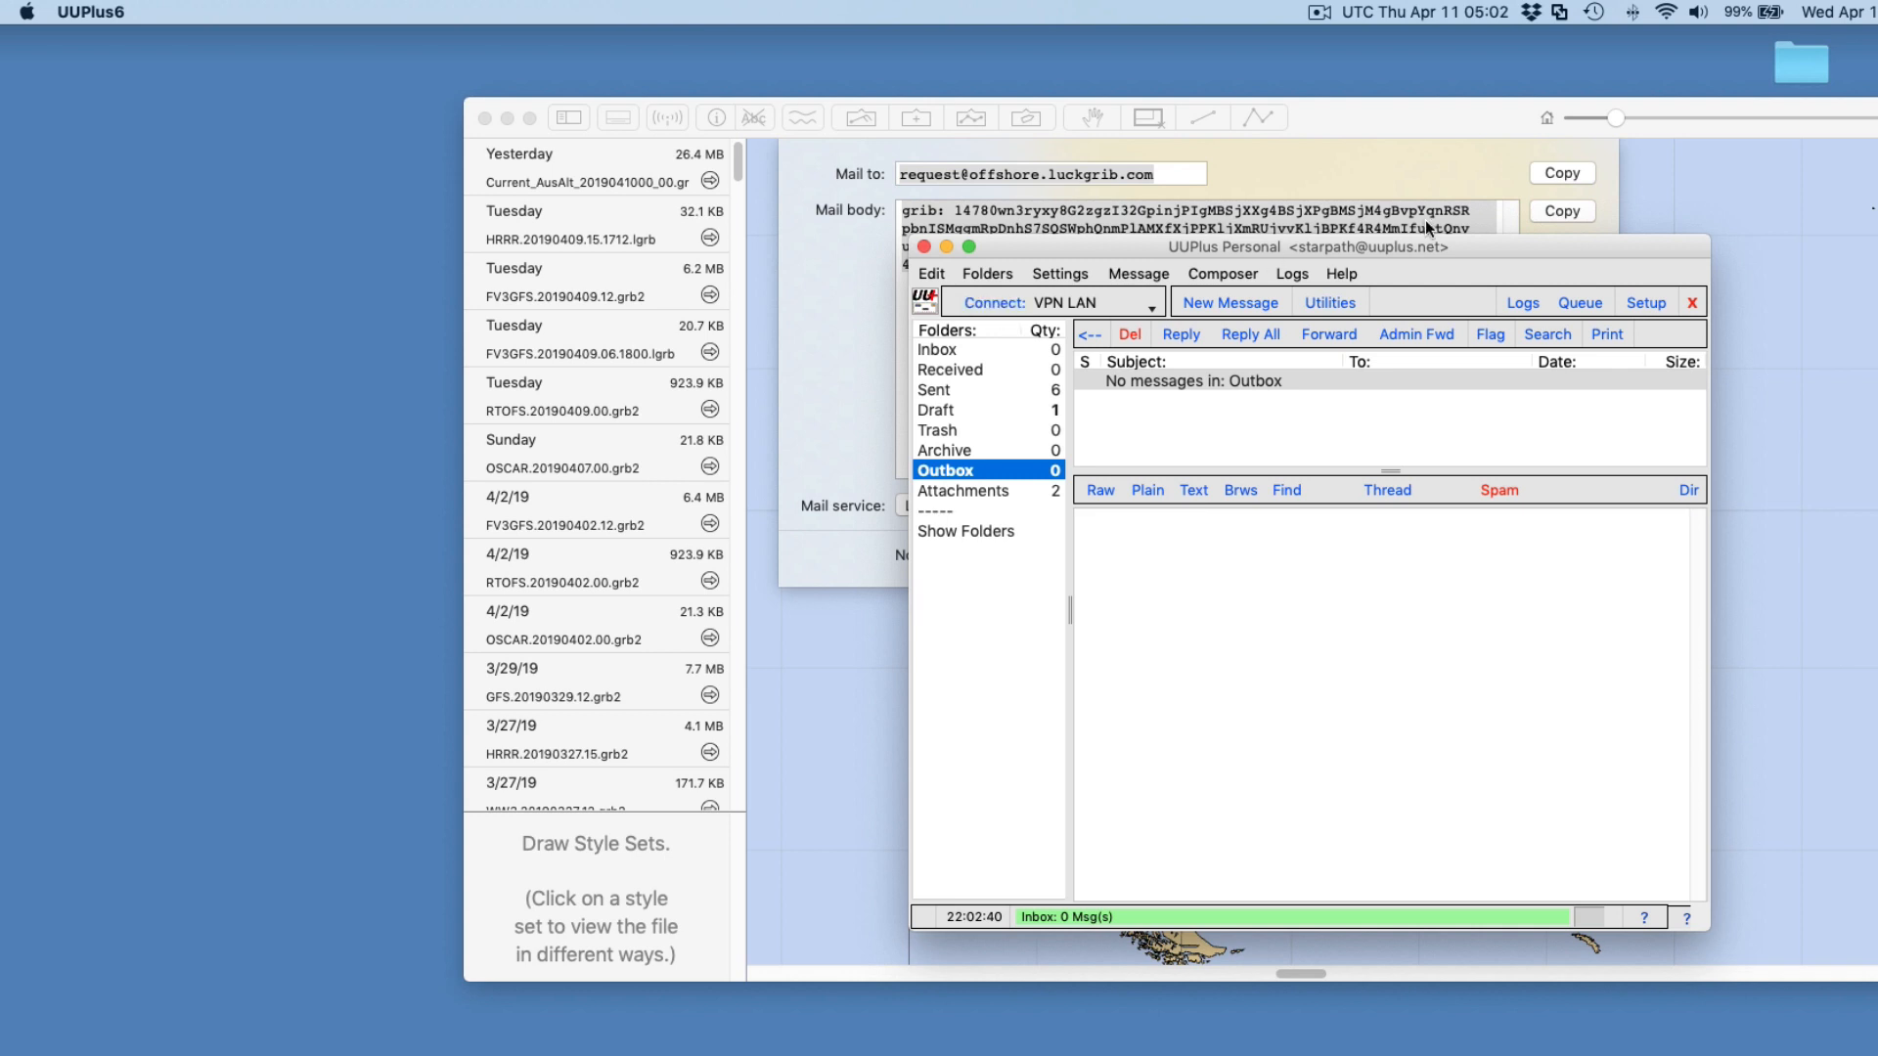
drag(1545, 237, 1429, 261)
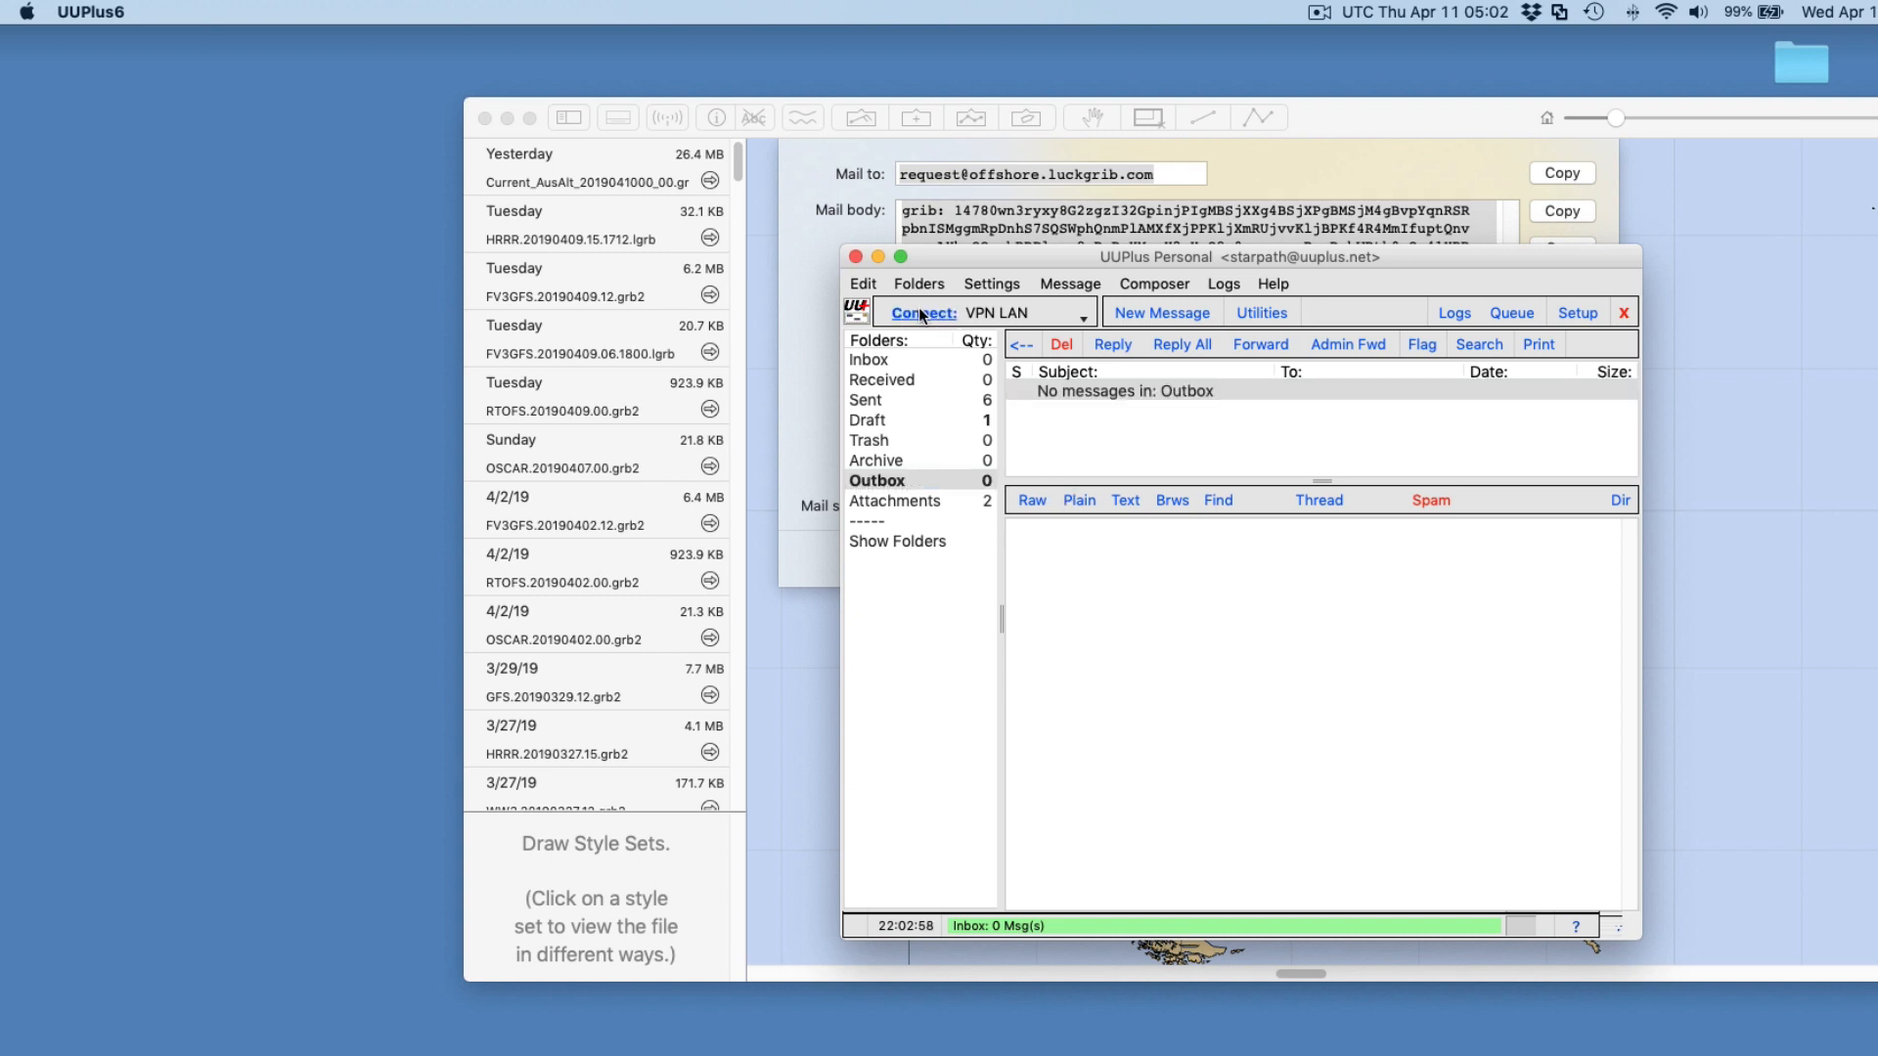
Reconnect to the mail server, review the sent request, and open the LuckGrib reply in the Inbox
click(922, 313)
drag(1476, 260, 1372, 156)
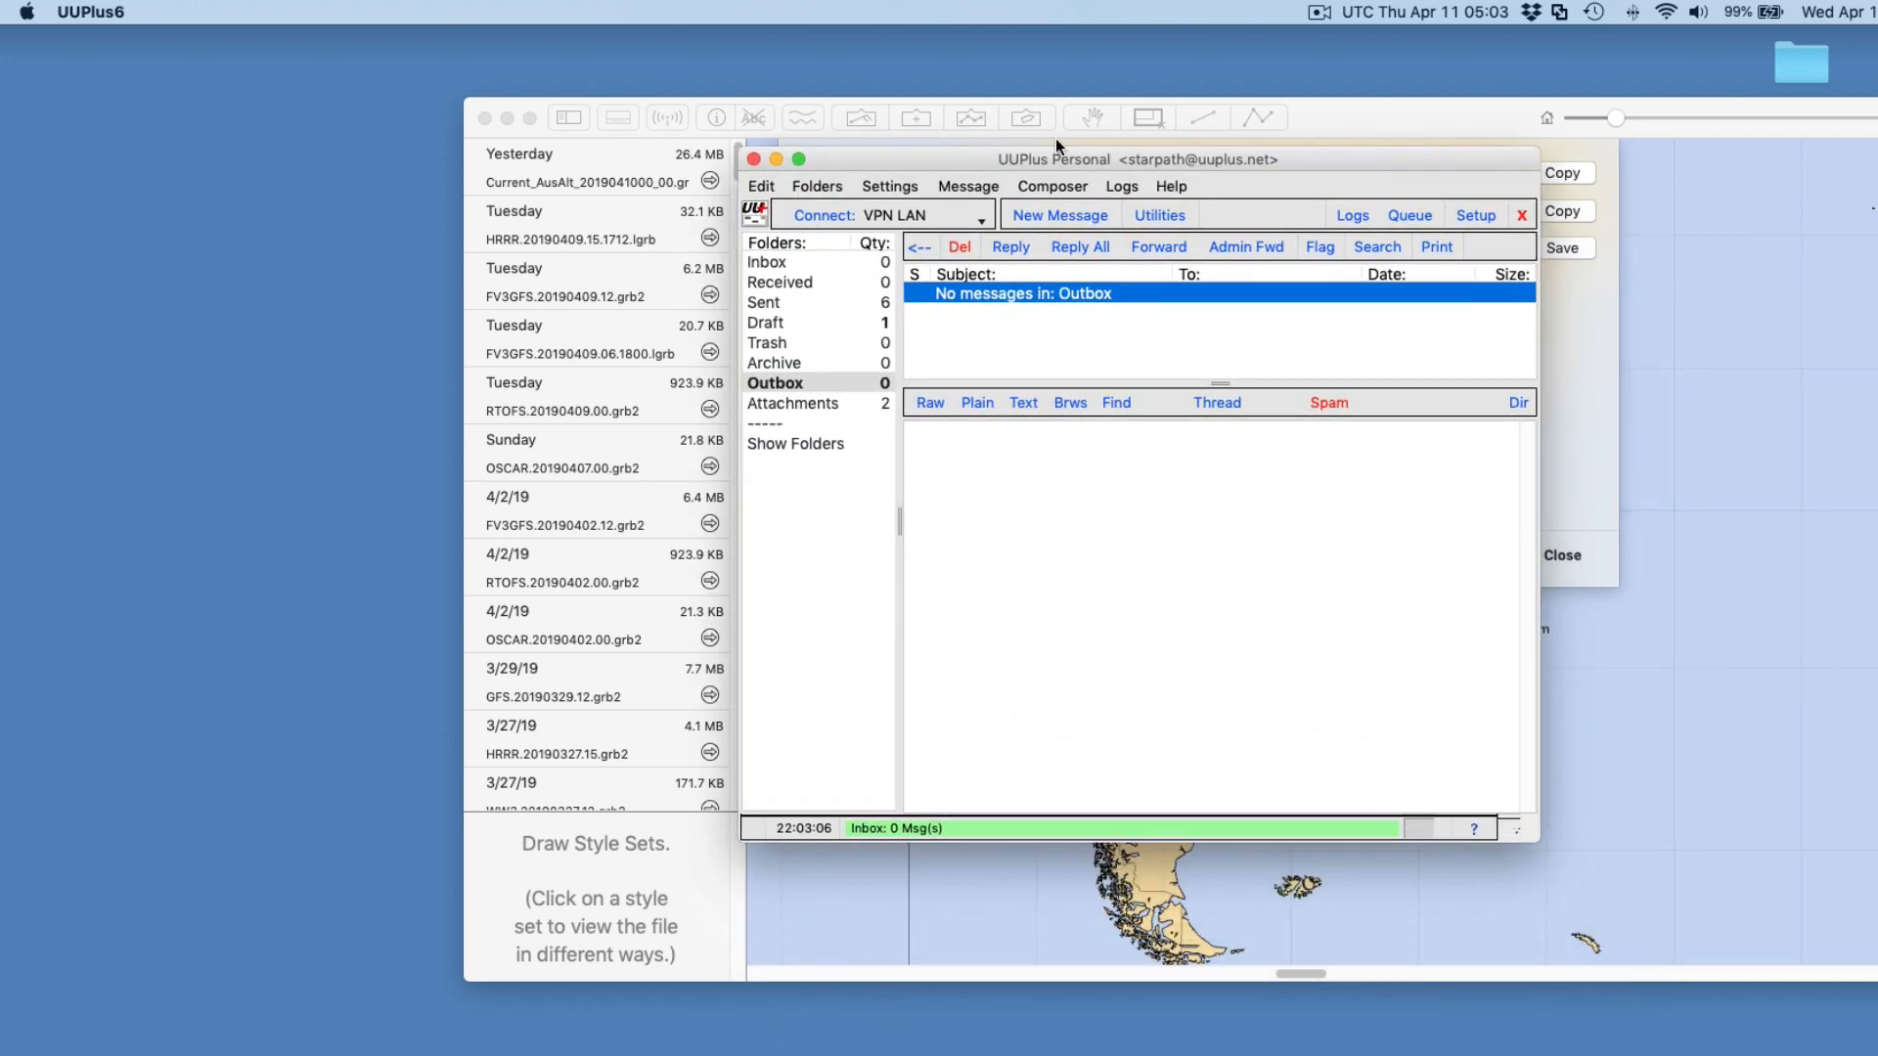
click(780, 305)
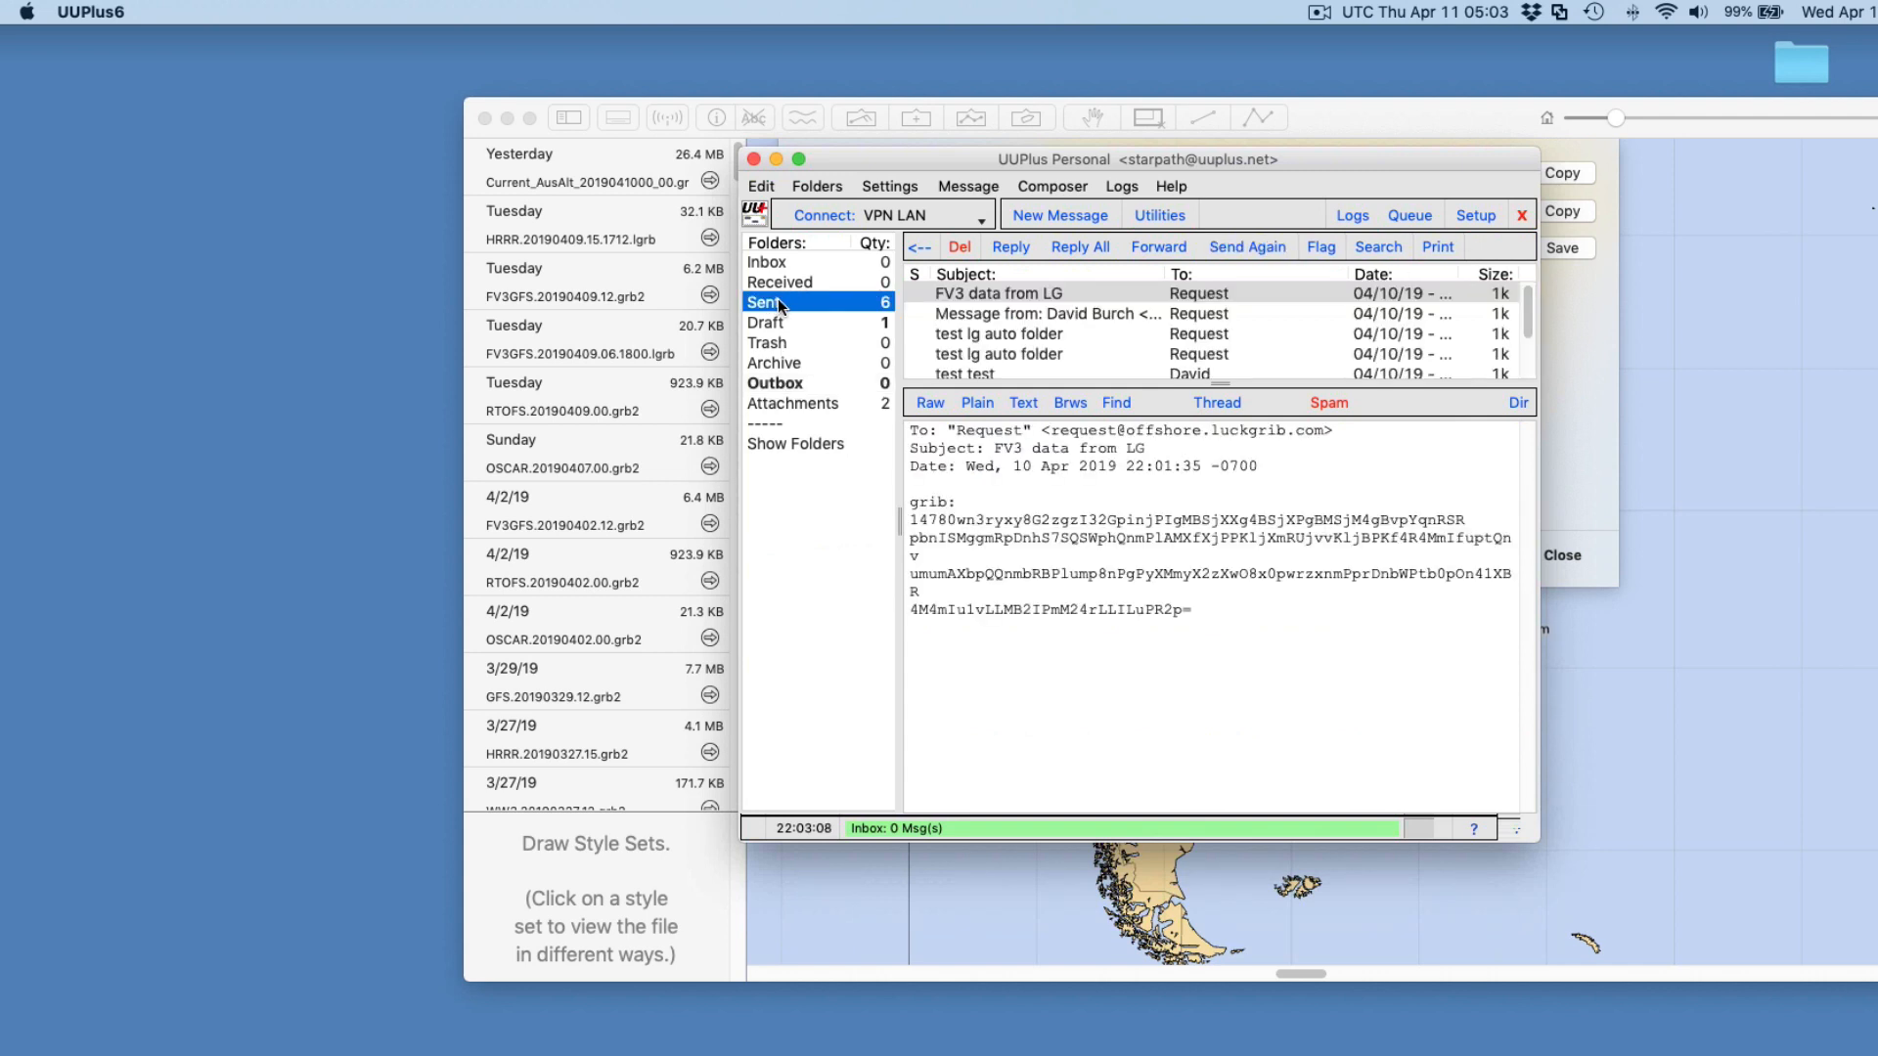
click(1141, 667)
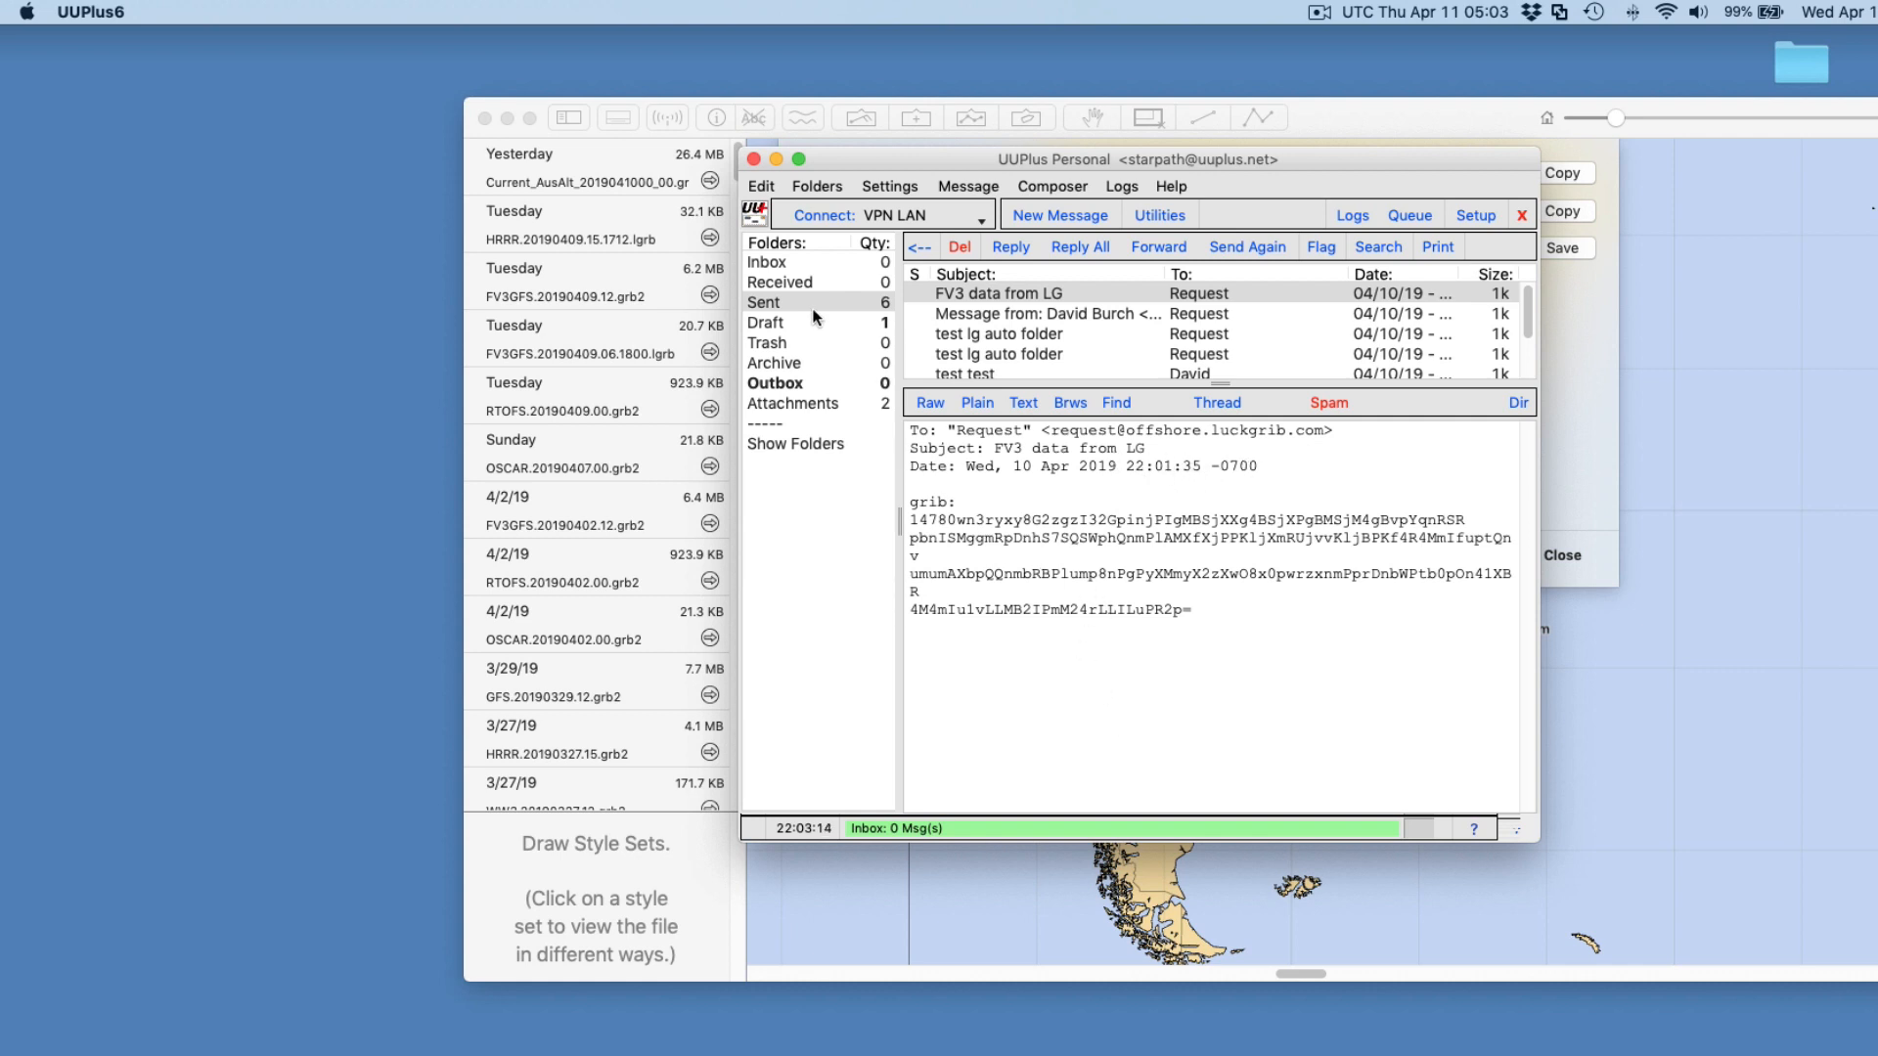
click(778, 383)
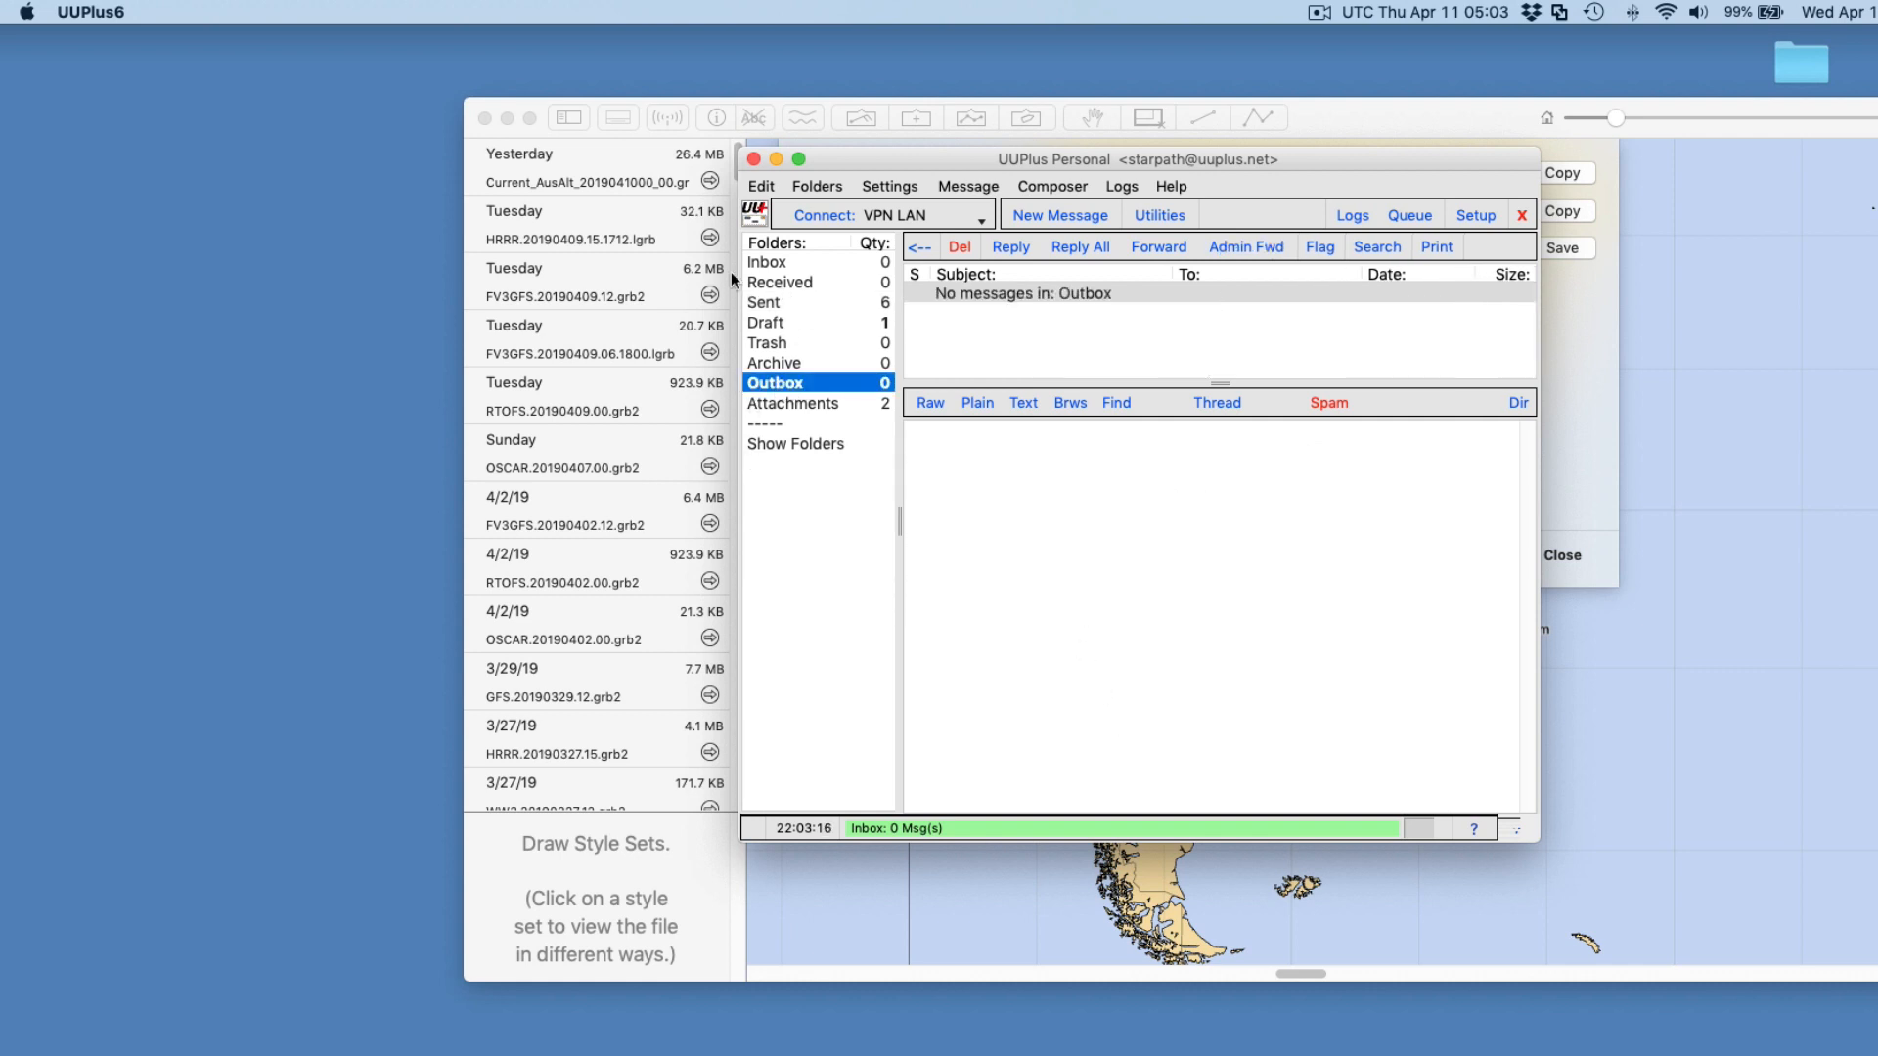
click(829, 213)
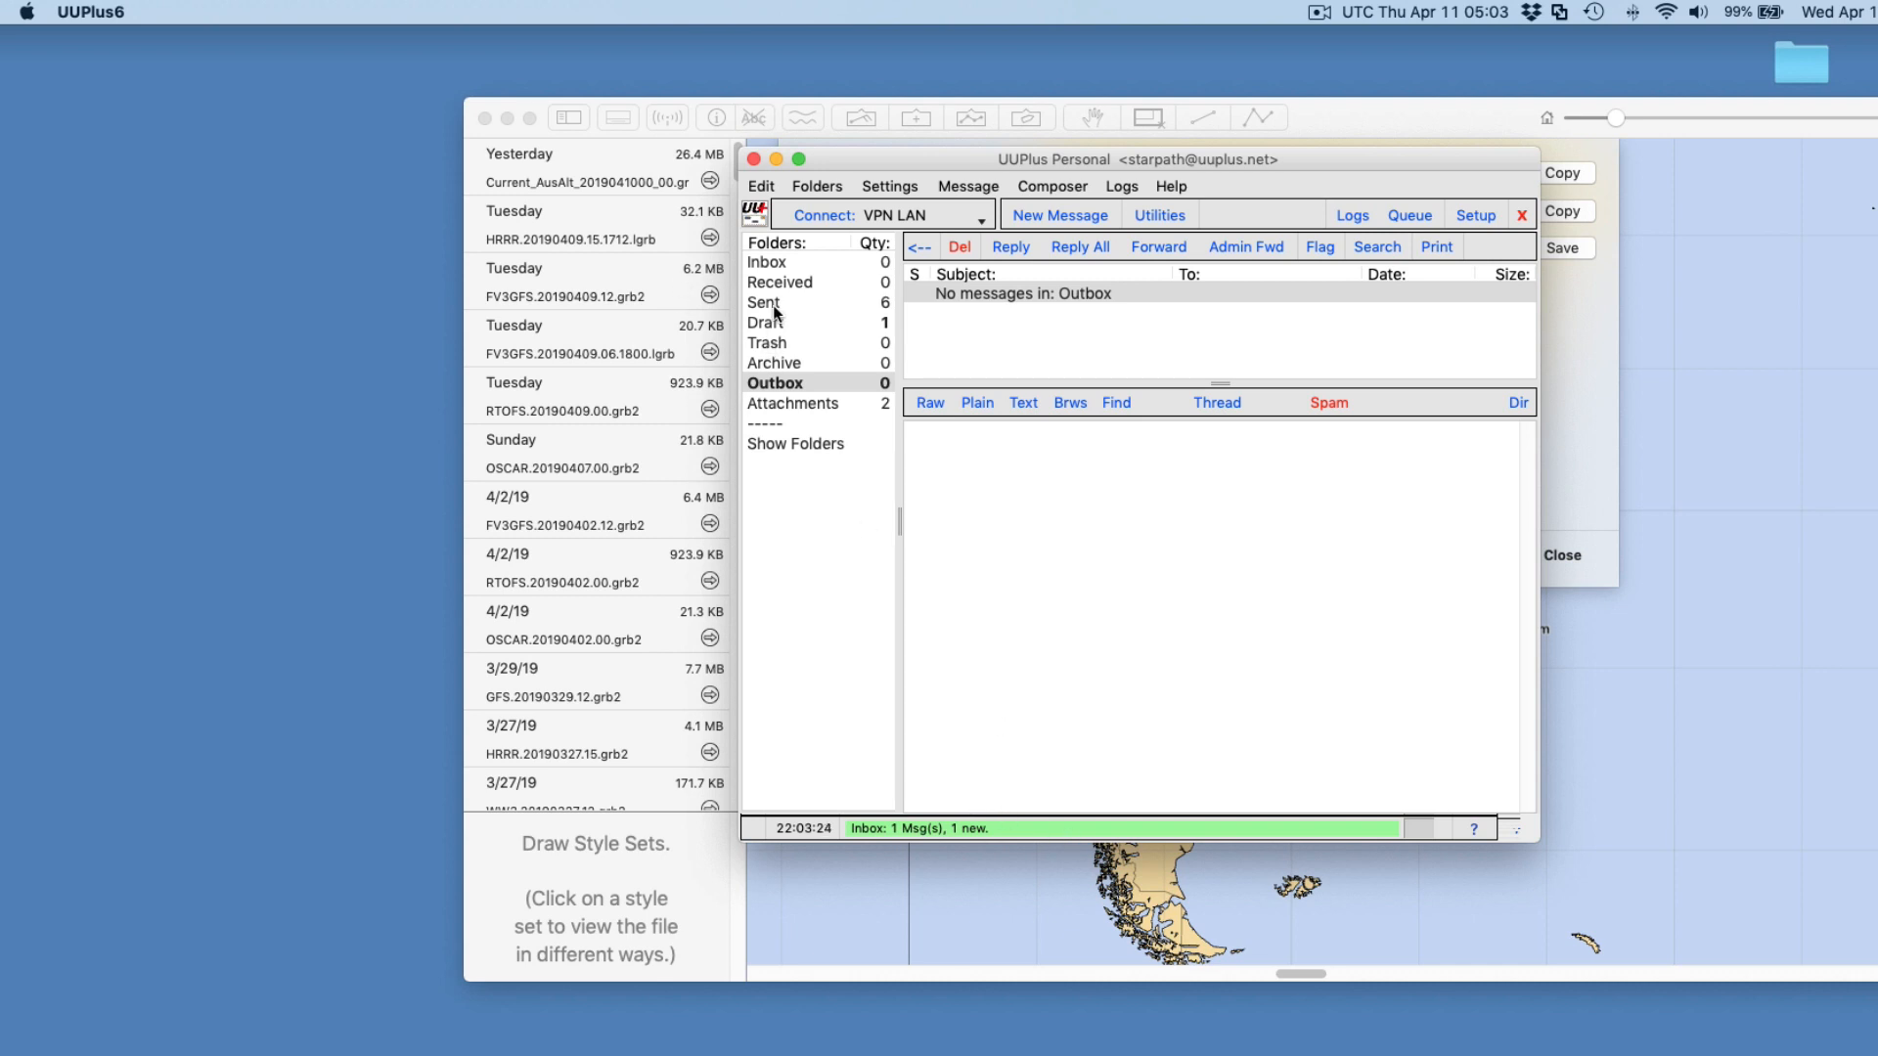
click(767, 262)
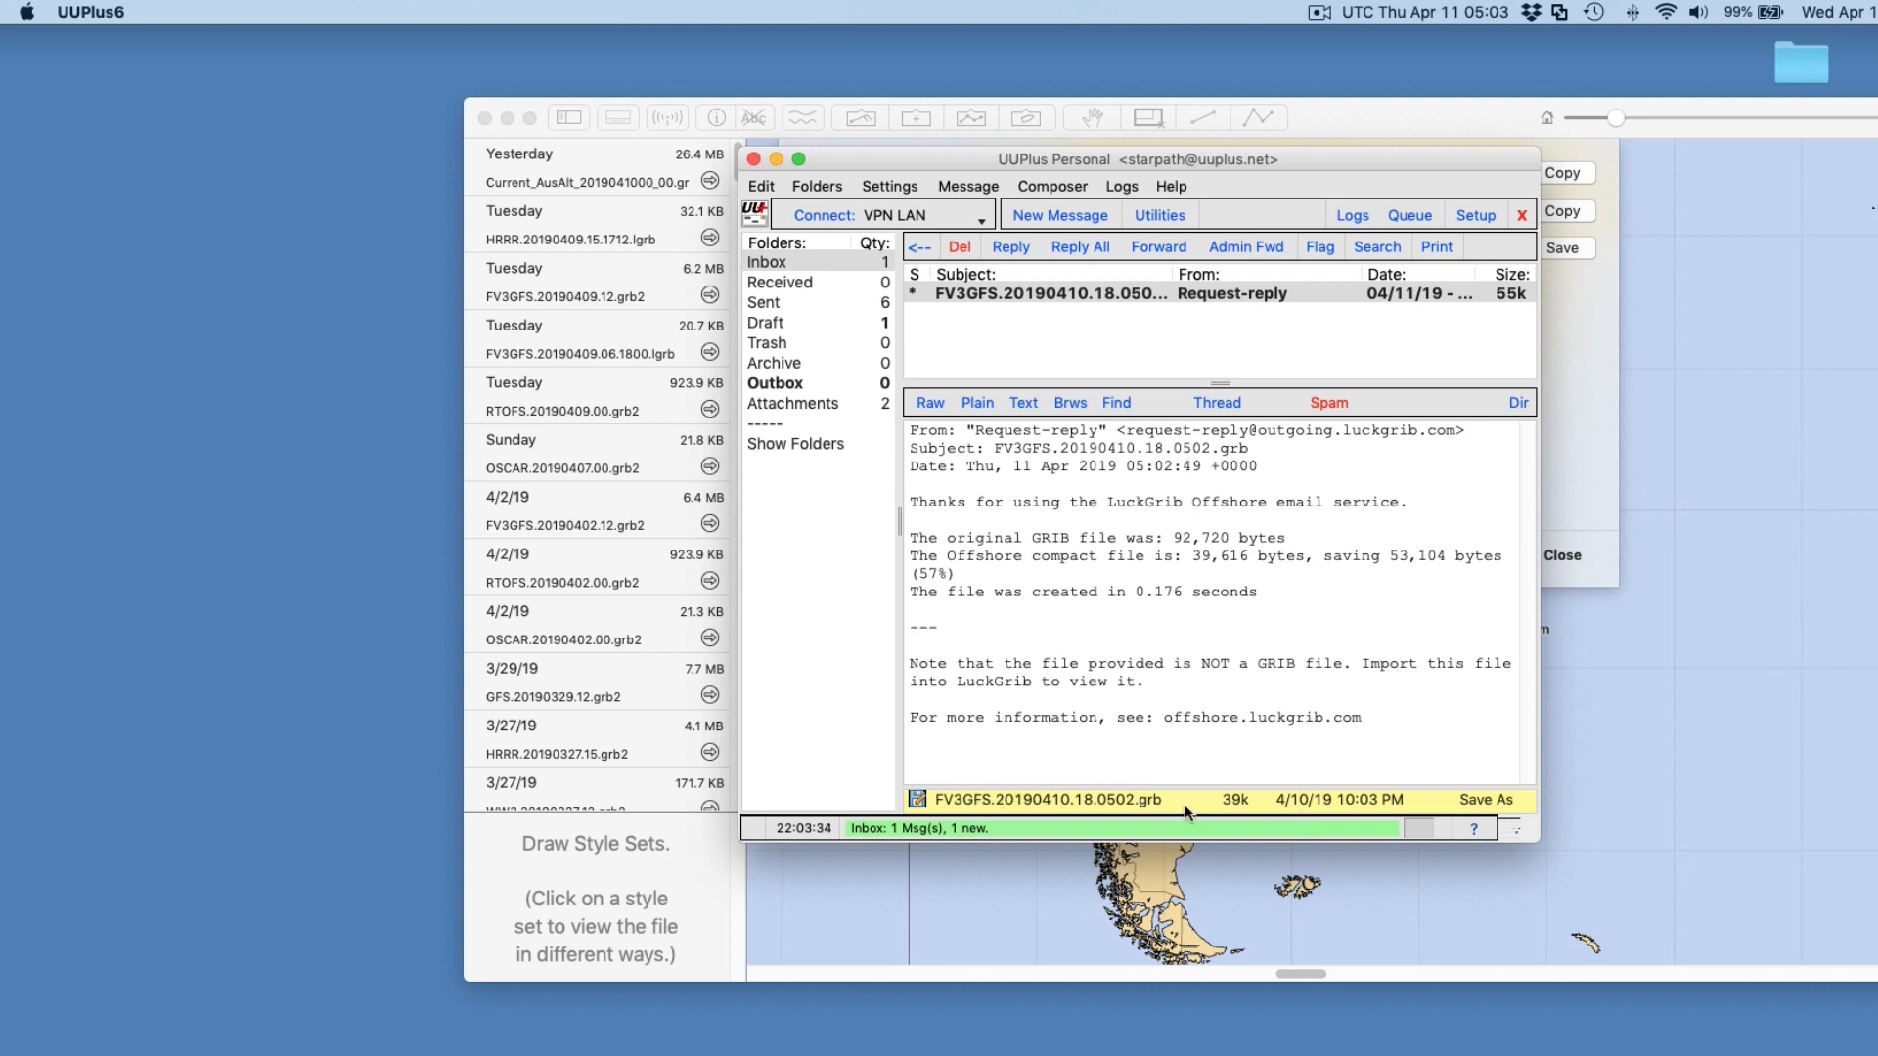
Save the FV3GFS.20190410.18.0502.grb attachment into the UUPlus_attachments folder
click(1487, 799)
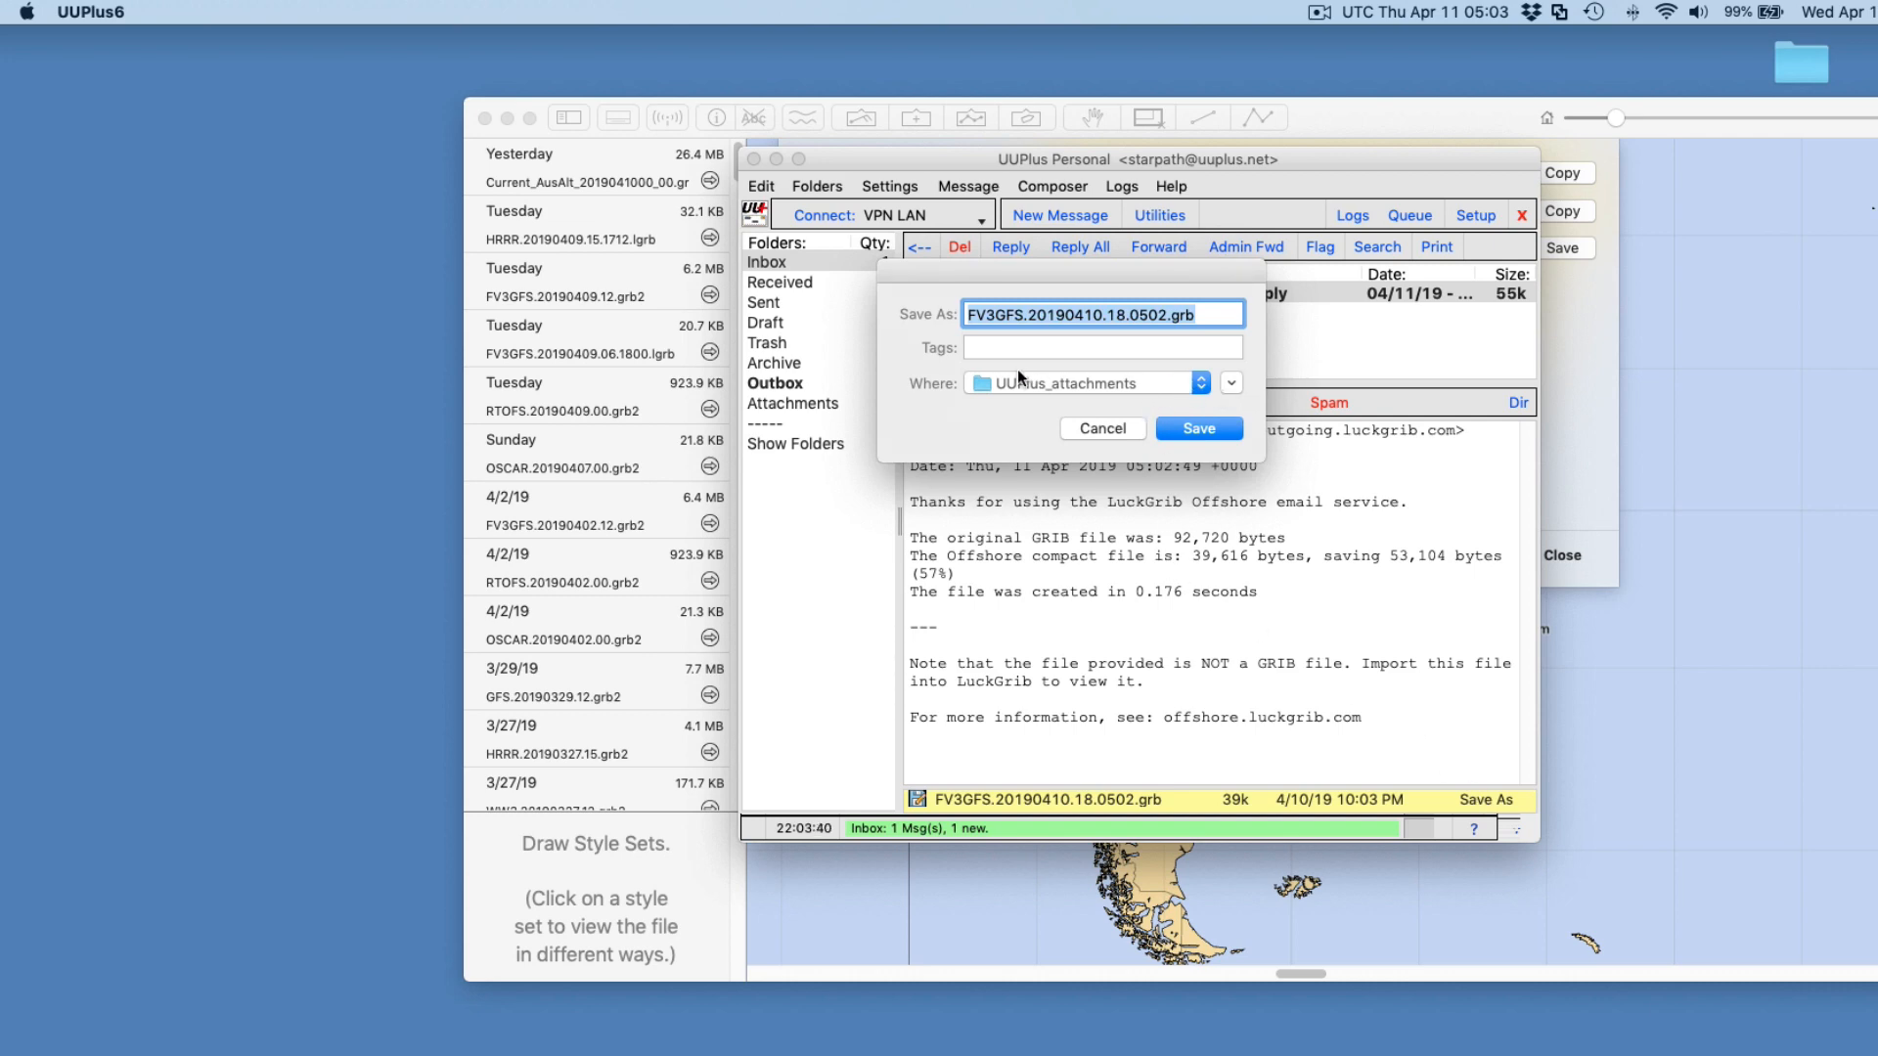
click(1202, 384)
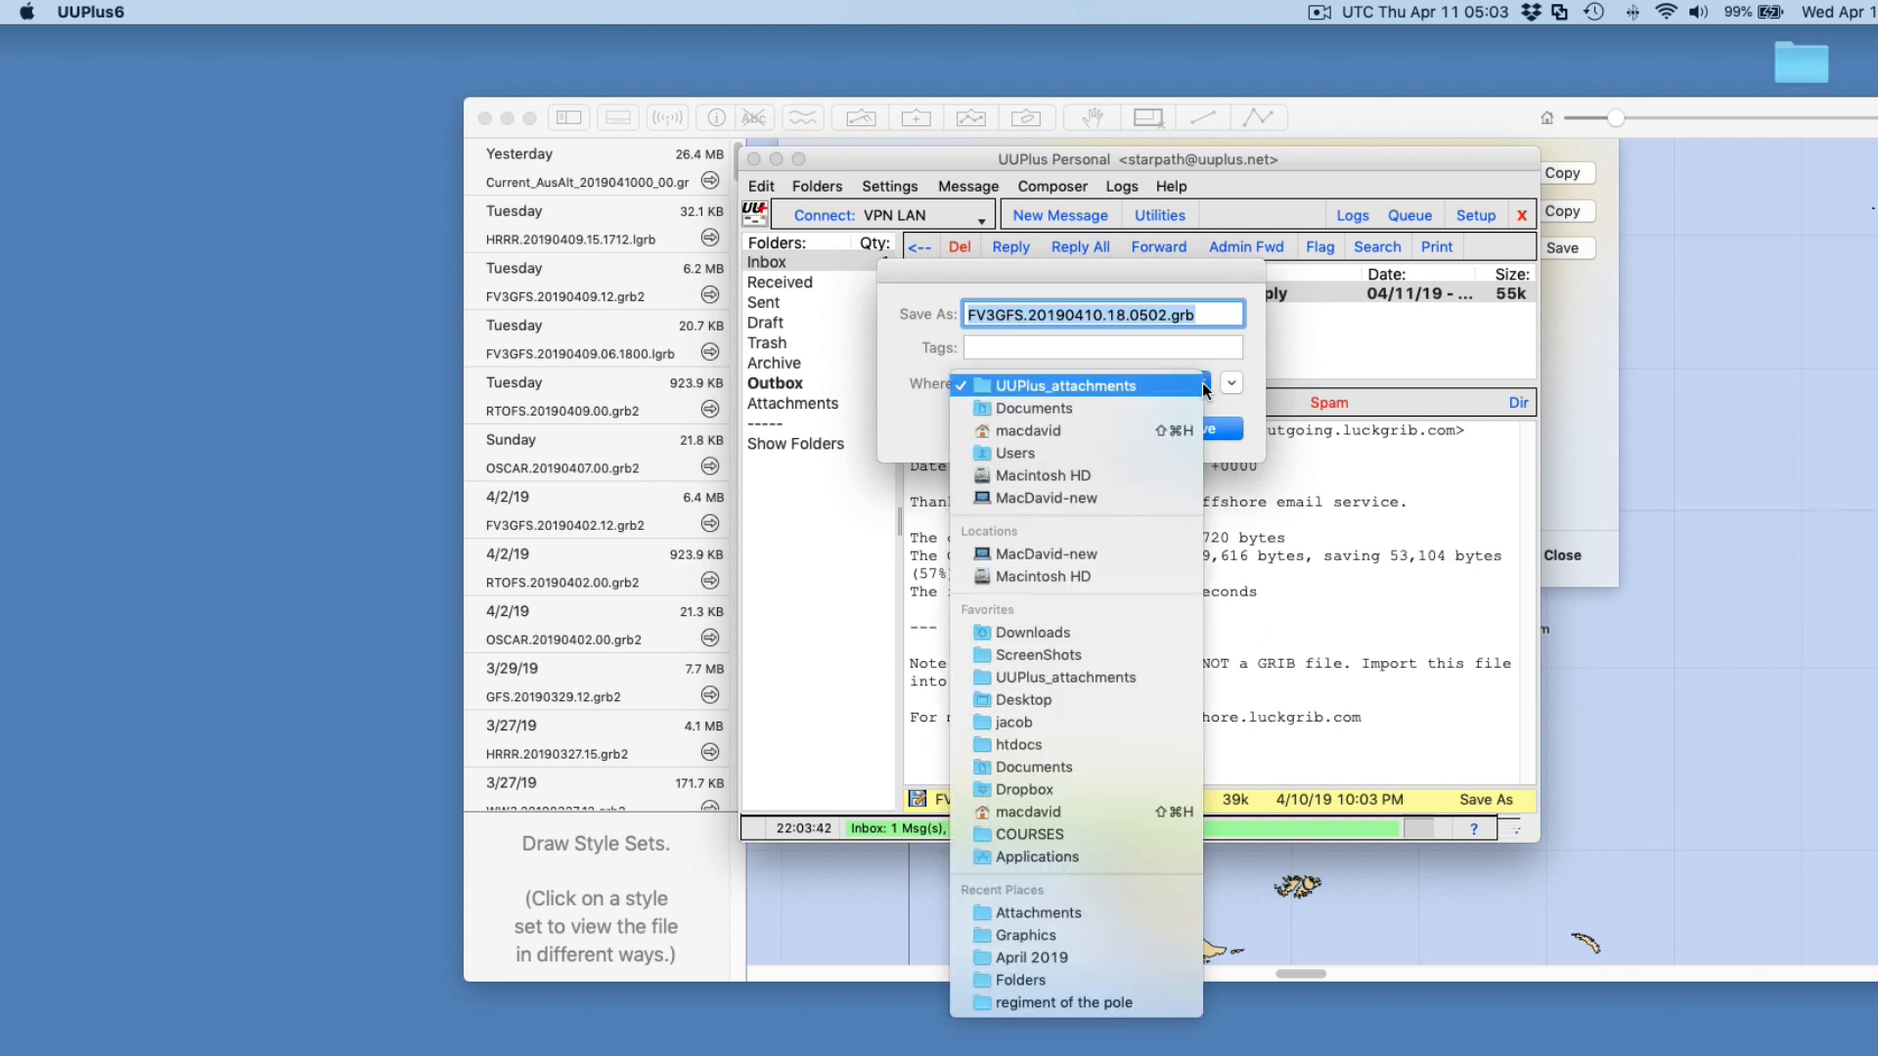
click(1204, 387)
click(1095, 380)
click(1095, 380)
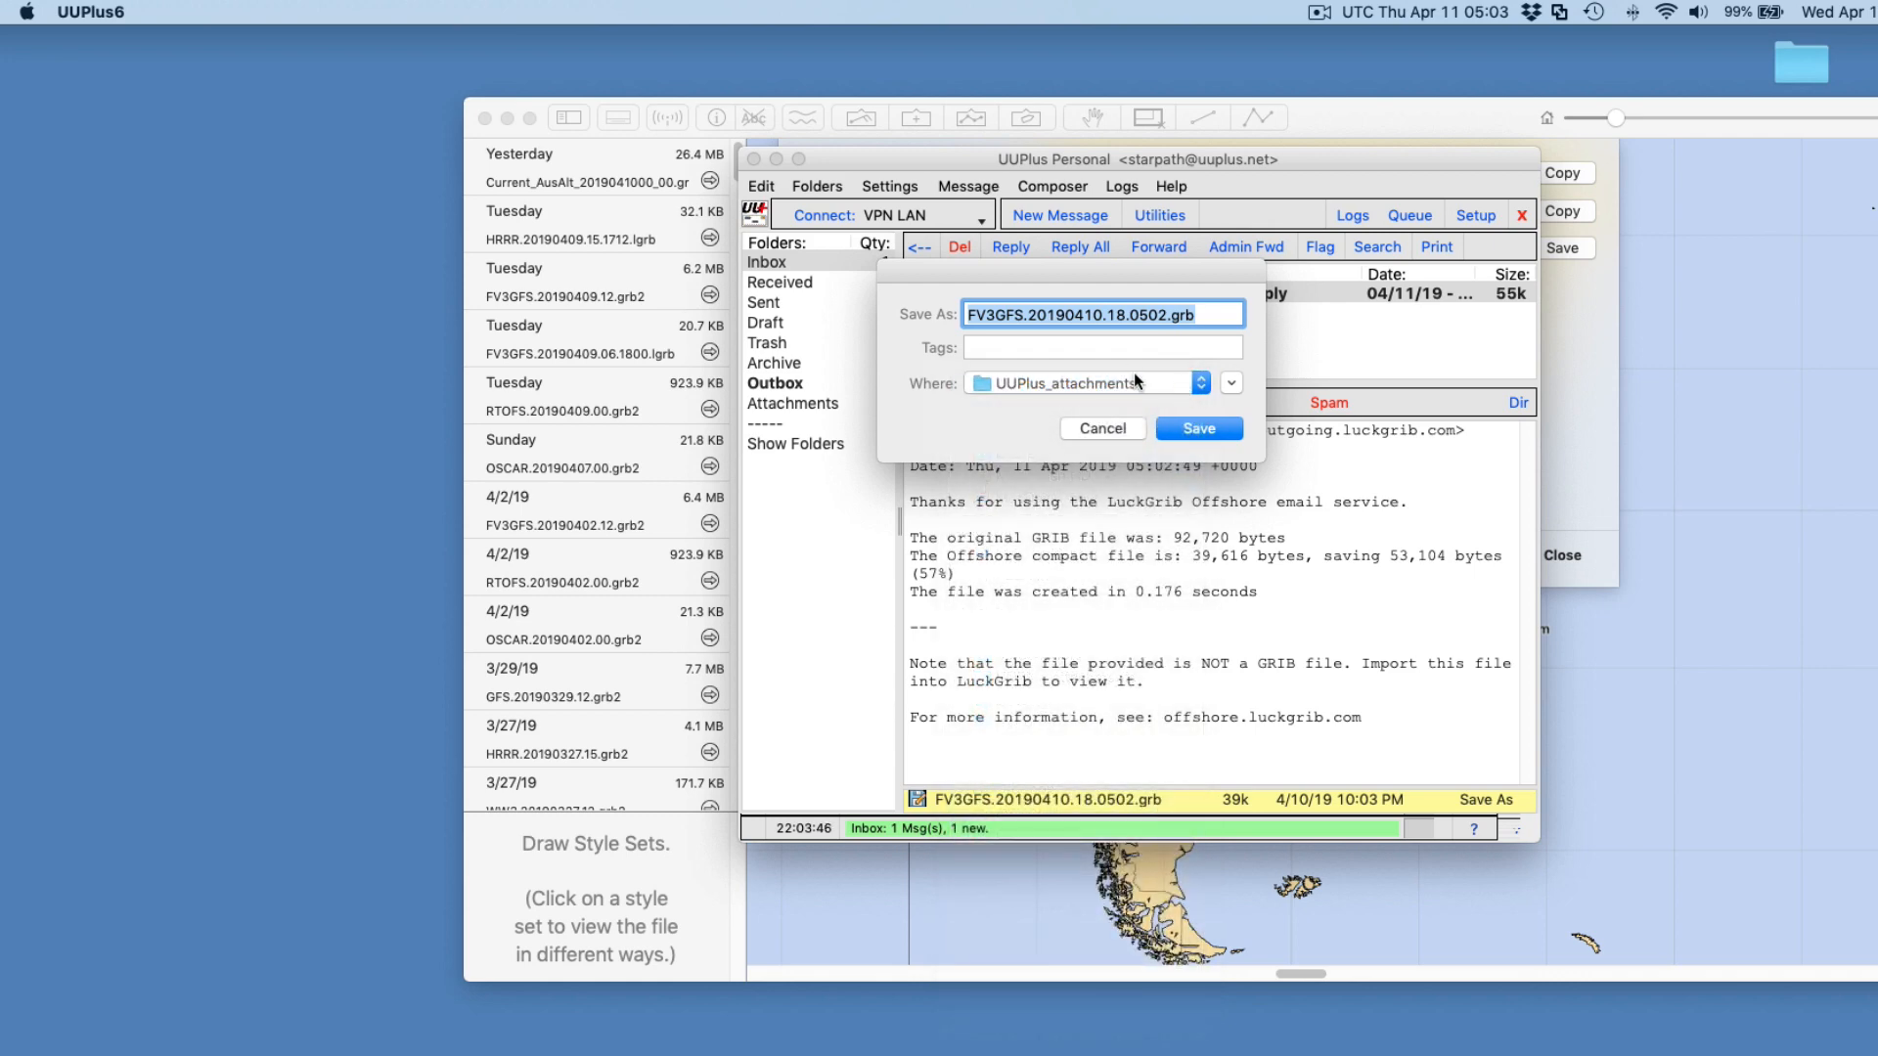
click(1197, 430)
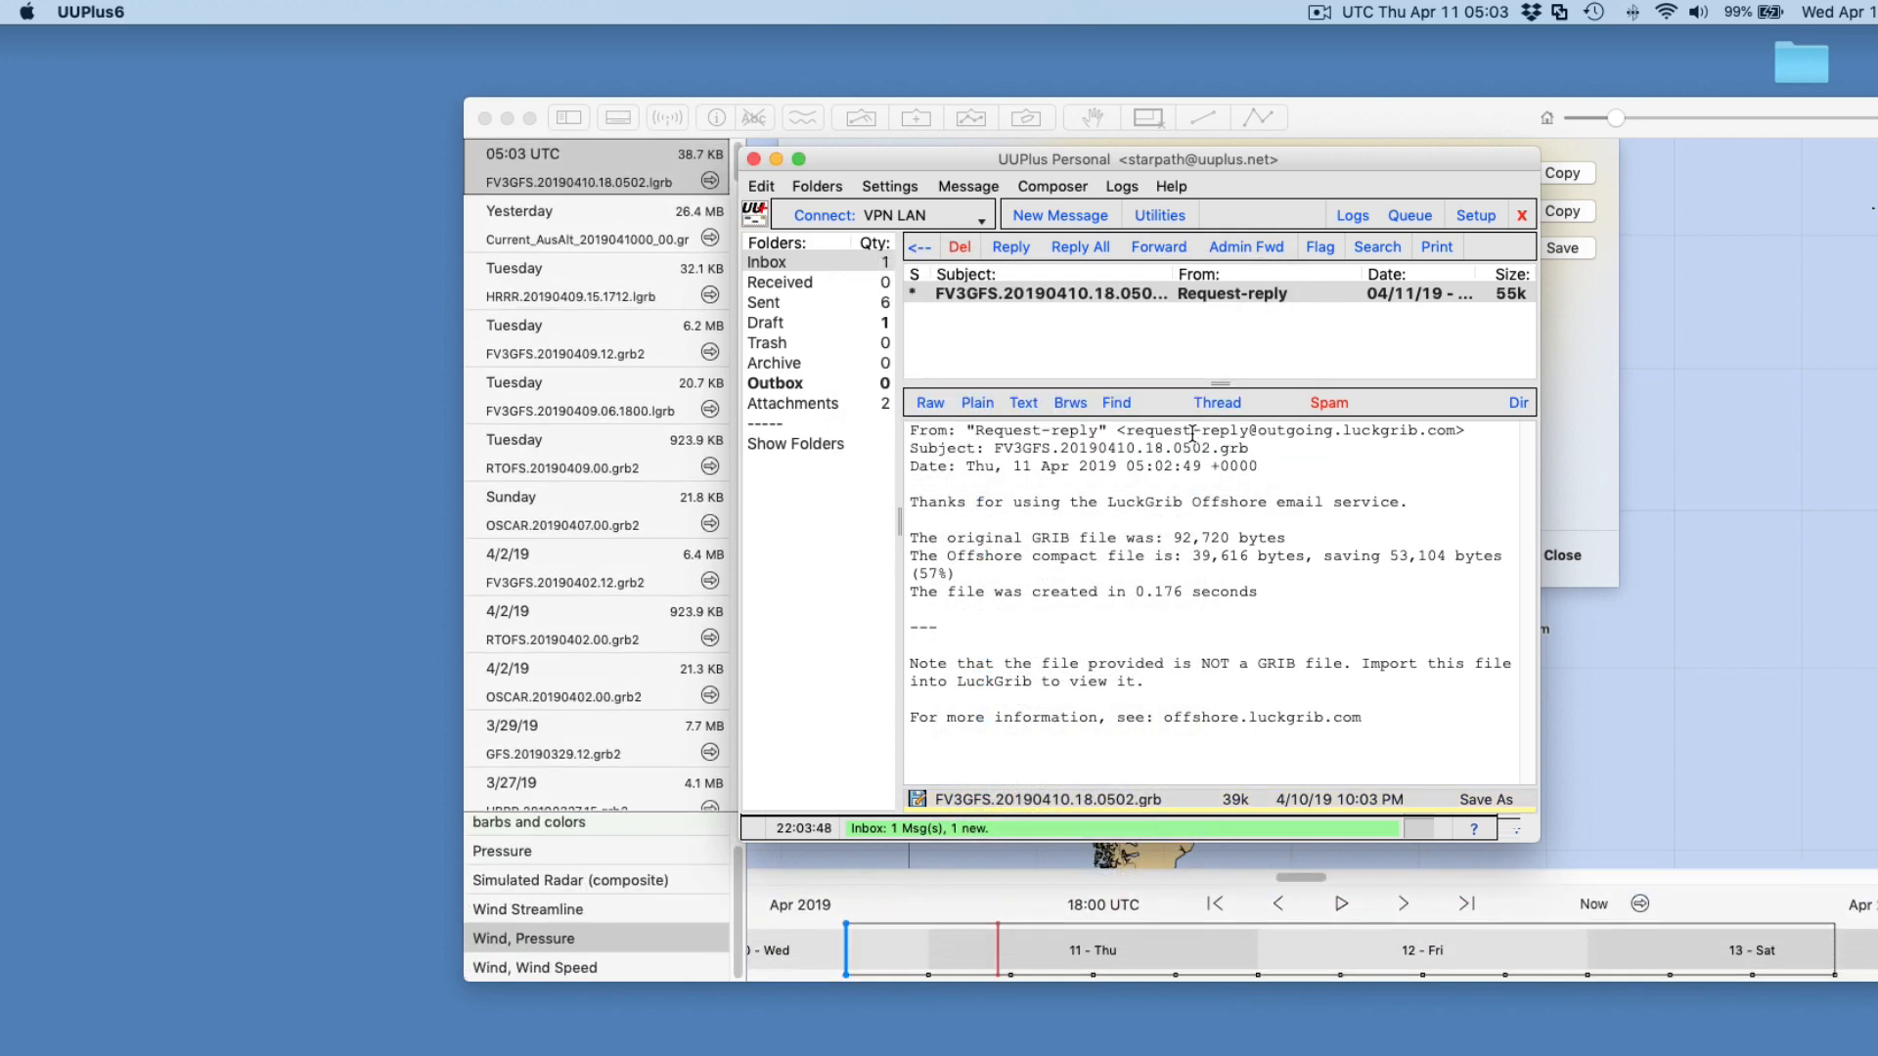
Close LuckGrib's offshore mail request after cancelling a save-as-text attempt
drag(1436, 163, 1877, 950)
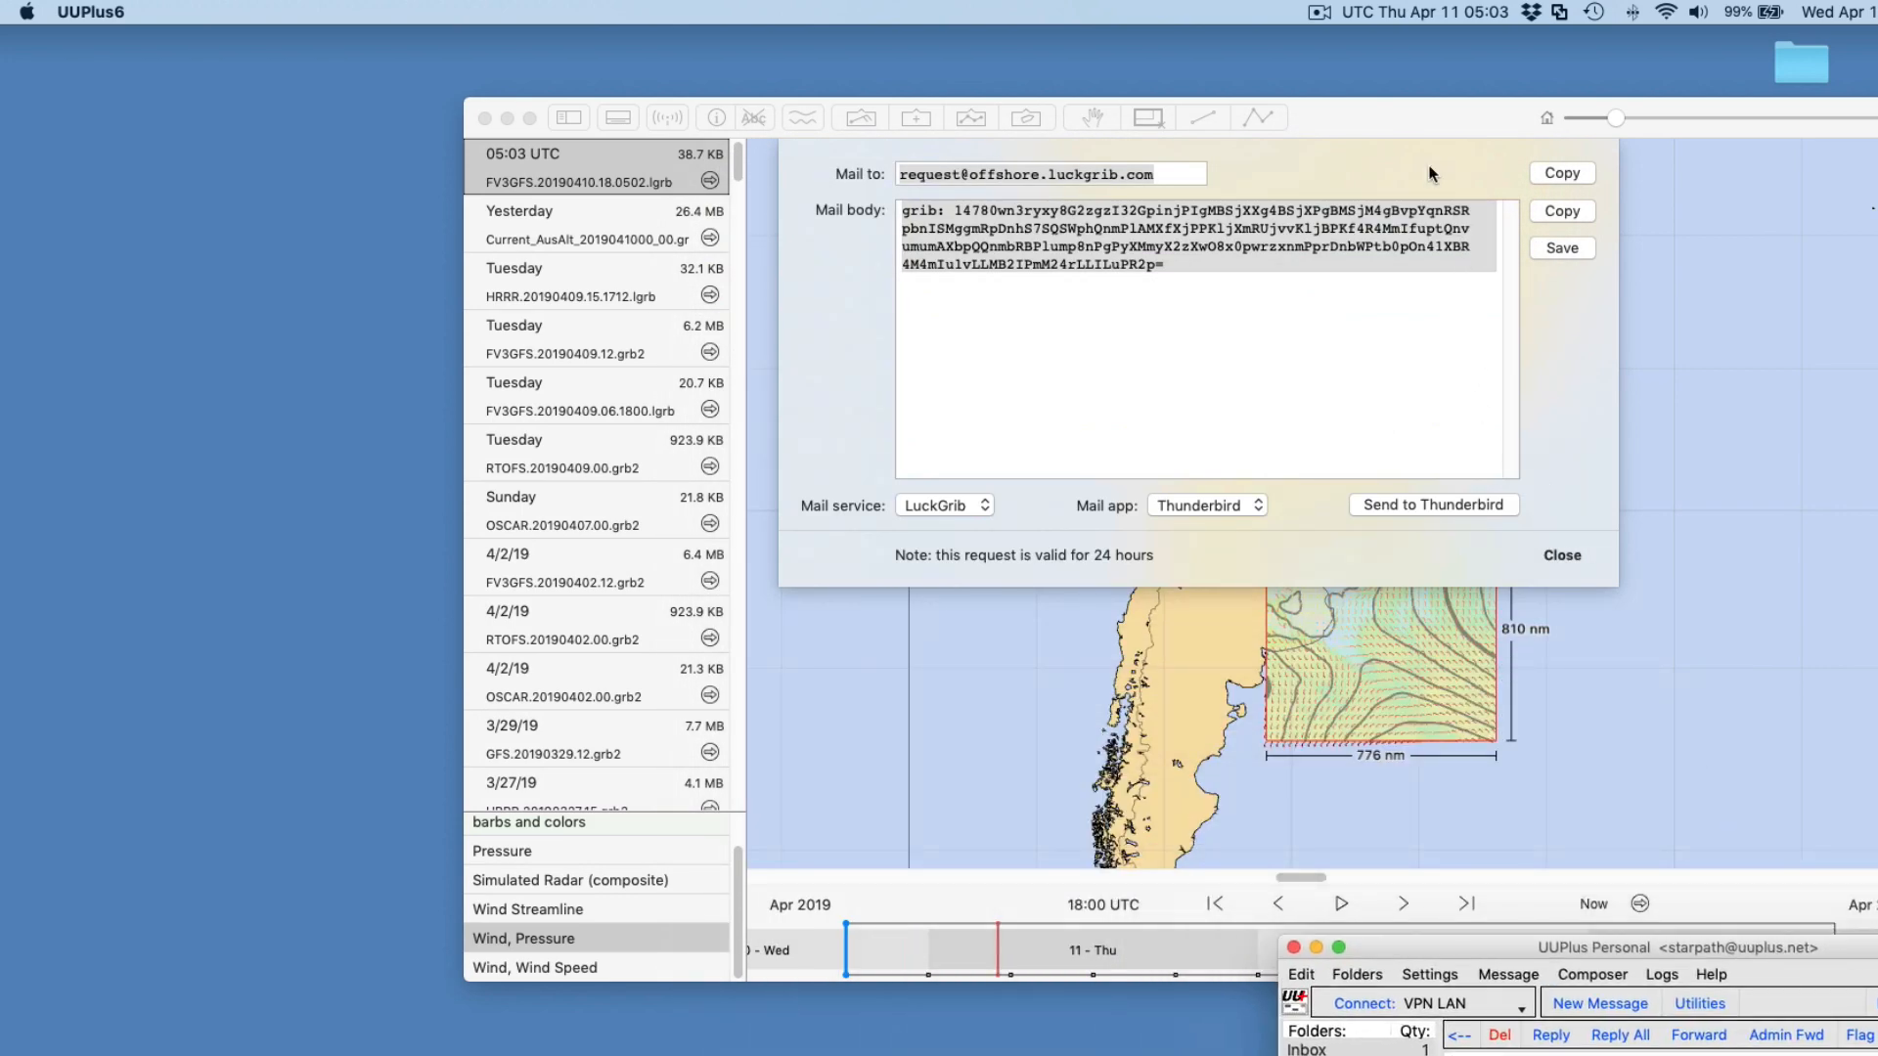
click(1565, 209)
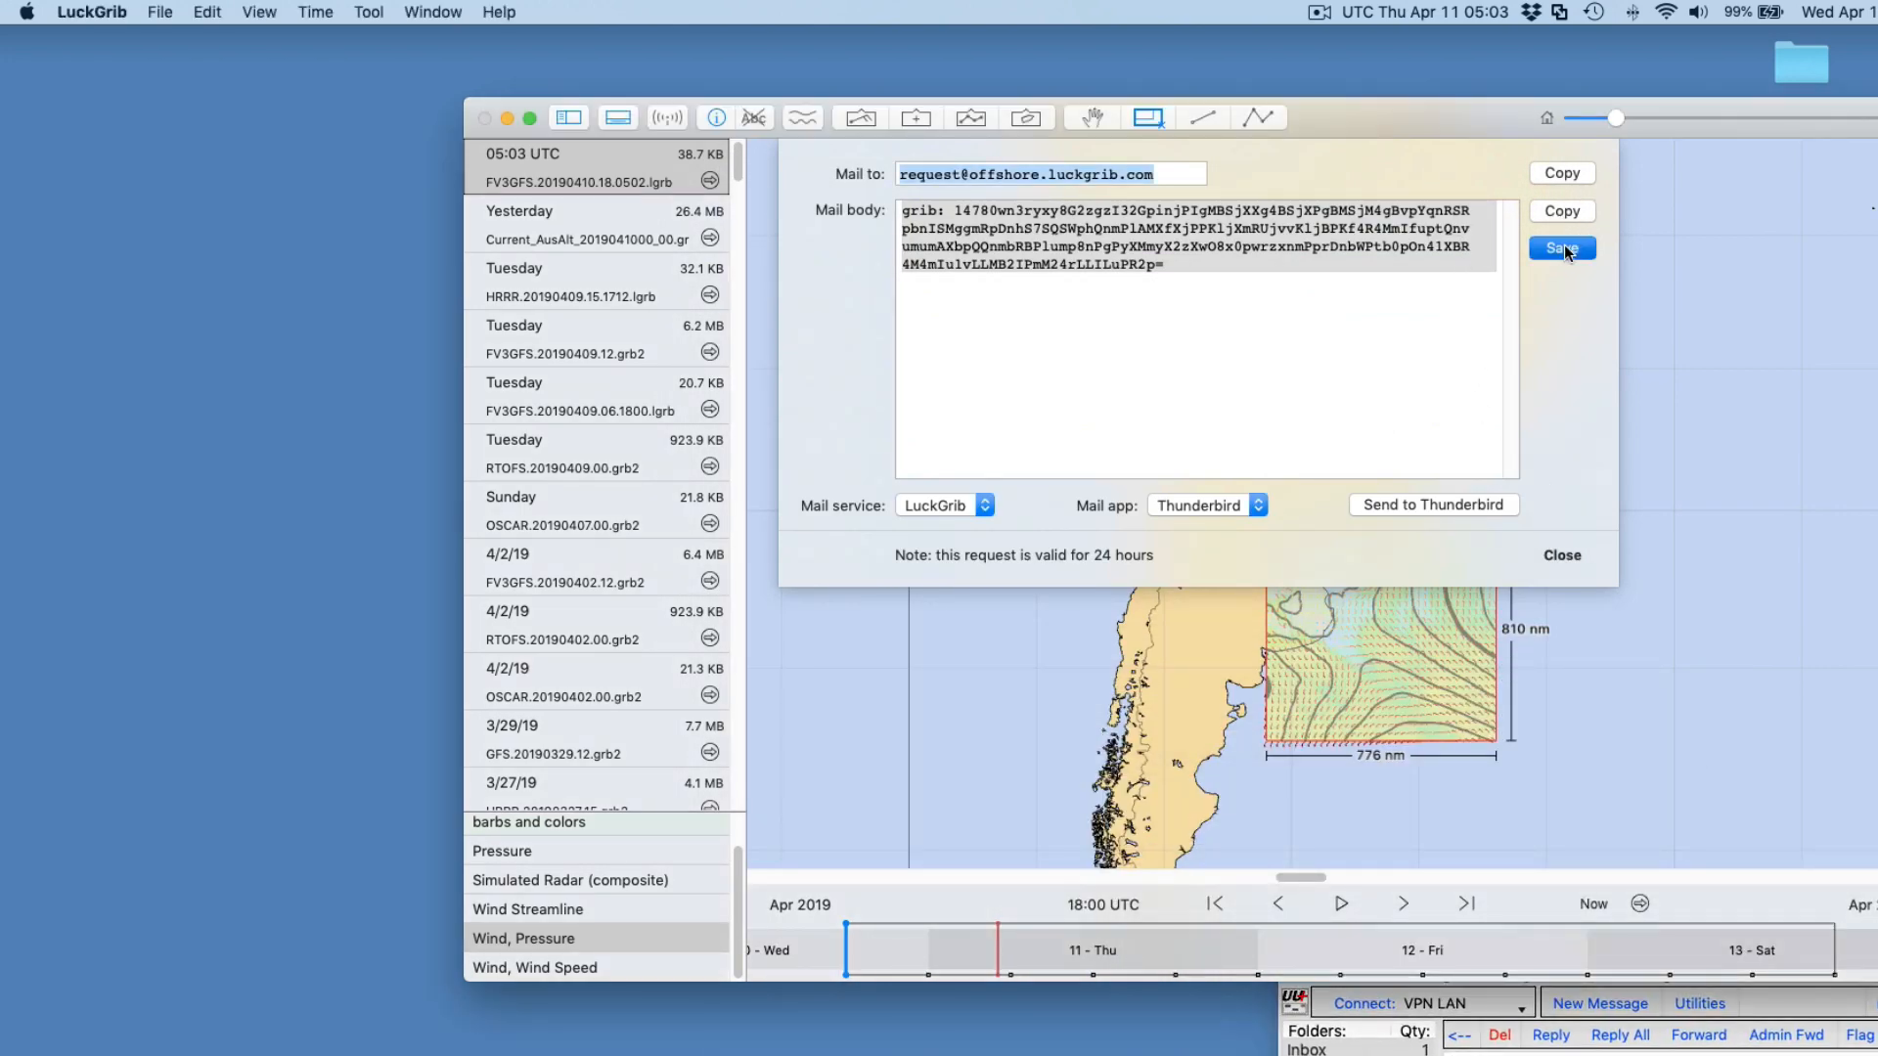
click(1564, 247)
click(1516, 687)
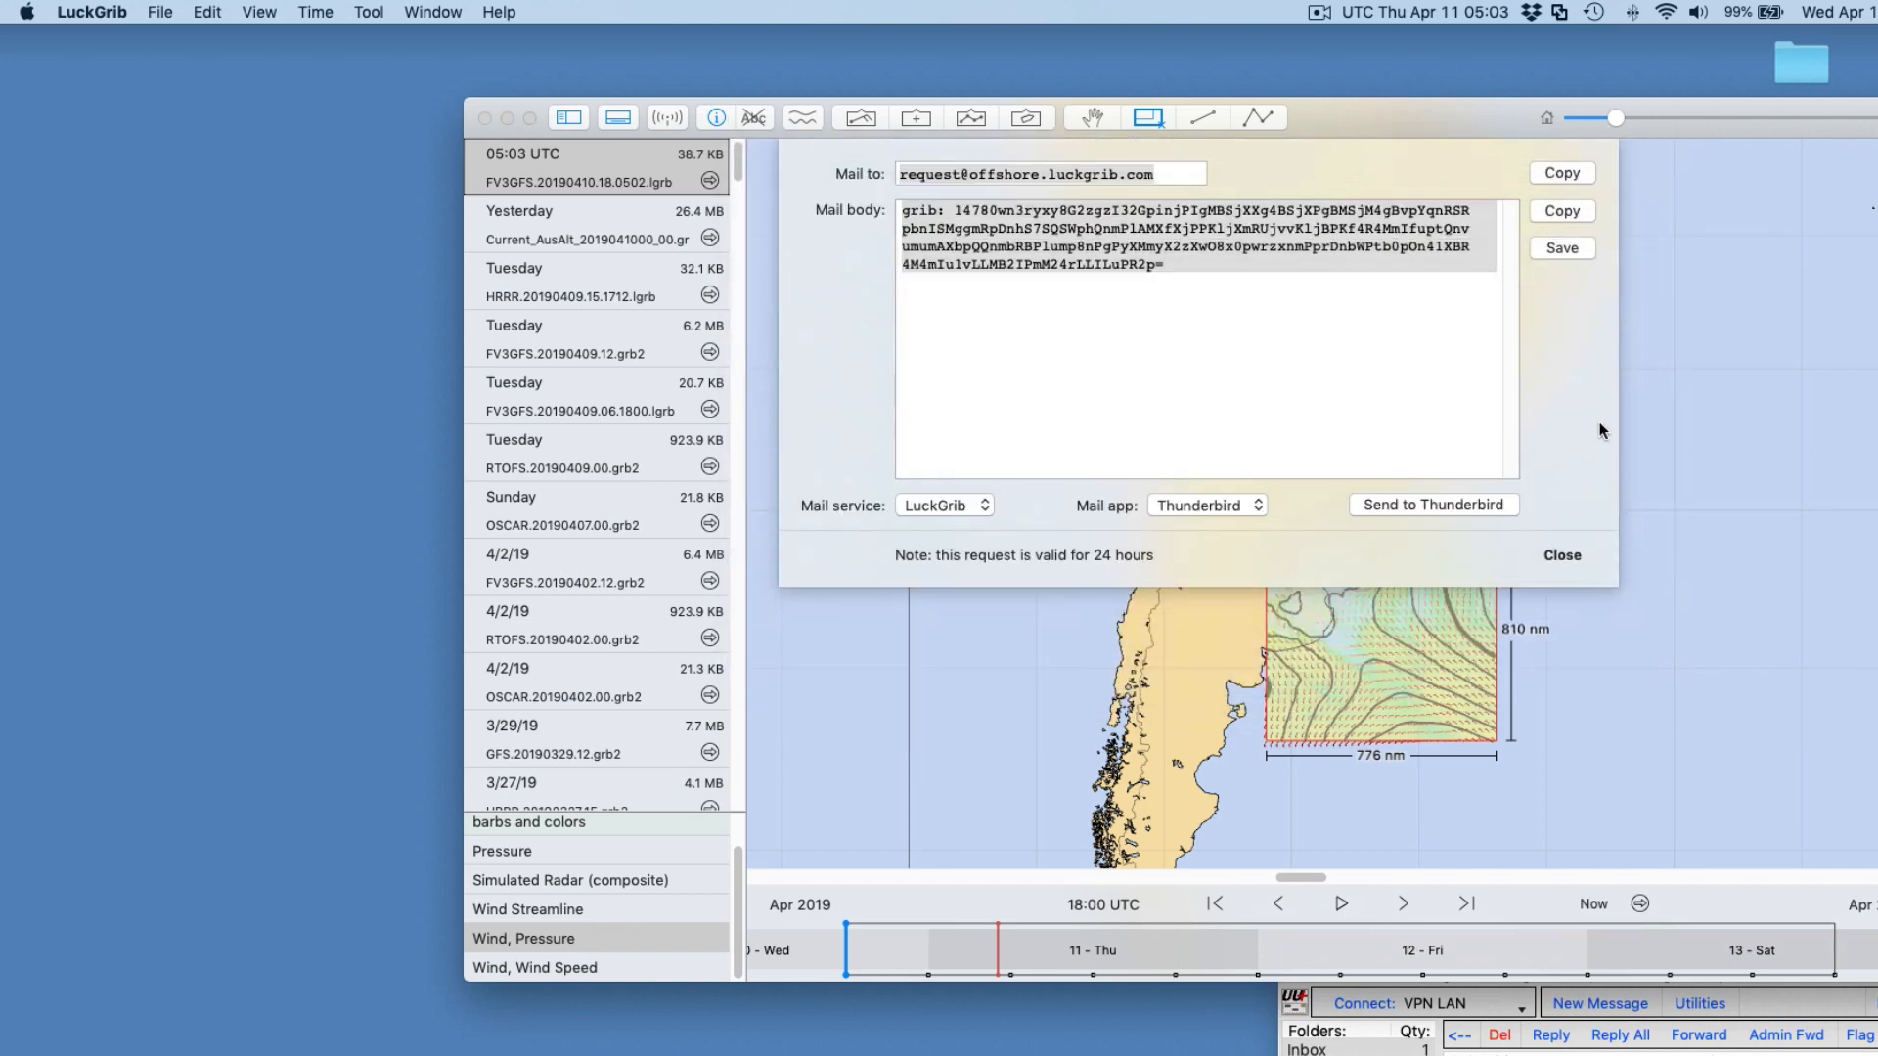
click(1561, 555)
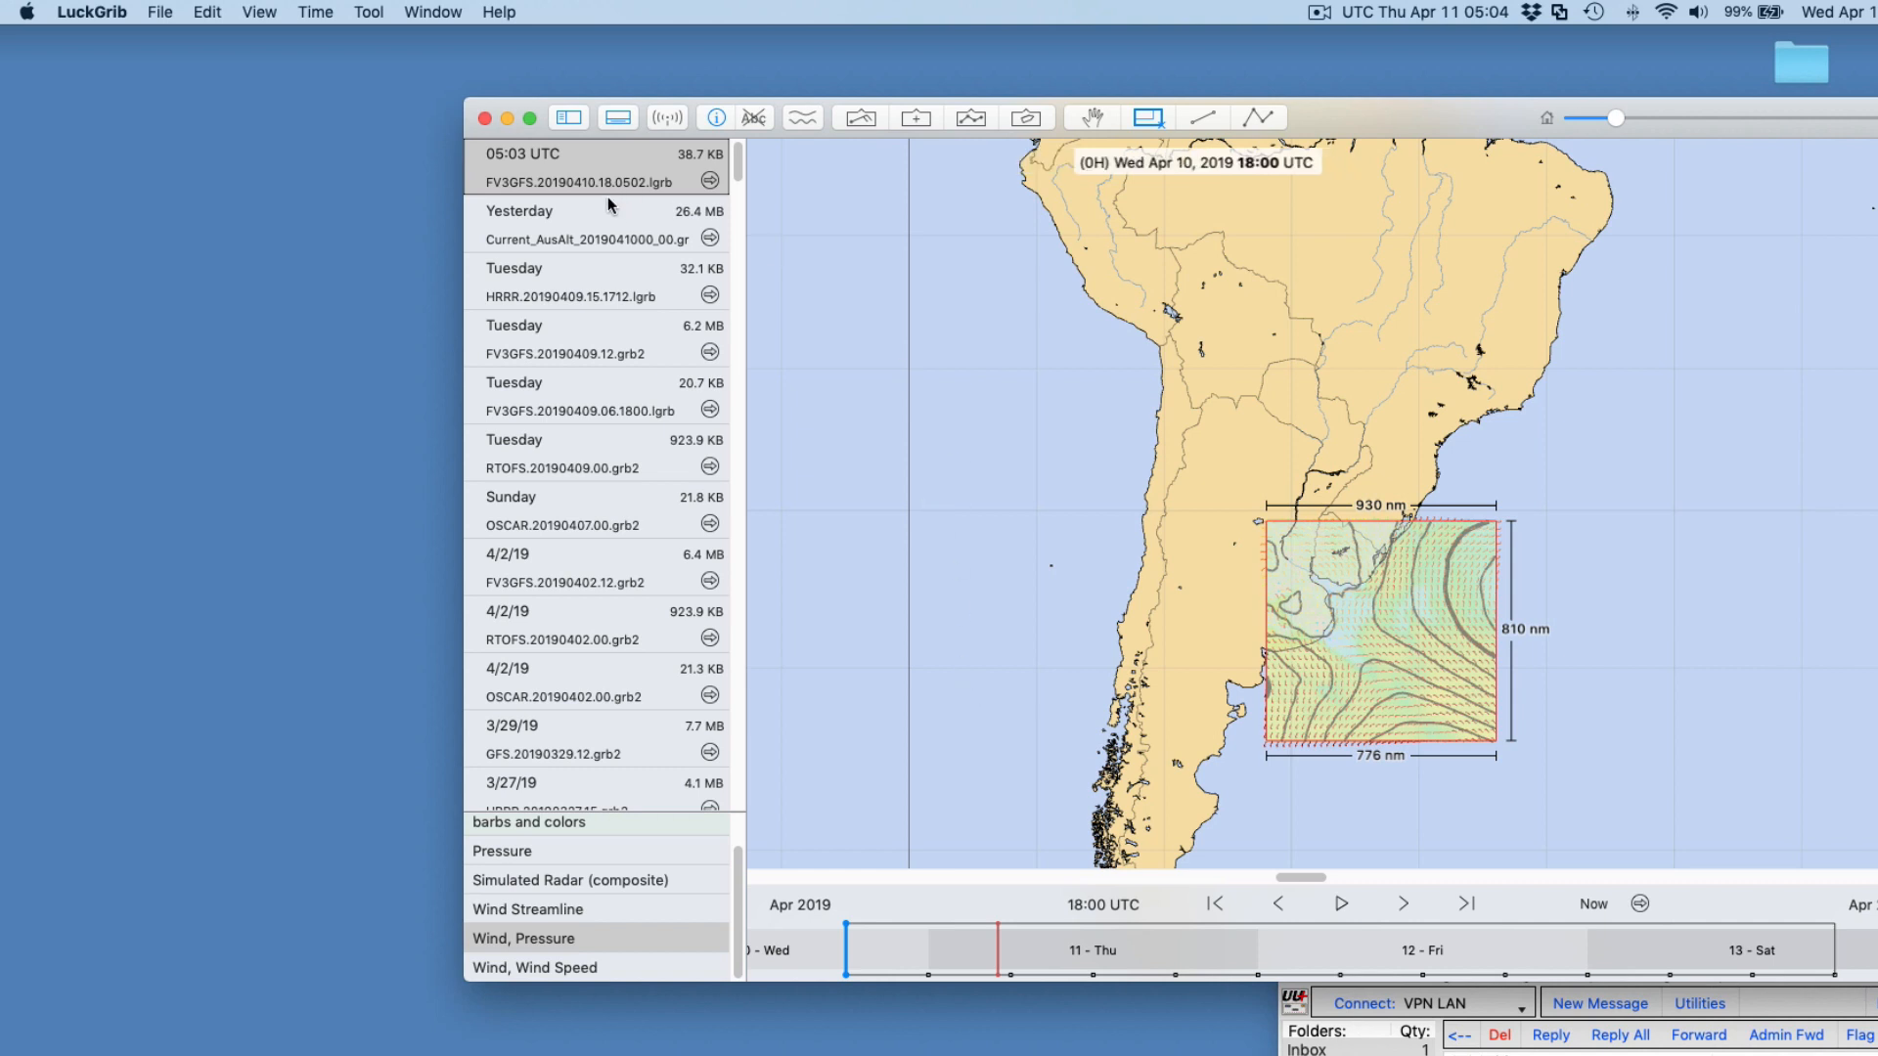
Zoom and pan the map to centre the FV3GFS wind and pressure off Uruguay
scroll(1348, 569, up, 5)
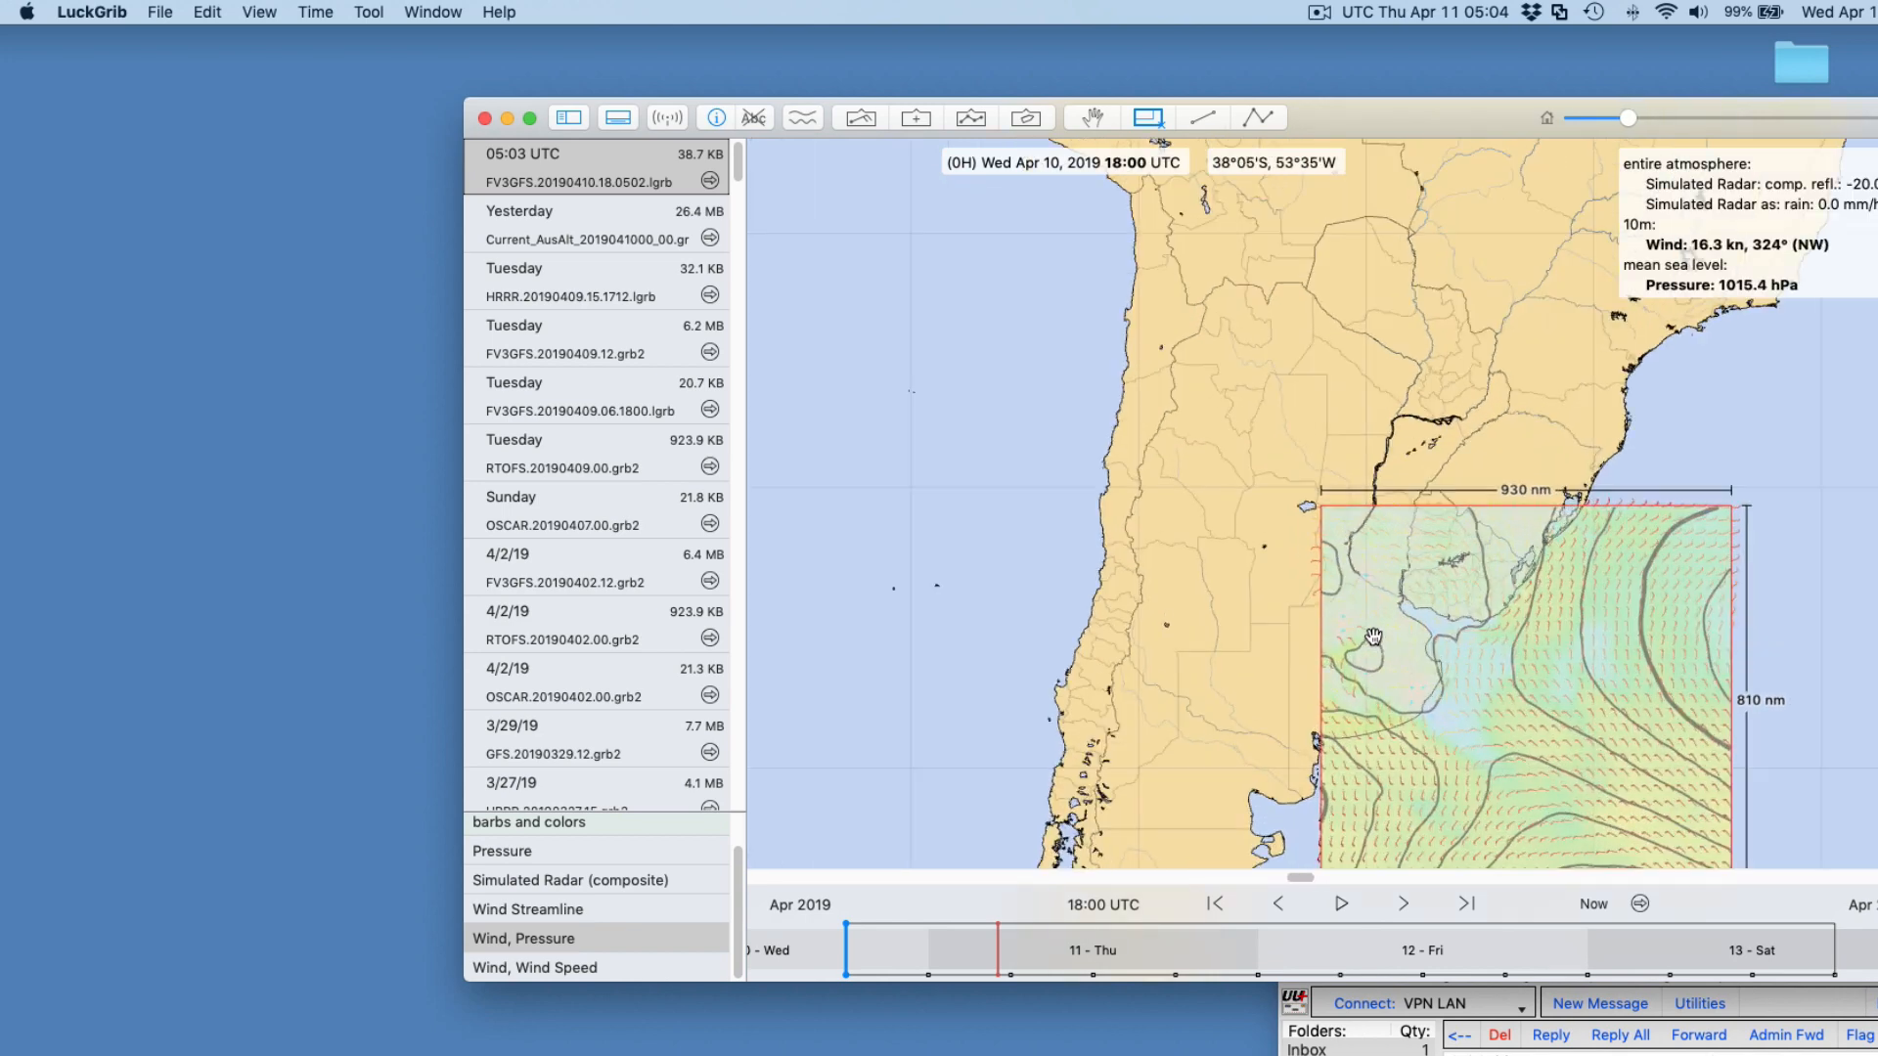
mouse_move(1461, 663)
mouse_down()
mouse_move(1373, 581)
mouse_move(1599, 622)
mouse_up()
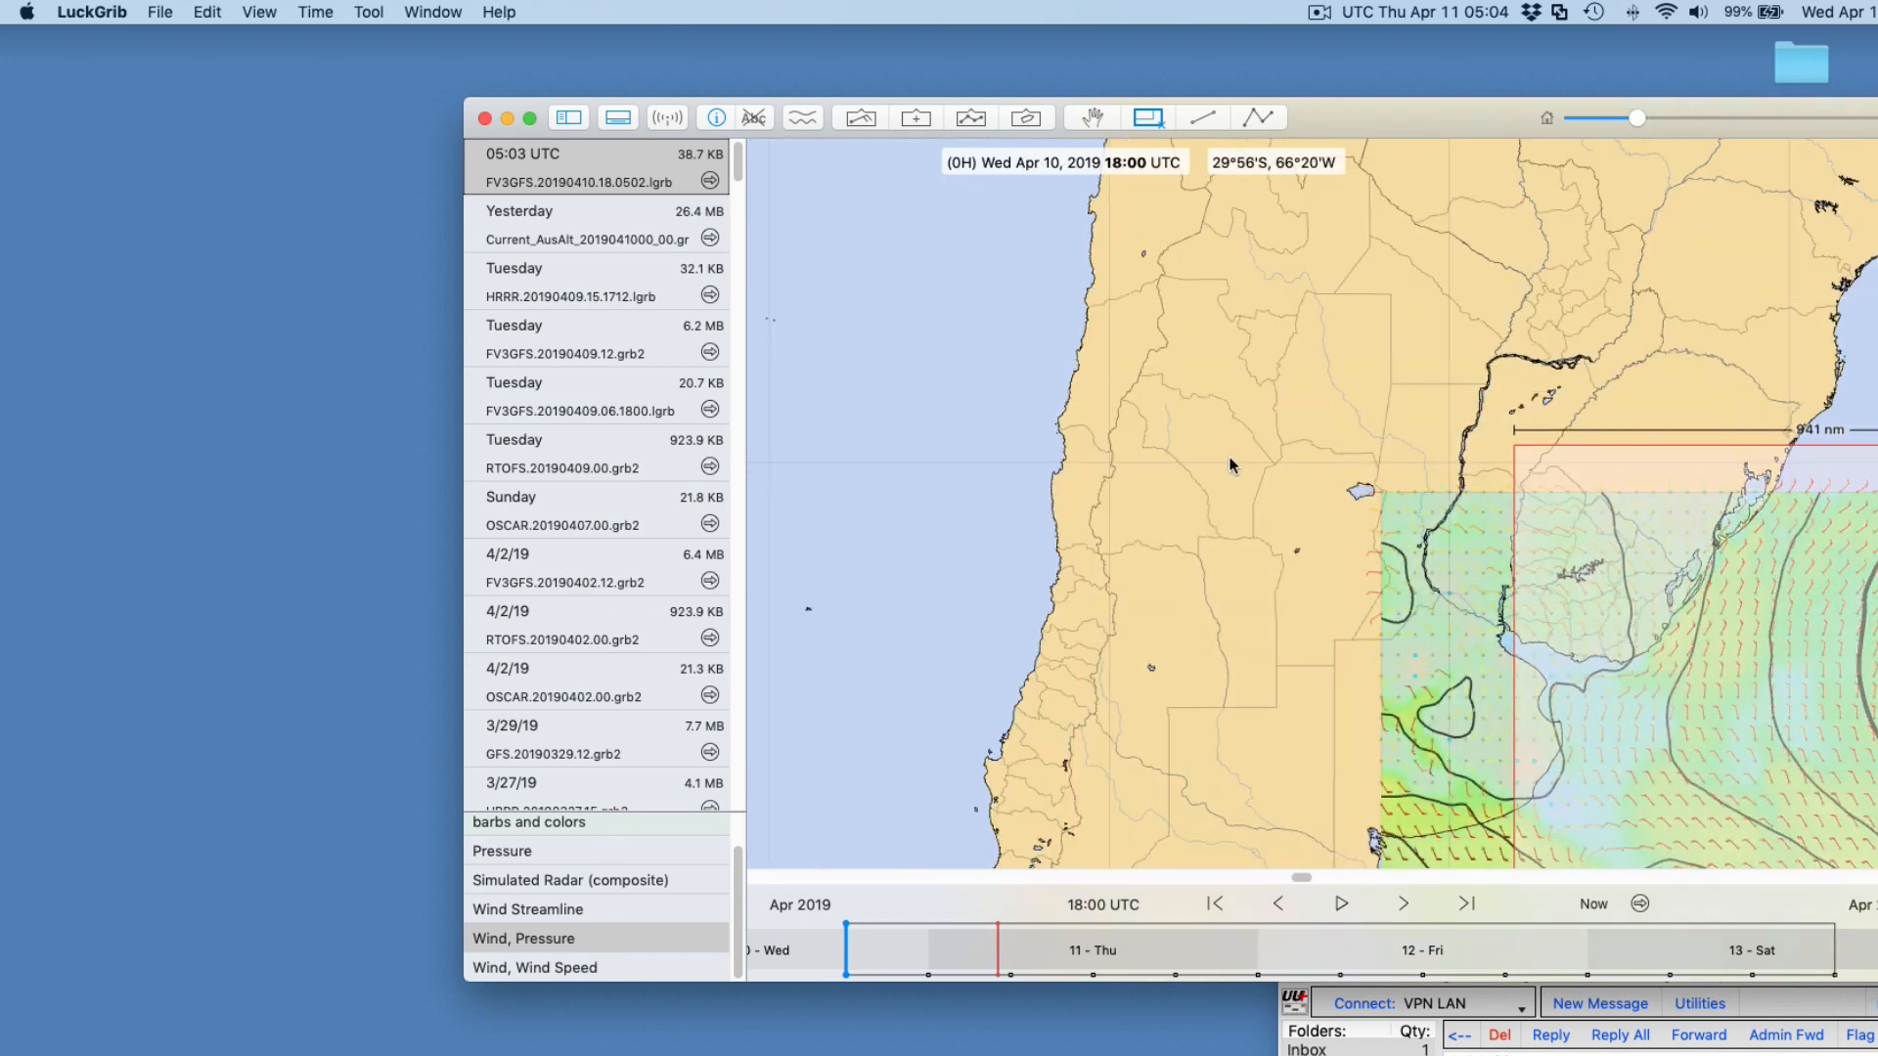
drag(1238, 451, 919, 247)
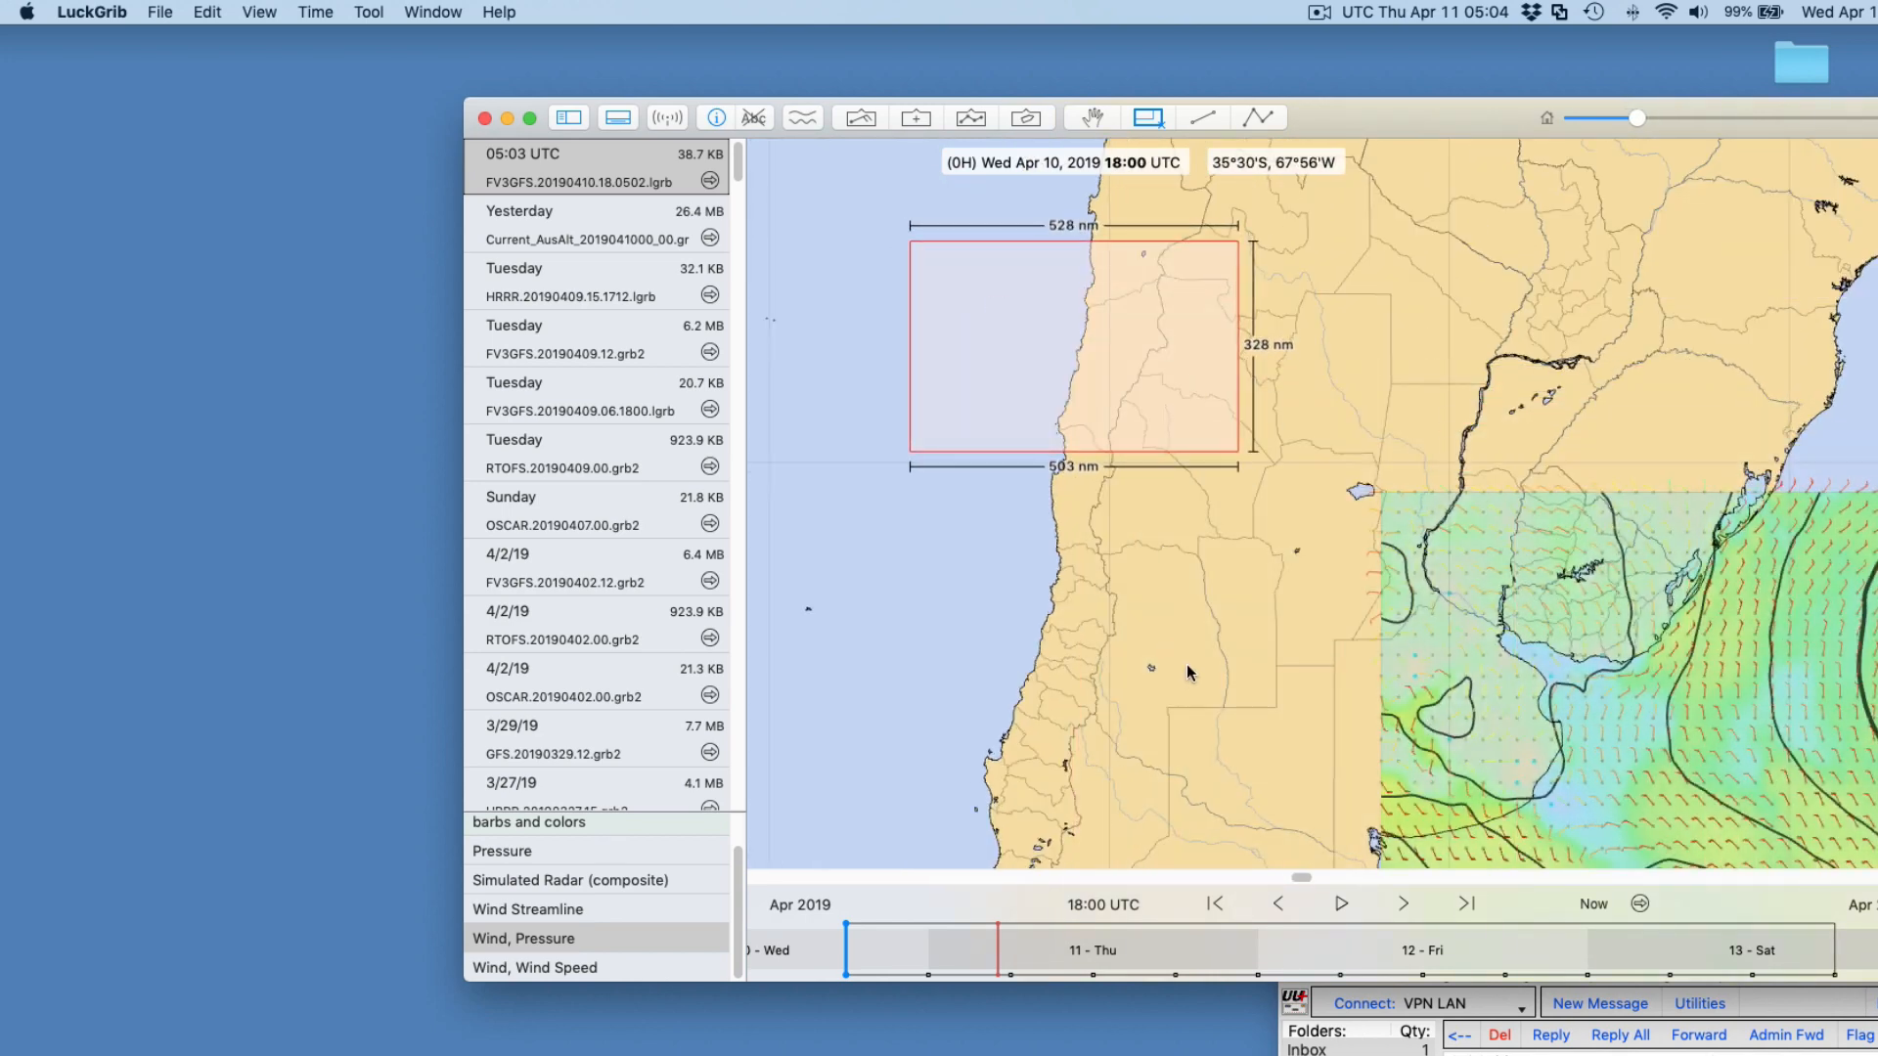
drag(1193, 672, 824, 415)
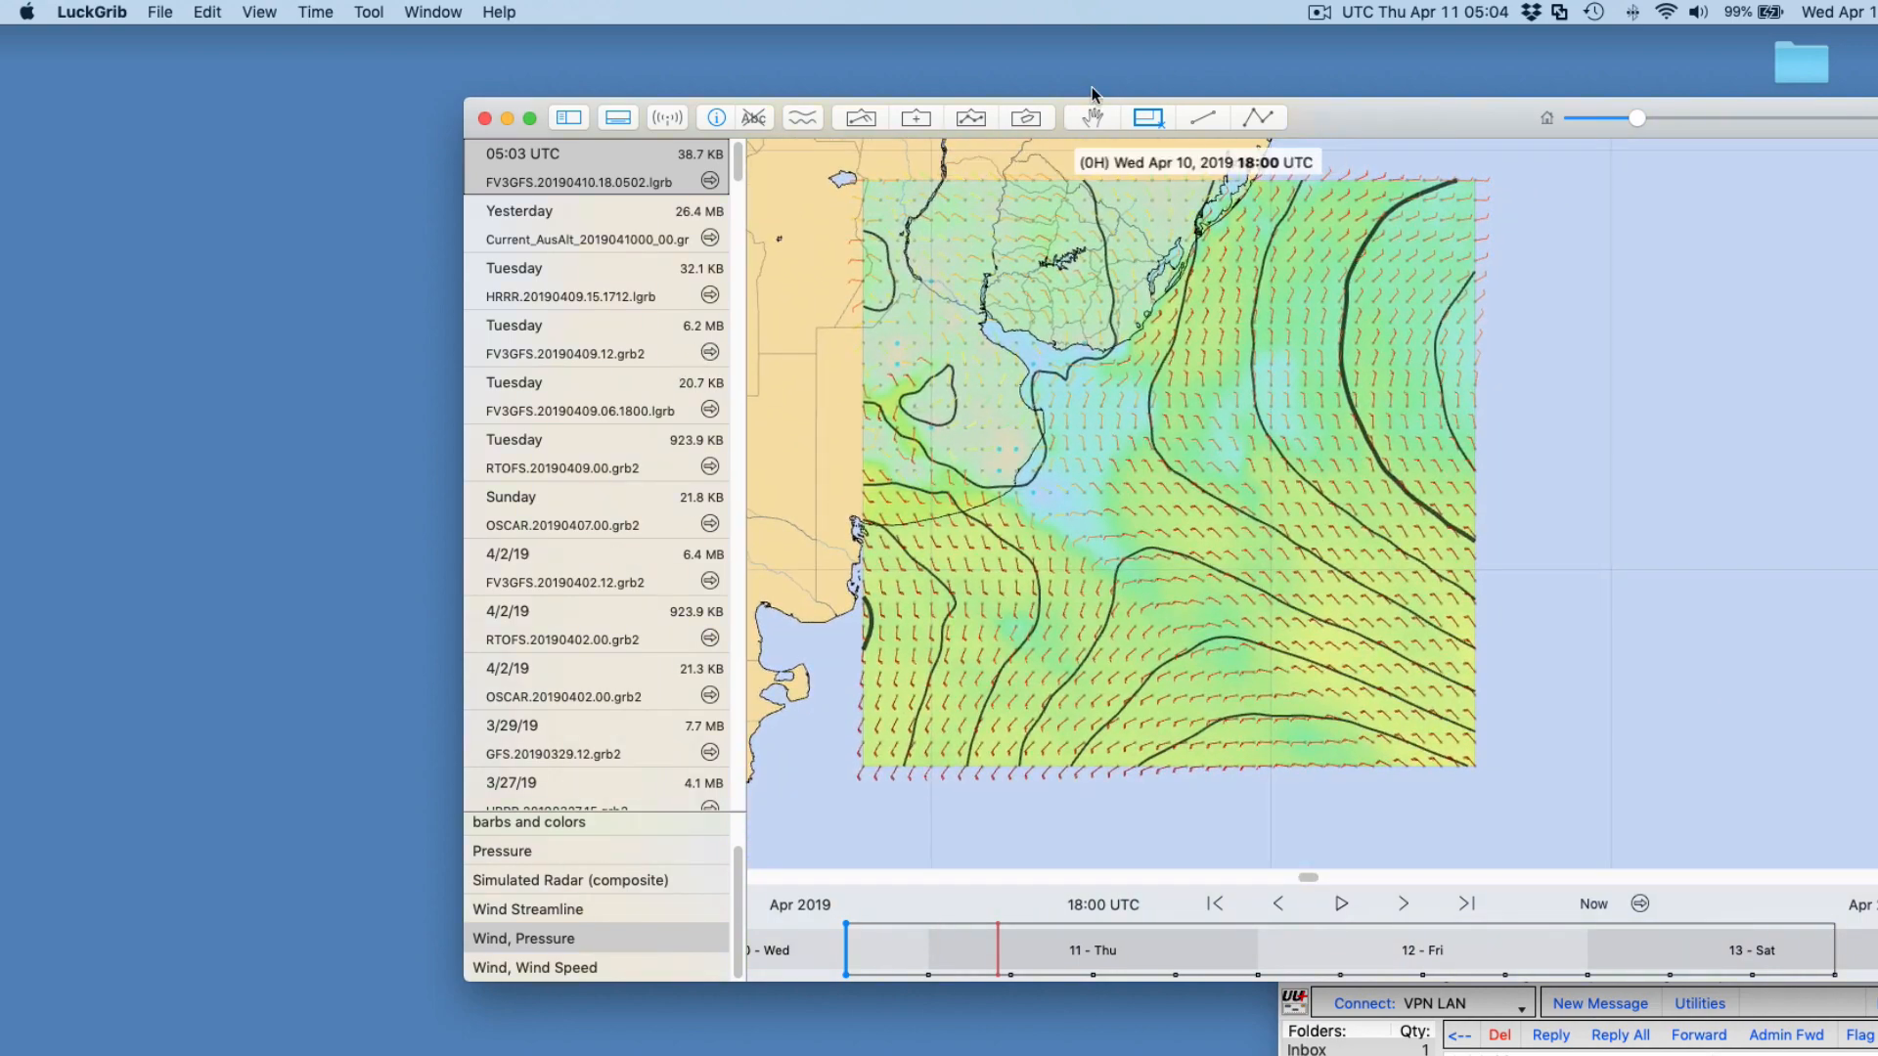
click(1094, 117)
drag(1345, 411, 1245, 437)
mouse_move(1337, 598)
mouse_down()
mouse_move(1145, 499)
mouse_move(1329, 563)
mouse_up()
scroll(1331, 559, up, 3)
scroll(1327, 557, up, 1)
scroll(1332, 557, down, 3)
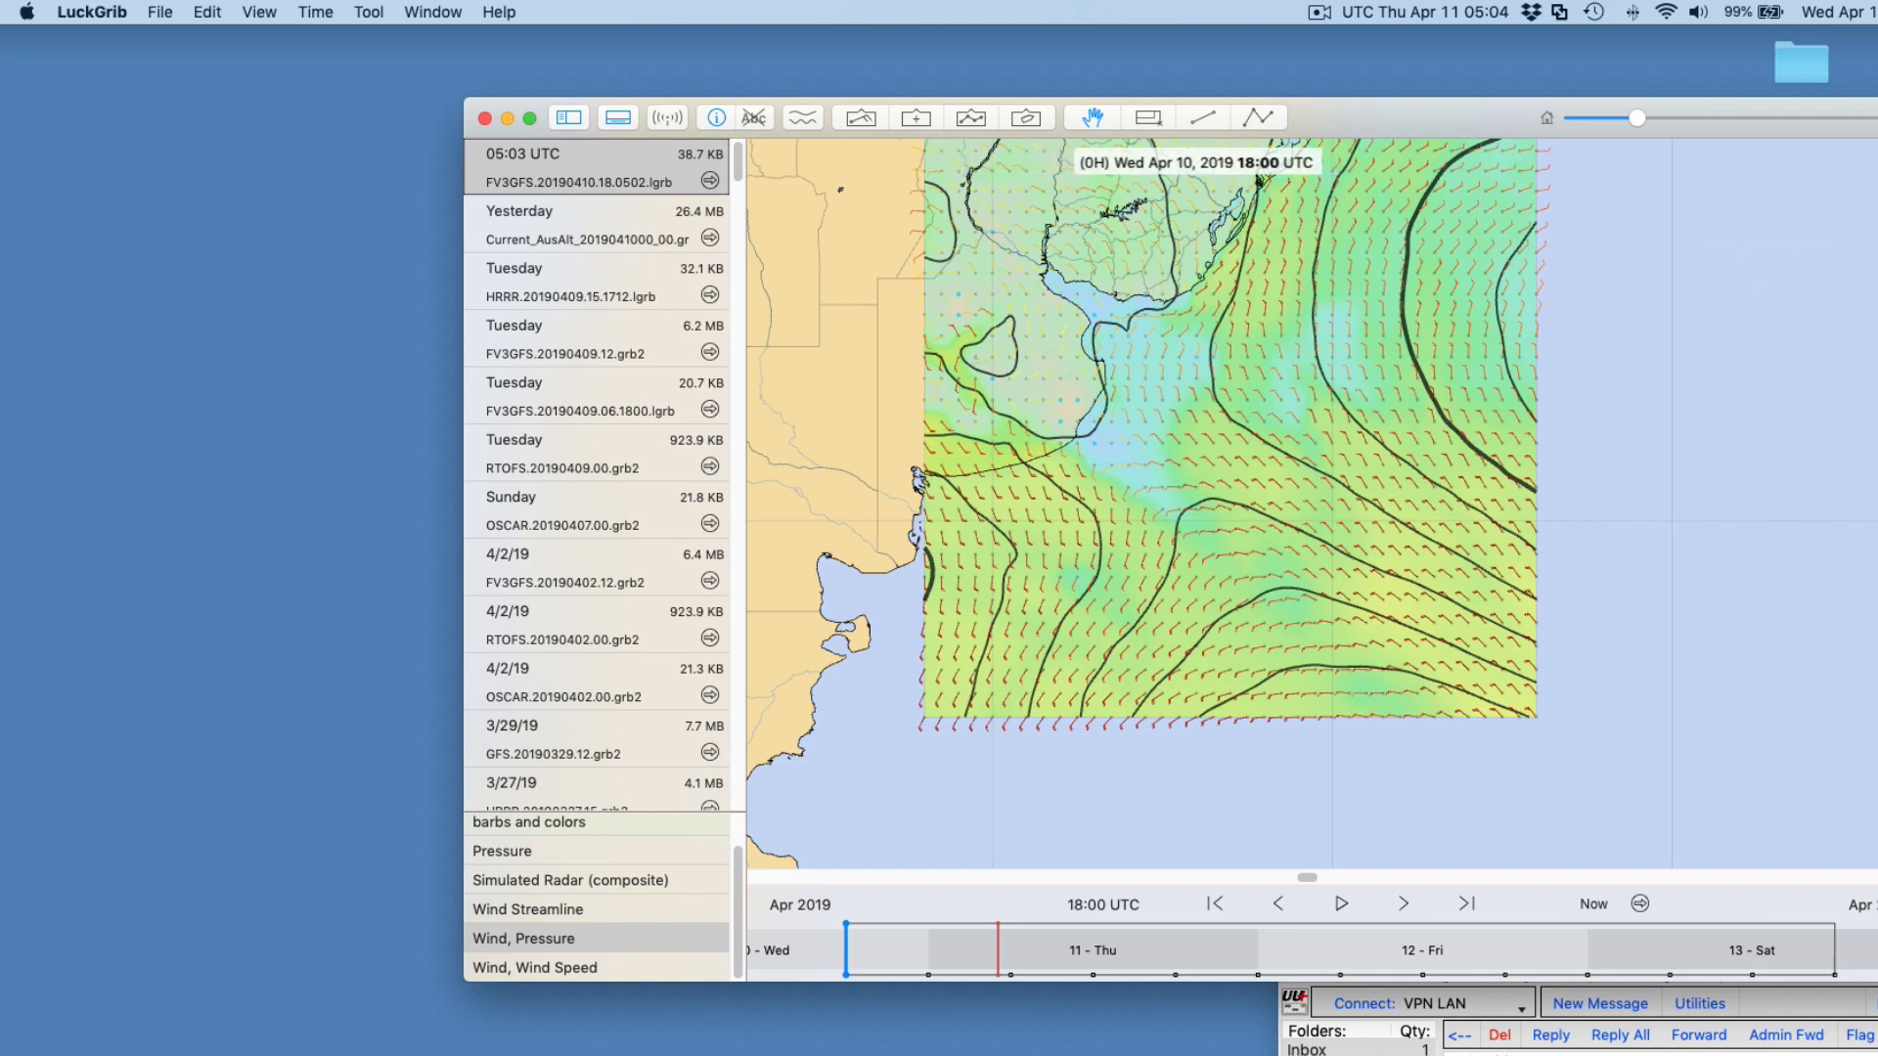
Confirm FV3GFS.20190410.18.0502.grb sits in Finder's UUPlus_attachments folder, then close Finder
click(342, 1054)
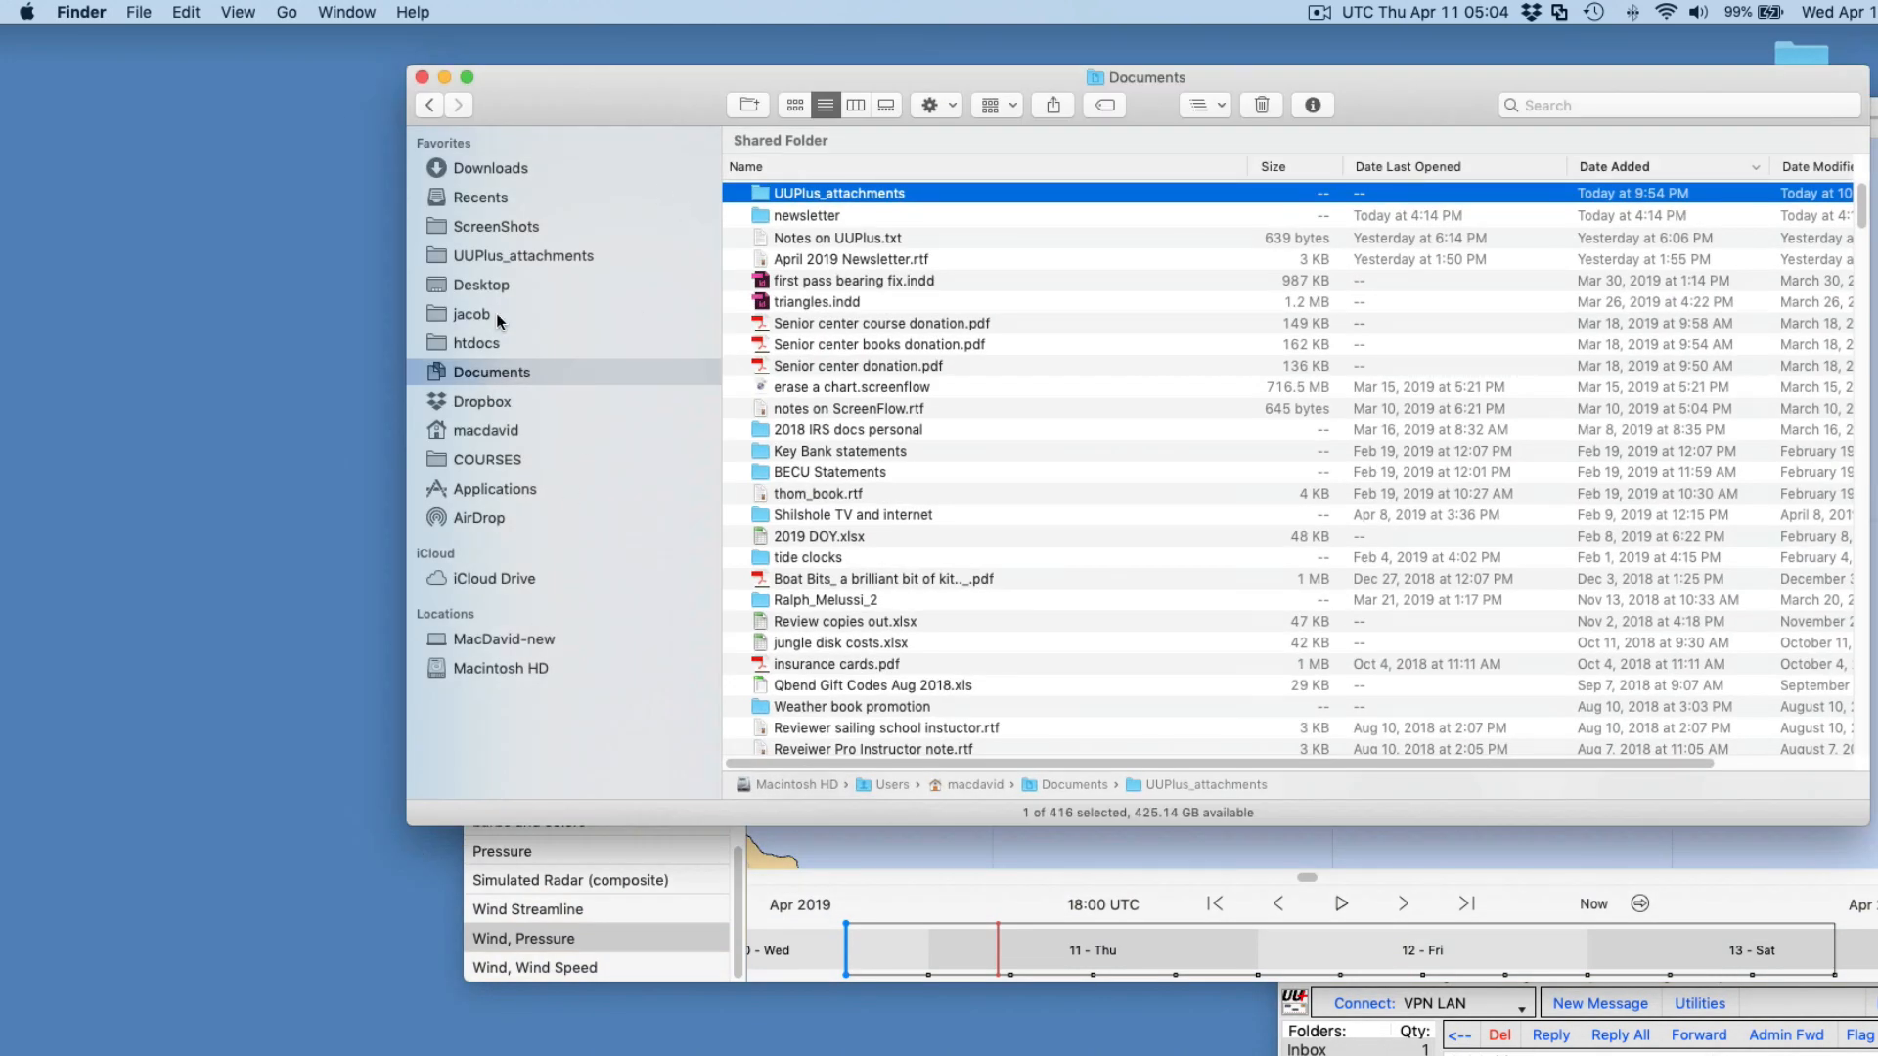
click(499, 257)
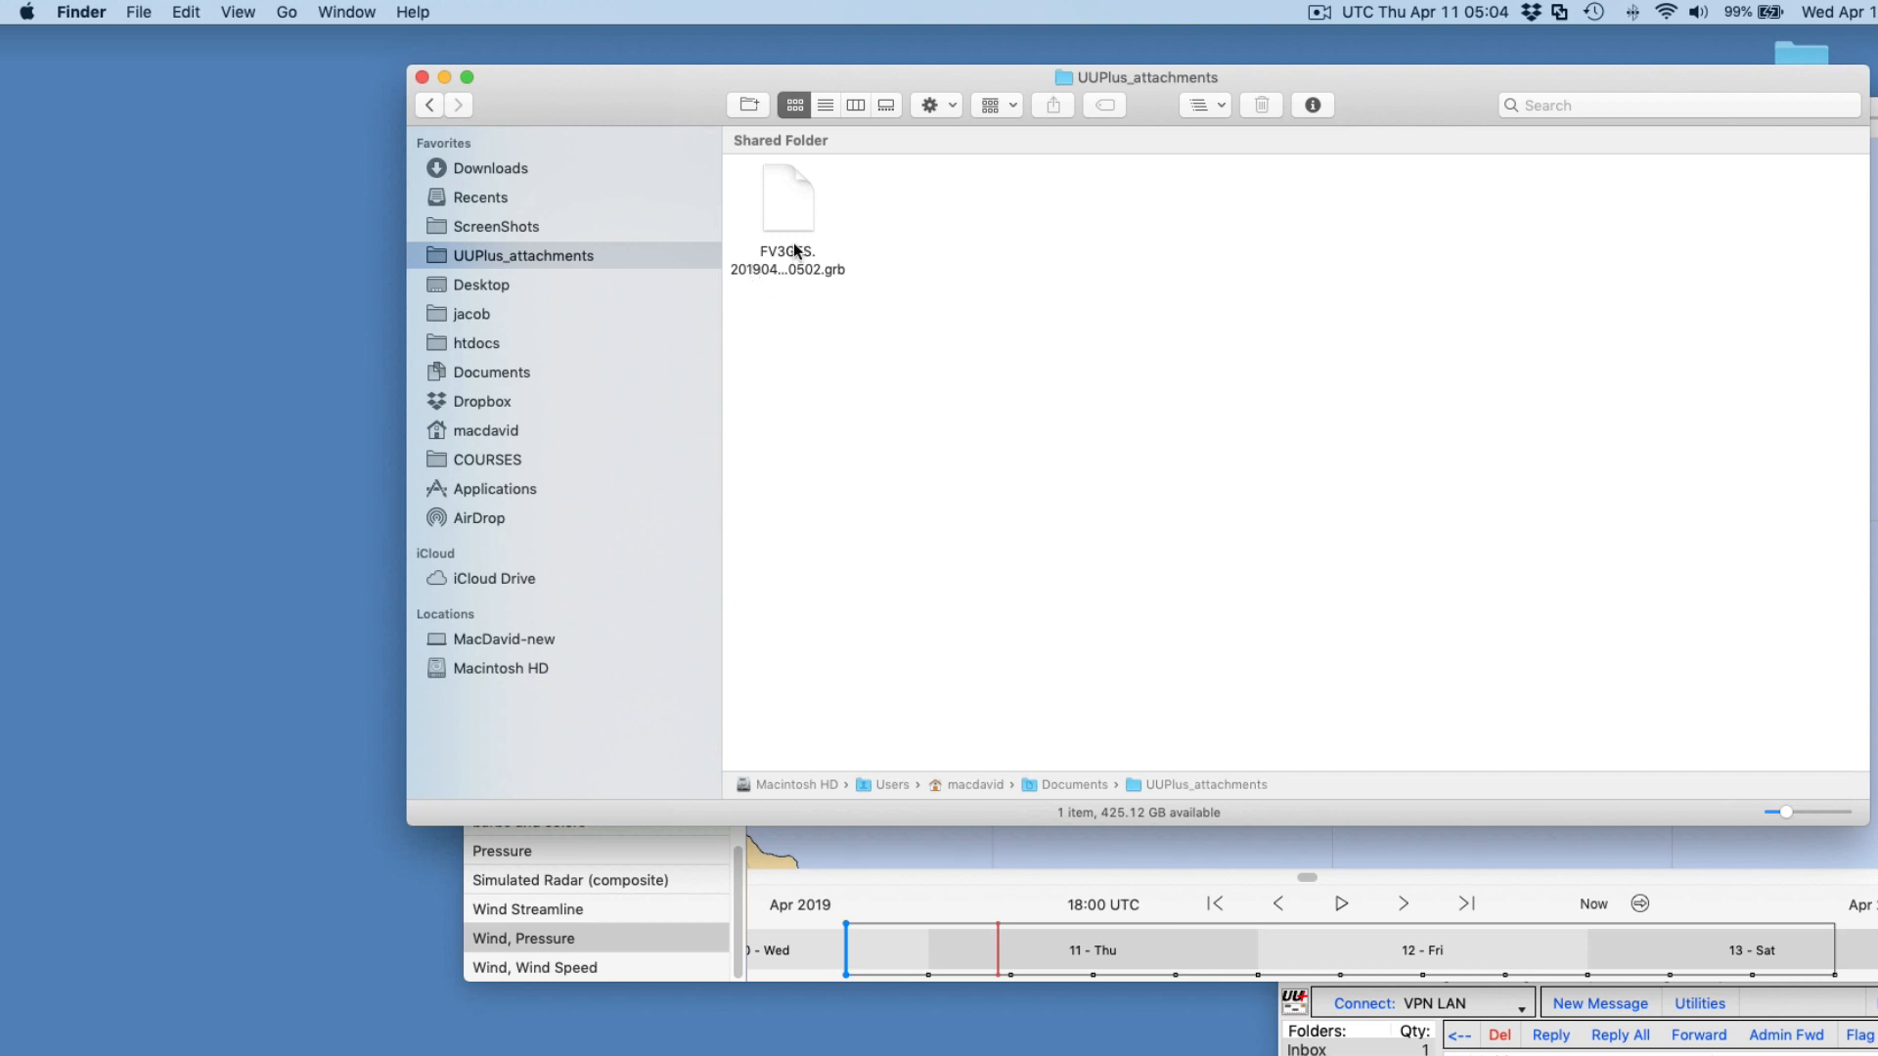
click(790, 225)
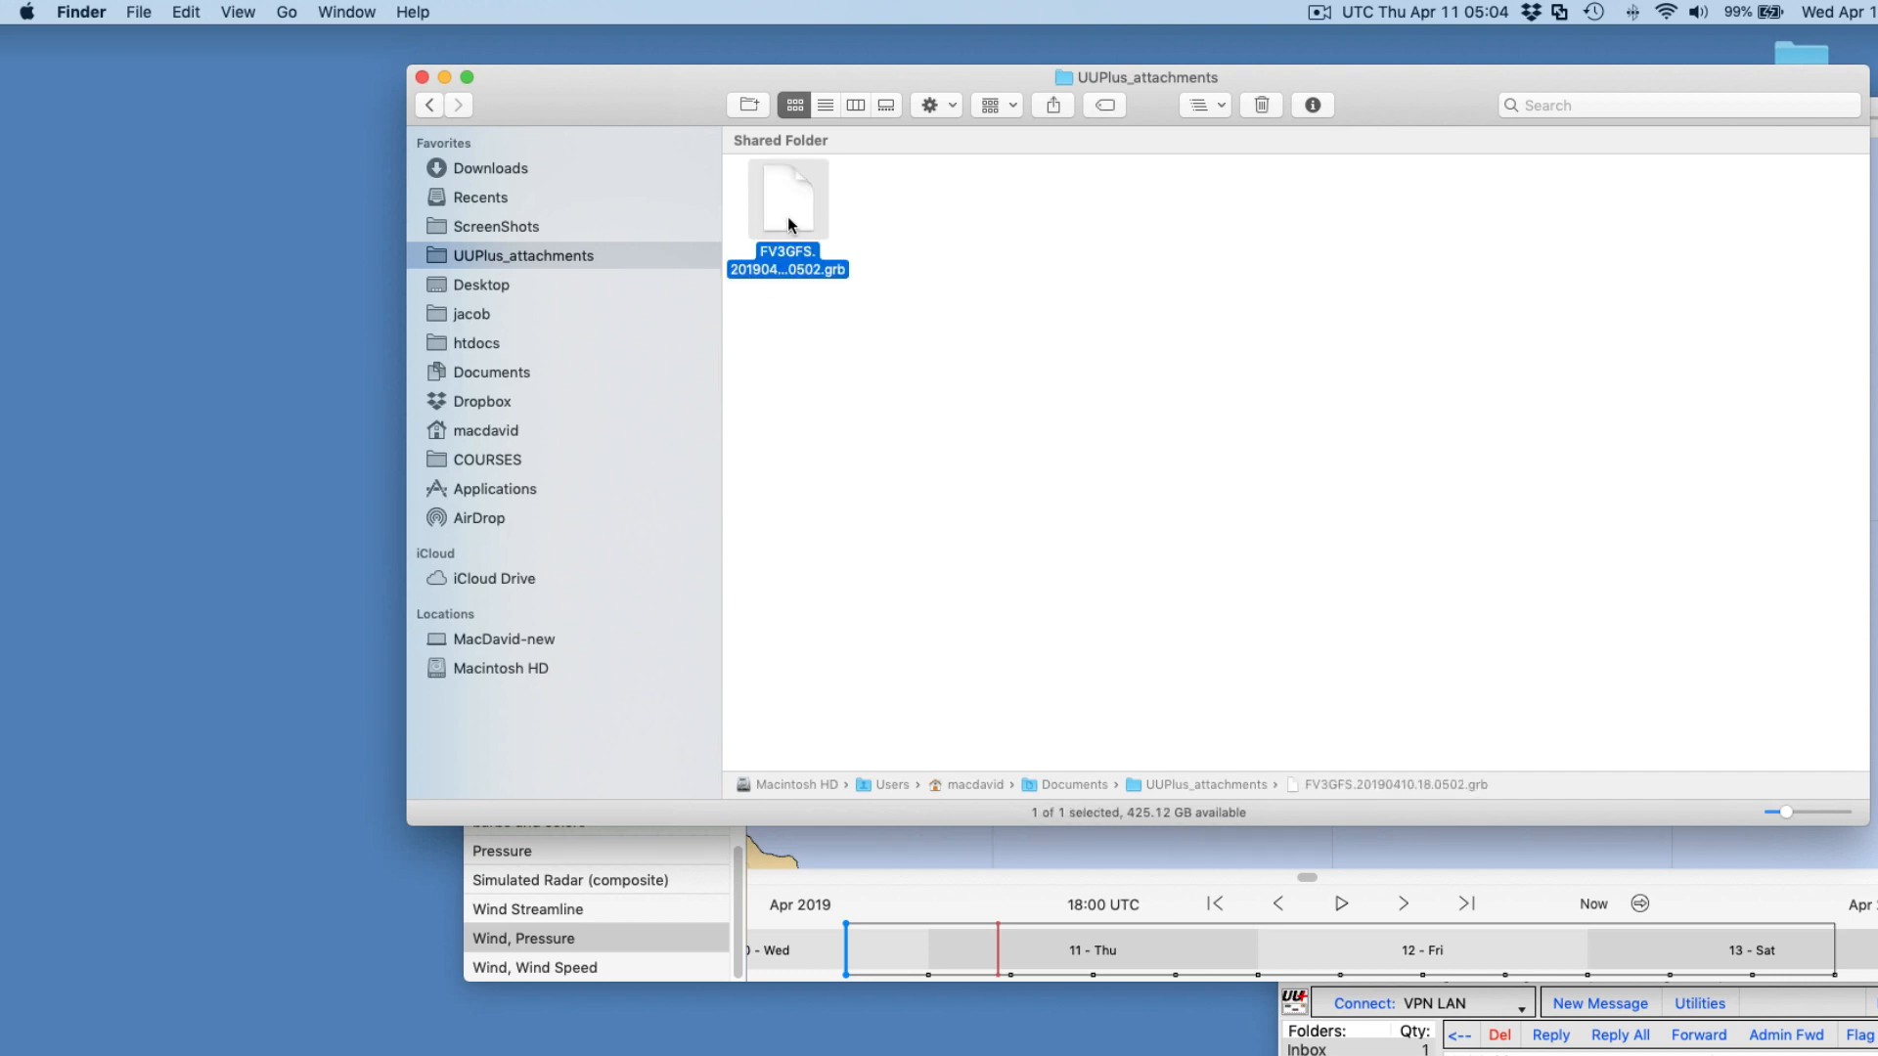
click(421, 77)
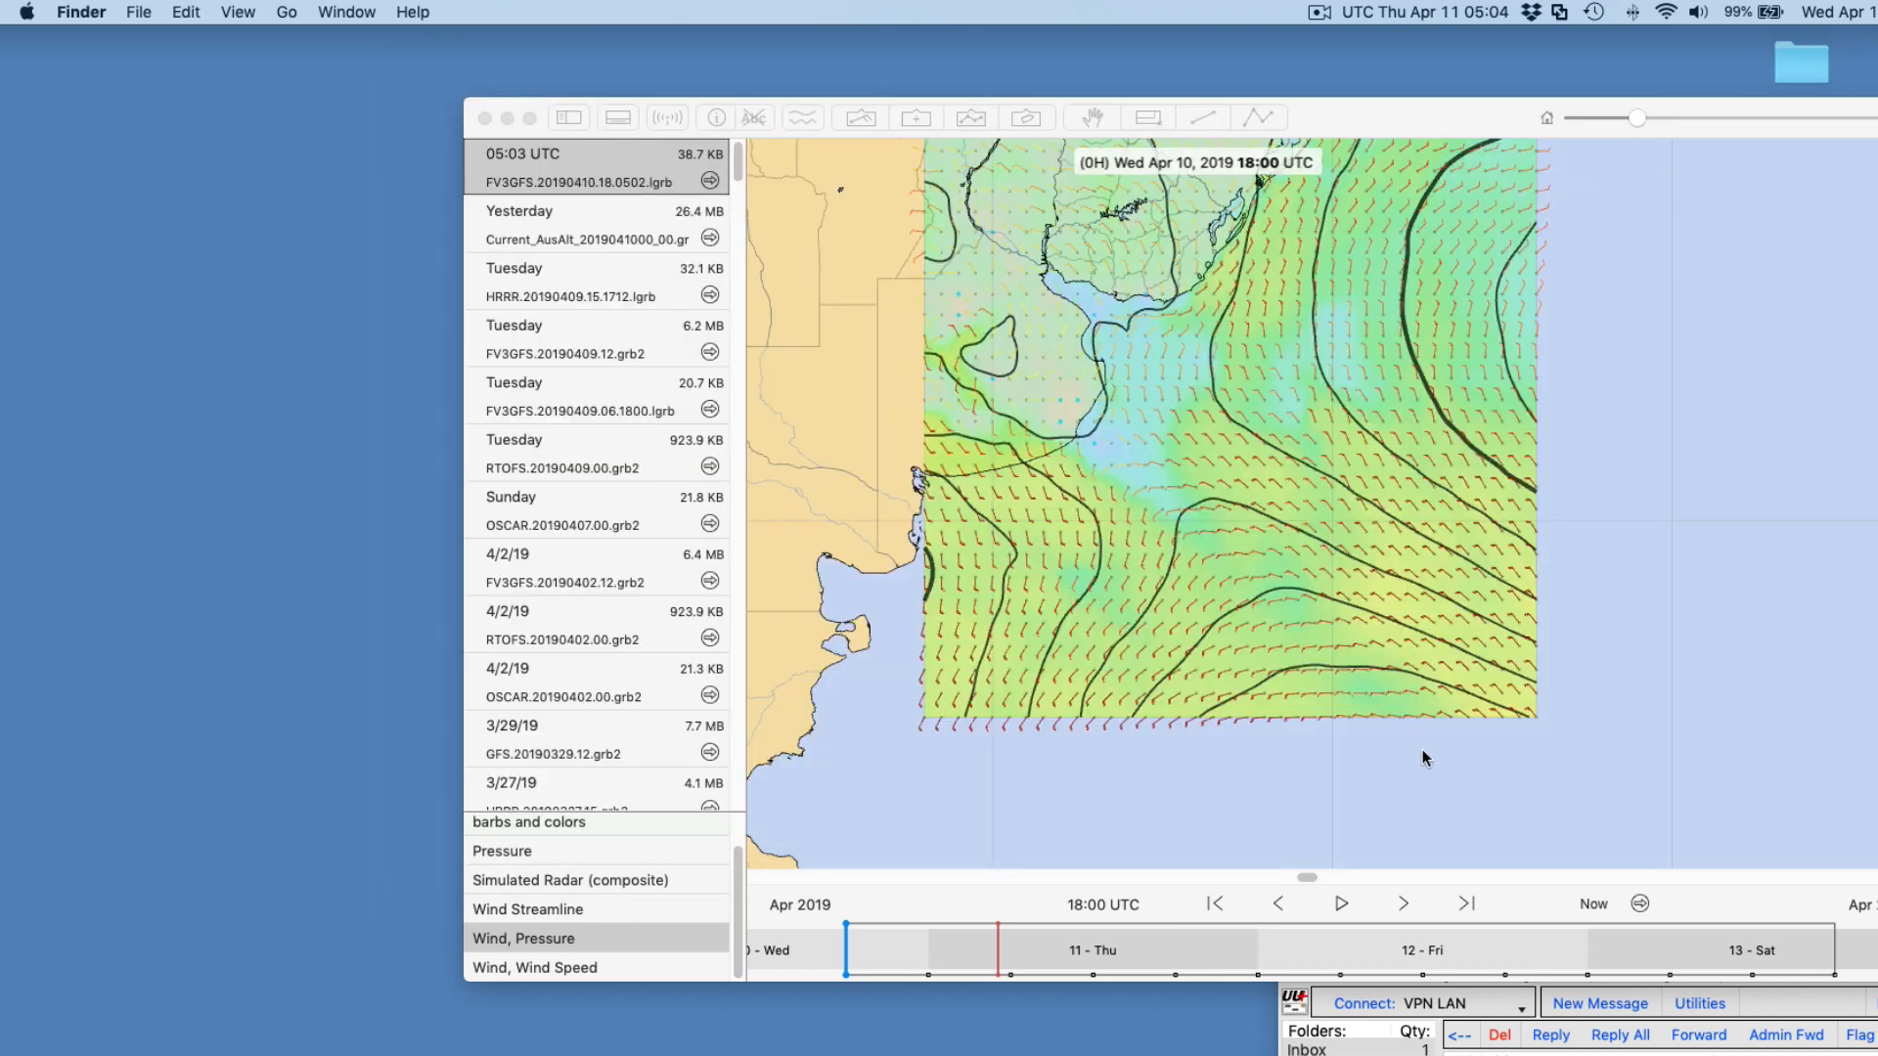
Move the UUPlus Personal mail window up and left so the LuckGrib reply with its FV3GFS GRB attachment is fully visible
drag(1729, 766, 1671, 391)
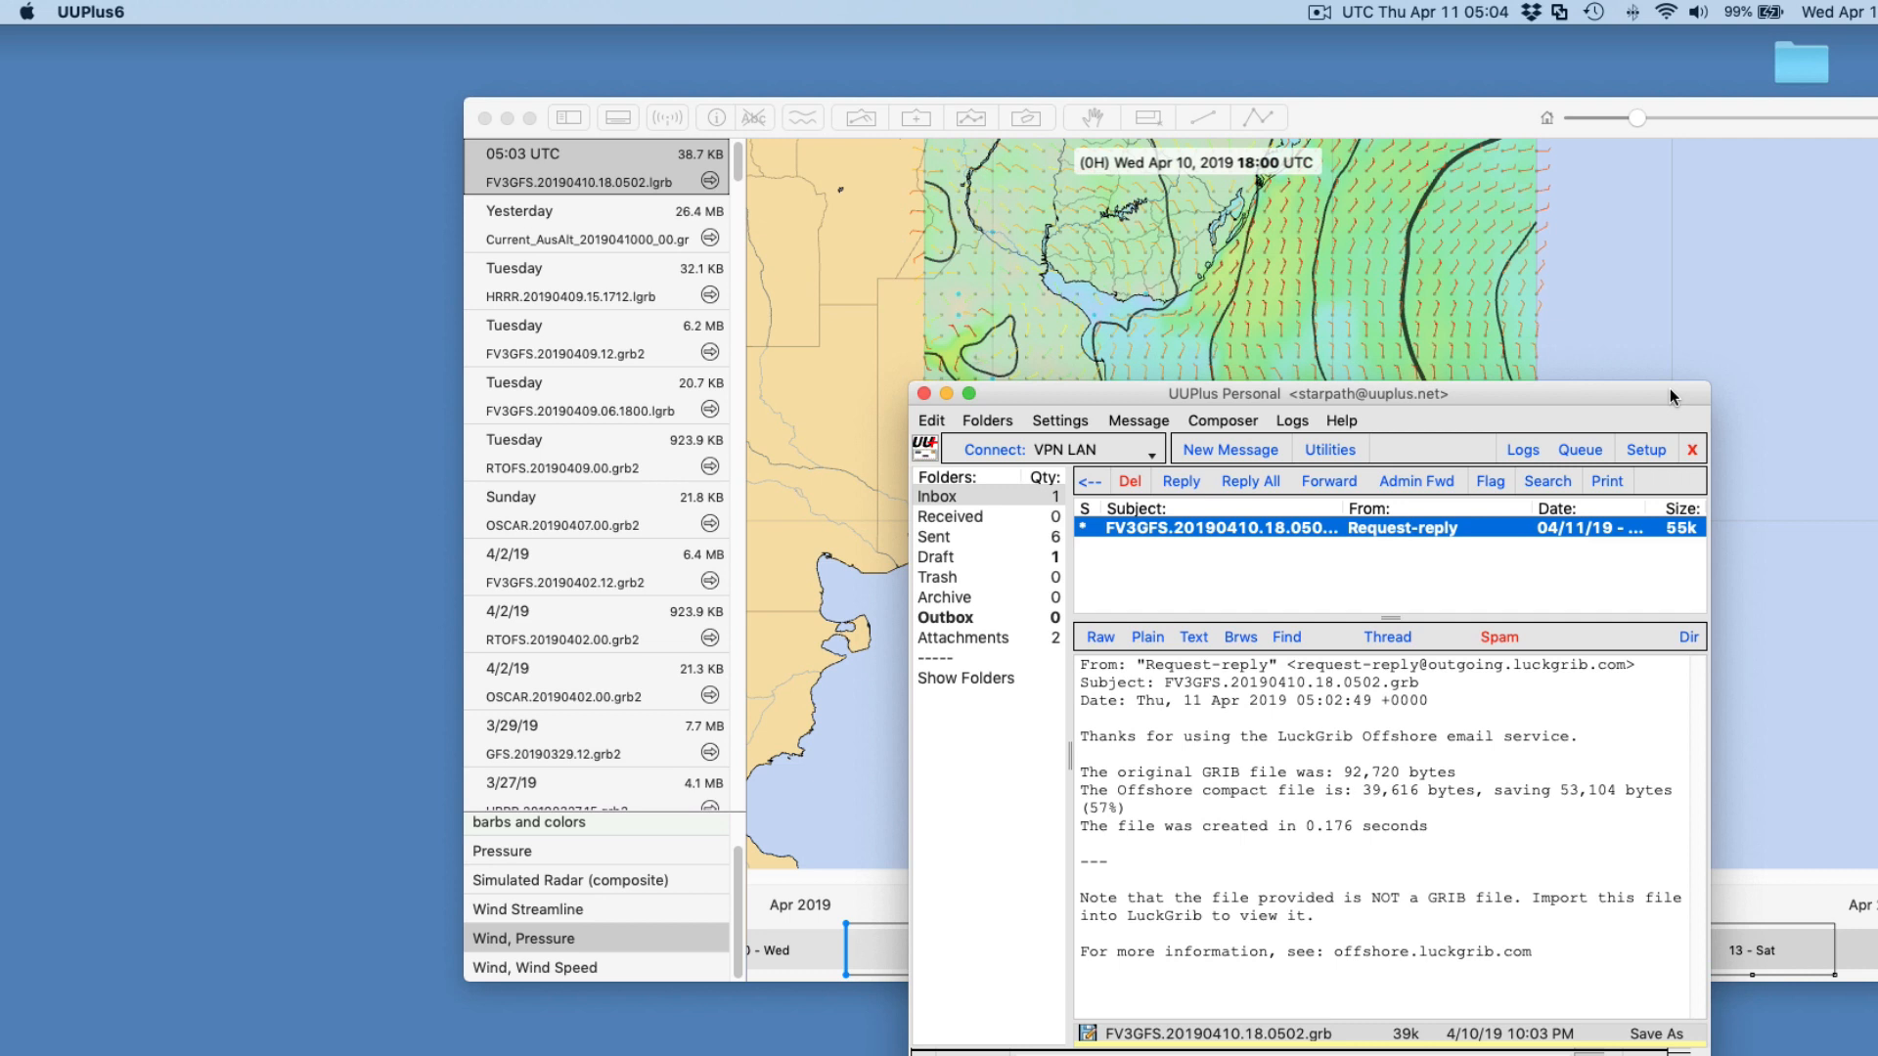
click(1318, 12)
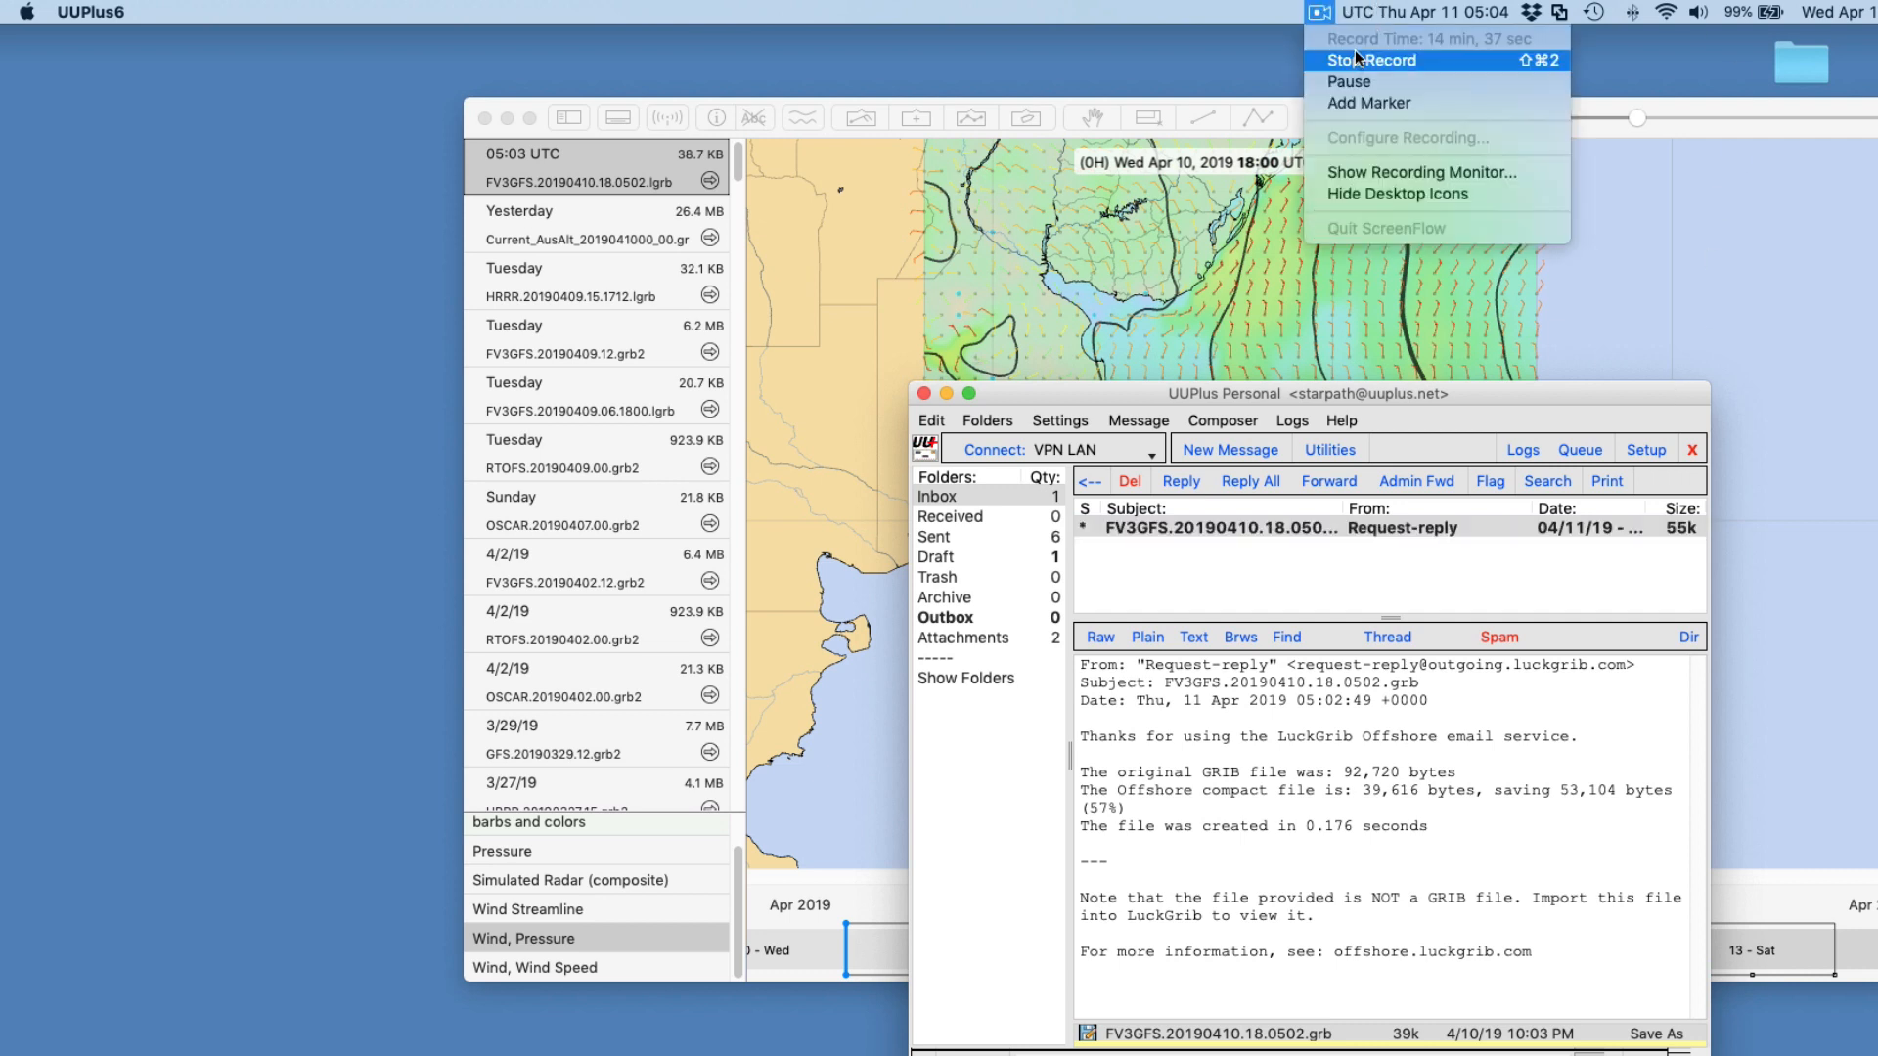